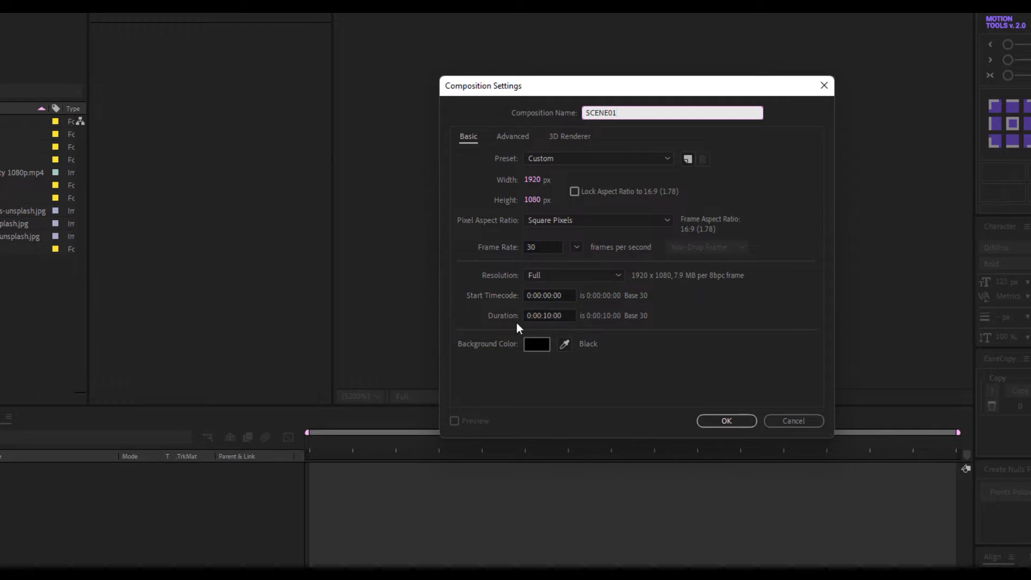
Confirm the SCENE01 settings and create an 800×900 composition named IMAGE01
left_click(728, 421)
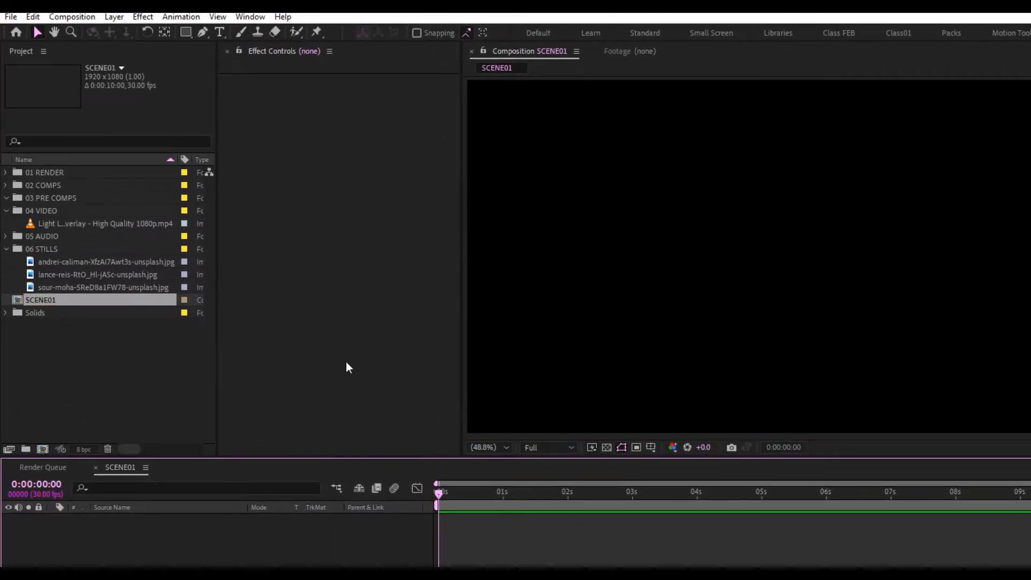
left_click(42, 449)
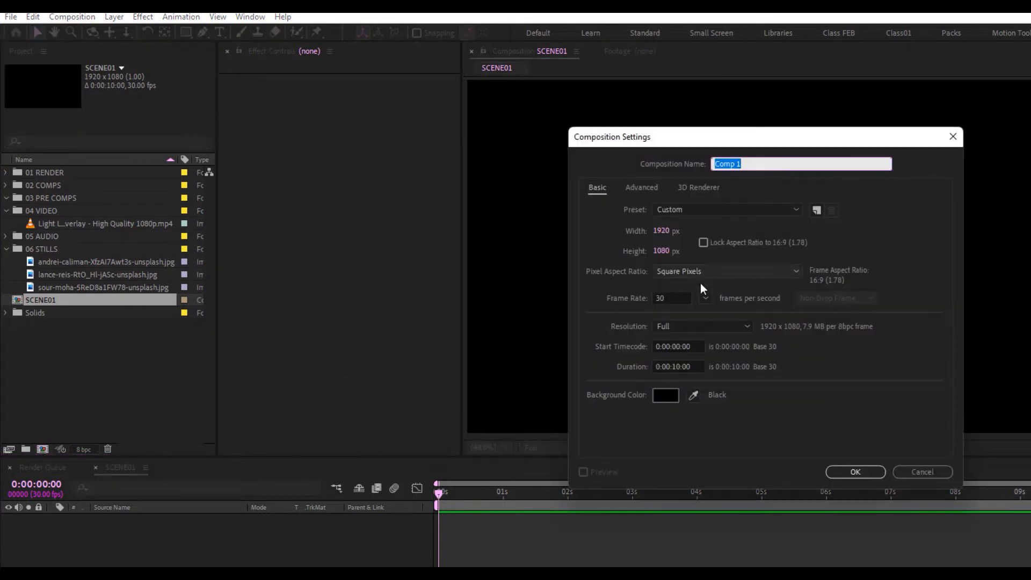
type("IMAGE01")
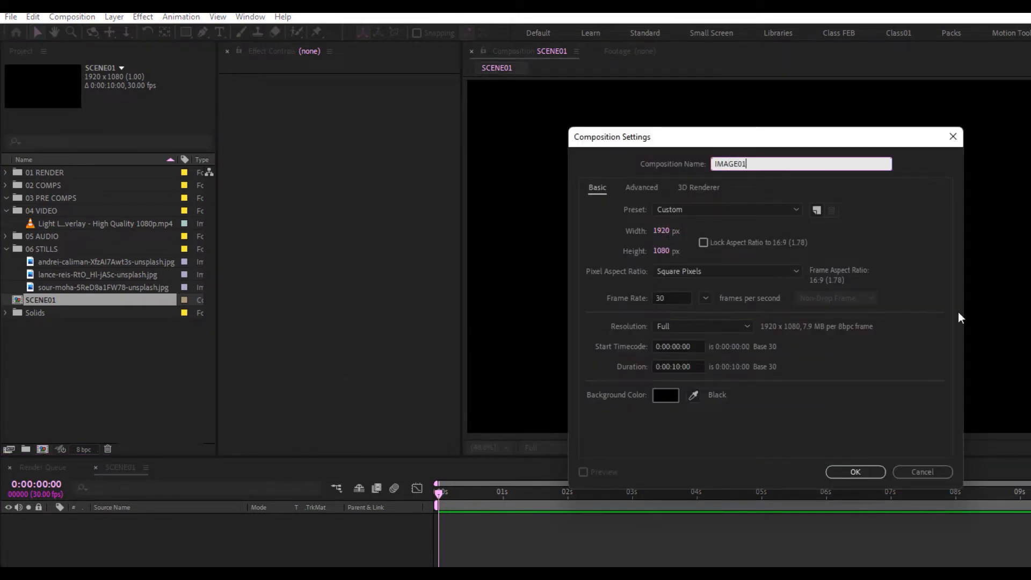
left_click(662, 231)
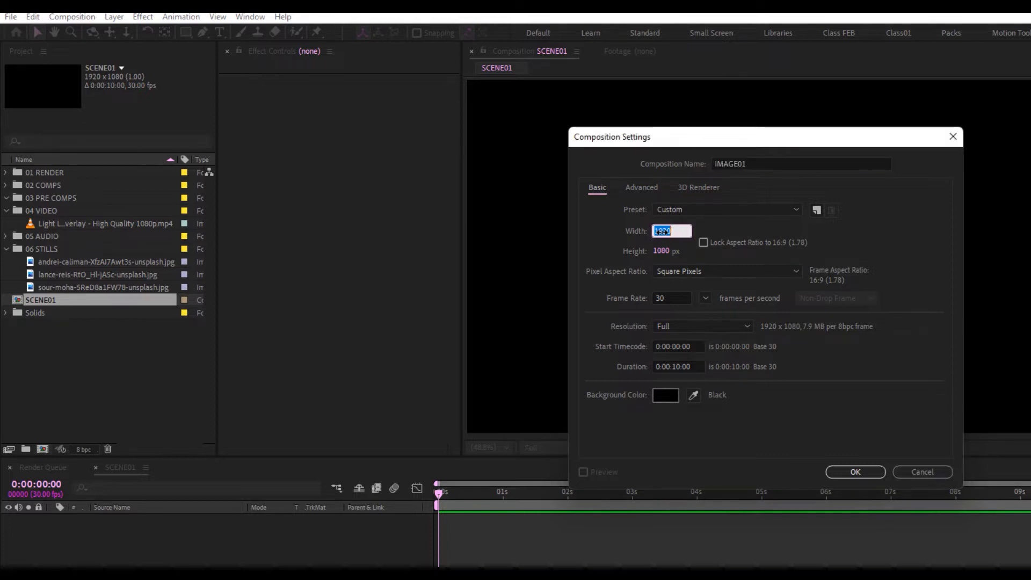
type("800")
left_click(659, 251)
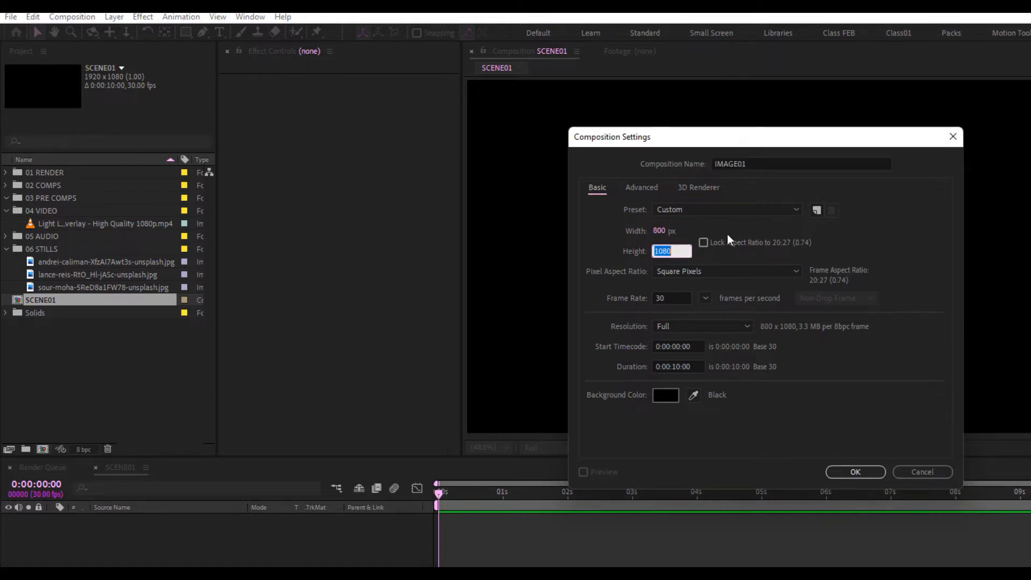
type("900")
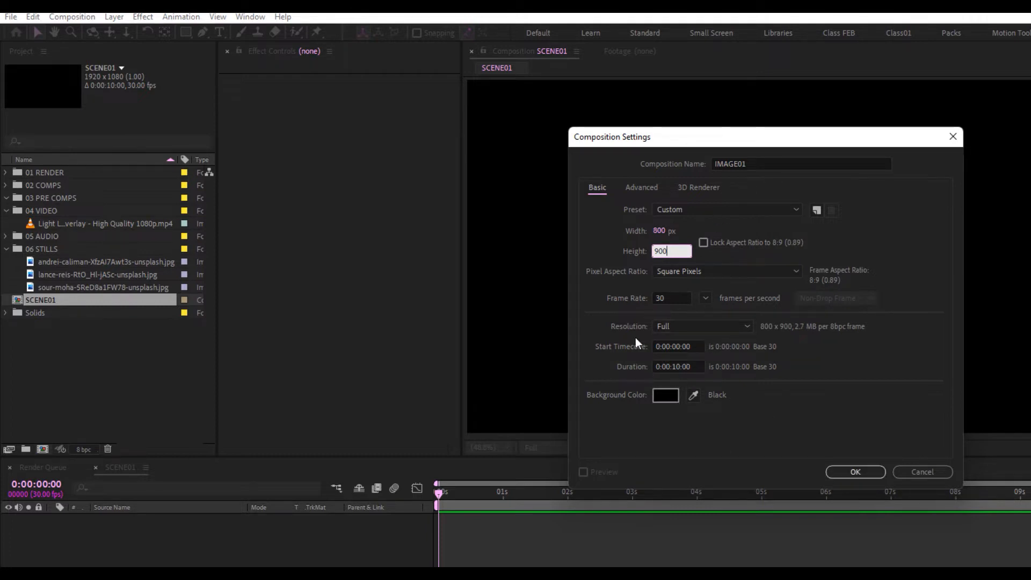
left_click(856, 471)
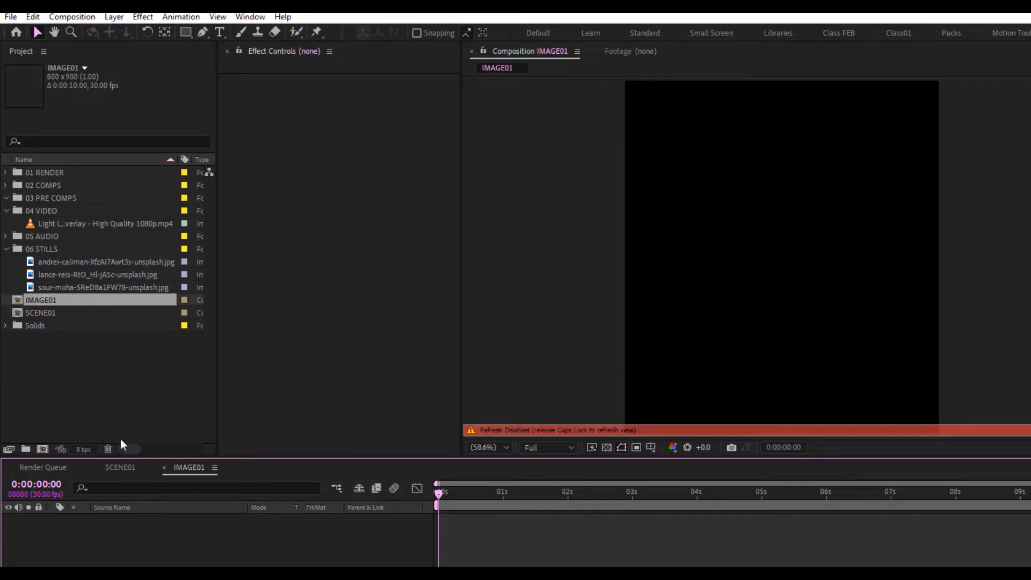
Create the TRANSITON comp from the HDTV 1080 25 preset with the frame rate changed to 30 fps
left_click(42, 448)
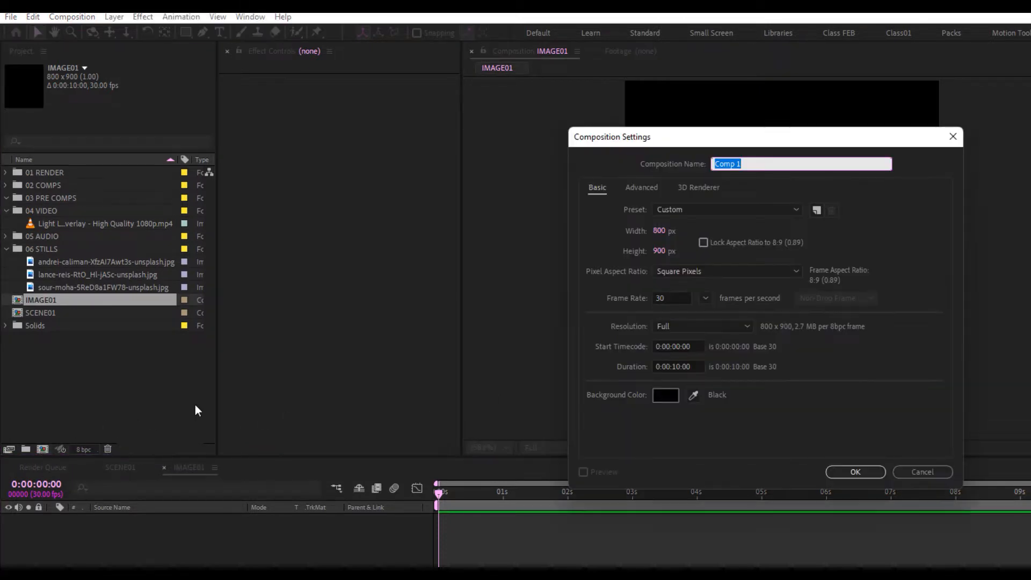
type("TRANSITON")
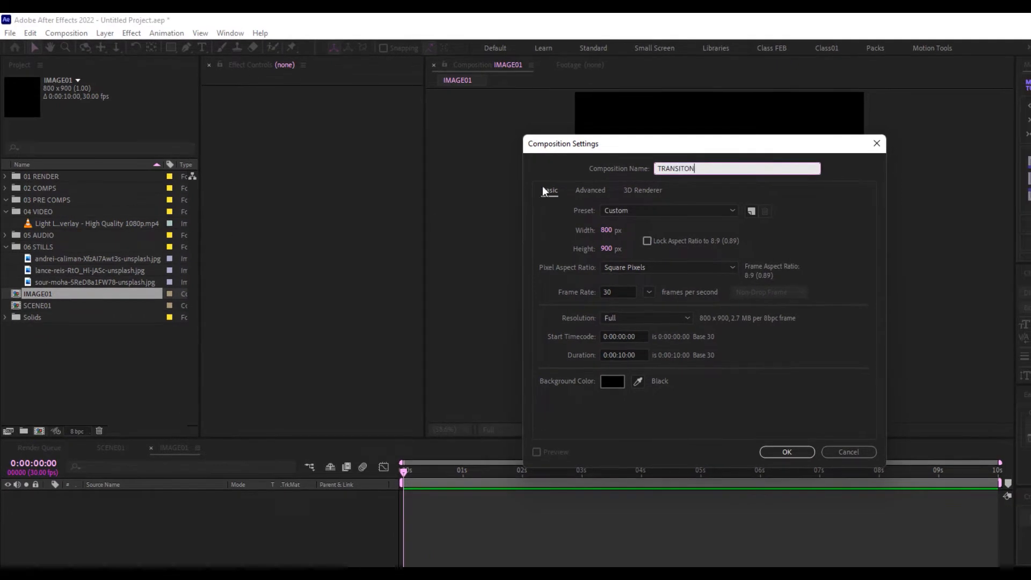
left_click(668, 210)
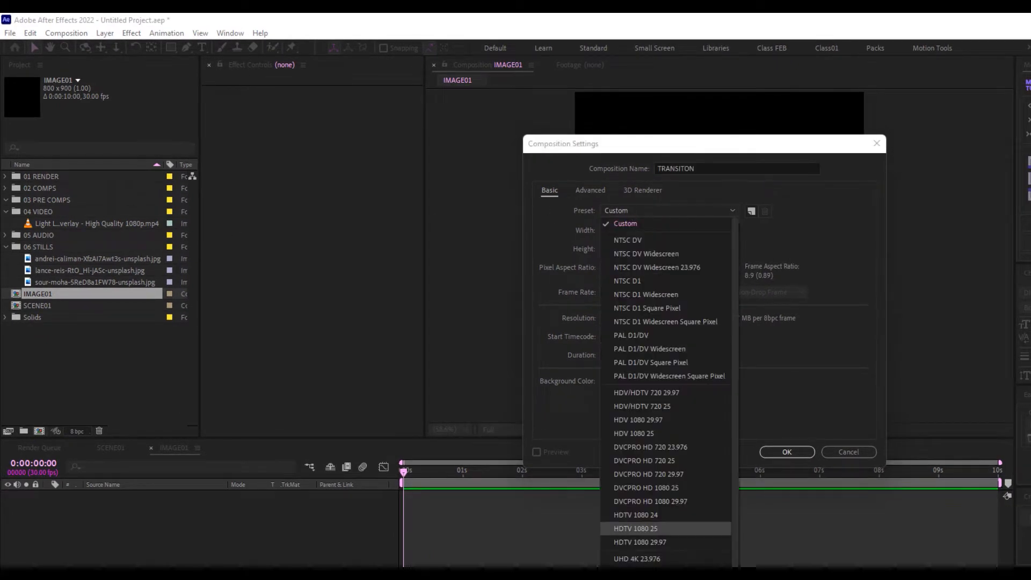
left_click(663, 528)
left_click(648, 292)
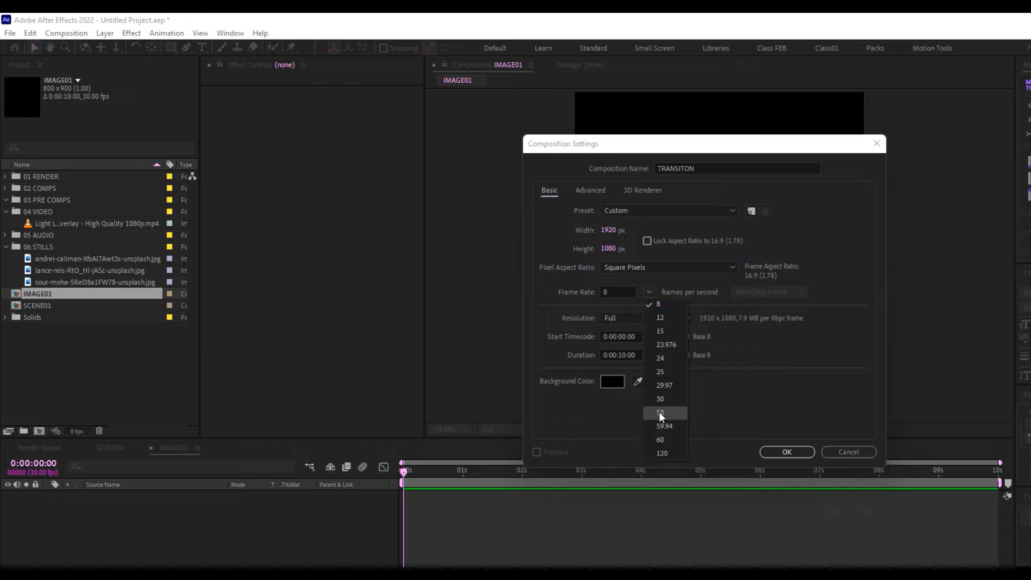
left_click(666, 379)
left_click(787, 452)
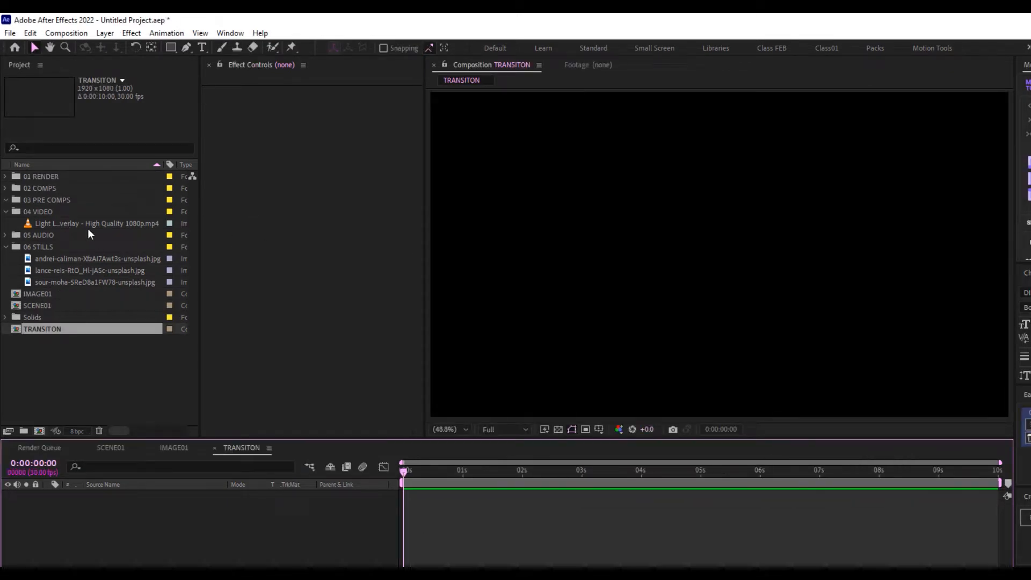
Open the IMAGE01 composition from the project panel
left_click(43, 329)
left_click(41, 303)
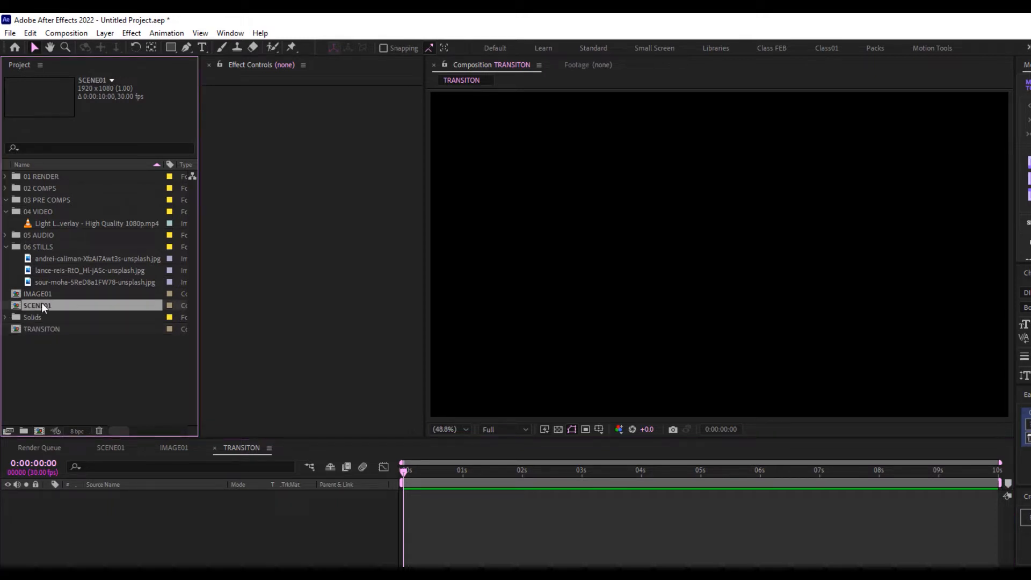
left_click(44, 294)
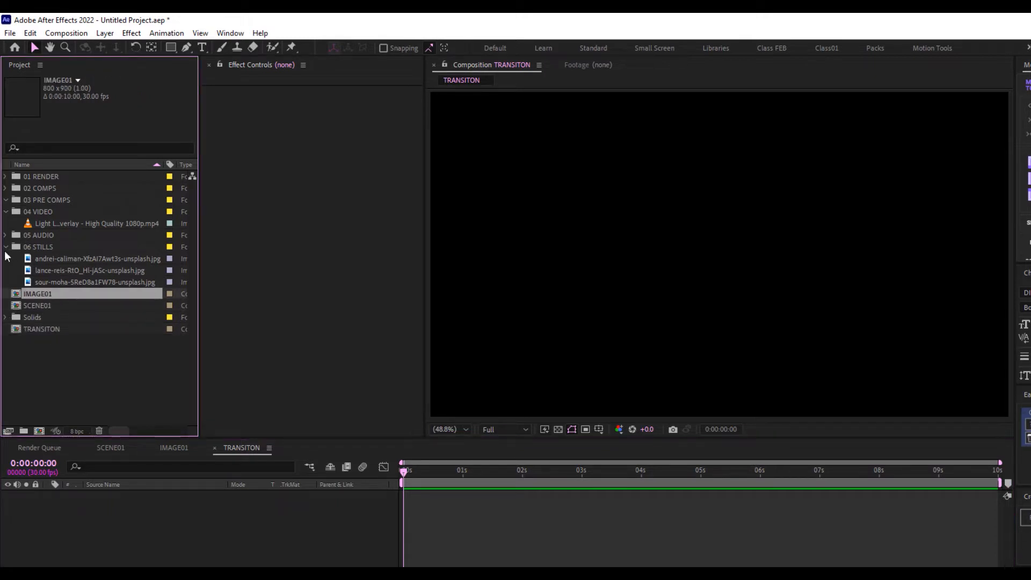
left_click(48, 374)
left_click(36, 292)
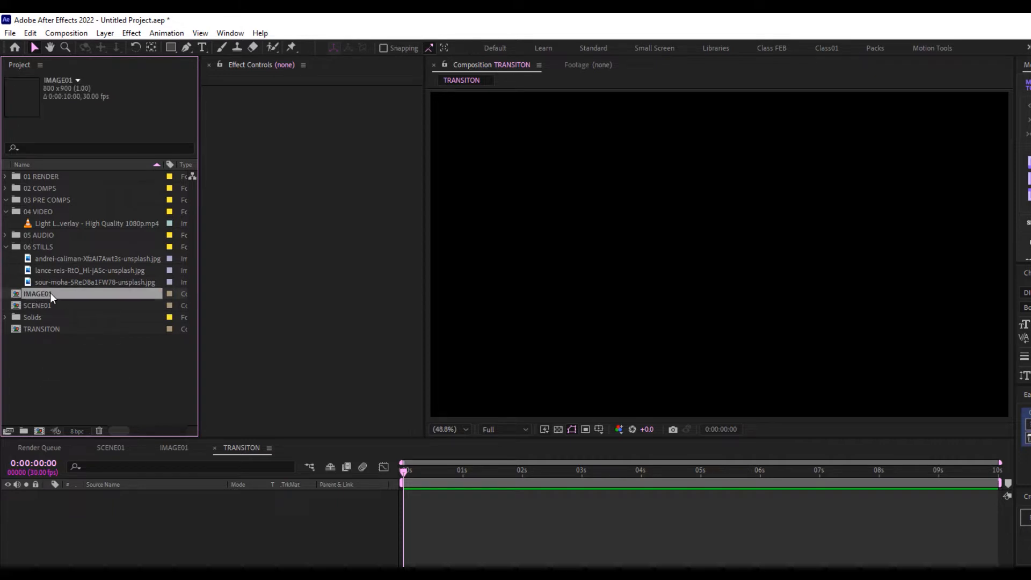
double_click(37, 293)
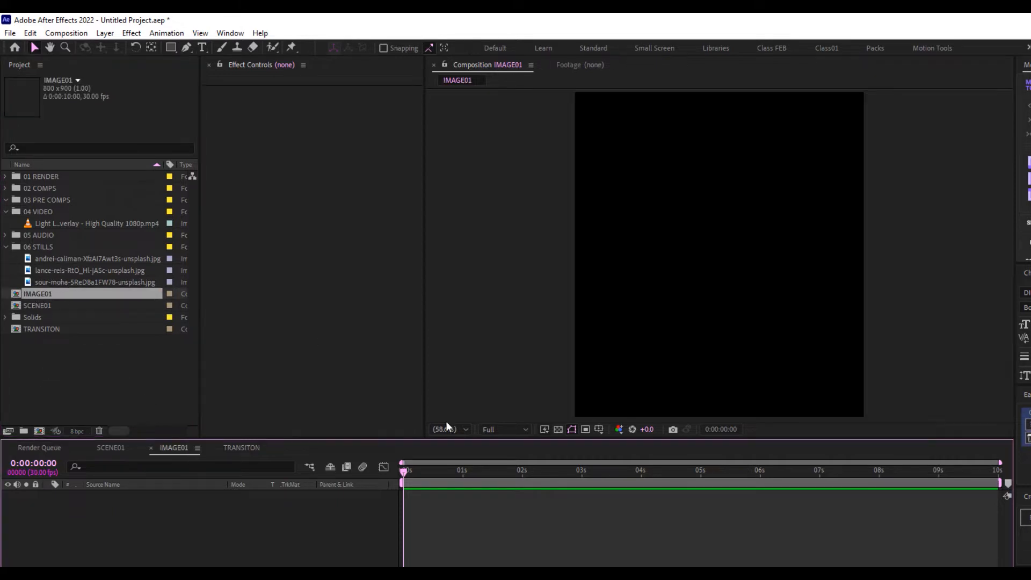
Add the lance-reis portrait photo to IMAGE01, scale it to cover the frame, then return to SCENE01
left_click(96, 270)
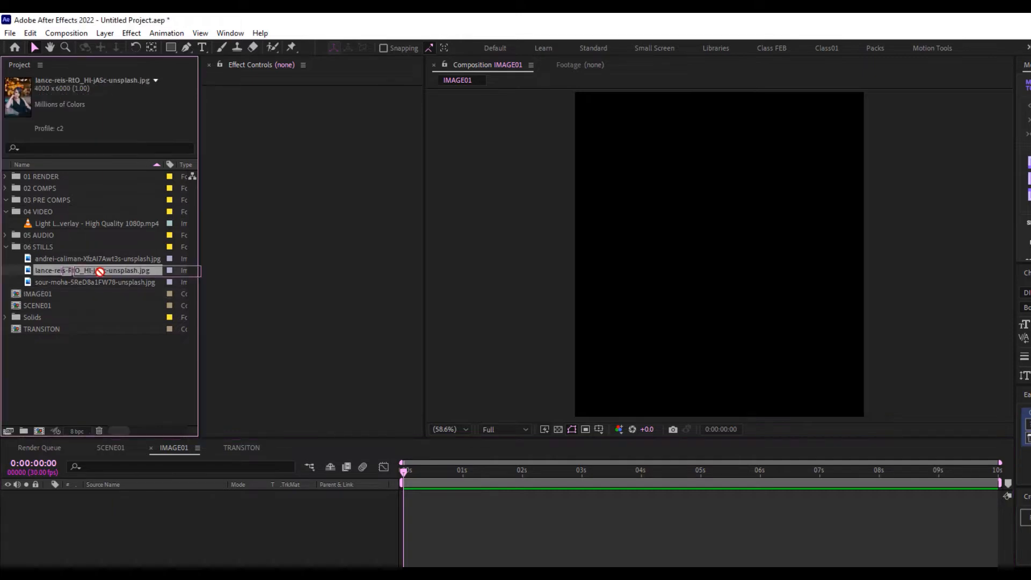
left_click_drag(97, 270, 193, 502)
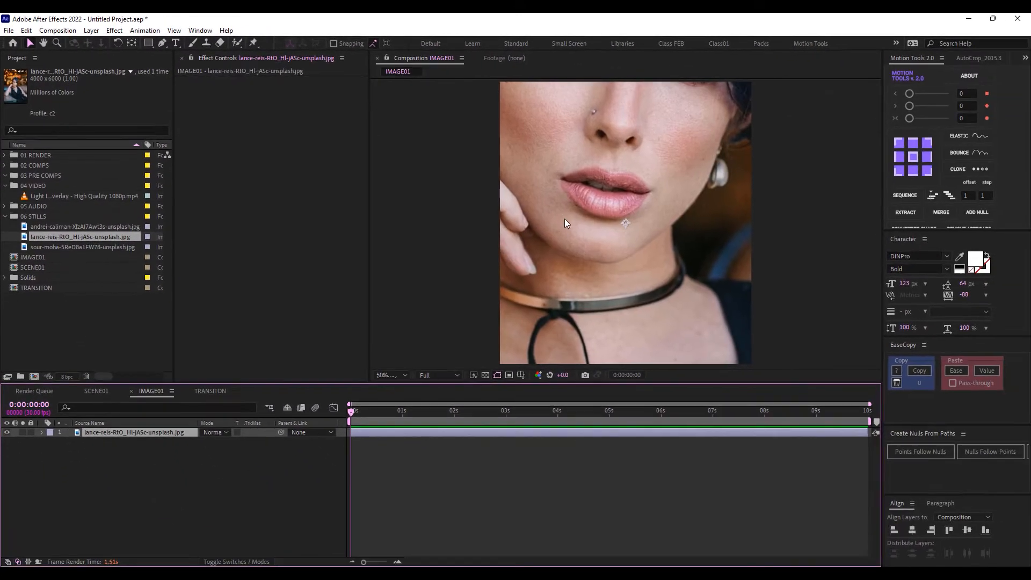
scroll(650, 253, "down", 7)
left_click_drag(693, 325, 637, 243)
scroll(637, 244, "up", 1)
scroll(625, 241, "up", 2)
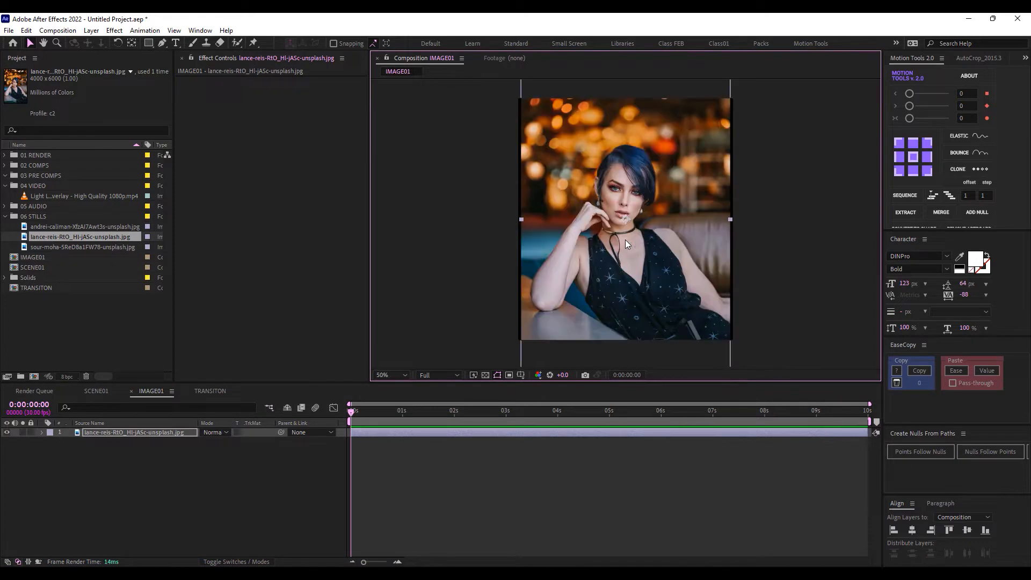
scroll(625, 240, "down", 1)
left_click_drag(678, 298, 687, 307)
left_click_drag(466, 413, 424, 428)
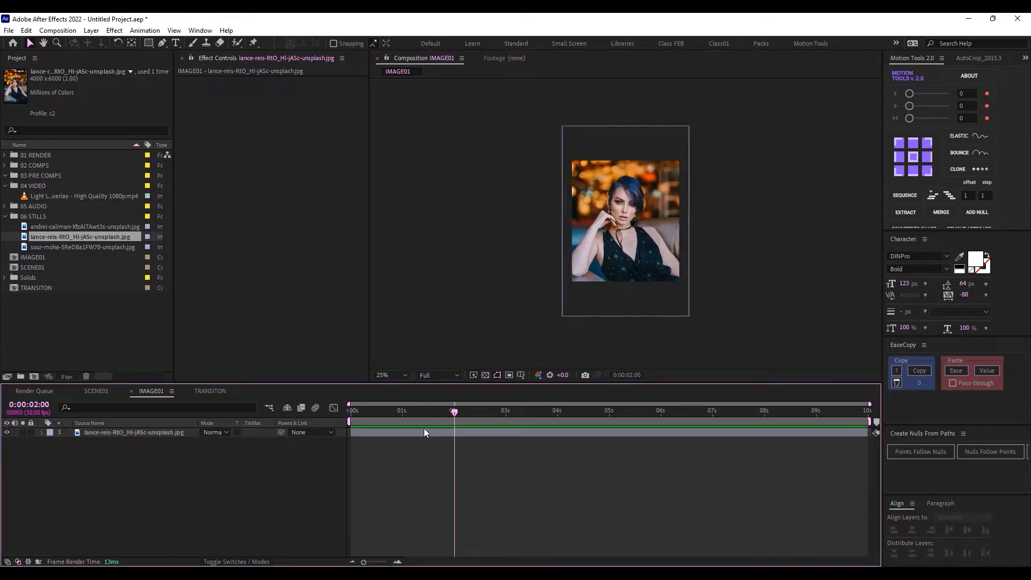
left_click(96, 388)
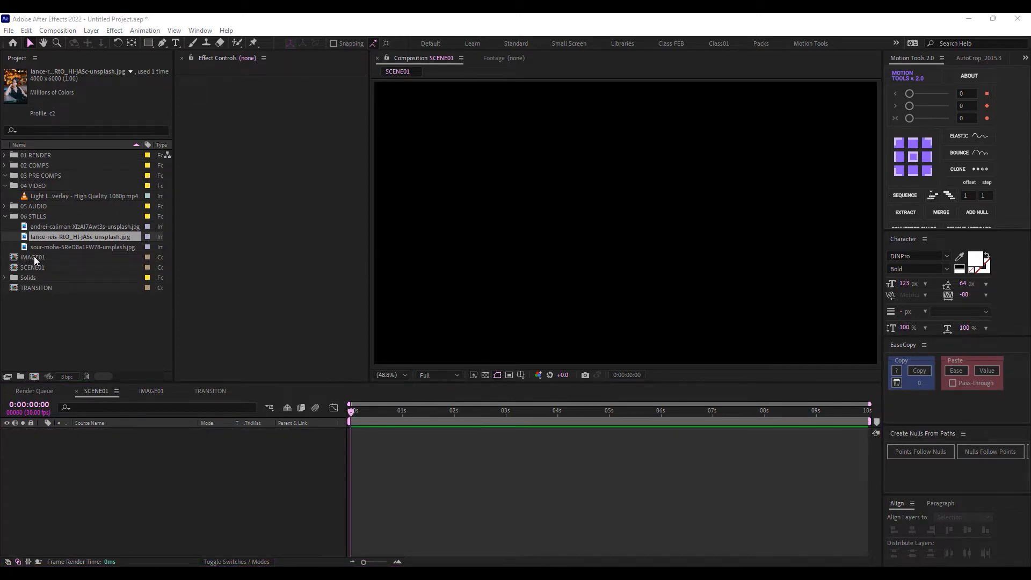
Add IMAGE01 to SCENE01 and file it in a new IMAGE COMP folder inside 02 COMPS
left_click_drag(32, 257, 159, 437)
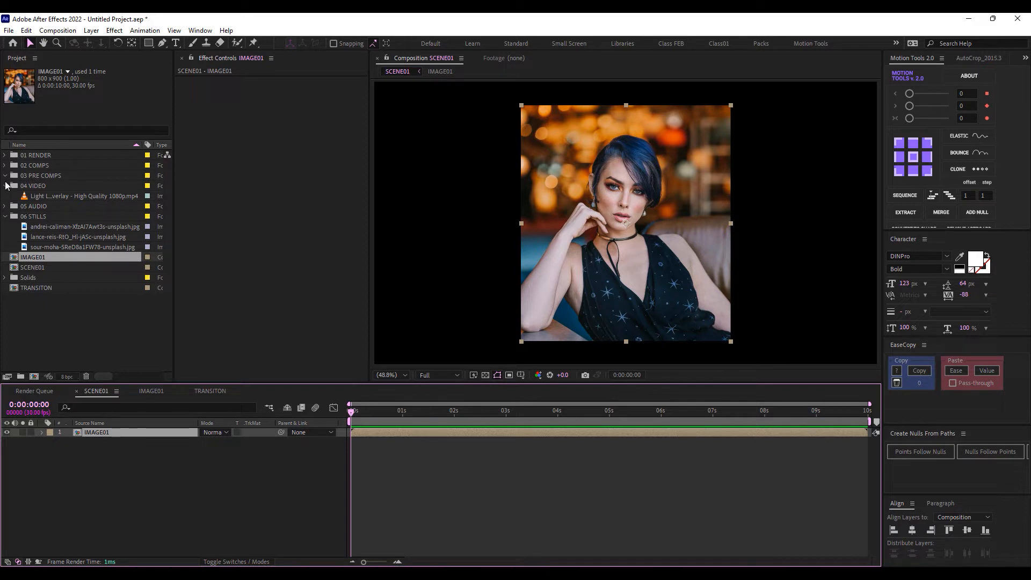
key("ctrl+alt+shift+n")
type("IMAGE COMP")
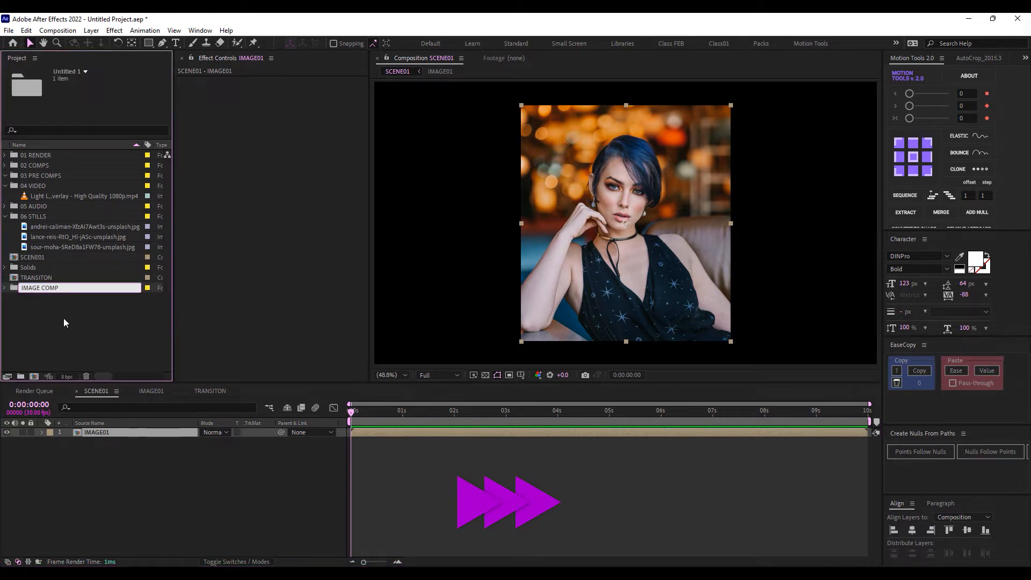
key("Return")
left_click(4, 258)
left_click(5, 166)
left_click_drag(38, 258, 21, 376)
Put SCENE01 in a new SCENE COMP folder in 02 COMPS and move TRANSITON into 03 PRE COMPS
type("SCENE COMP")
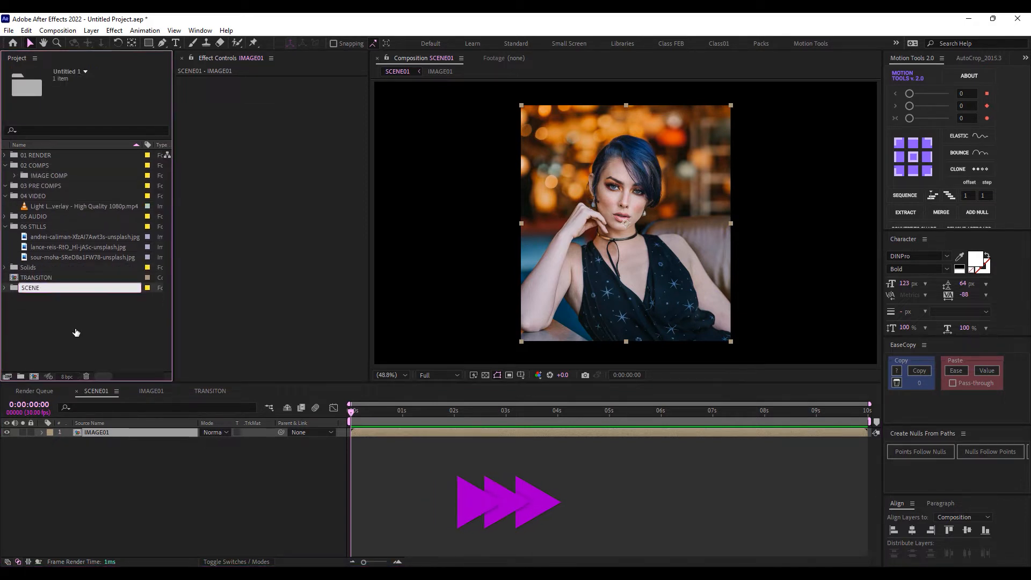
key("Return")
left_click_drag(38, 266, 34, 165)
left_click(15, 176)
left_click(15, 196)
left_click_drag(36, 308, 39, 217)
left_click(62, 321)
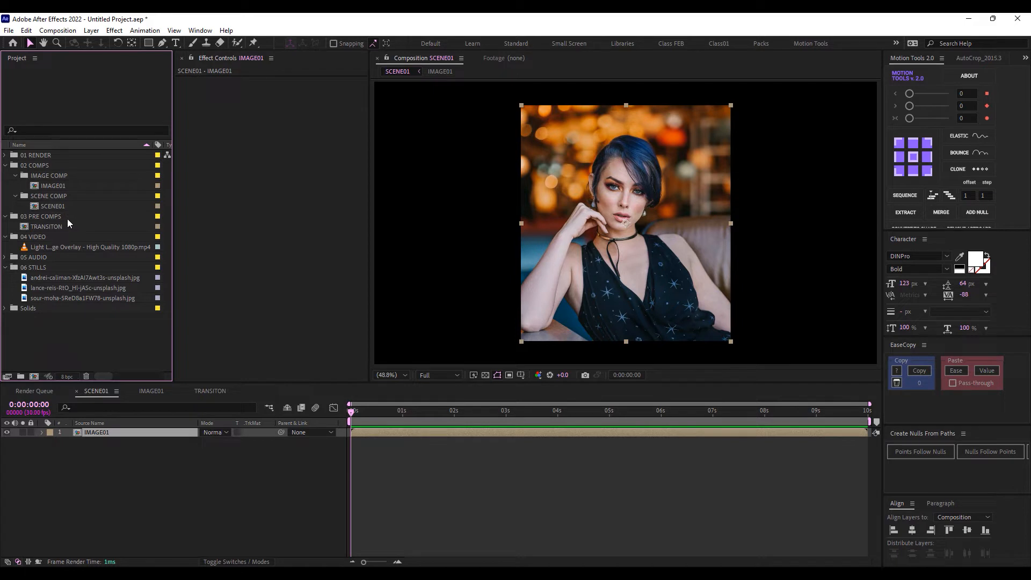
Set the IMAGE01 layer's Scale to 80%
left_click(156, 432)
key("s")
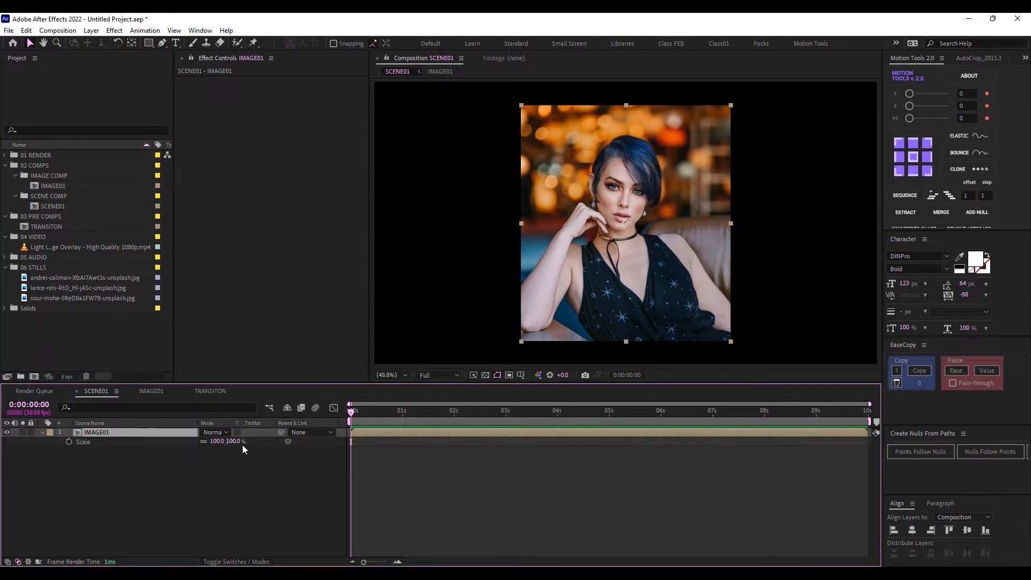
left_click(236, 441)
type("80")
key("Return")
Show the title/action safe guides and move the picture to the right side of the frame
left_click(520, 374)
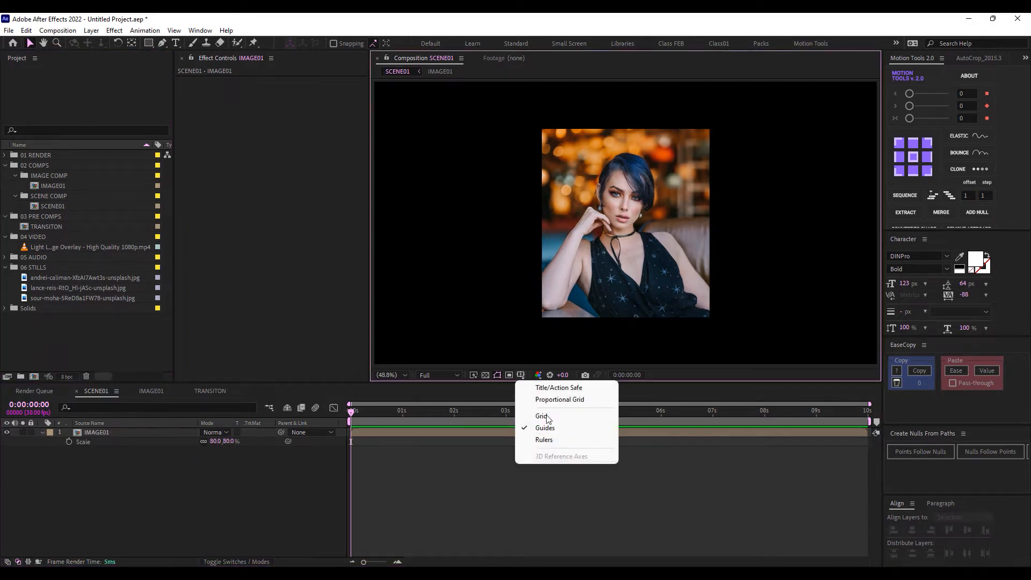
left_click(562, 388)
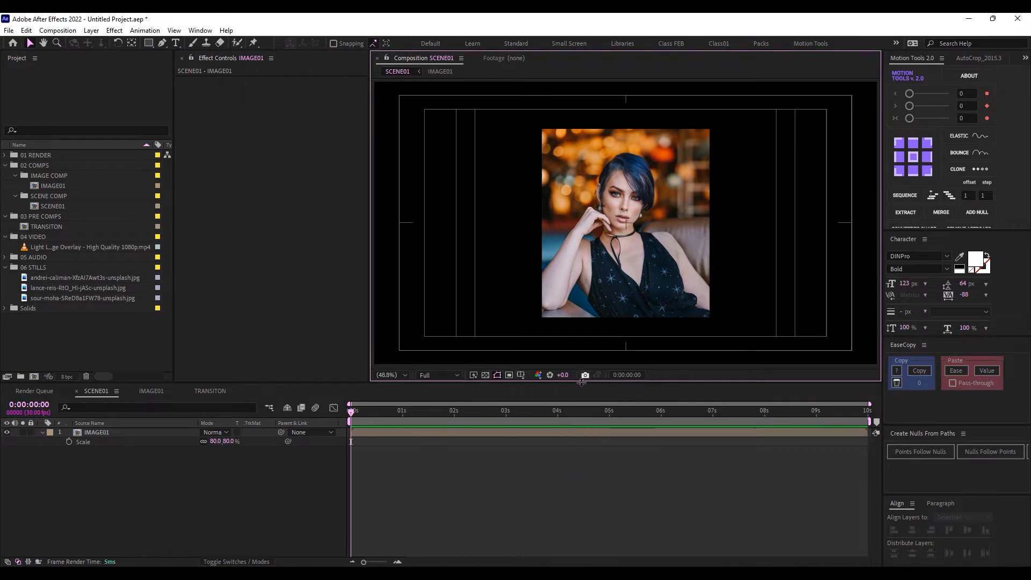
left_click(137, 432)
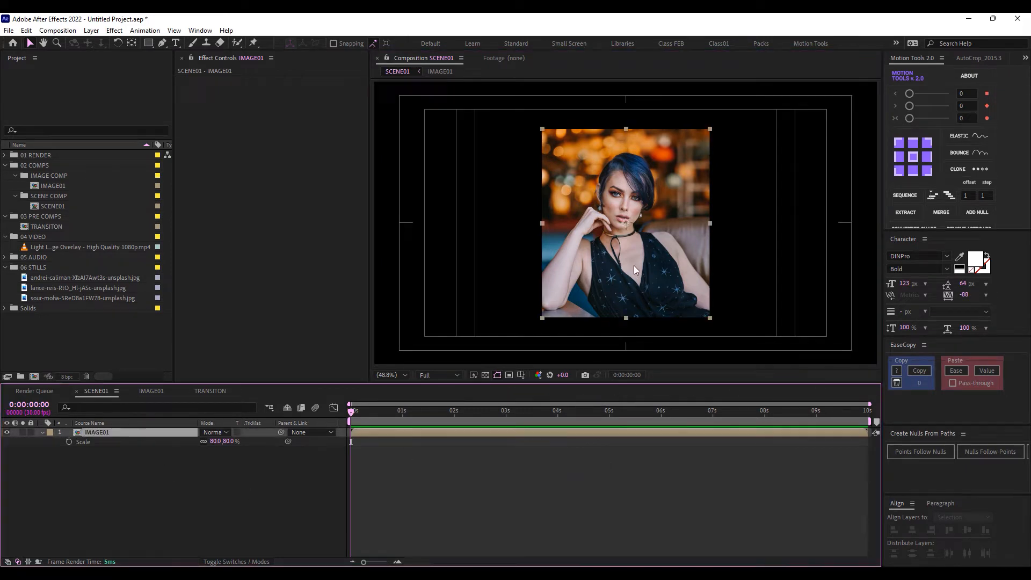
left_click_drag(623, 247, 738, 246)
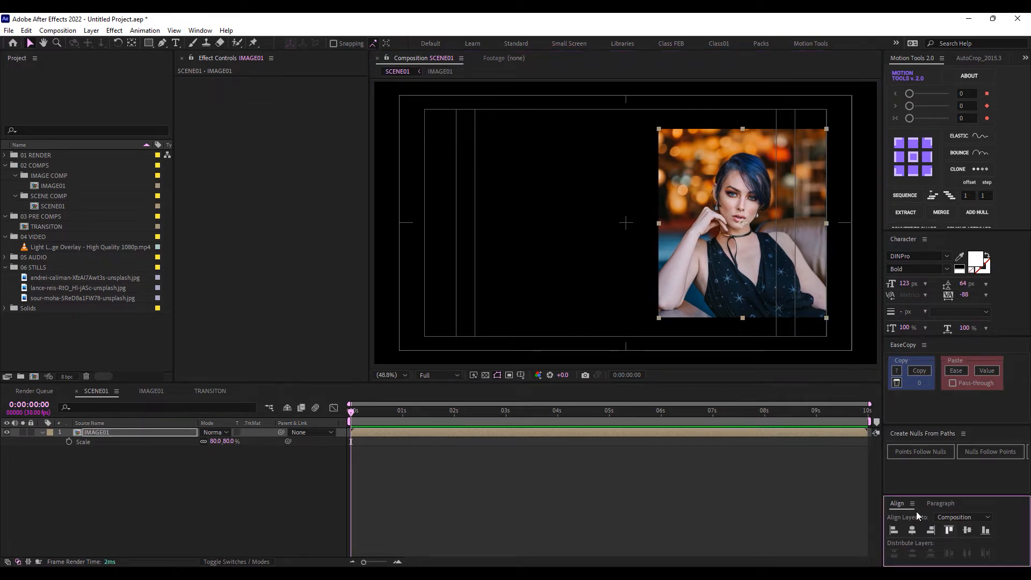
left_click(535, 465)
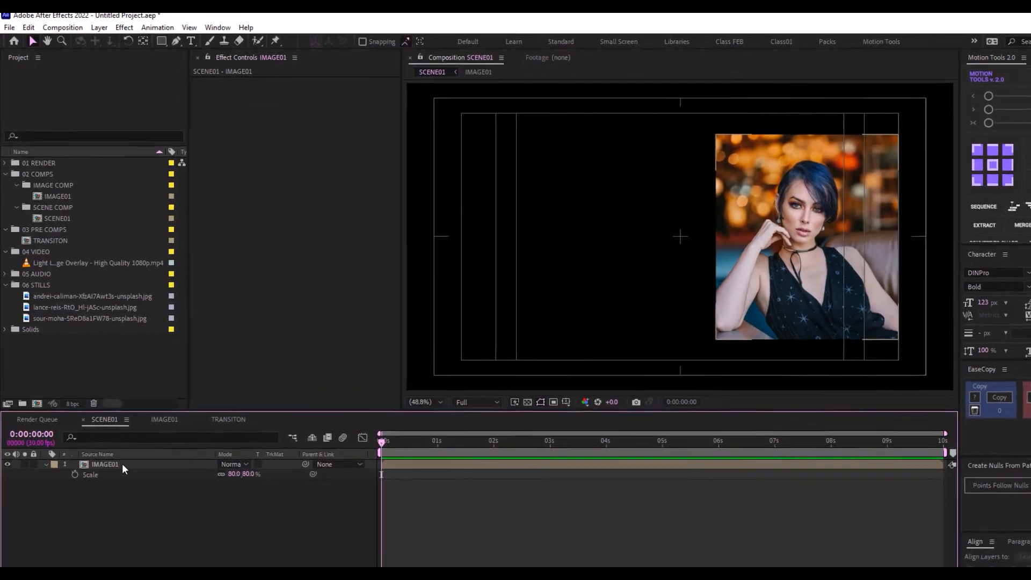
left_click(110, 433)
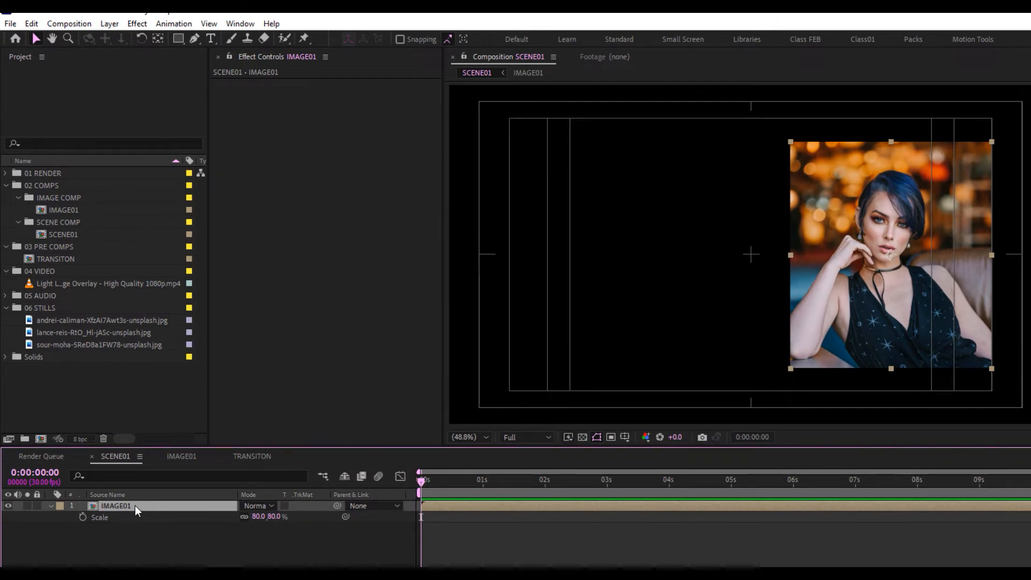
Duplicate IMAGE01, scale the copy to 350% and shift it left and down
key("ctrl+d")
left_click(129, 517)
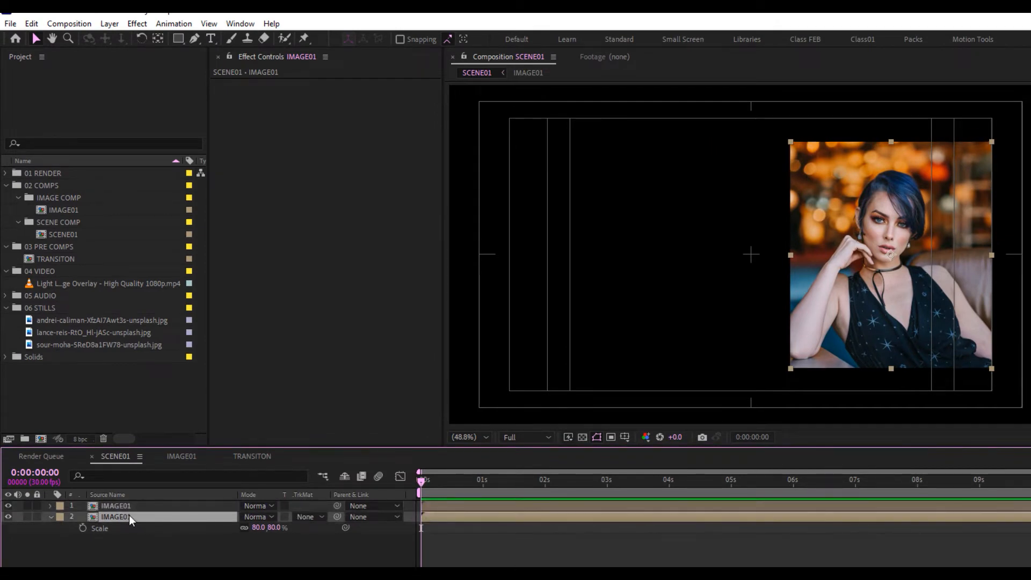
left_click(275, 527)
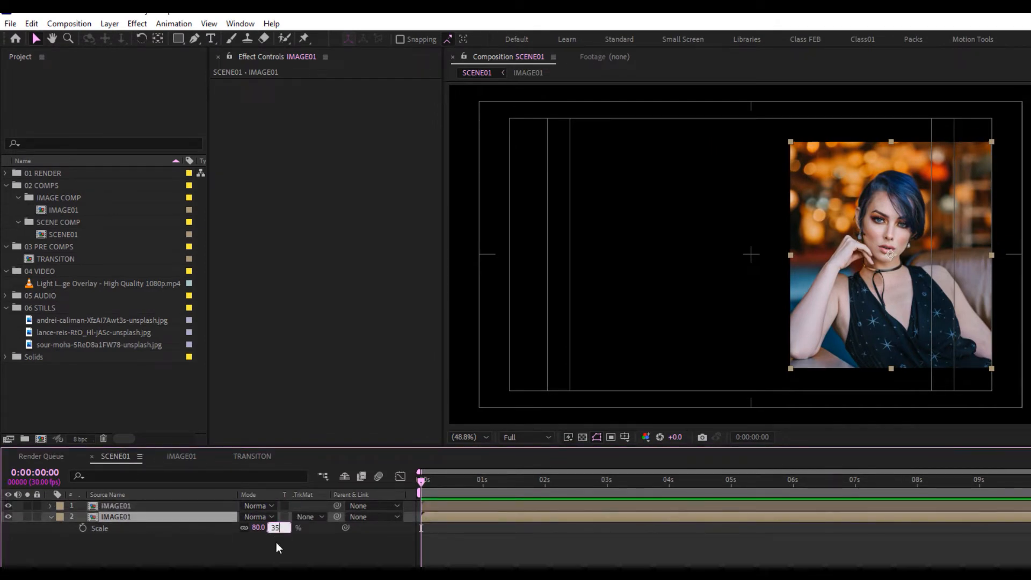
type("350")
left_click(304, 556)
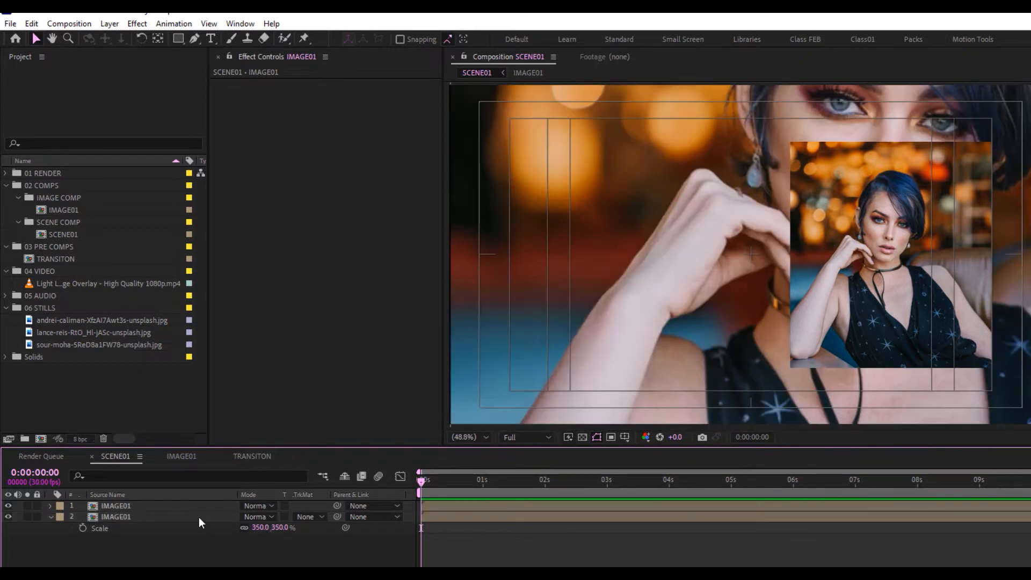
left_click(199, 517)
left_click_drag(735, 298, 591, 362)
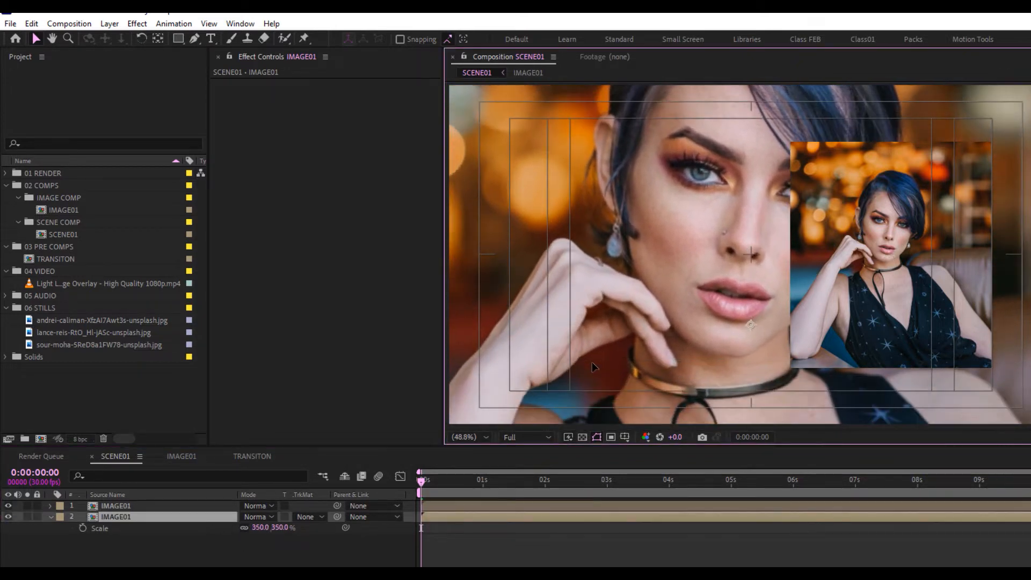
left_click(192, 519)
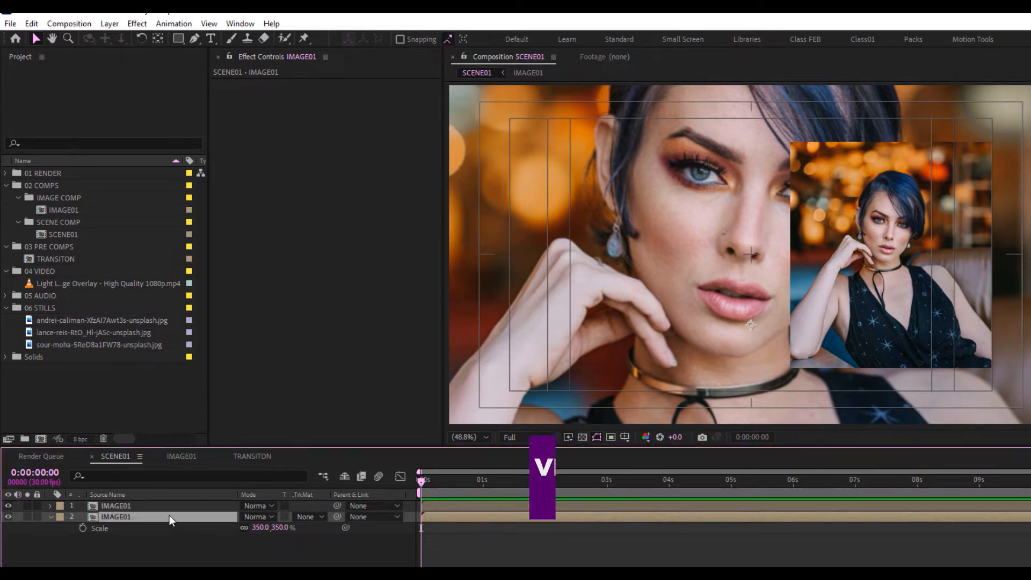
Blur the copy with Fast Box Blur at radius 7 with Repeat Edge Pixels on
key("ctrl+space")
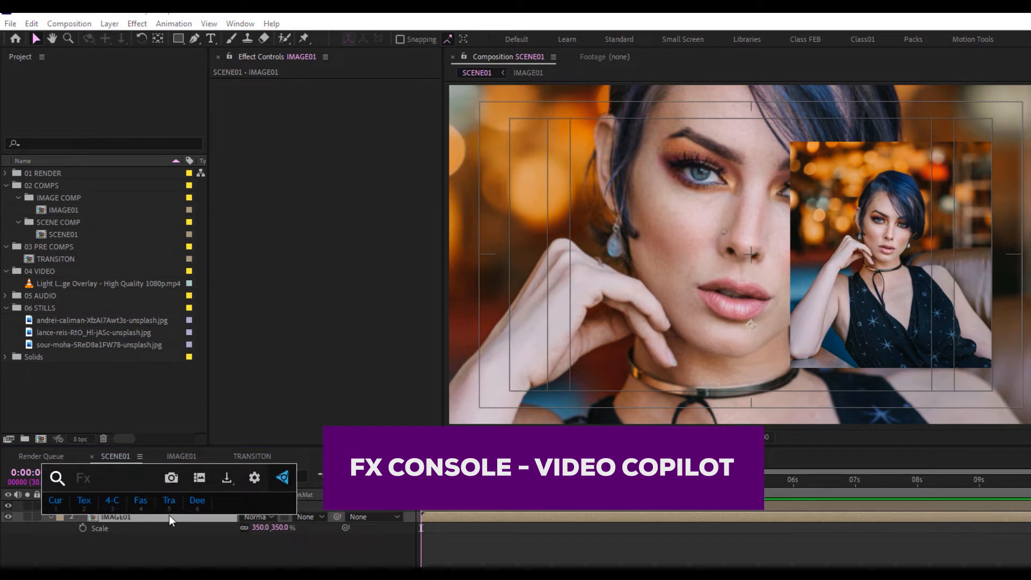
type("fast")
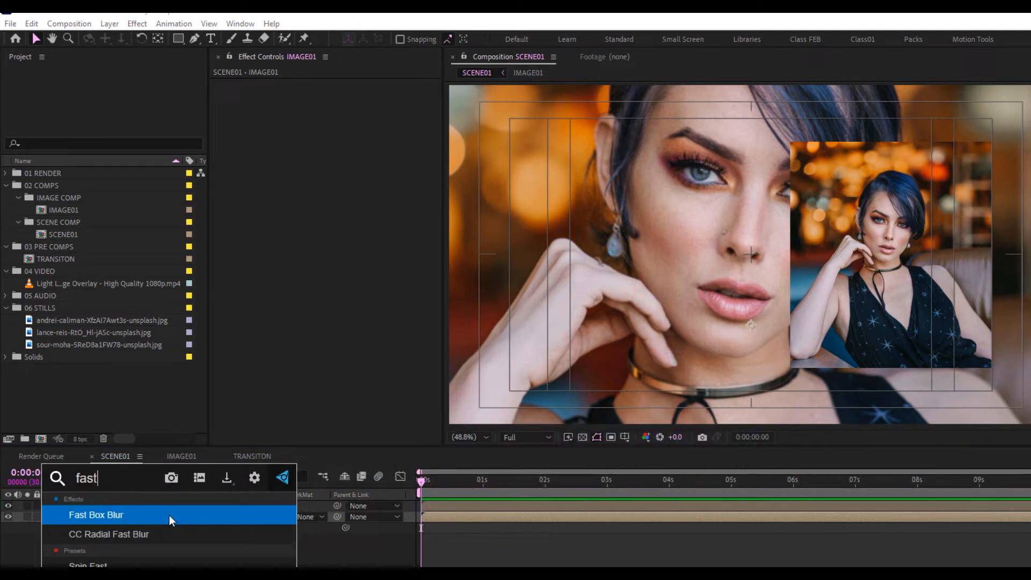
left_click(169, 514)
left_click(341, 95)
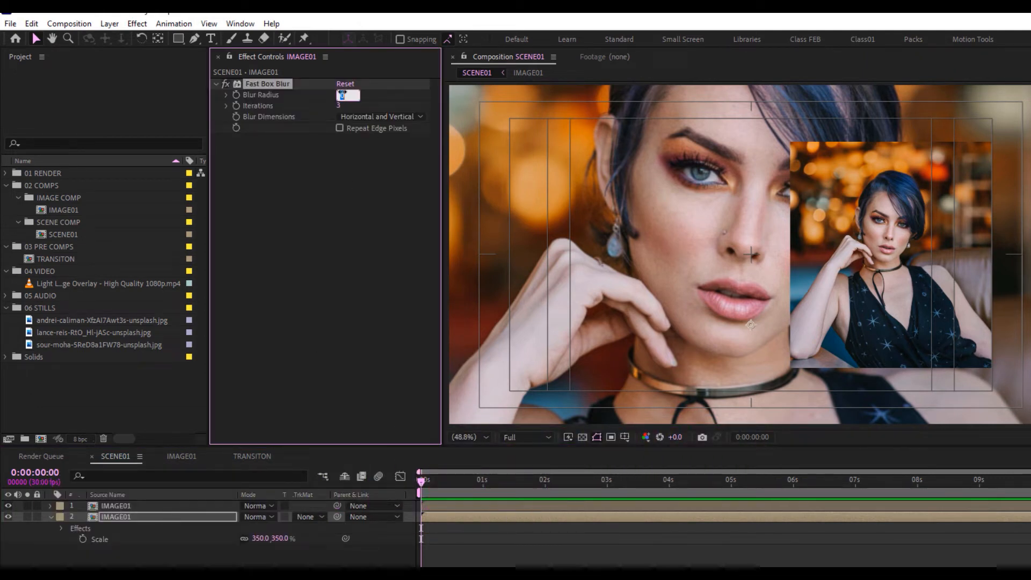
key("Return")
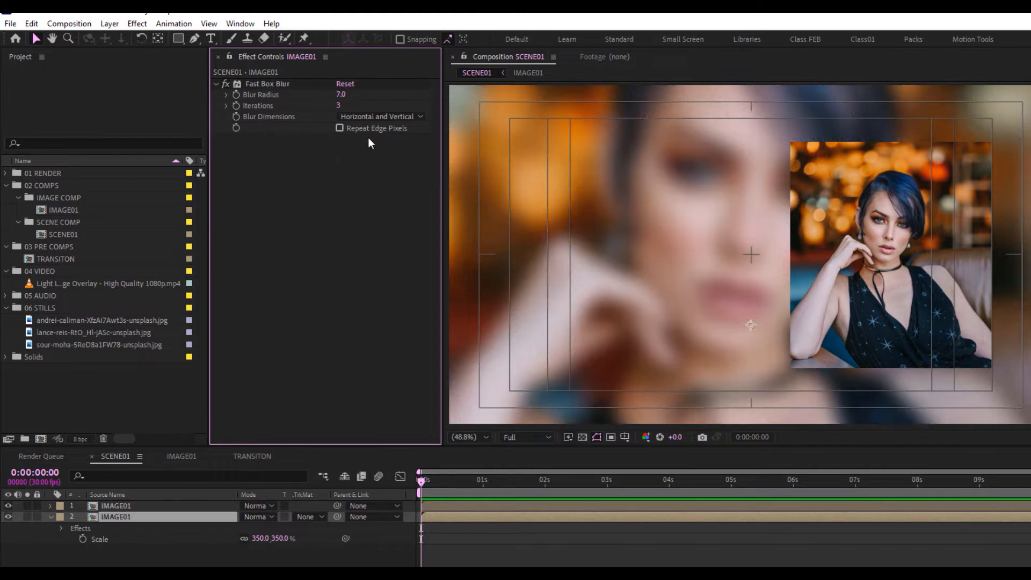
left_click(339, 128)
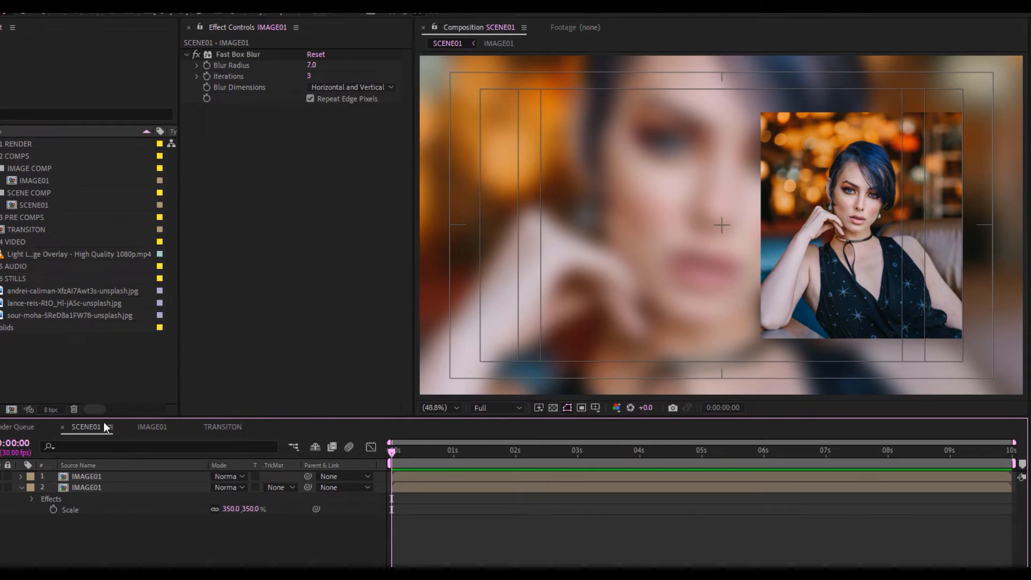
Create a comp-size black (000000) solid named Overlay BG
right_click(96, 552)
mouse_move(215, 392)
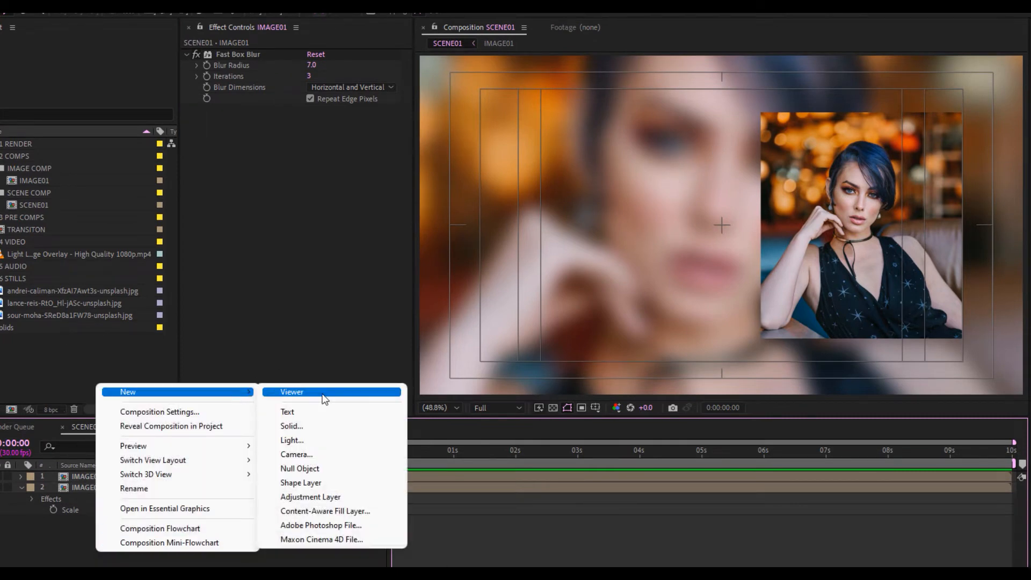
left_click(305, 427)
left_click(516, 395)
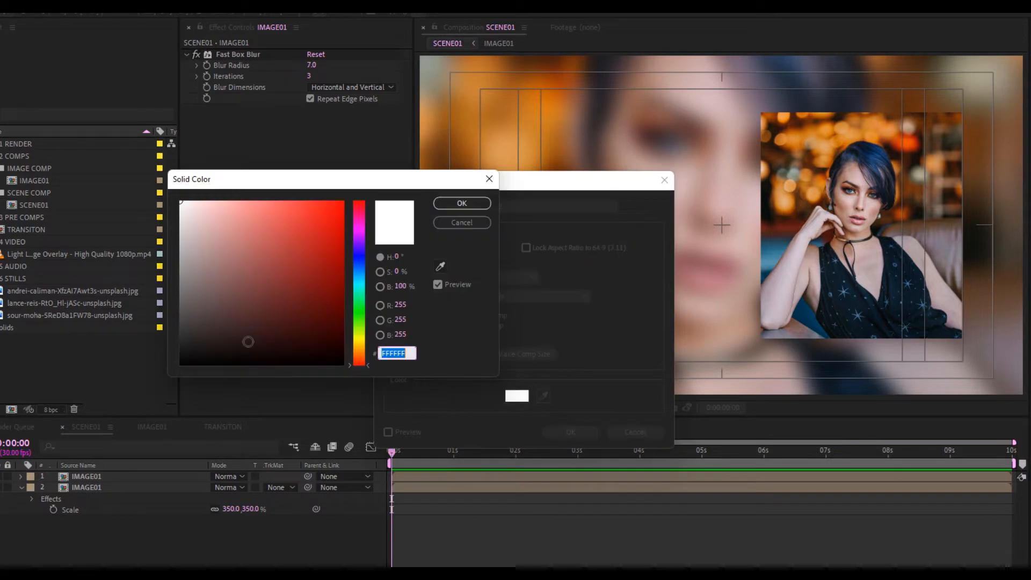
type("000000")
left_click(453, 204)
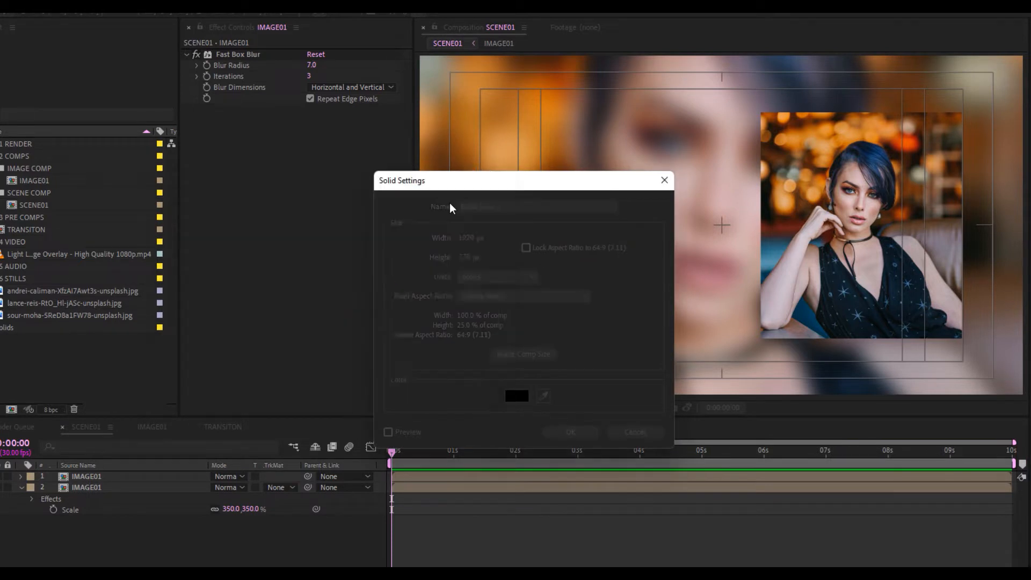
left_click(505, 211)
type("O")
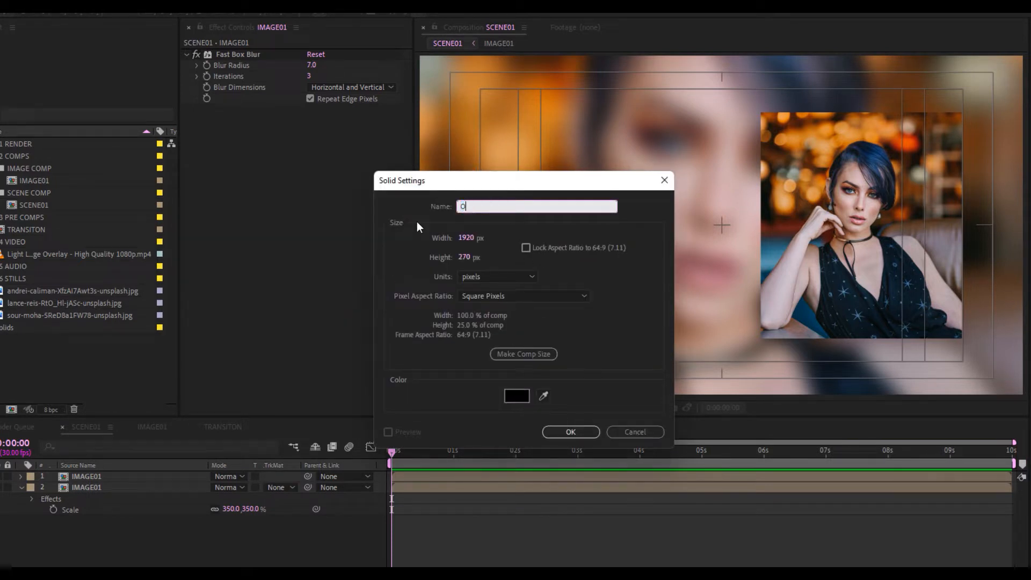
type("verlay BG")
left_click(539, 354)
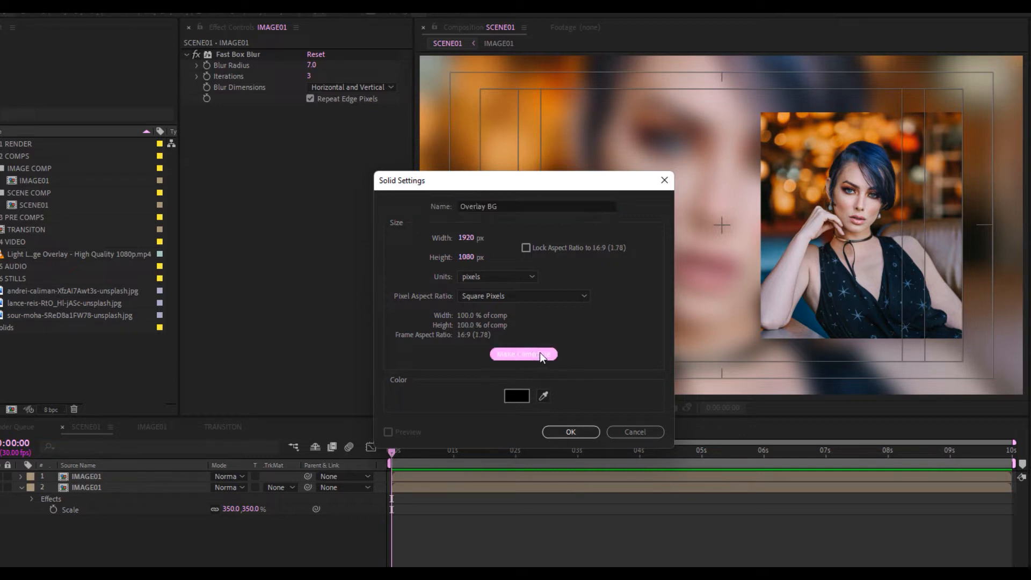
left_click(571, 431)
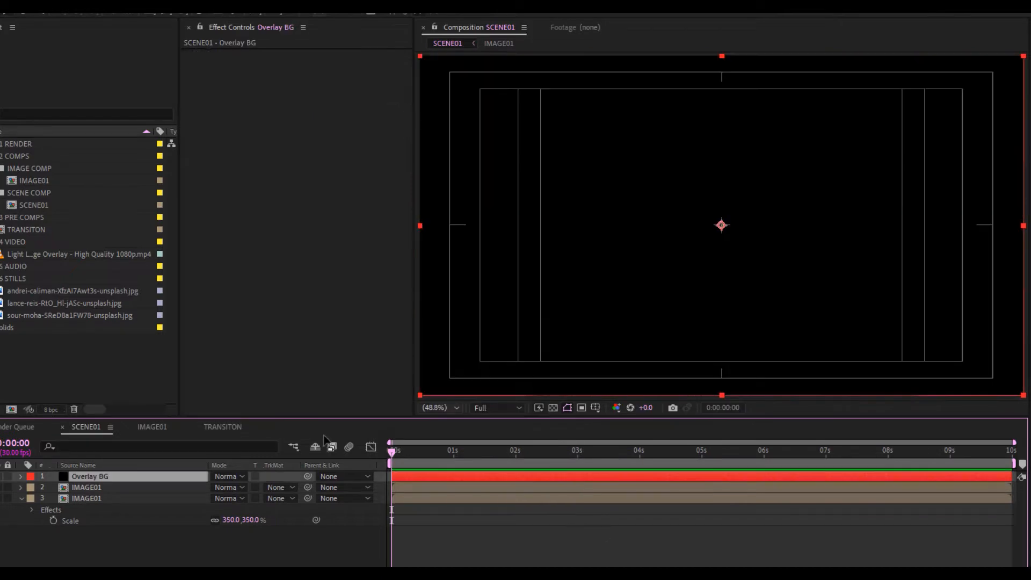
Place Overlay BG below the sharp picture at 70% opacity and hide the safe guides
left_click_drag(111, 475, 109, 488)
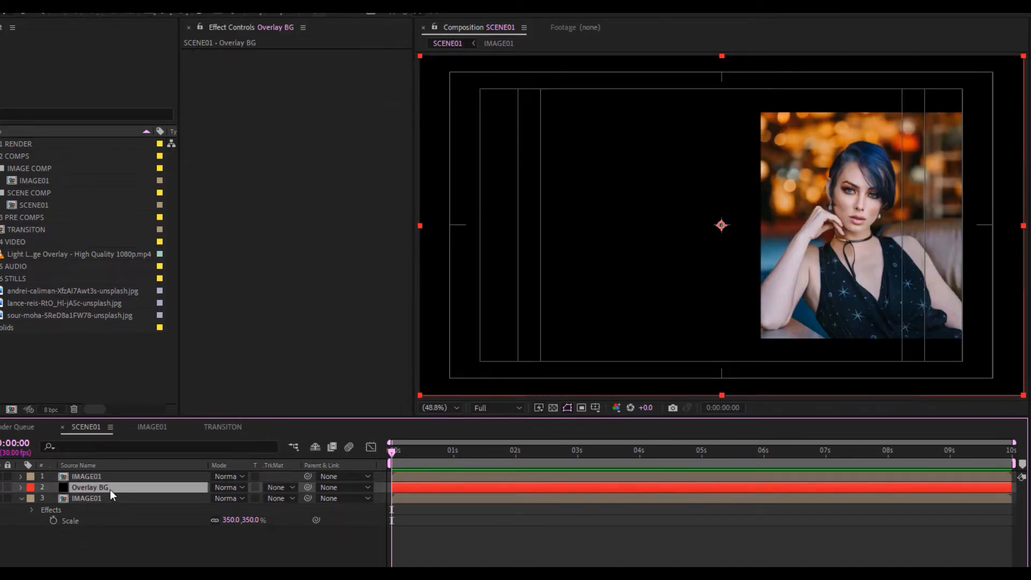
key("t")
left_click(219, 498)
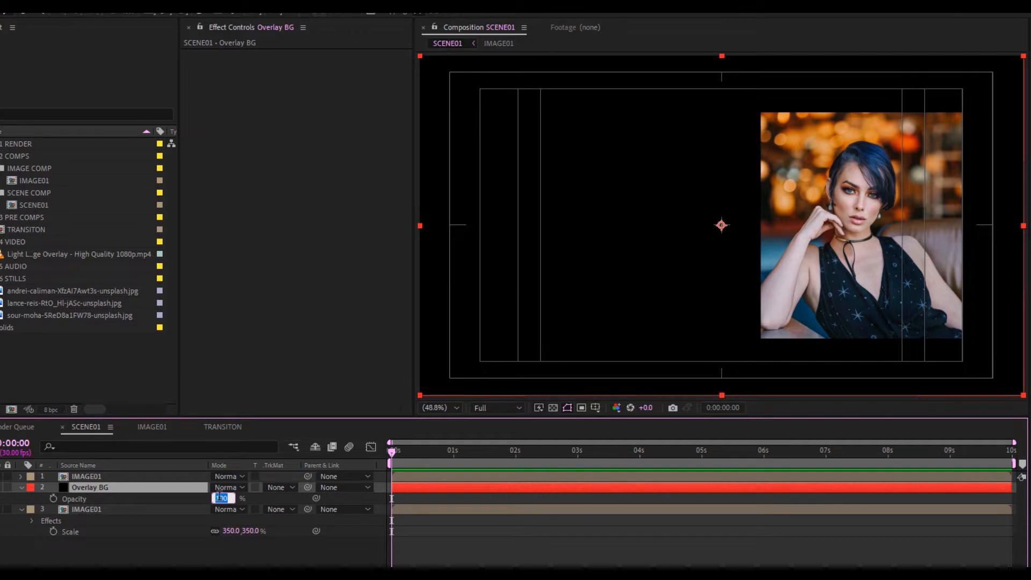
type("70")
key("Return")
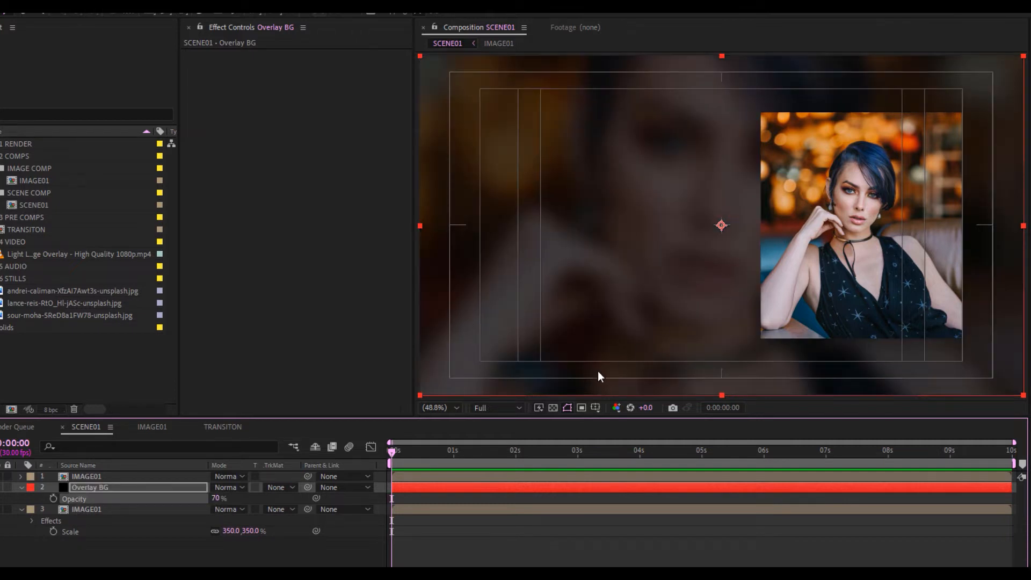
left_click(595, 408)
left_click(618, 423)
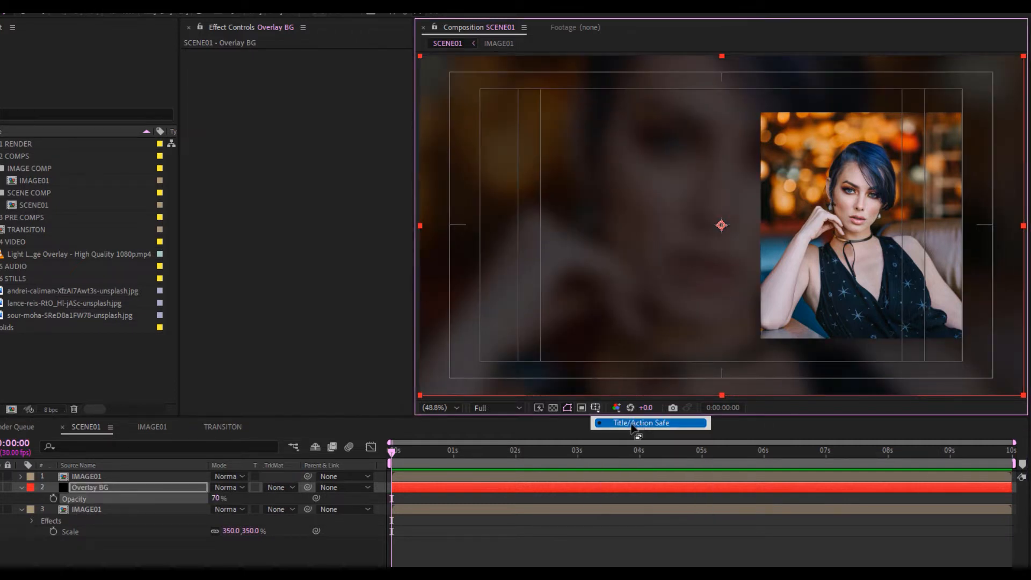
left_click(564, 504)
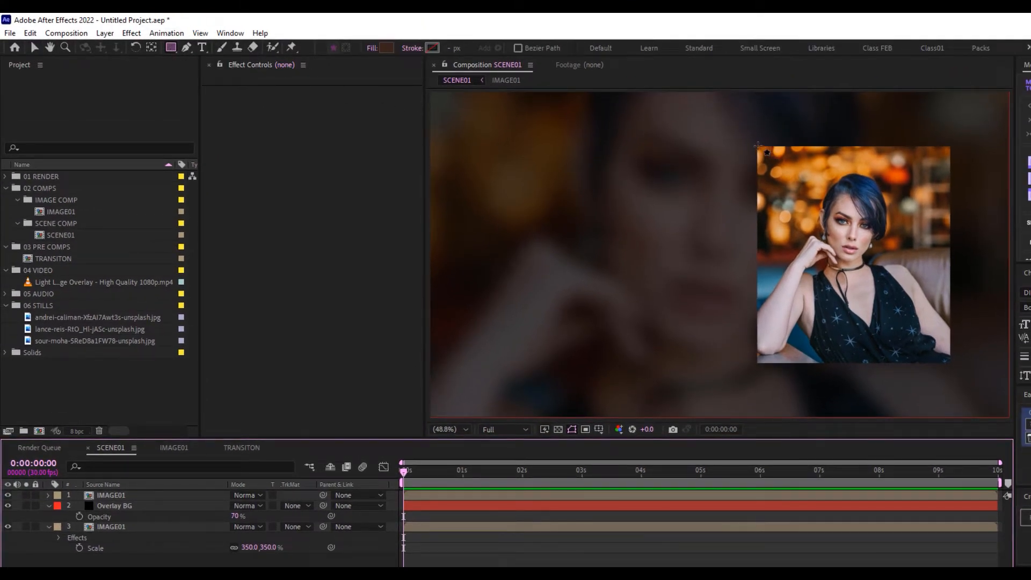
Draw a white (ffffff) rectangle over the picture and centre its anchor point
left_click(386, 48)
type("ffffff")
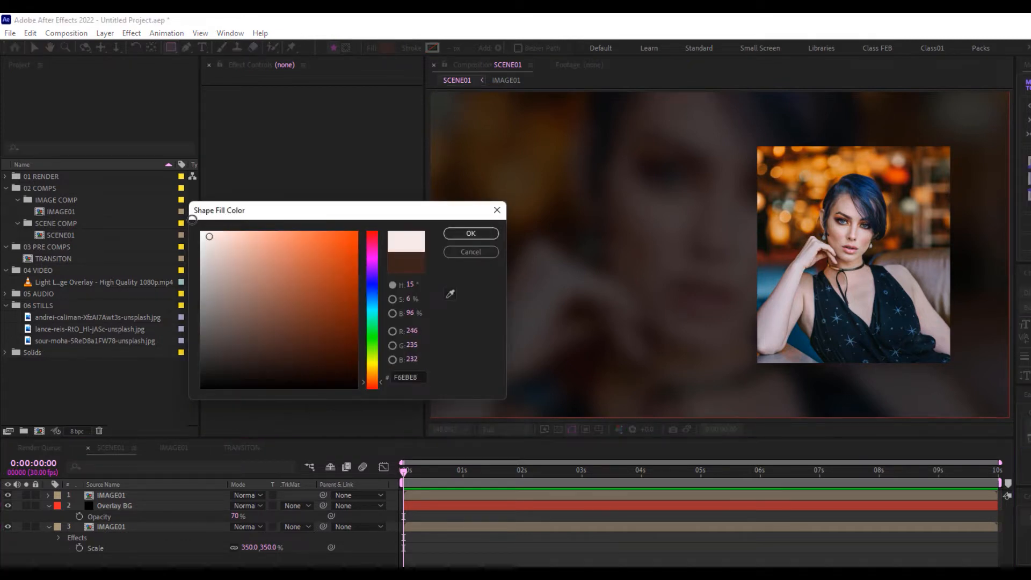
left_click(466, 237)
mouse_move(756, 145)
left_mouse_down()
mouse_move(874, 299)
mouse_move(951, 364)
left_mouse_up()
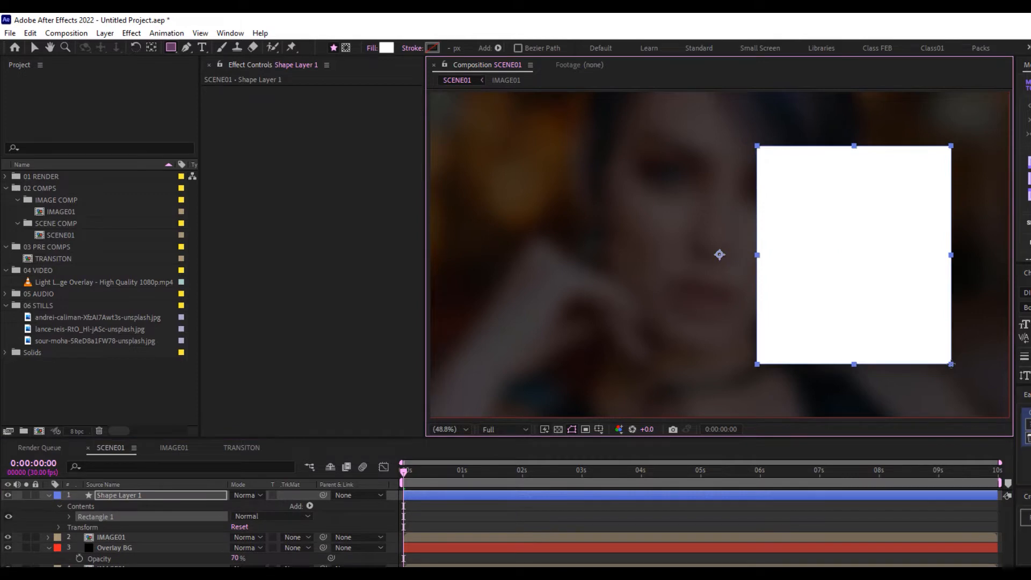
left_click(133, 495)
left_click(133, 495)
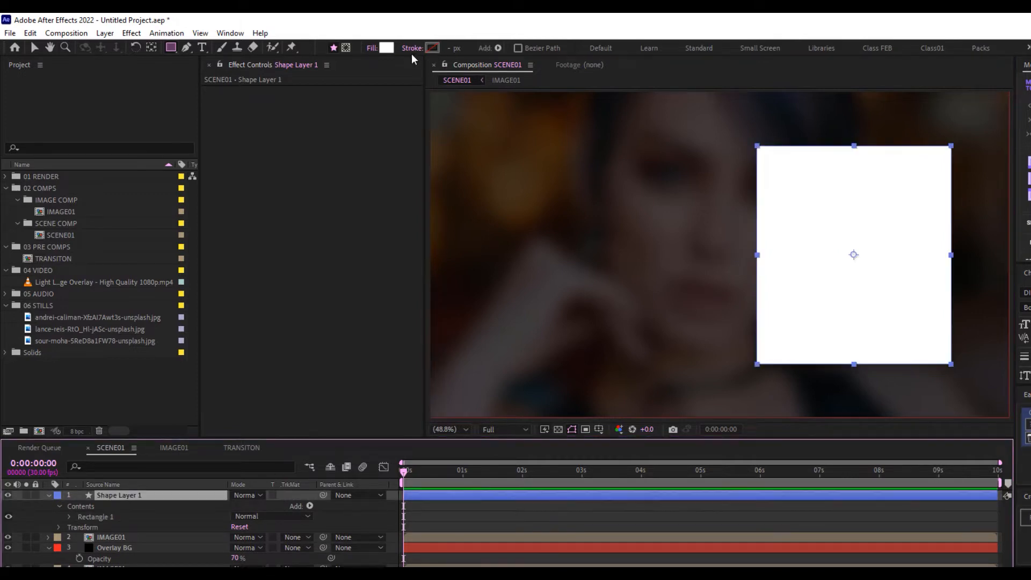
Turn the rectangle into an outline: no fill, solid colour stroke, 6 px wide
left_click(370, 50)
left_click(608, 173)
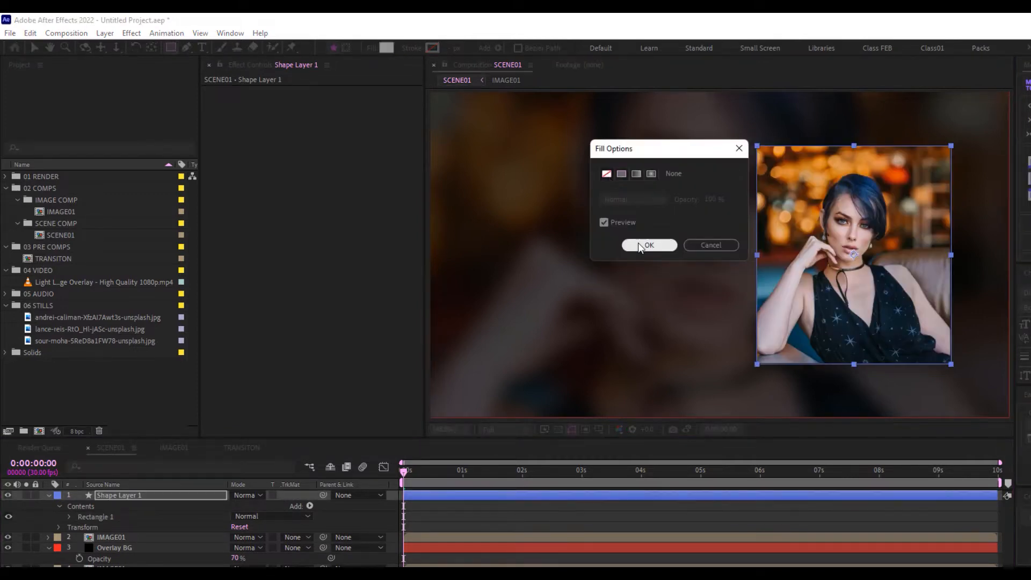
left_click(638, 243)
left_click(412, 48)
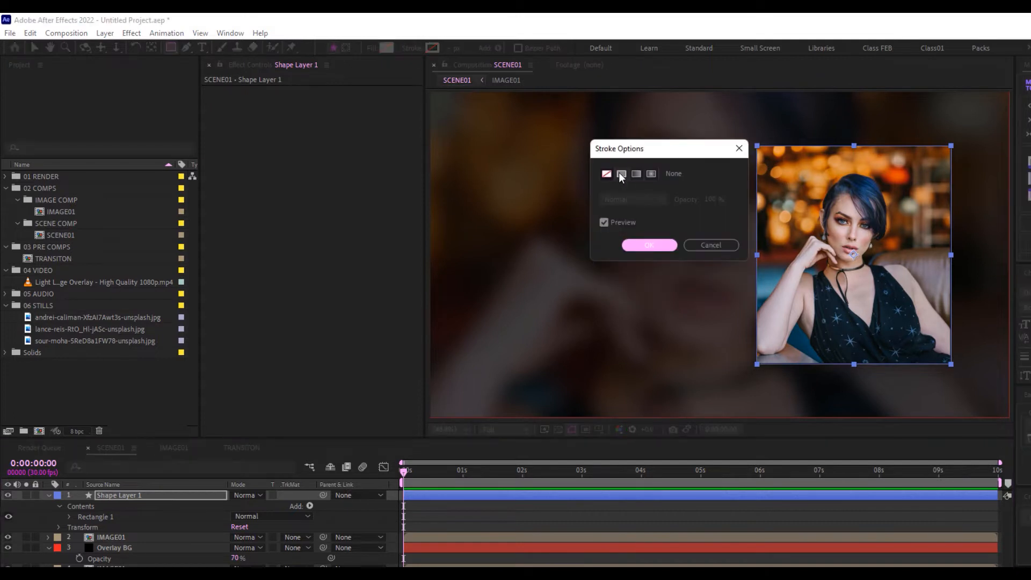
left_click(620, 174)
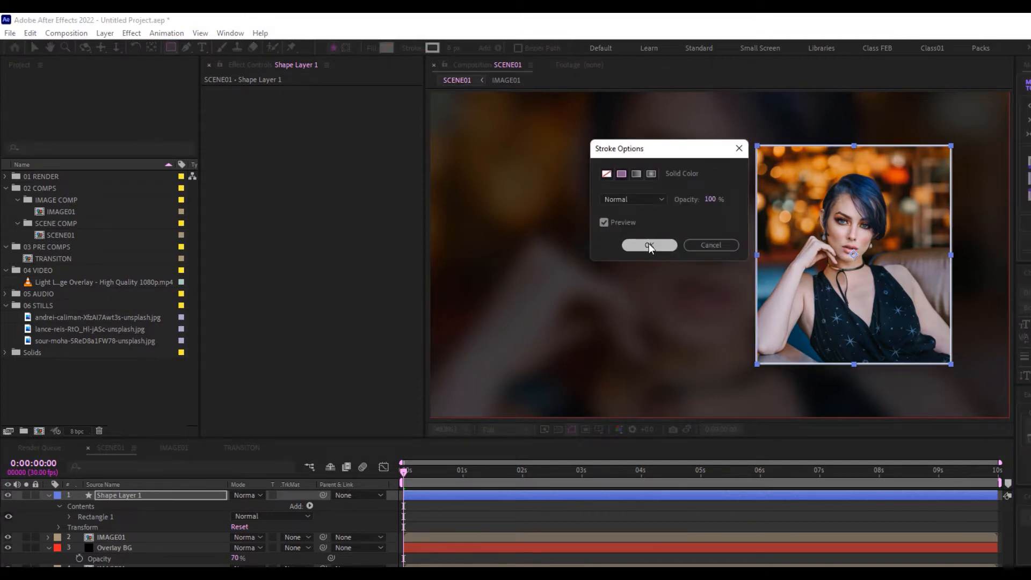
left_click(648, 244)
left_click(453, 49)
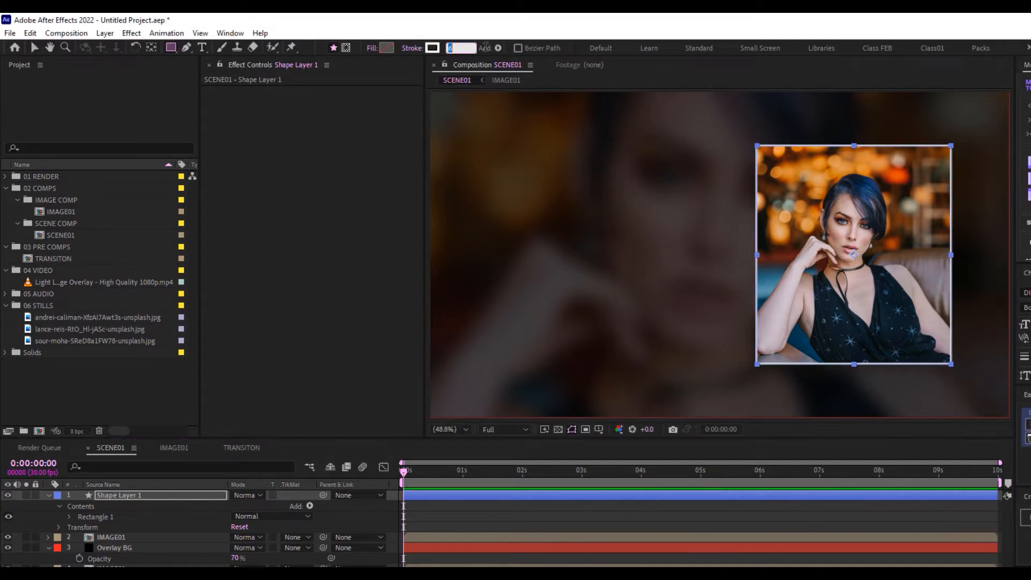
Rename the shape layer 'Image stroke' and nudge it up and left of the photo
left_click(51, 504)
key("Return")
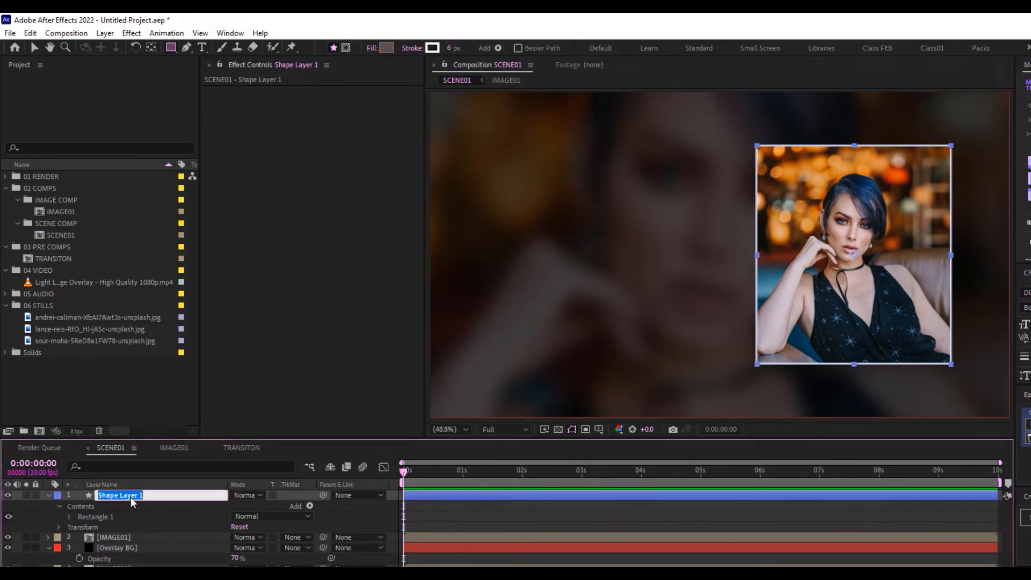
type("Image stroke")
key("Return")
left_click(47, 495)
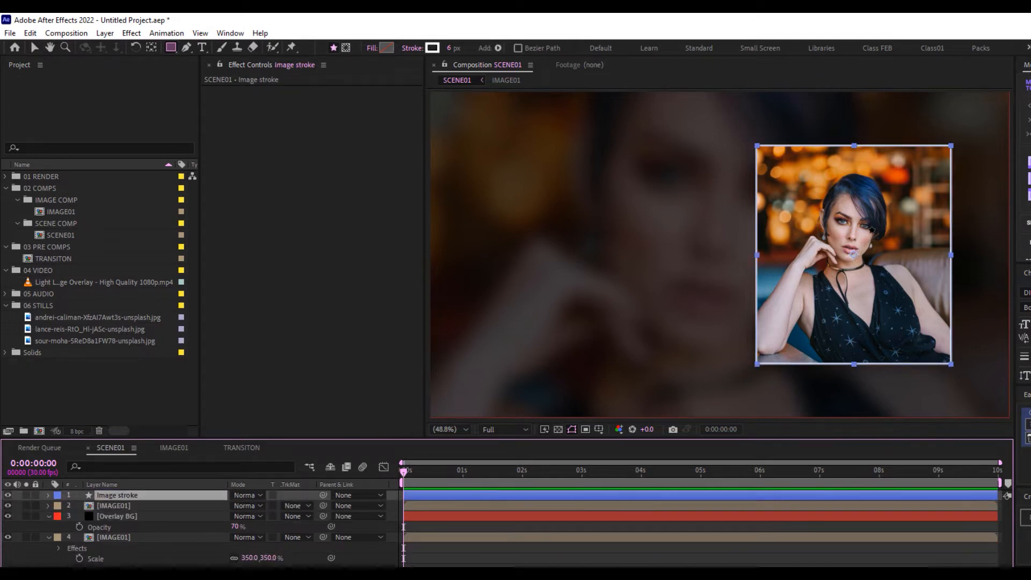
left_click(32, 47)
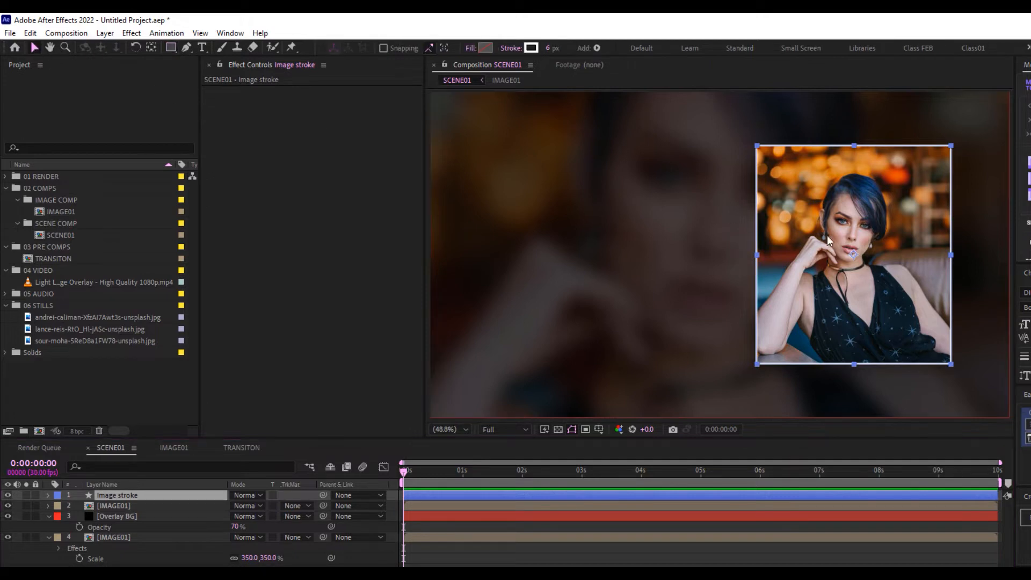
left_click_drag(858, 253, 849, 245)
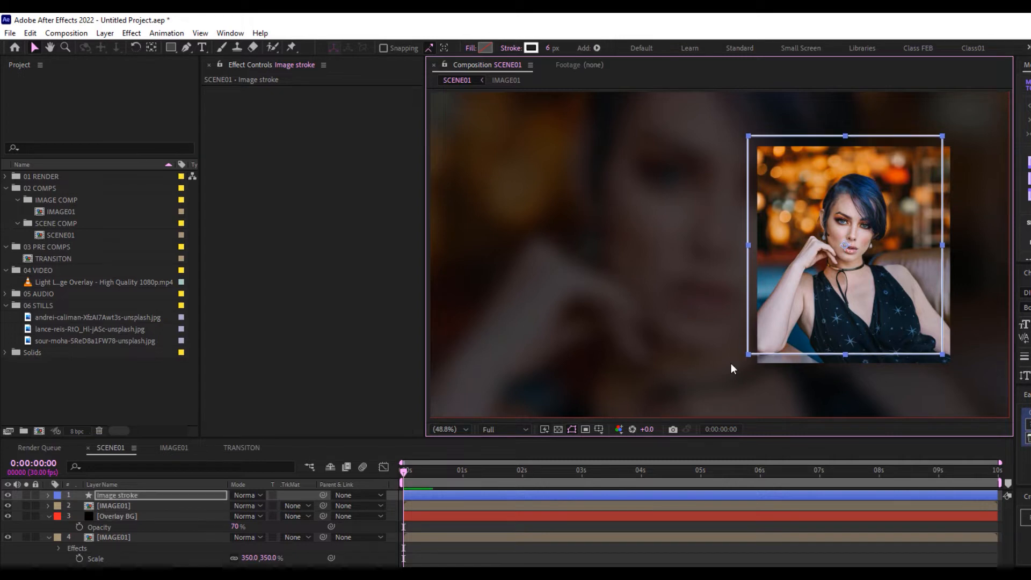
Zoom in on the frame's top-left corner and draw a small square over it
left_click(624, 564)
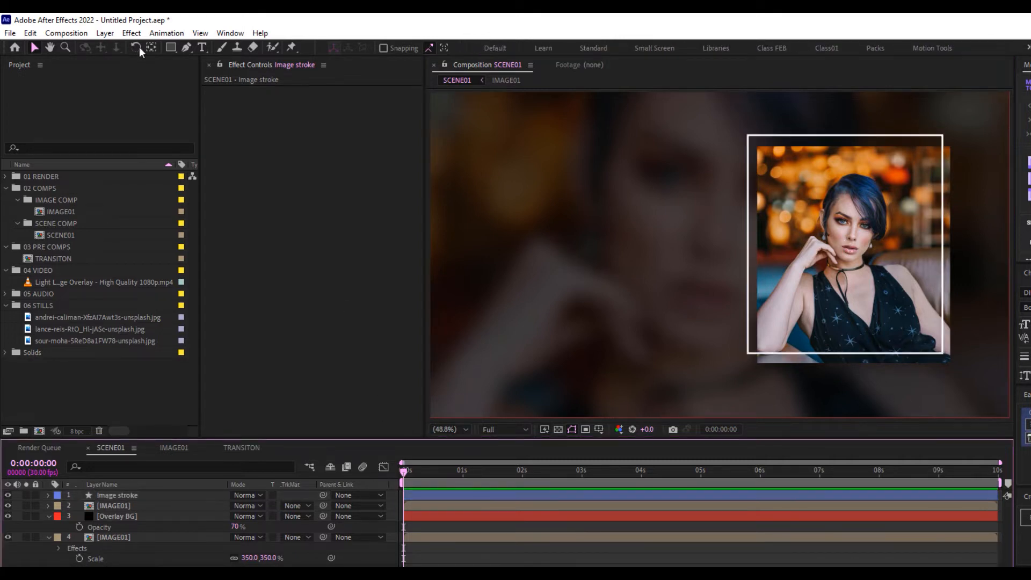
left_click(170, 47)
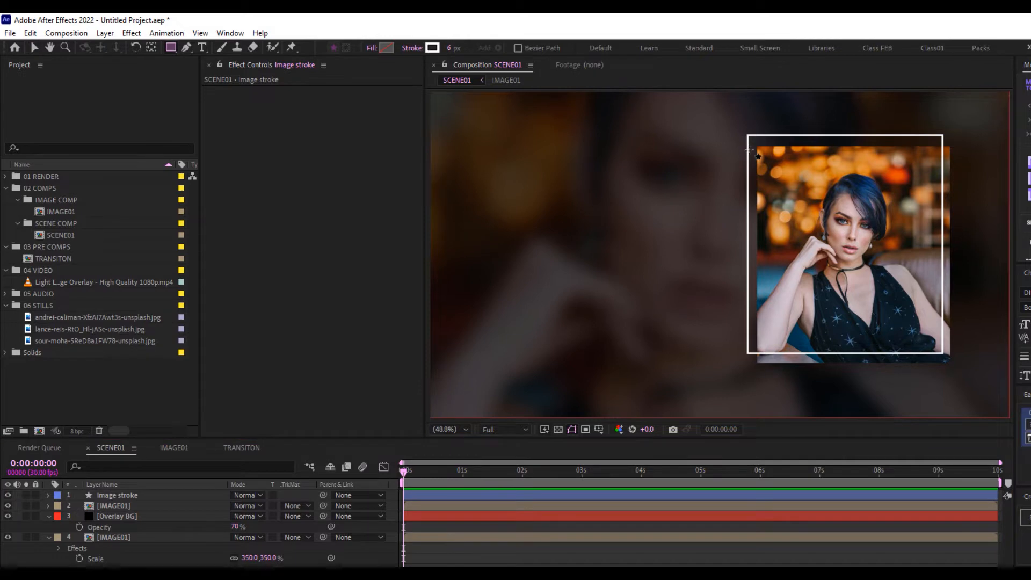
scroll(749, 150, "up", 2)
key("space")
left_click_drag(788, 151, 798, 318)
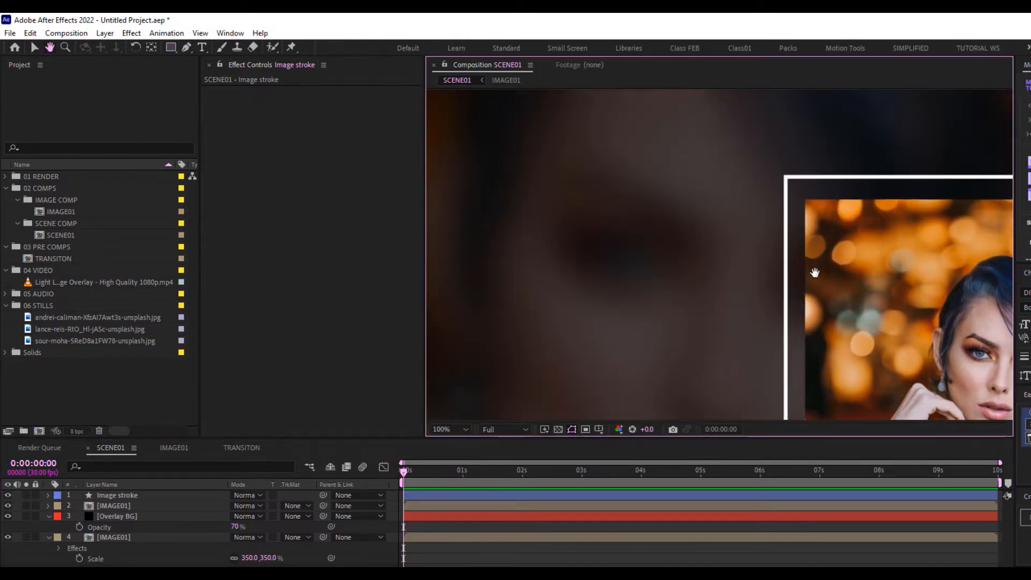
left_click_drag(814, 273, 807, 281)
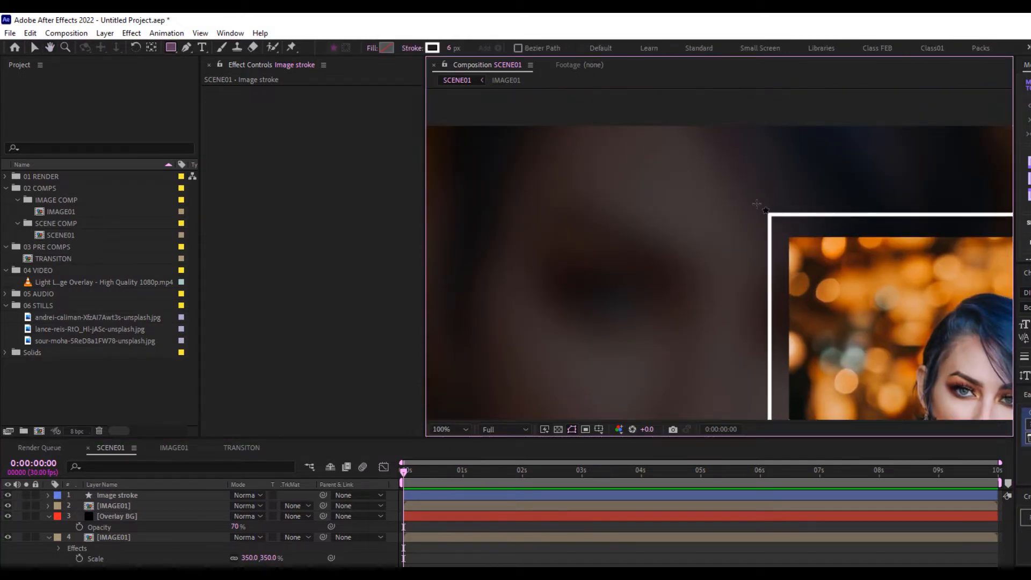
left_click_drag(756, 204, 807, 263)
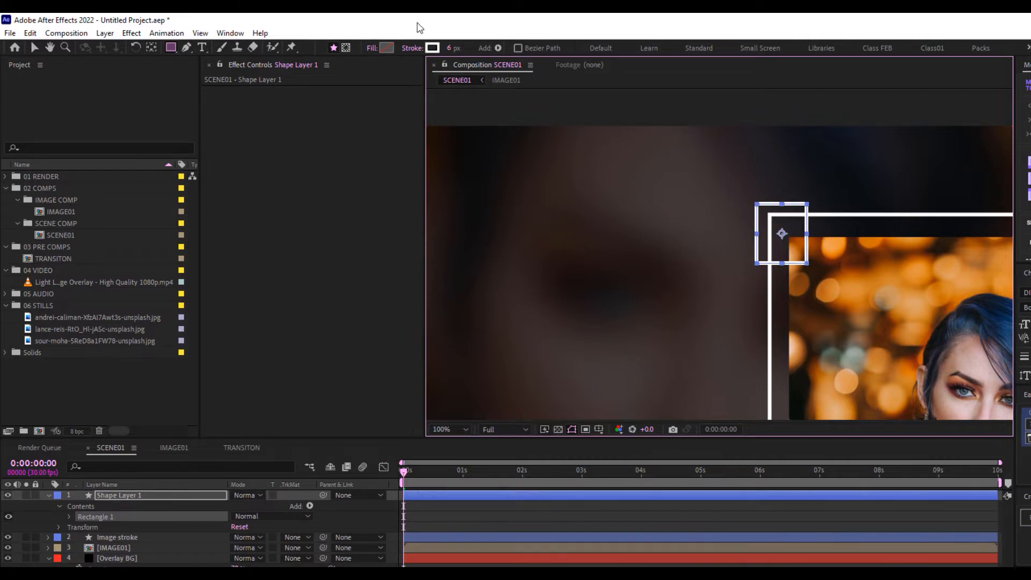
Give the square a solid colour fill and refit the whole composition in the viewer
left_click(413, 47)
left_click(645, 243)
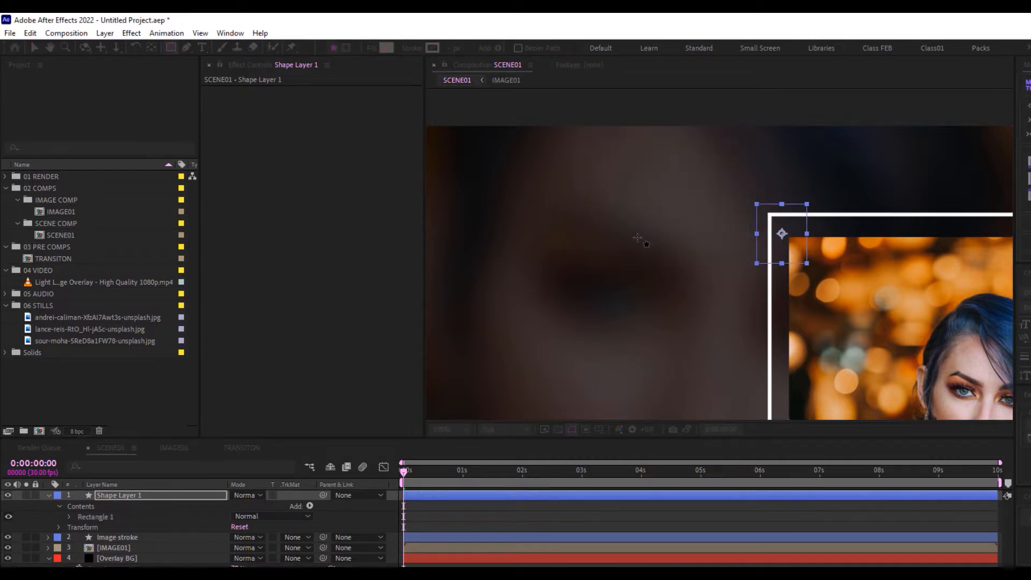
left_click(371, 48)
left_click(621, 174)
left_click(648, 245)
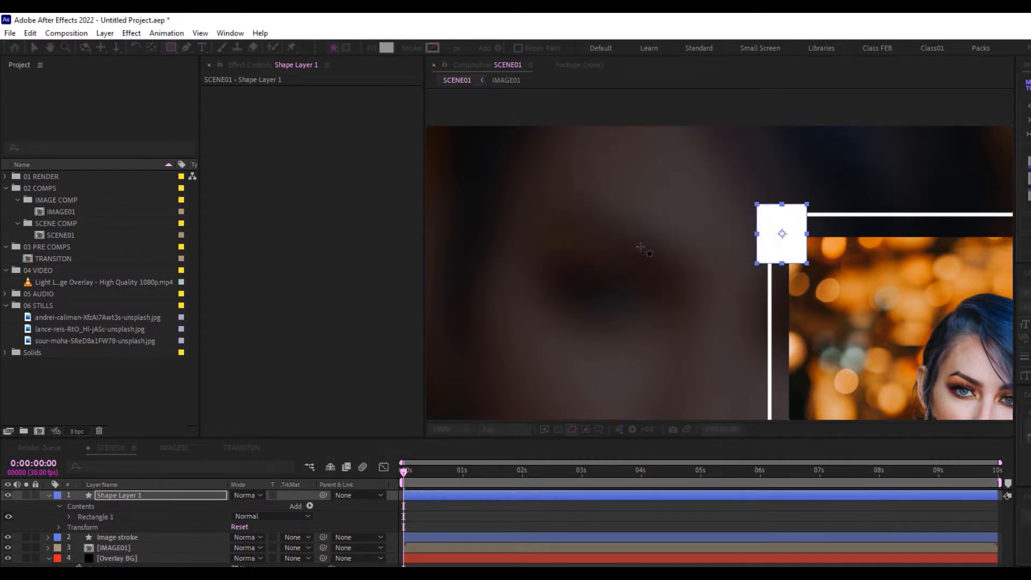
scroll(697, 344, "down", 3)
left_click_drag(696, 344, 730, 295)
left_click(450, 429)
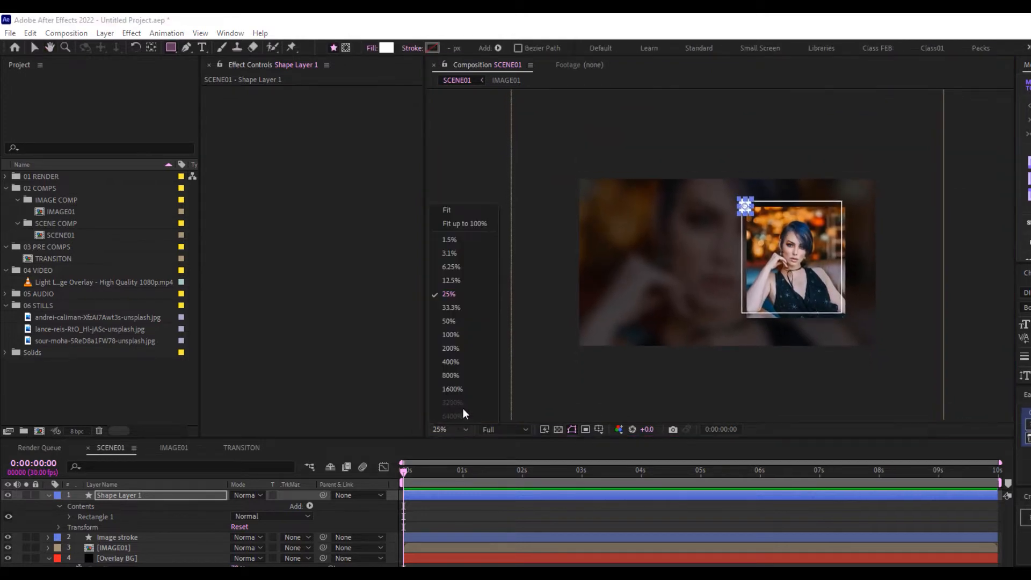
left_click(458, 213)
key("v")
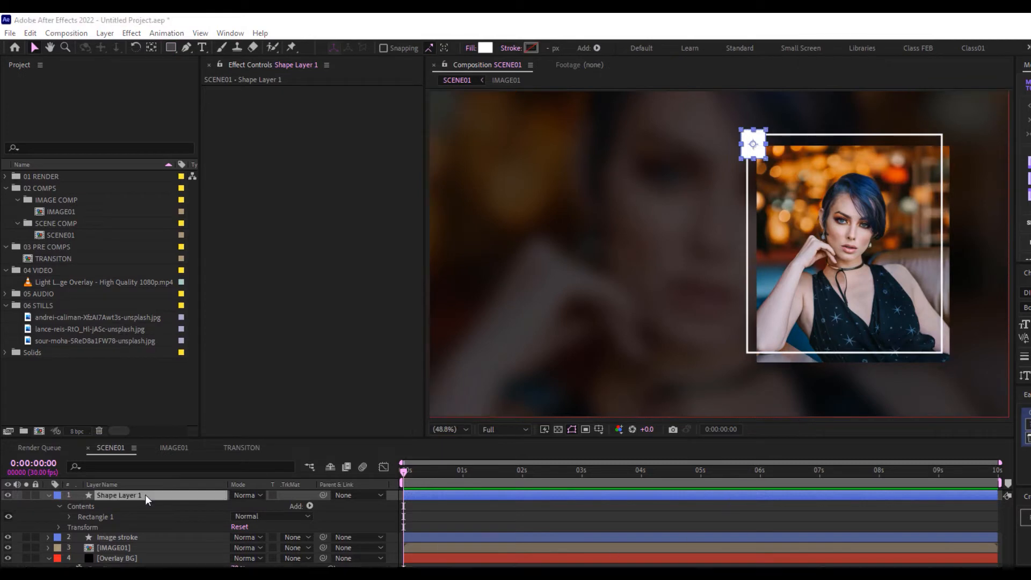
Fill the square dark brown 3C241C and rename its layer 'Text No BG'
left_click(485, 48)
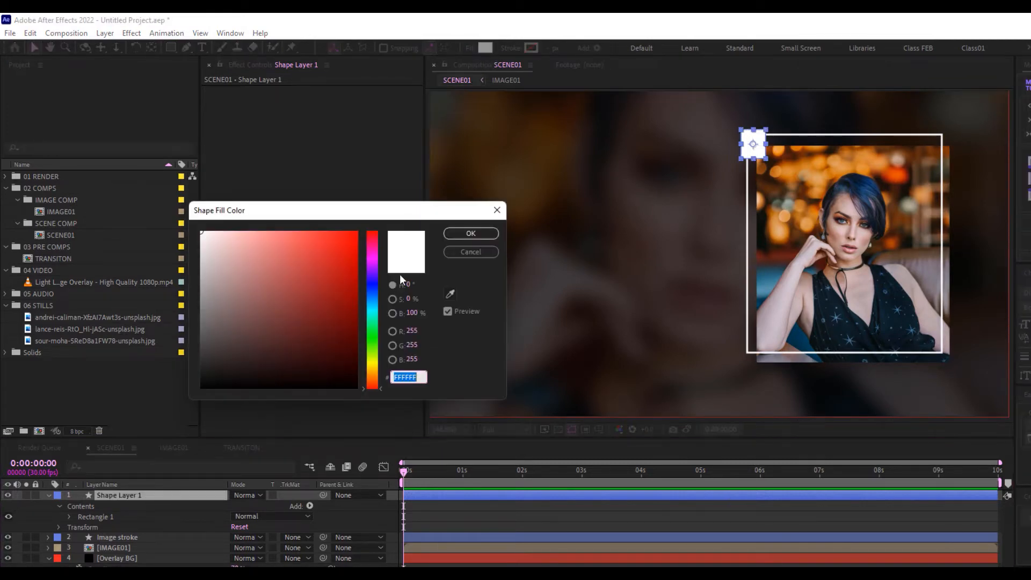
type("3C241C")
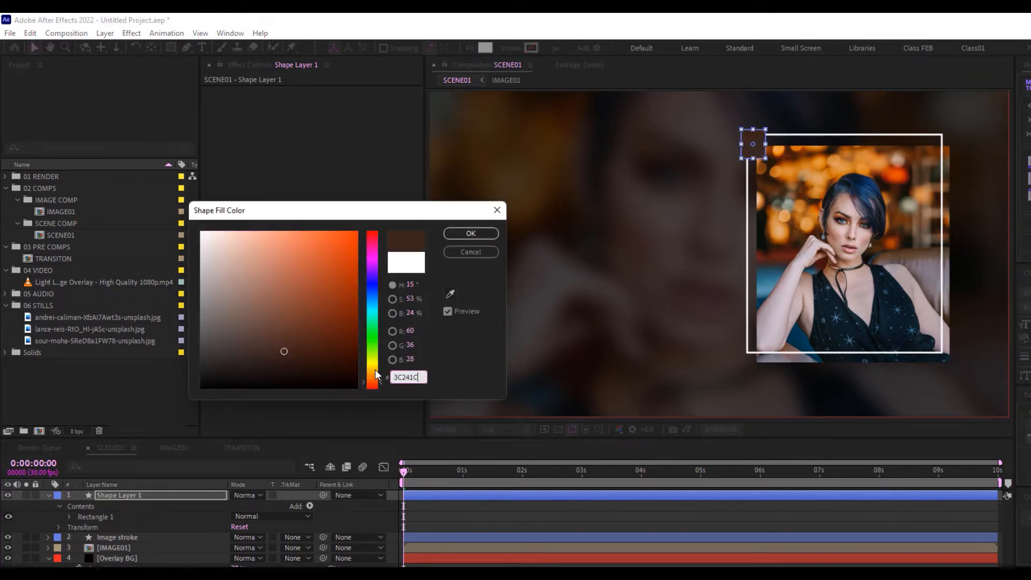
left_click(463, 236)
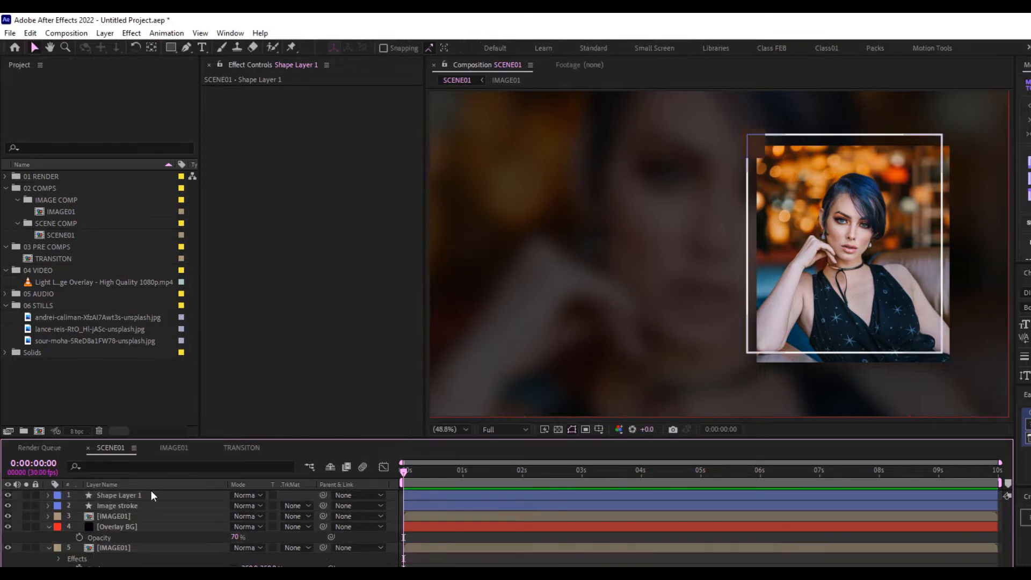
left_click(121, 495)
type("Tex")
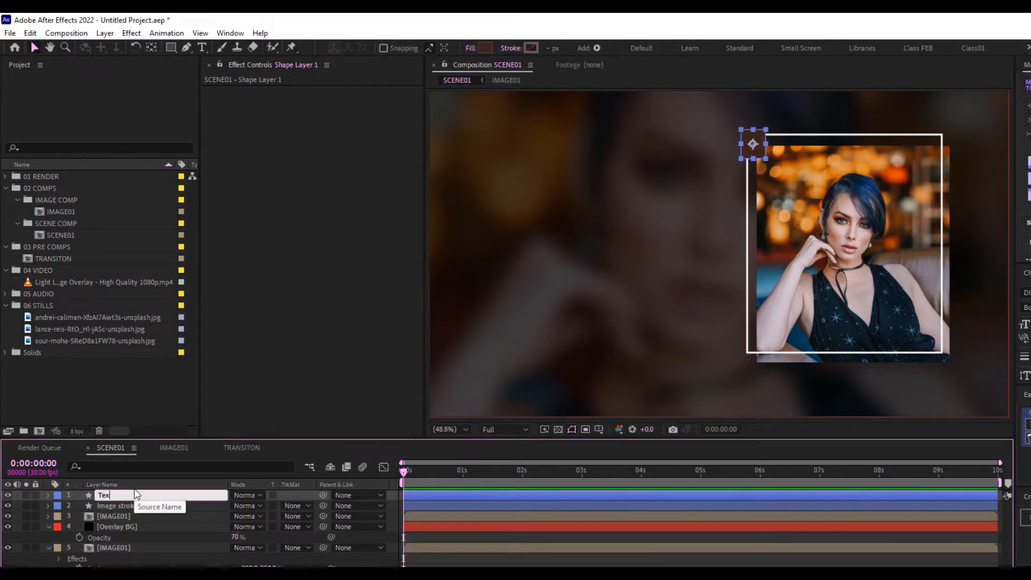
type("t No B")
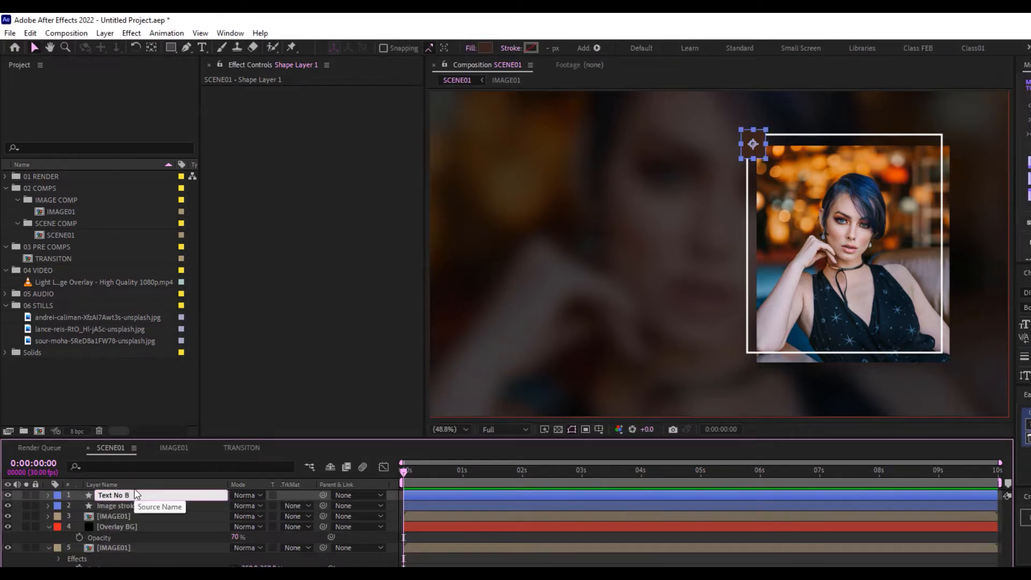
type("G")
key("Return")
left_click(785, 132)
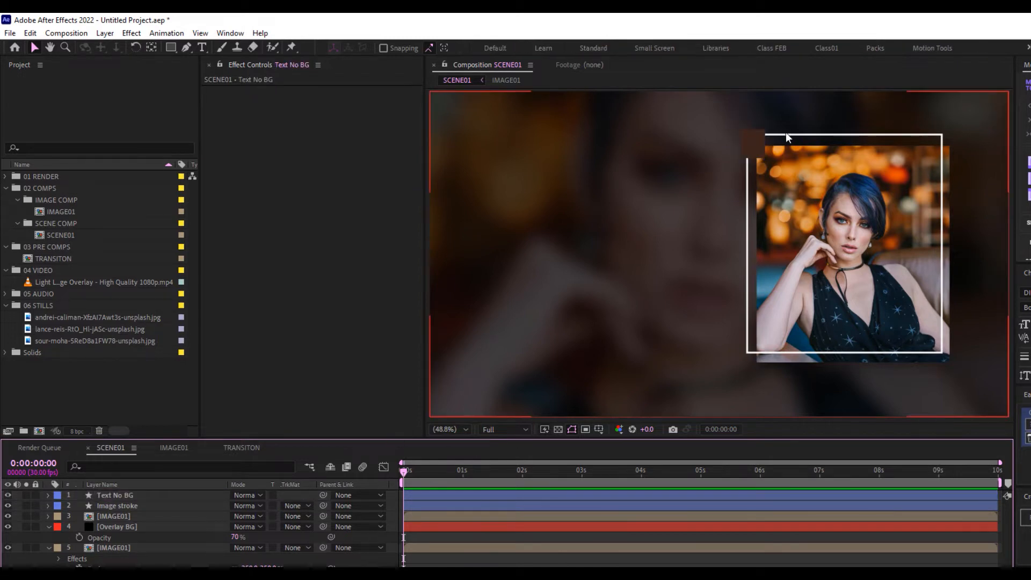
Add a 01 text layer at the frame's top-left corner and set its font size to 65 px
key("ctrl+t")
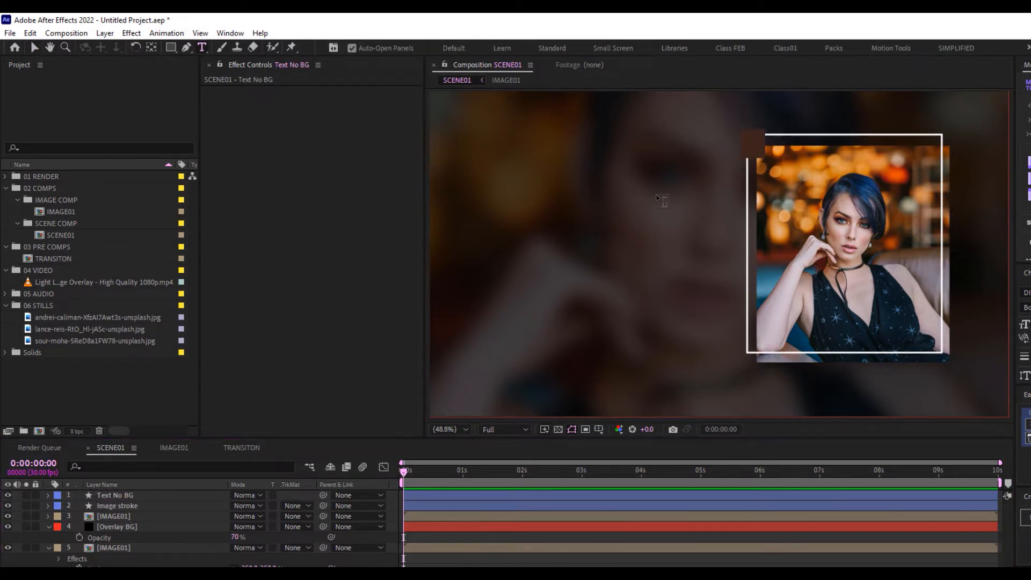
left_click(624, 203)
type("01")
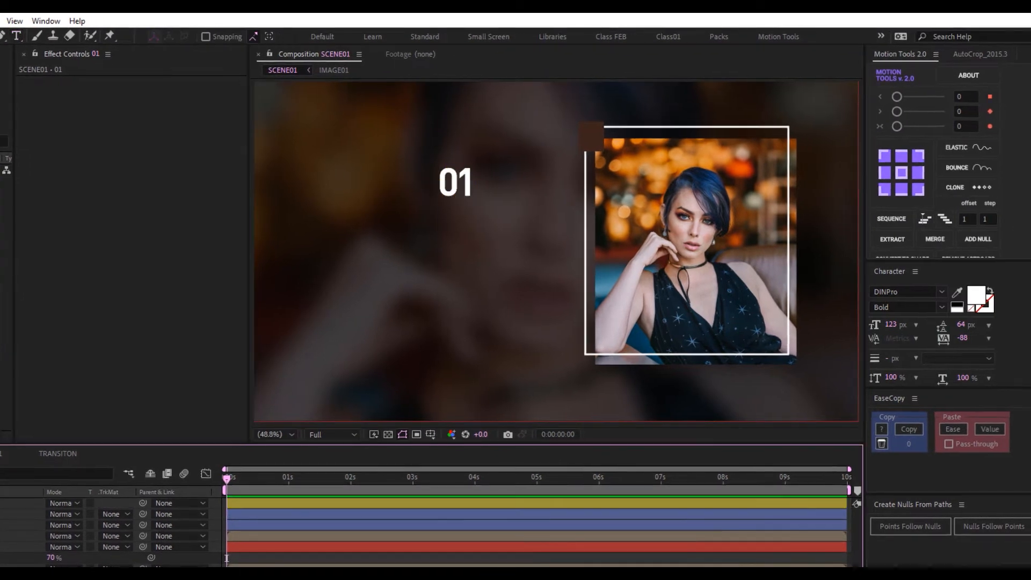
key("KP_Enter")
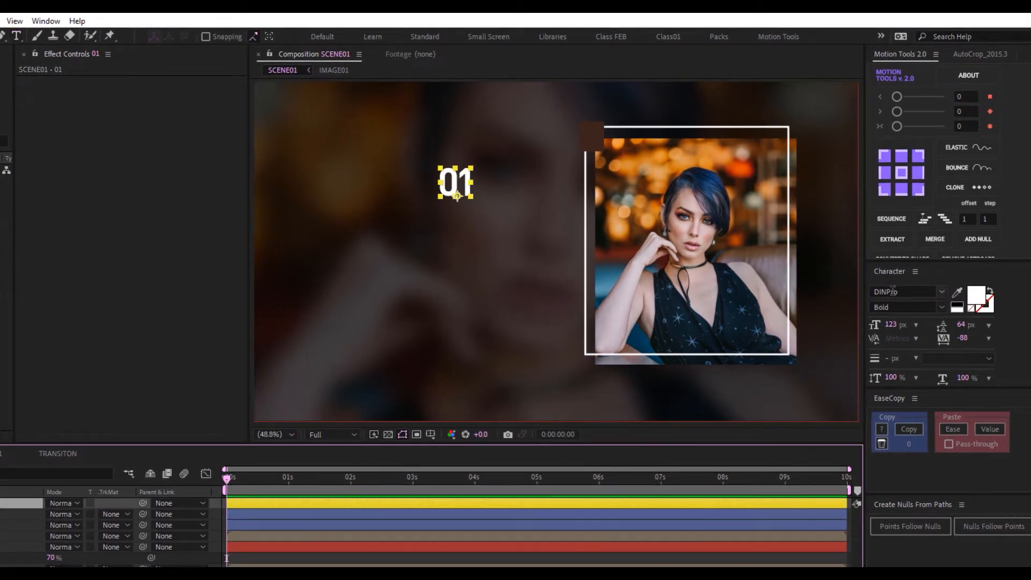
left_click_drag(455, 186, 594, 136)
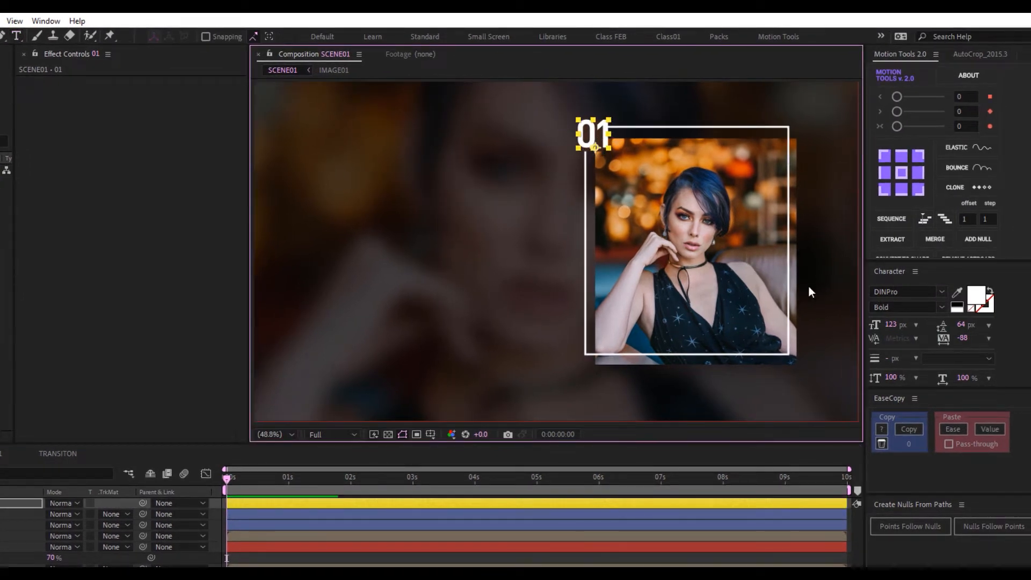
left_click_drag(884, 329, 833, 315)
scroll(624, 204, "up", 3)
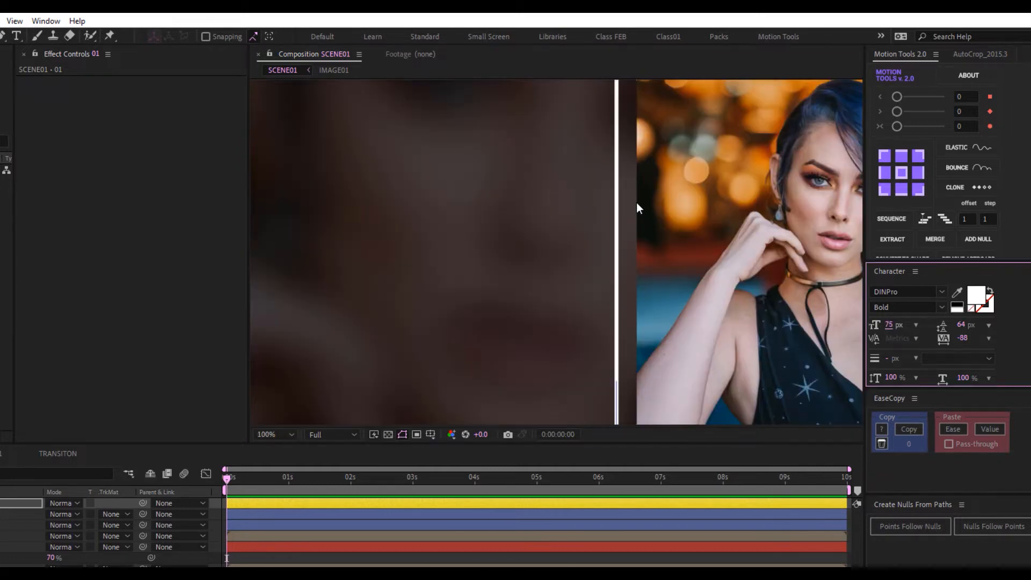
left_click_drag(659, 166, 657, 239)
scroll(615, 258, "up", 2)
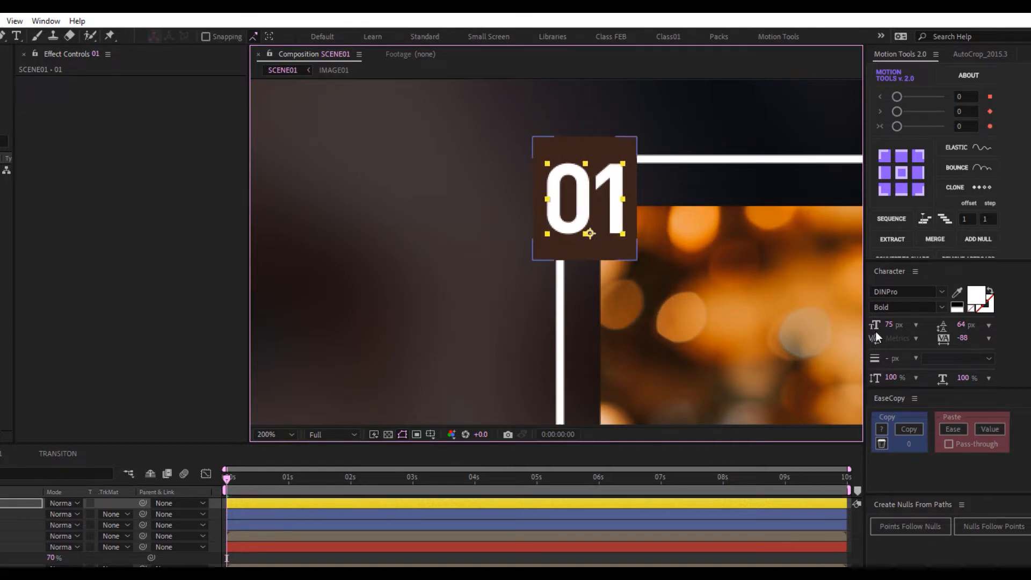
left_click_drag(900, 325, 893, 325)
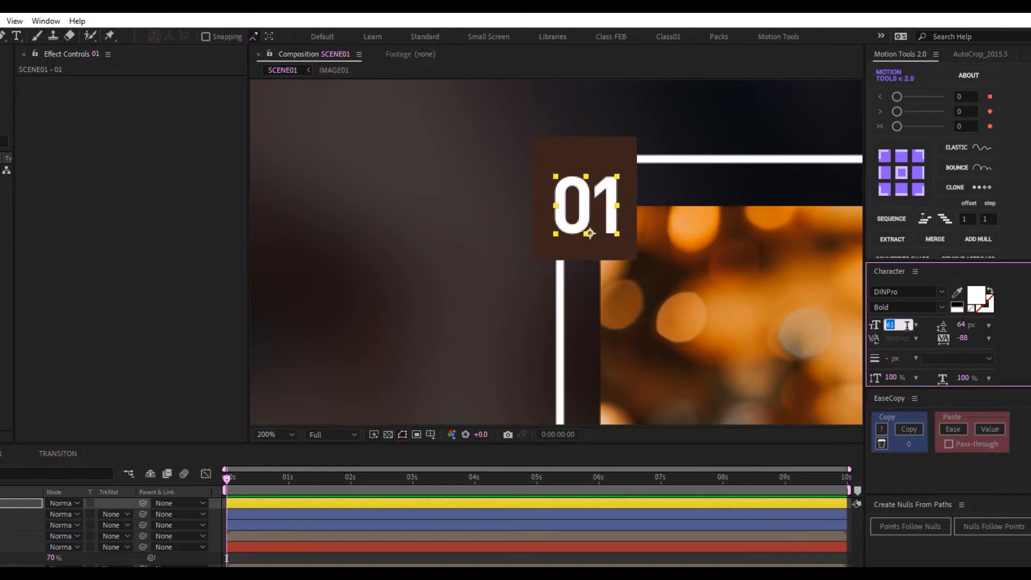
type("65")
key("Return")
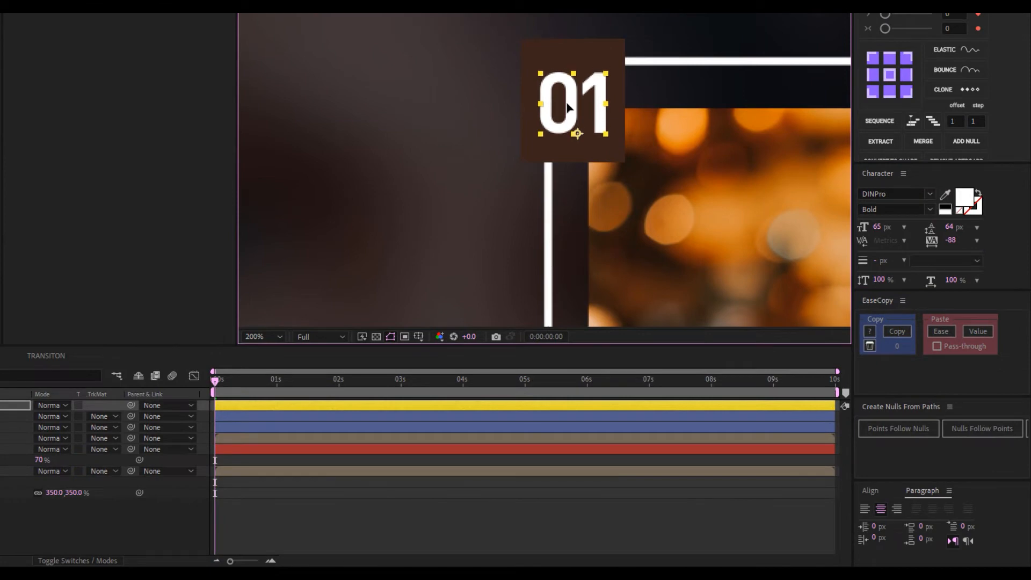
Centre the 01 text vertically on the dark square and move both together as a badge
left_click(574, 57, "shift")
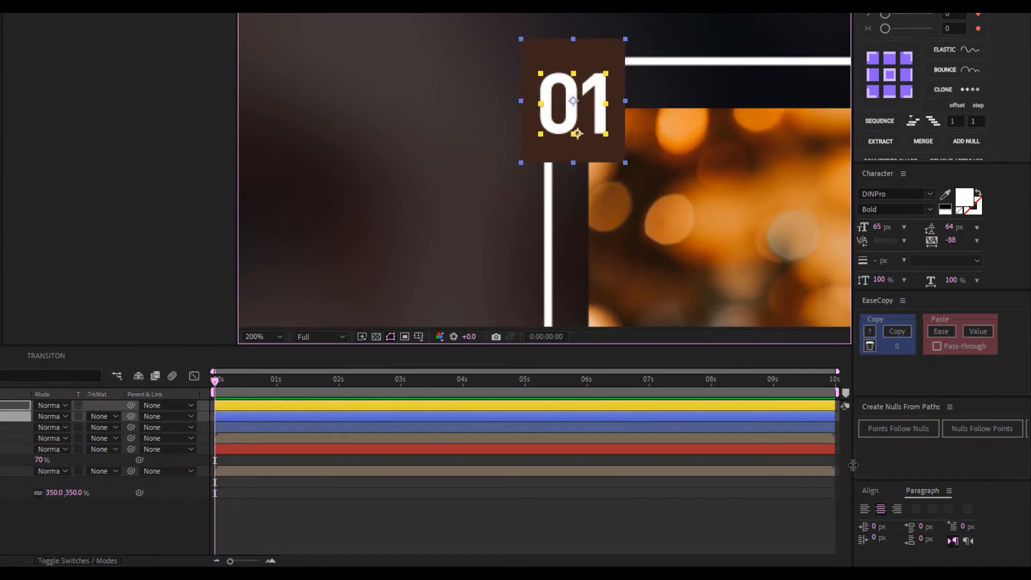
left_click(870, 490)
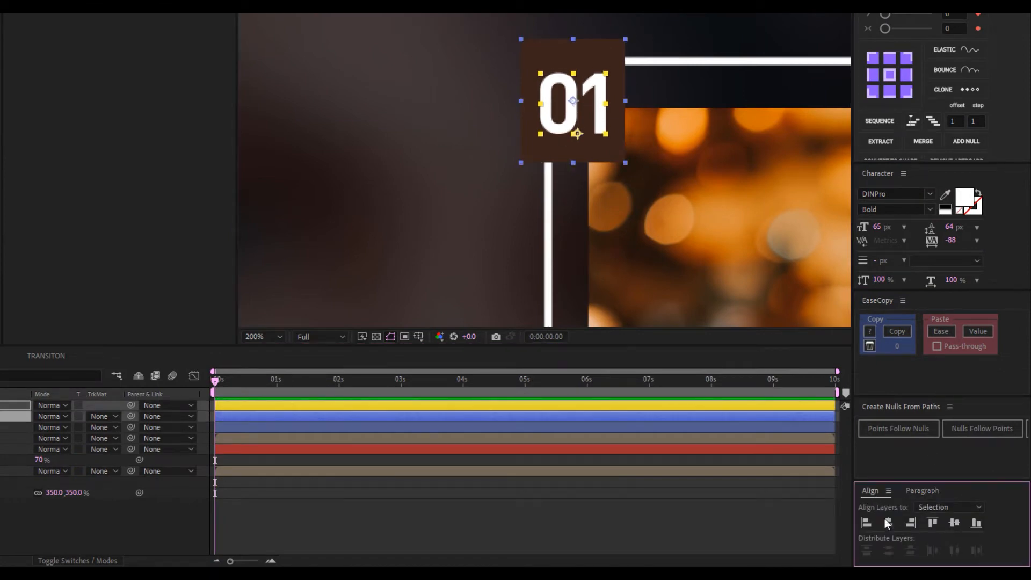
left_click(955, 523)
left_click(659, 521)
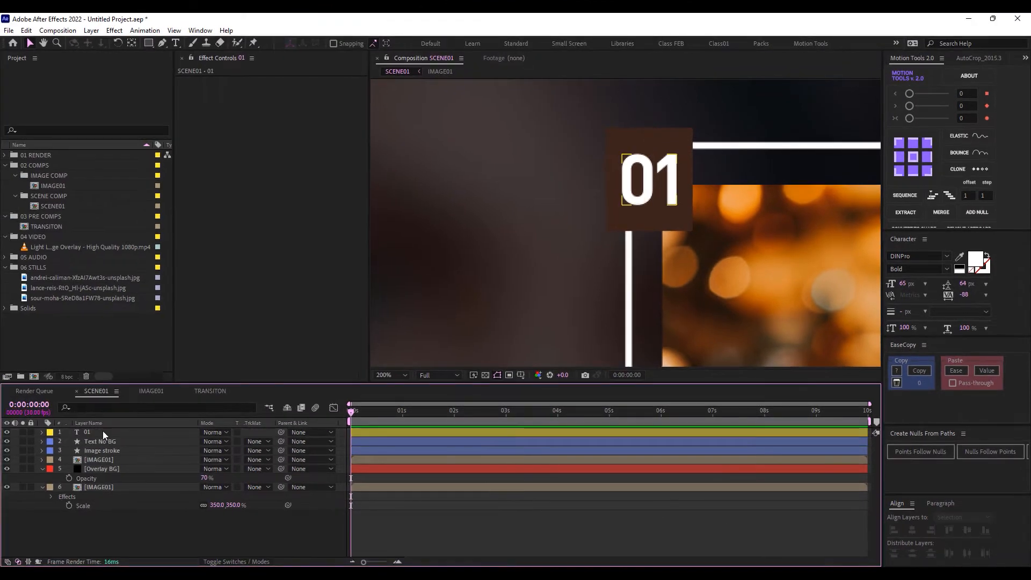
left_click(103, 433)
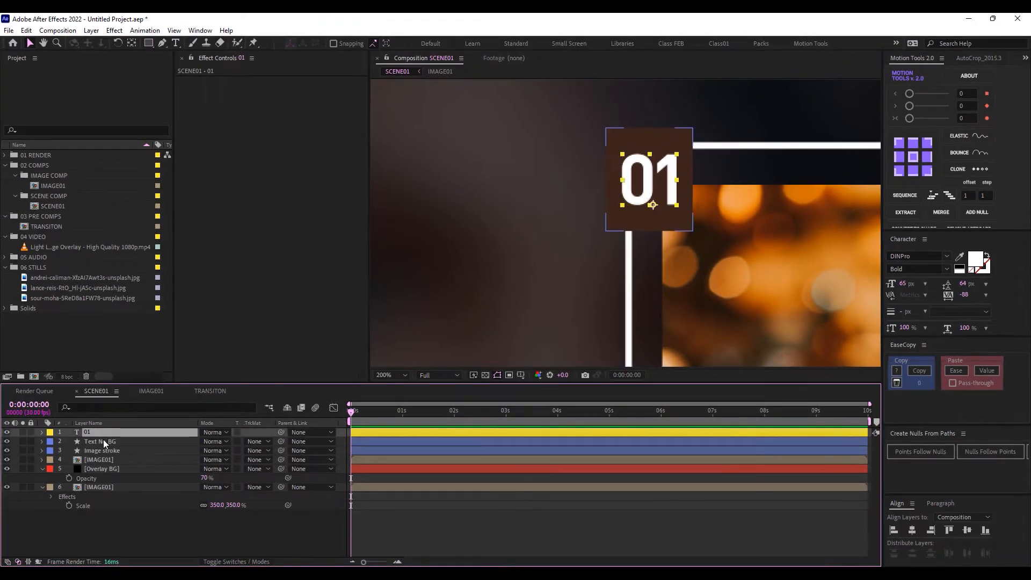
left_click(103, 440, "shift")
left_click_drag(655, 183, 662, 188)
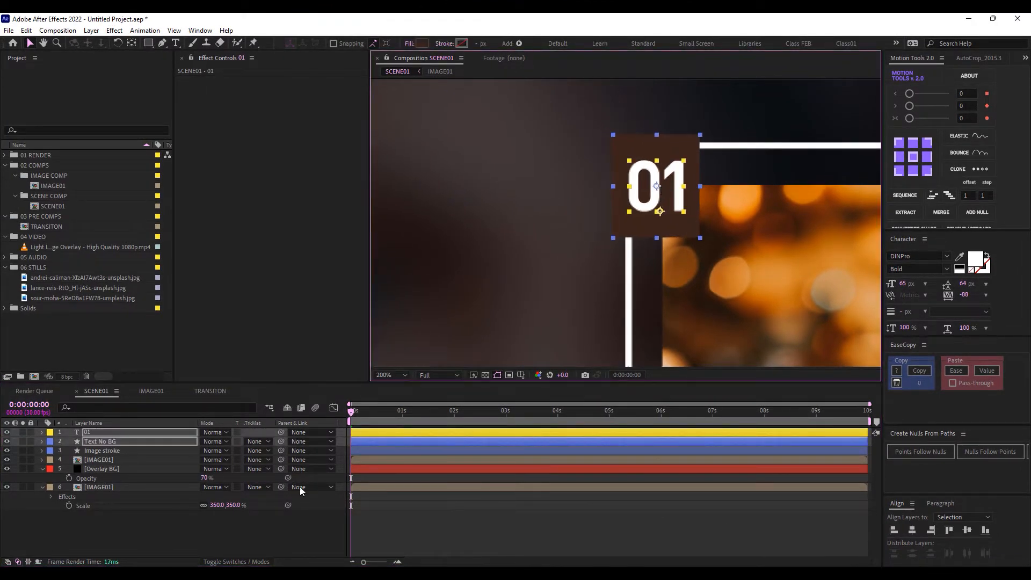
left_click(130, 531)
Fit the composition in the viewer, deselect all layers and pick the Rectangle tool
left_click(398, 374)
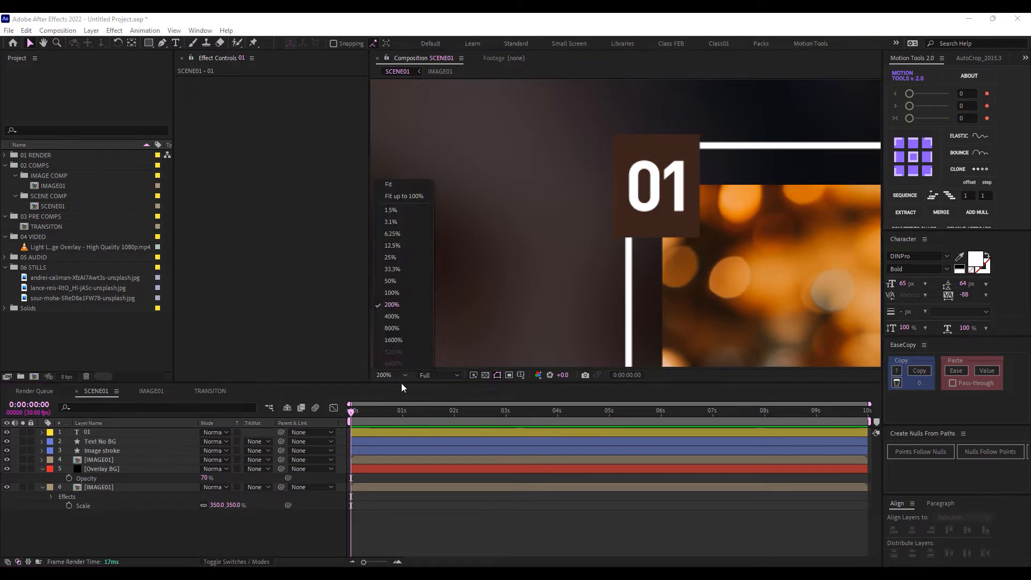
left_click(401, 184)
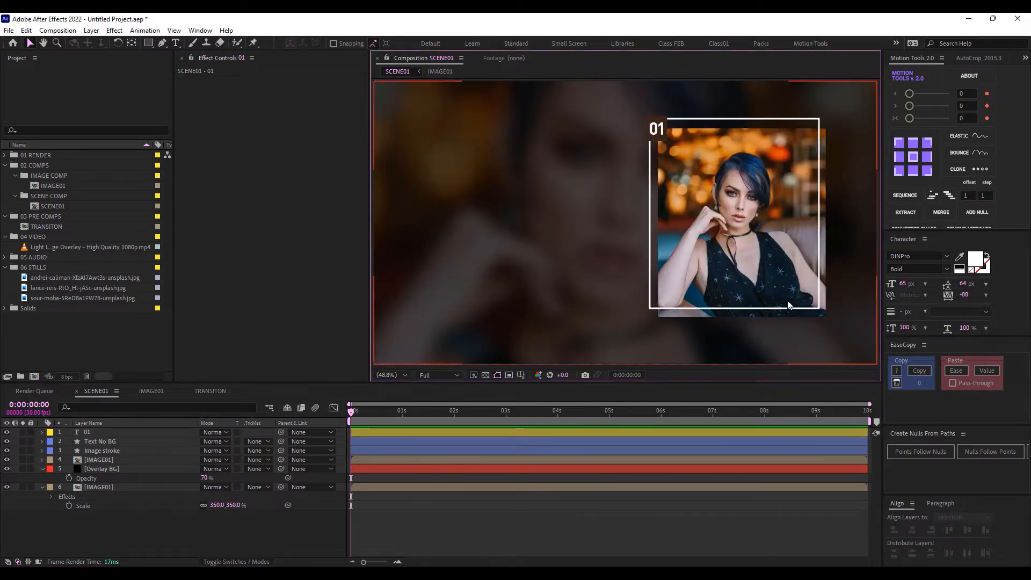
left_click(109, 552)
left_click(150, 43)
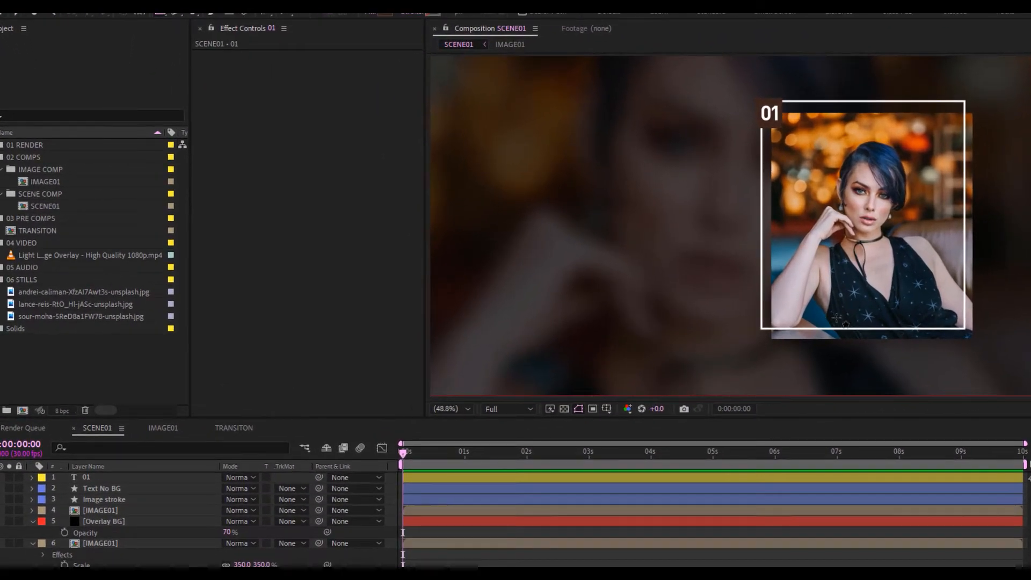
Draw a brown rectangle along the photo's bottom edge and name it Text BG
left_click_drag(716, 320, 716, 320)
left_click_drag(840, 342, 978, 349)
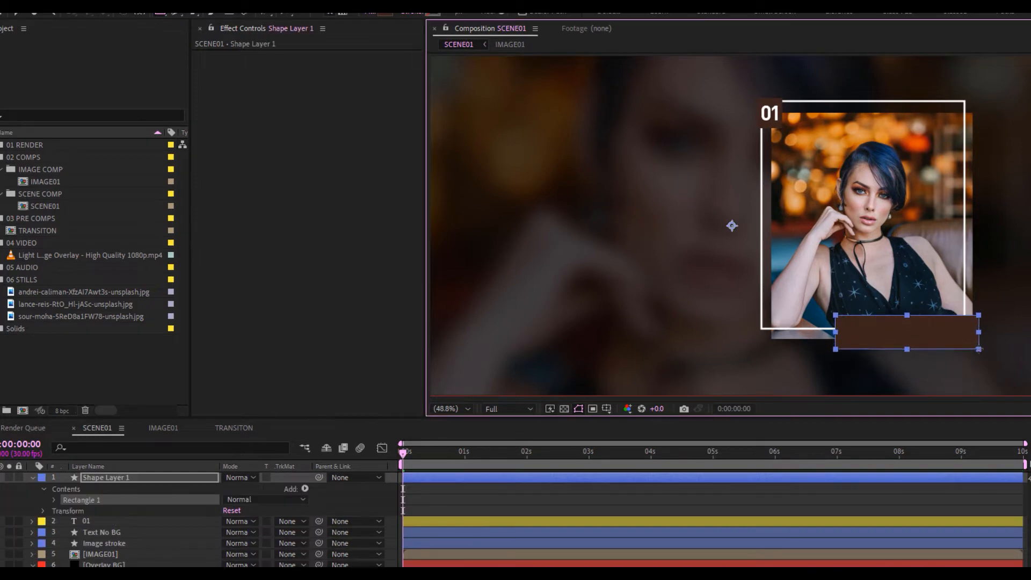
left_click(105, 477)
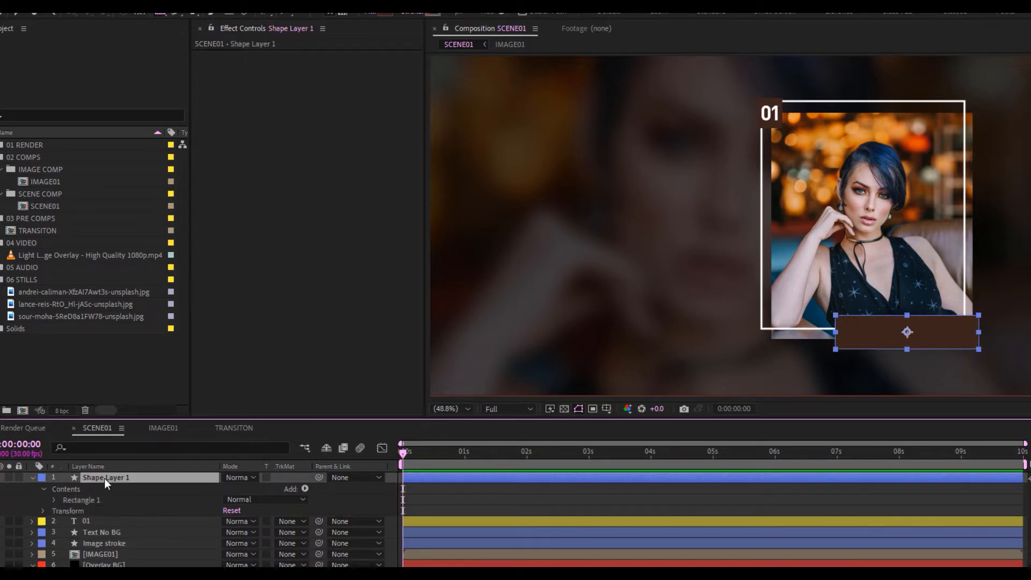
key("Return")
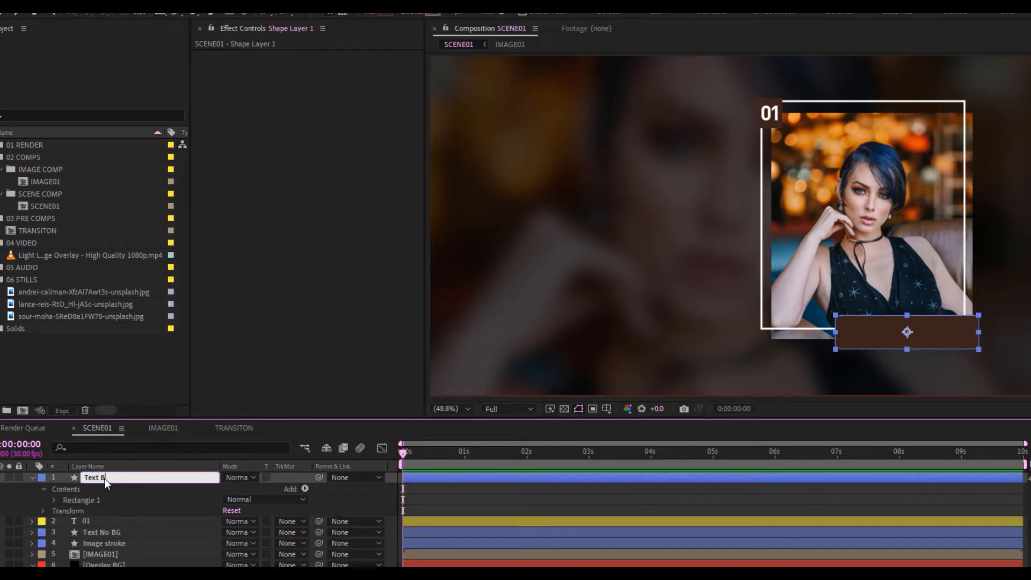
key("Return")
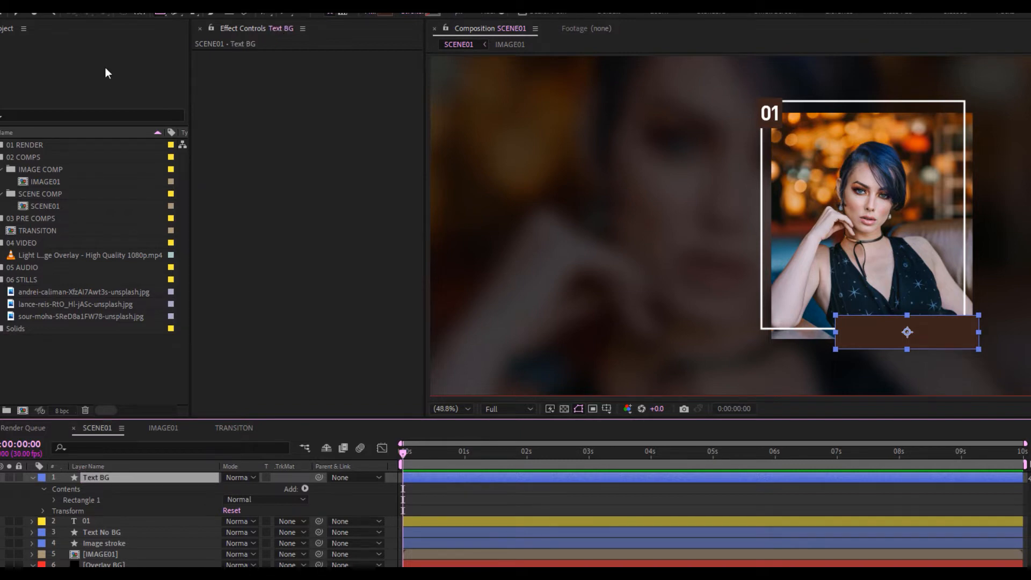
Duplicate the 01 text, place the copy above Text BG and move it into the box
left_click(93, 517)
key("ctrl+d")
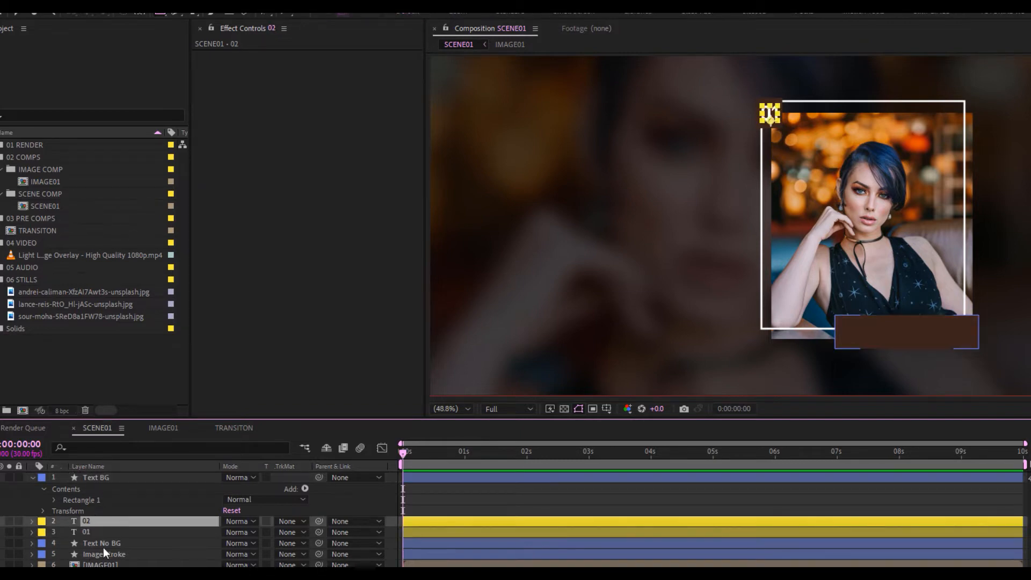
left_click_drag(104, 520, 108, 475)
left_click(34, 36)
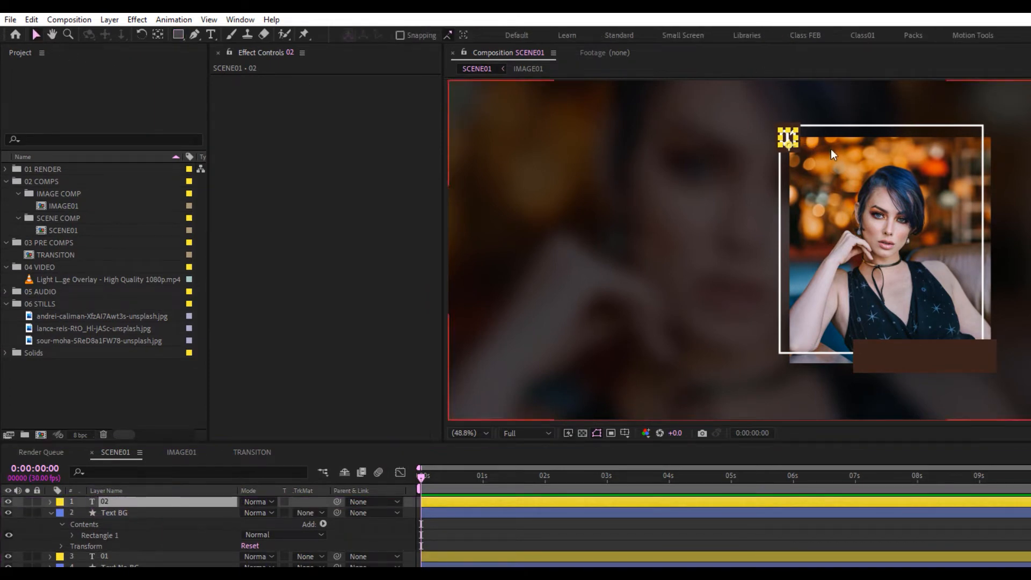
left_click_drag(791, 142, 899, 364)
double_click(898, 361)
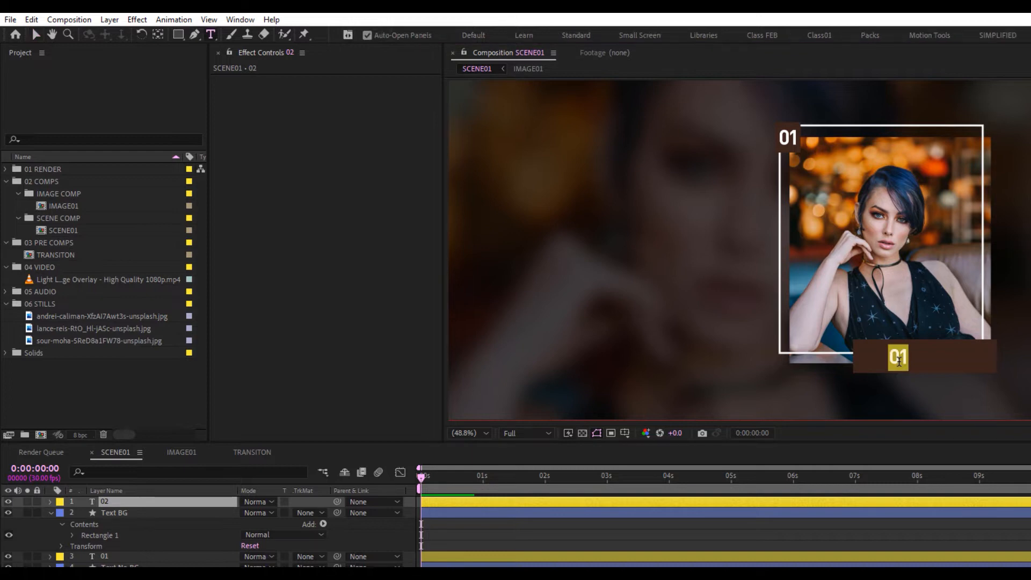
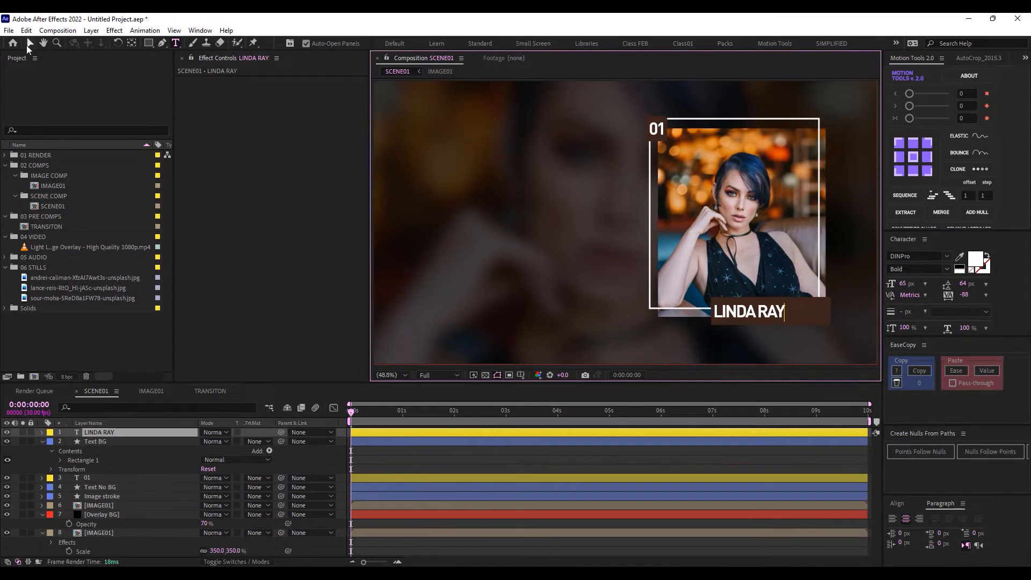
left_click(35, 35)
left_click_drag(749, 317, 764, 316)
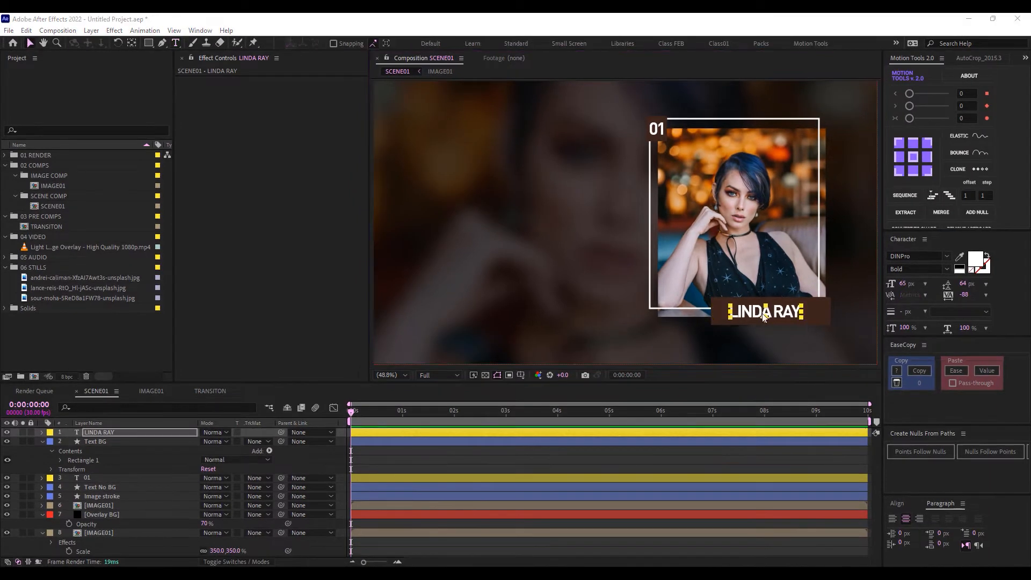
left_click(963, 296)
key("Return")
scroll(655, 333, "up", 1)
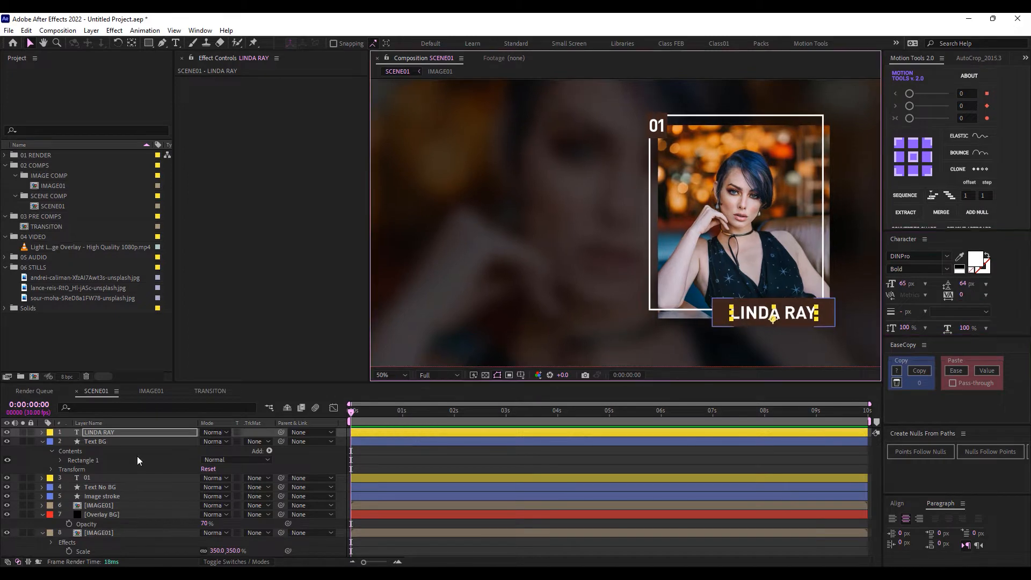
left_click(120, 442)
key("u")
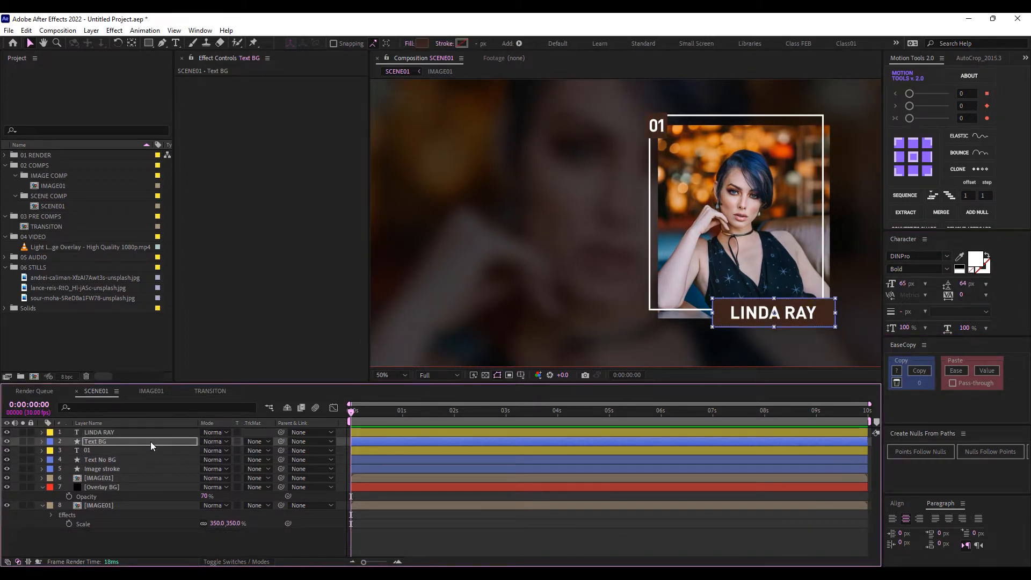
Set the label colour of the top five layers to Orange
left_click(100, 433)
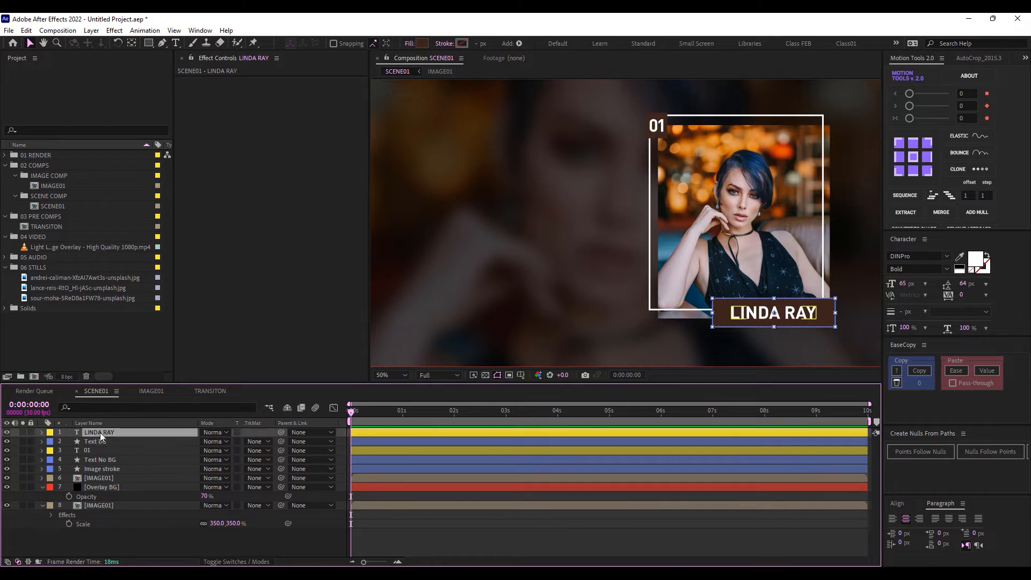
left_click(96, 468, "shift")
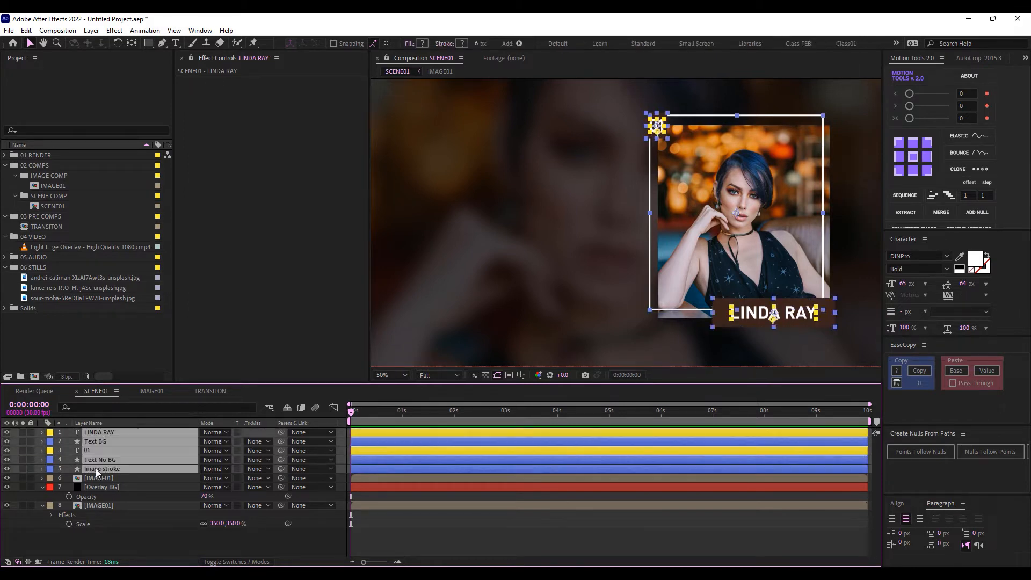
left_click(51, 471)
left_click(91, 409)
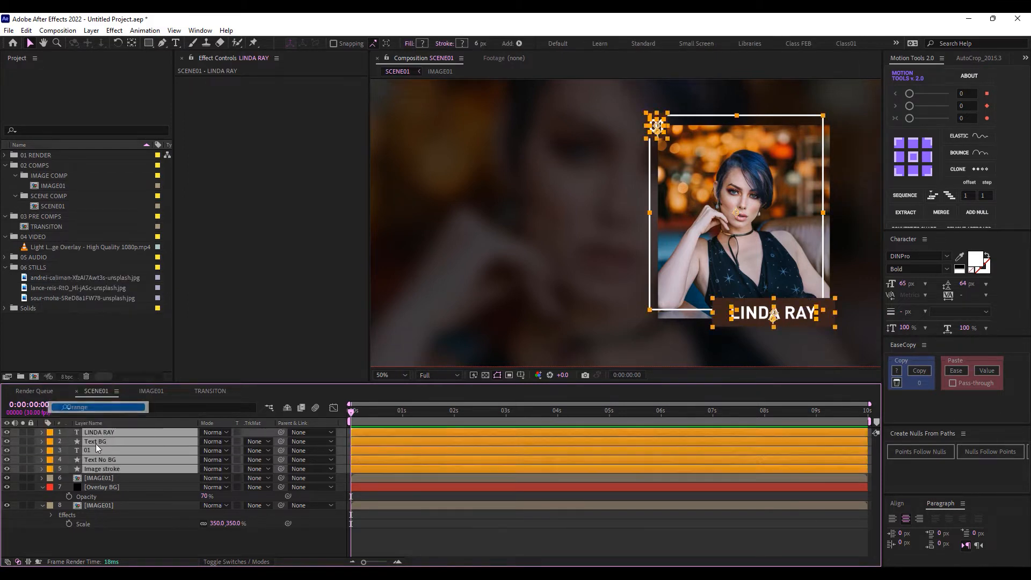
left_click(89, 478)
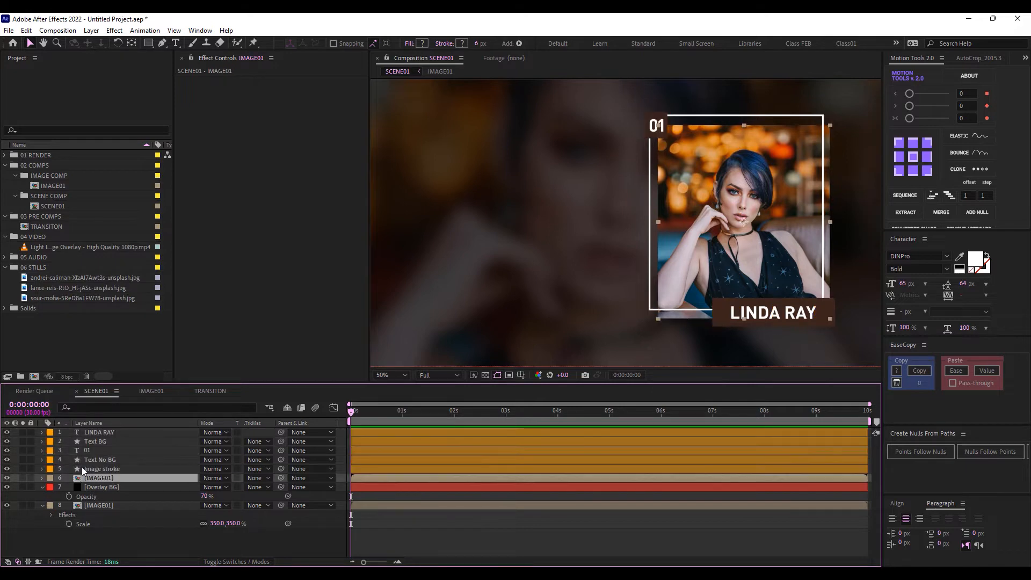
left_click(49, 477)
left_click(101, 313)
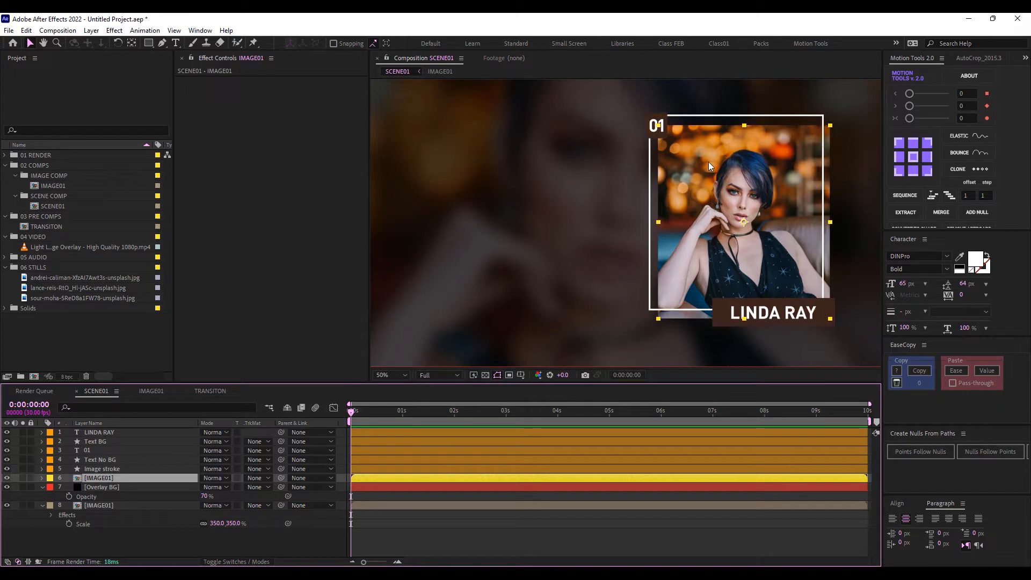
key("shift+slash")
left_click(372, 205)
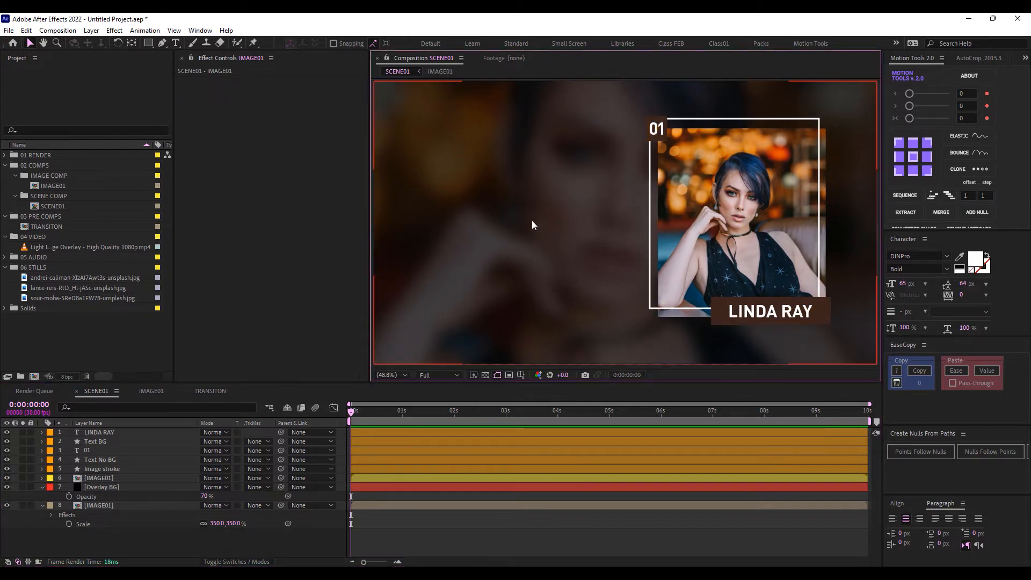
left_click(102, 432)
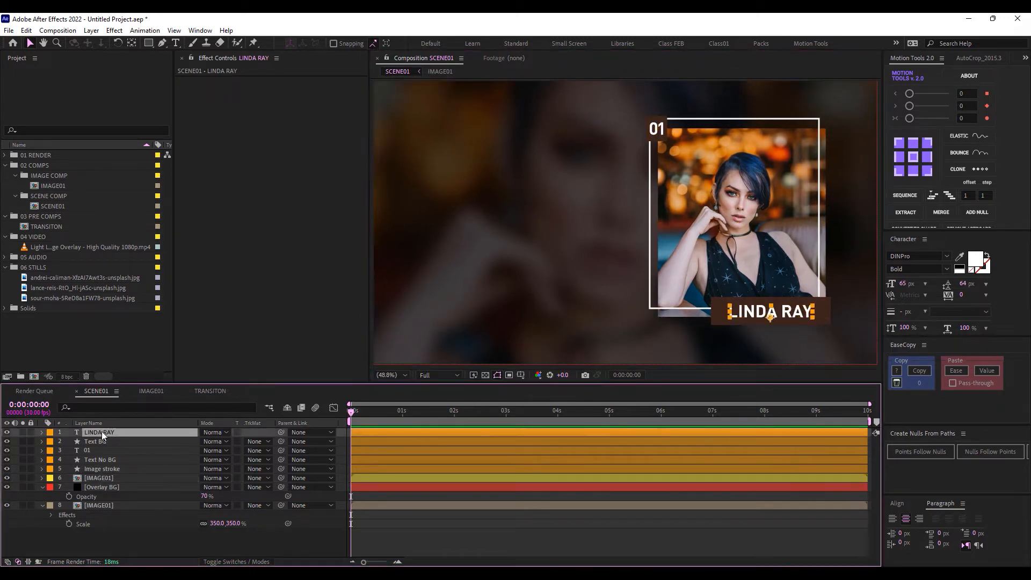
left_click_drag(772, 317, 495, 211)
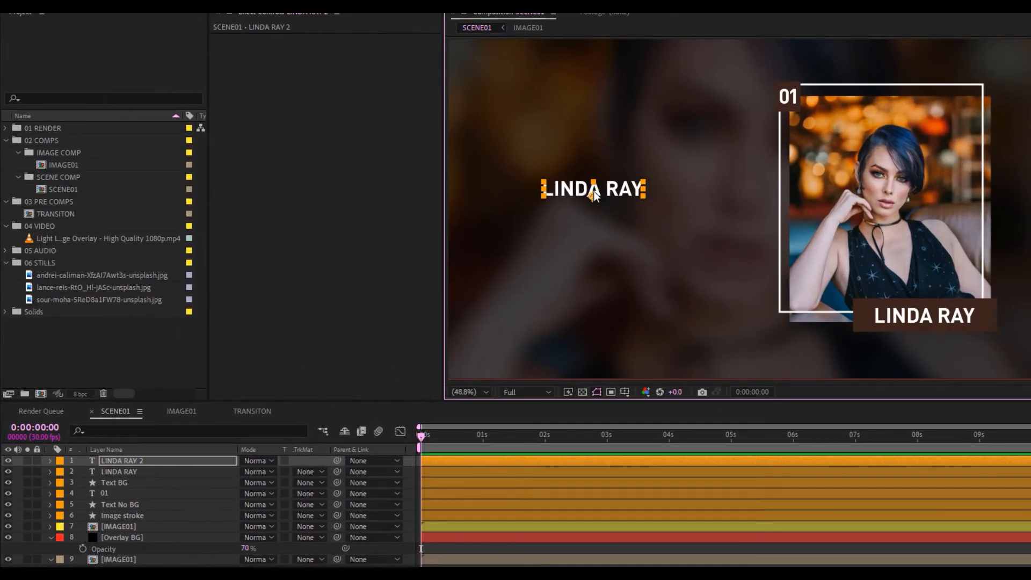
Retype the copy as MODERN SLIDESHOW at 85 px font size with faux bold
double_click(594, 195)
type("m")
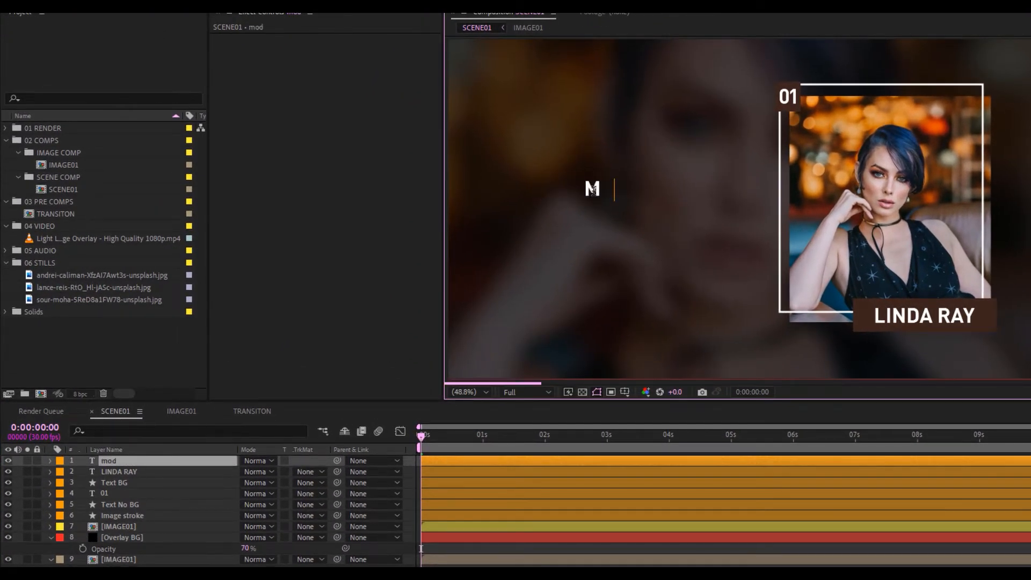
type("odern s ")
type("lidesho")
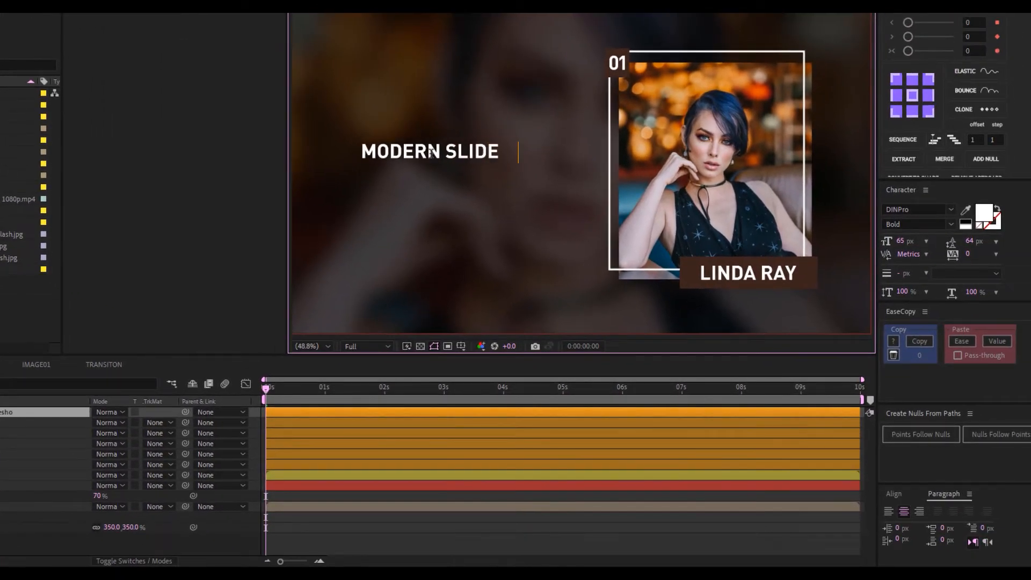
type("w")
key("Escape")
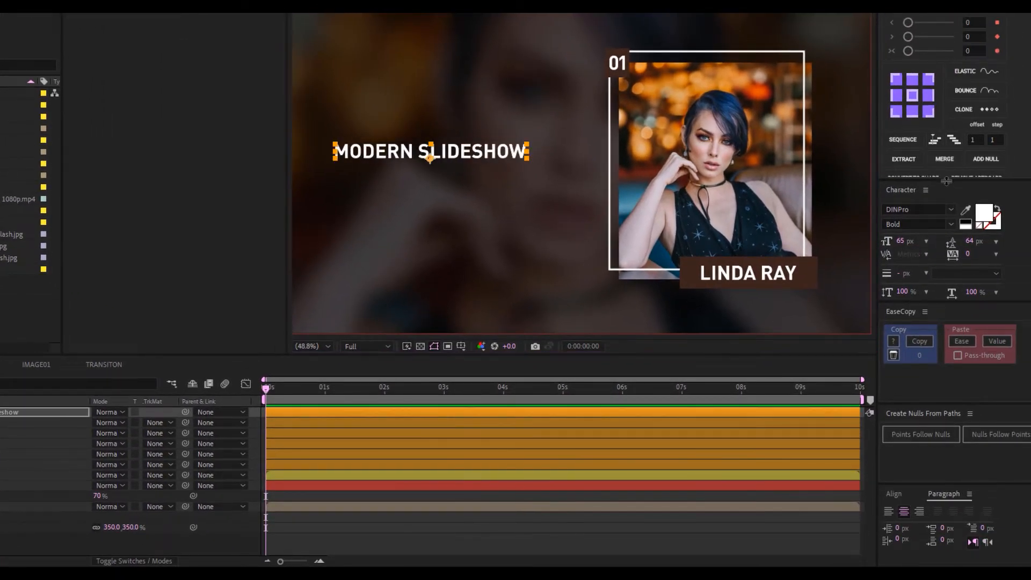
left_click_drag(946, 181, 954, 106)
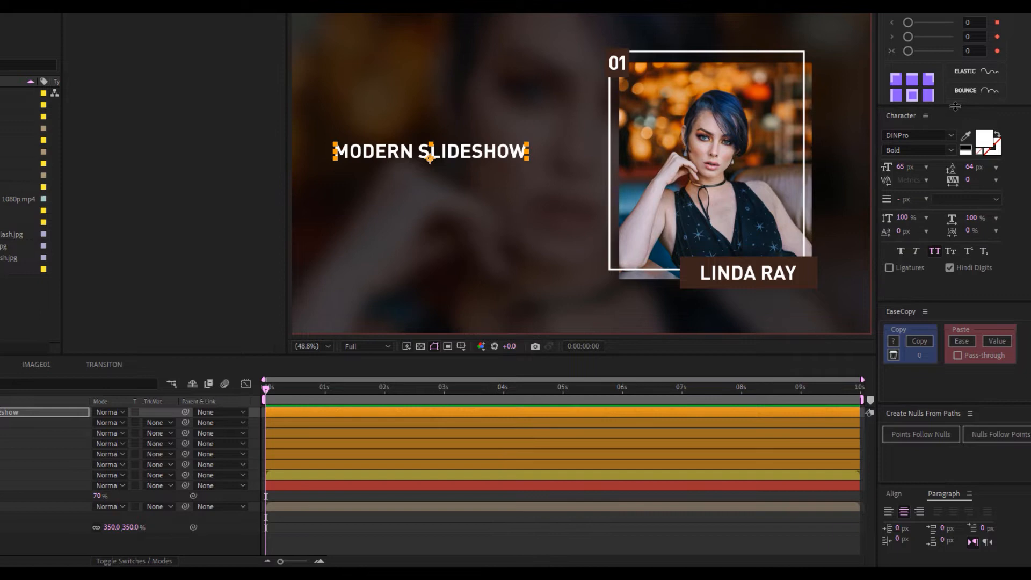
left_click(904, 166)
type("85")
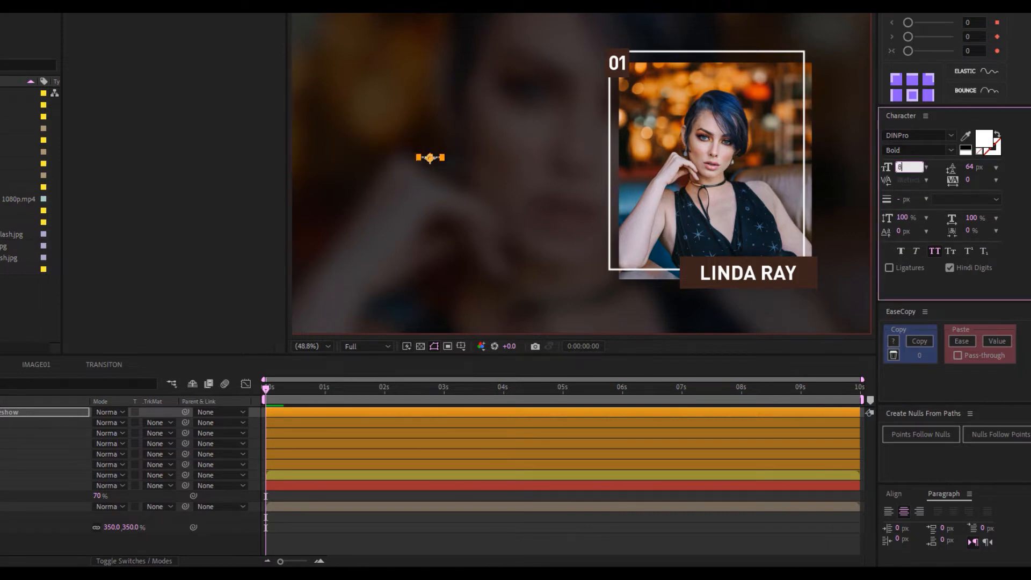
key("Return")
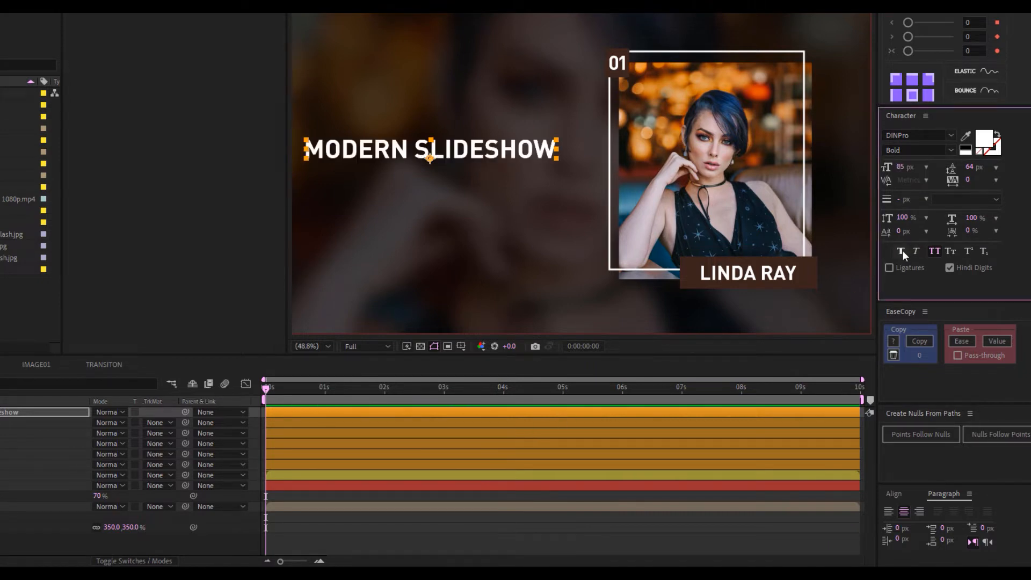
left_click(901, 251)
Turn on title/action safe guides and position the title against them
left_click_drag(479, 148, 504, 148)
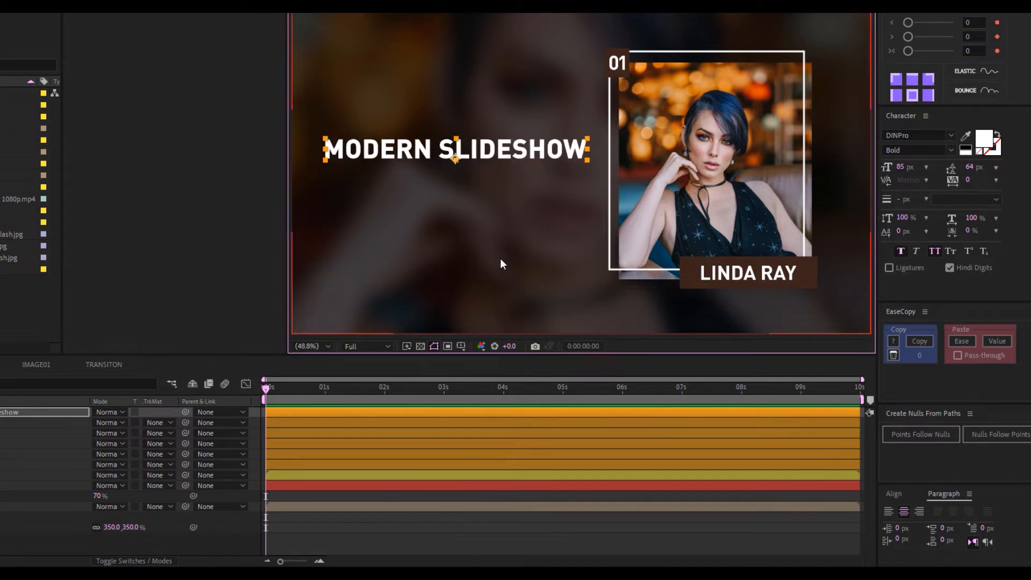
left_click(453, 348)
left_click(473, 362)
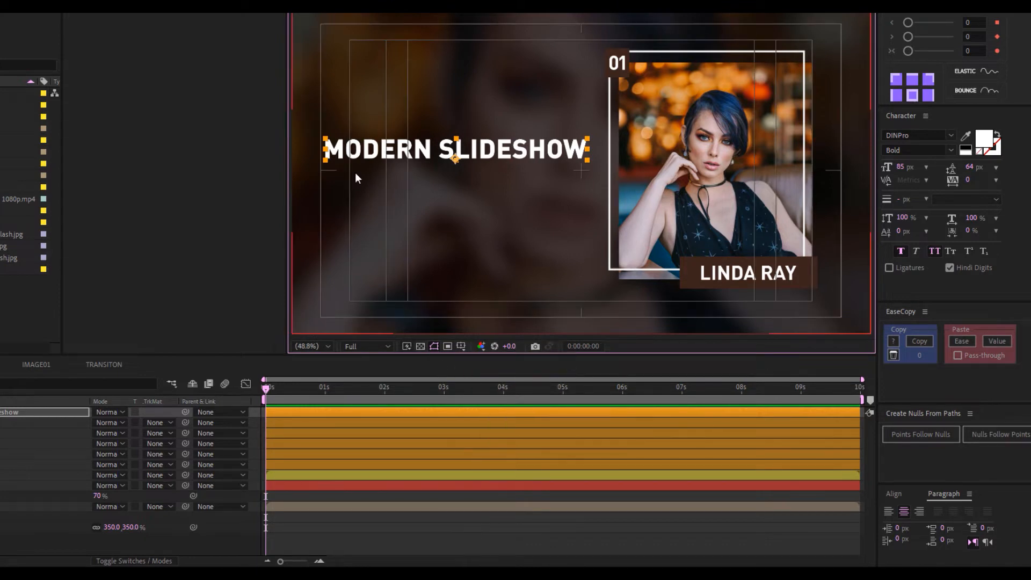
left_click_drag(464, 152, 466, 158)
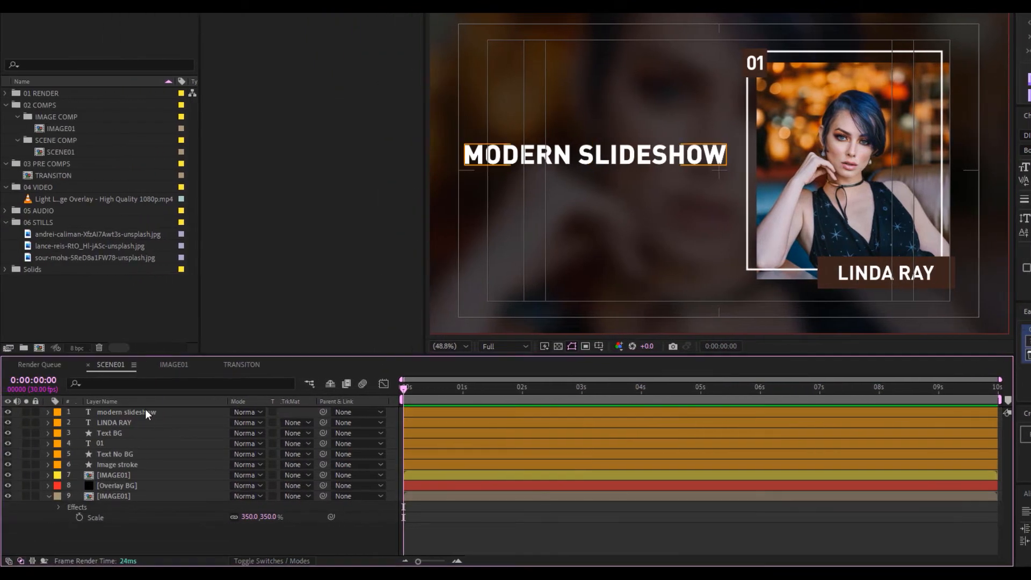
Give the modern slideshow layer a Yellow label and deselect it
left_click(146, 410)
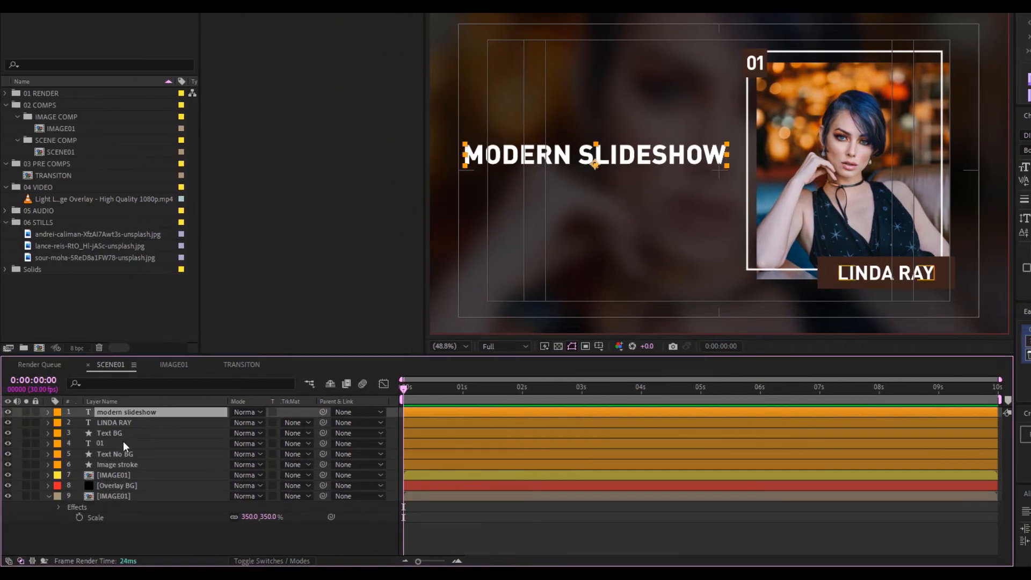
left_click(56, 414)
left_click(86, 217)
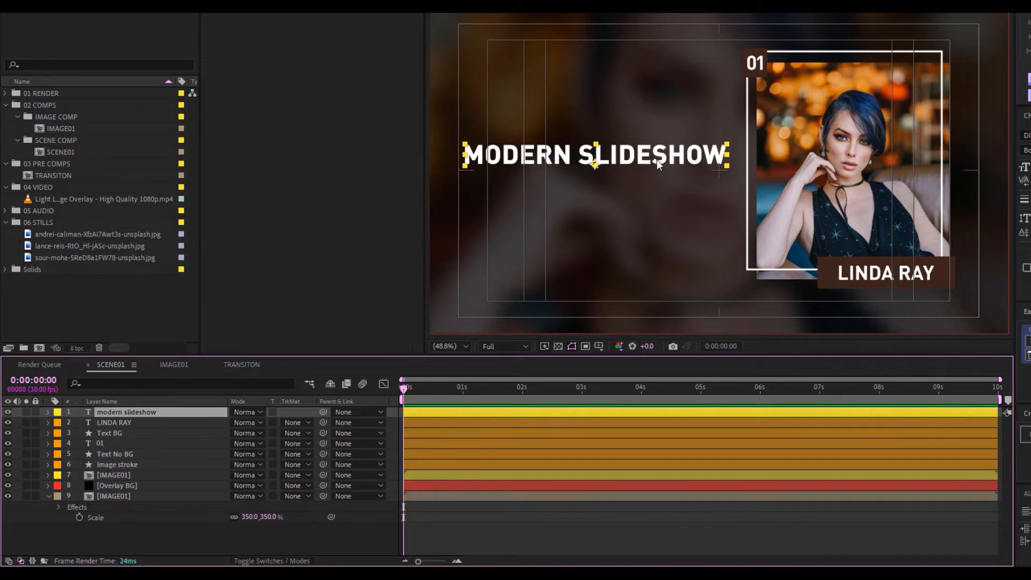
key("ctrl+shift+a")
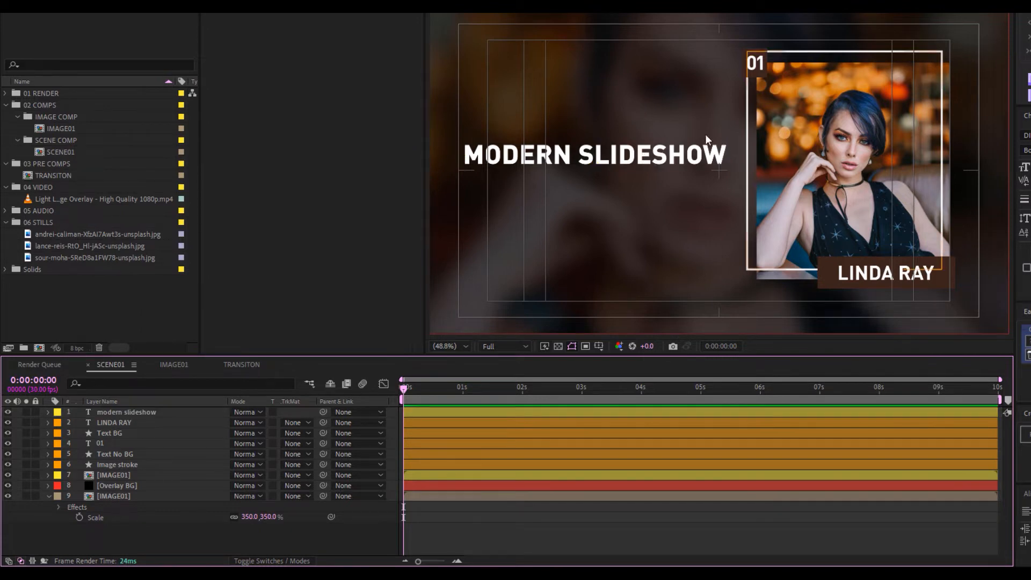
Create a new white solid layer named small dots
right_click(106, 483)
mouse_move(70, 373)
left_click(241, 408)
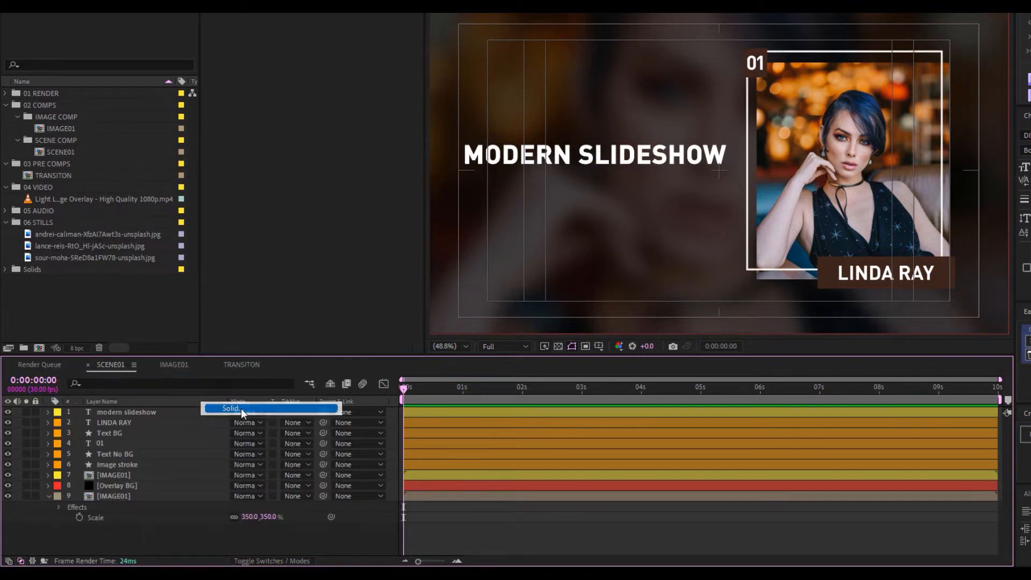
left_click(523, 335)
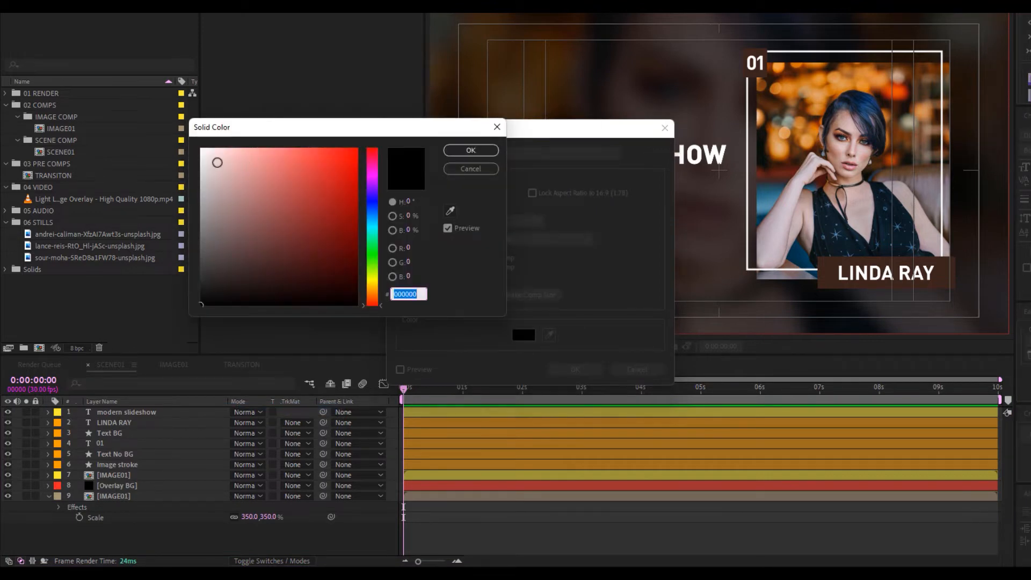
left_click_drag(217, 162, 182, 142)
left_click(468, 154)
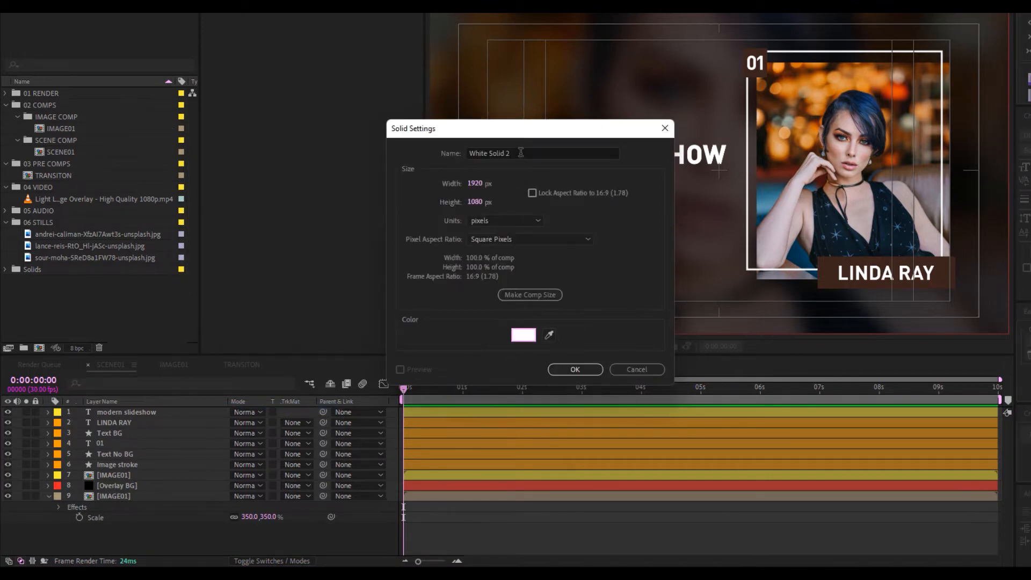
left_click_drag(520, 153, 440, 149)
type("sma")
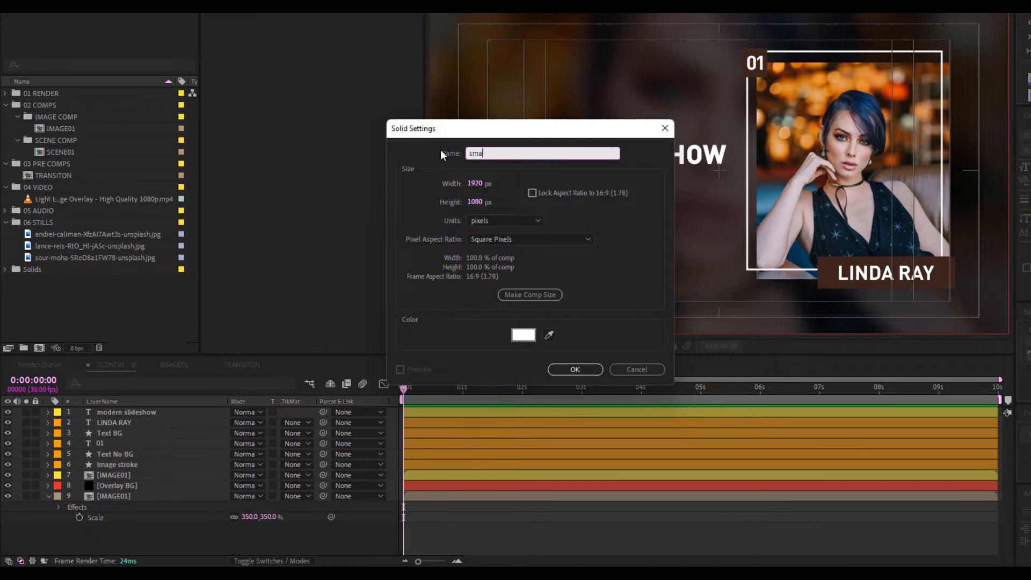
type("ll dots")
left_click(572, 369)
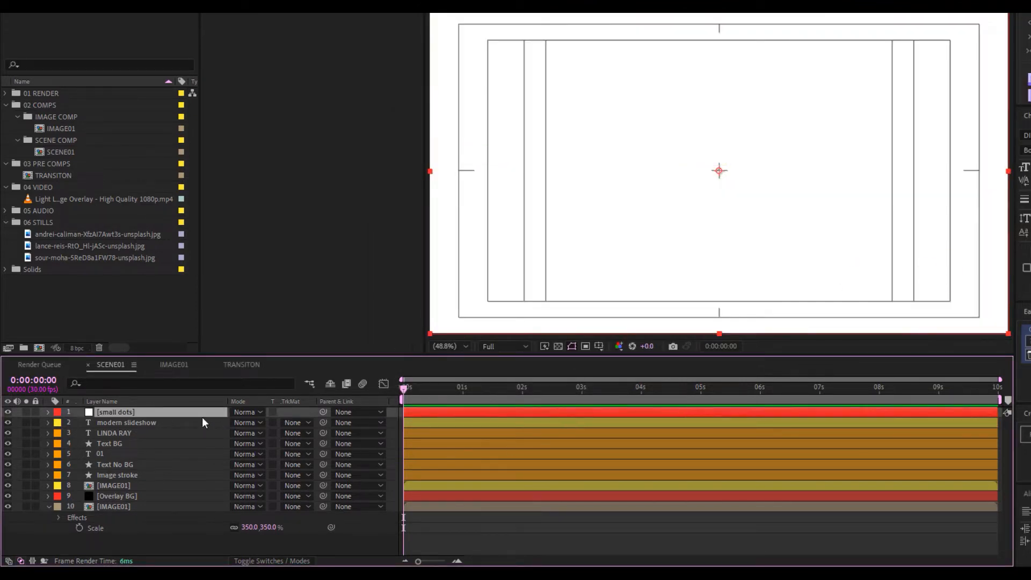
Apply CC Griddler with Horizontal and Vertical Scale -17 to form a dot grid
key("ctrl+space")
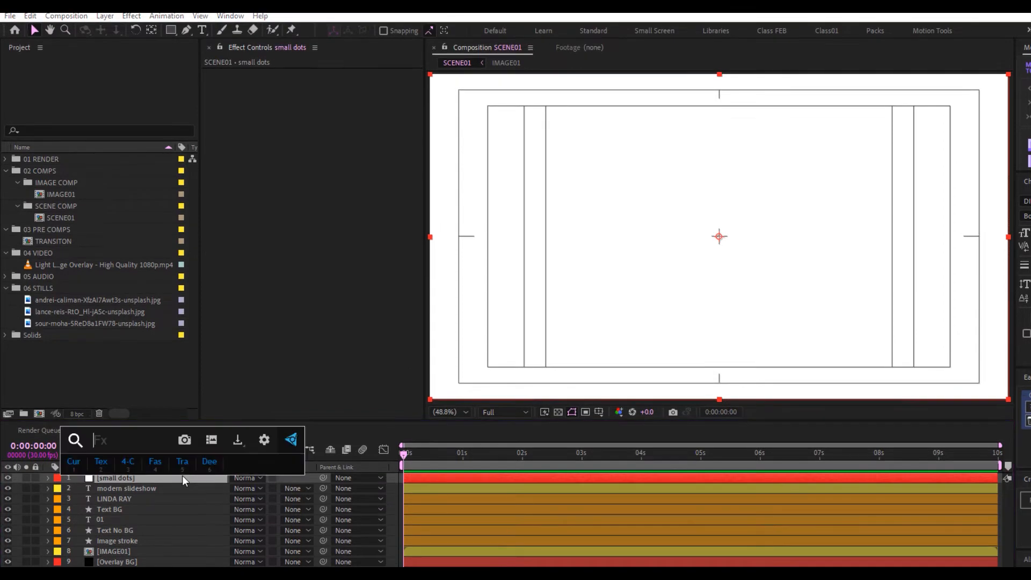
type("cc gri")
key("Return")
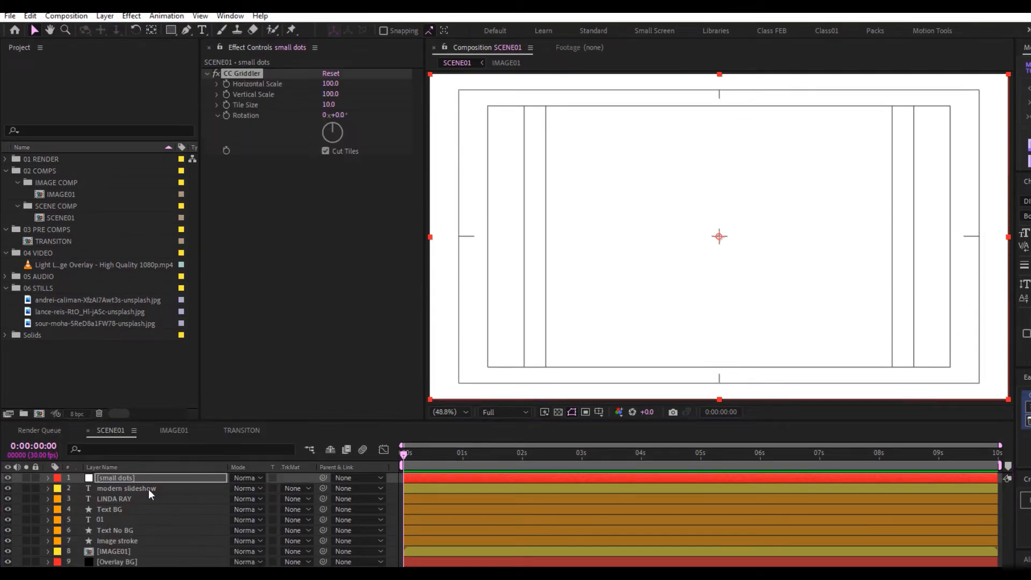
left_click(330, 84)
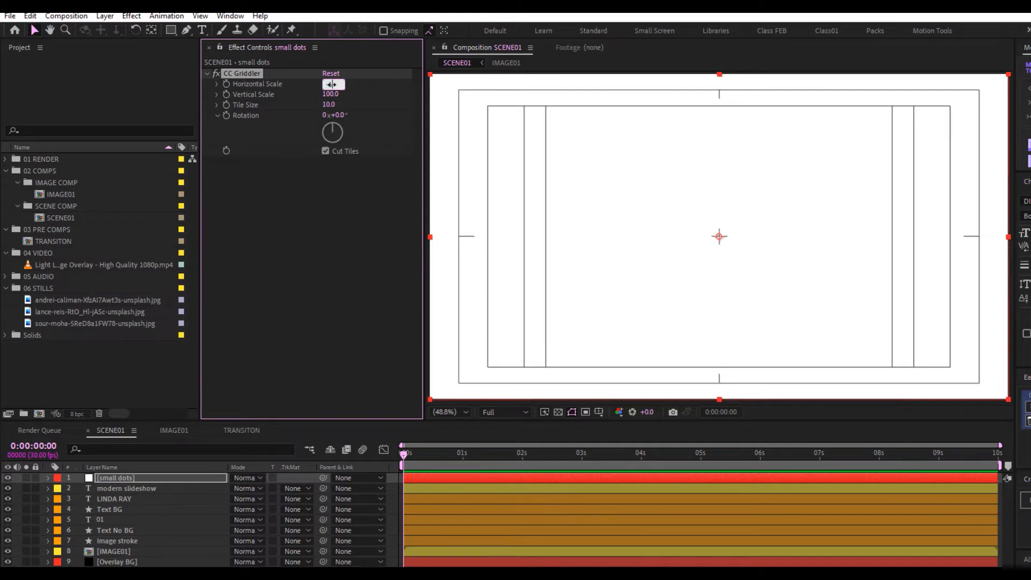
type("-17")
key("Tab")
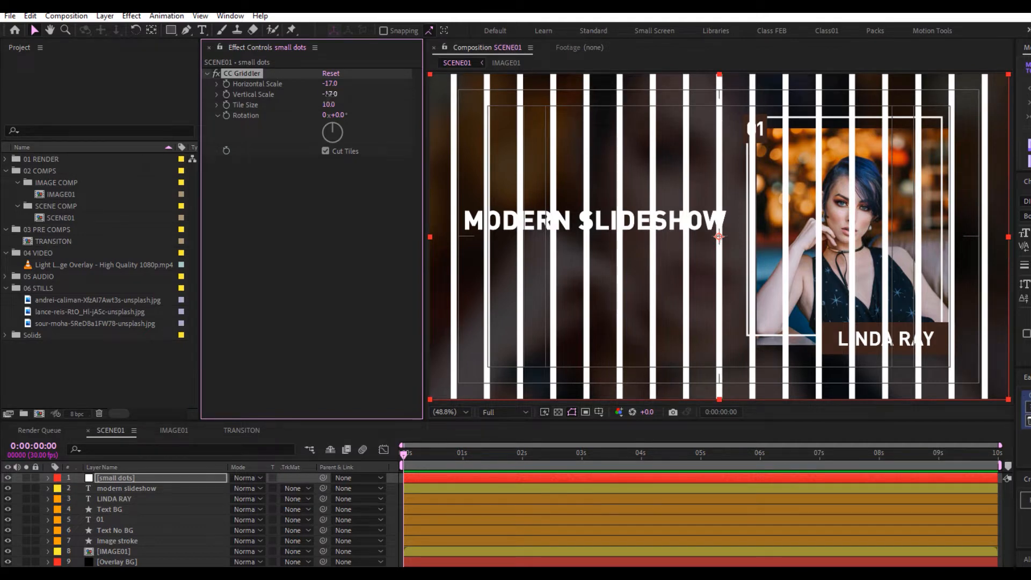
type("-17")
key("Return")
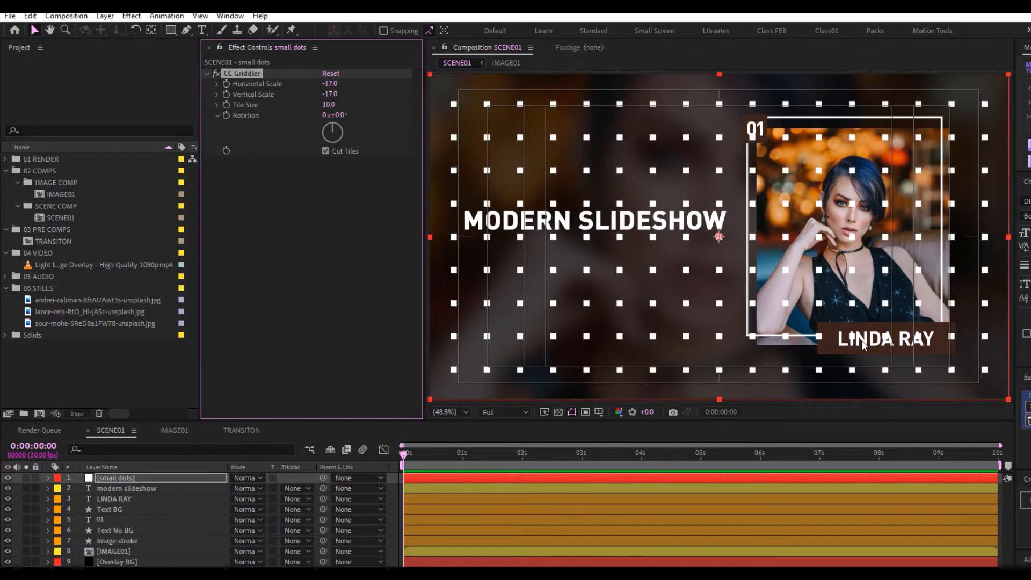
Scale the dot grid down to 32%, move it top-right and place it below IMAGE01
key("s")
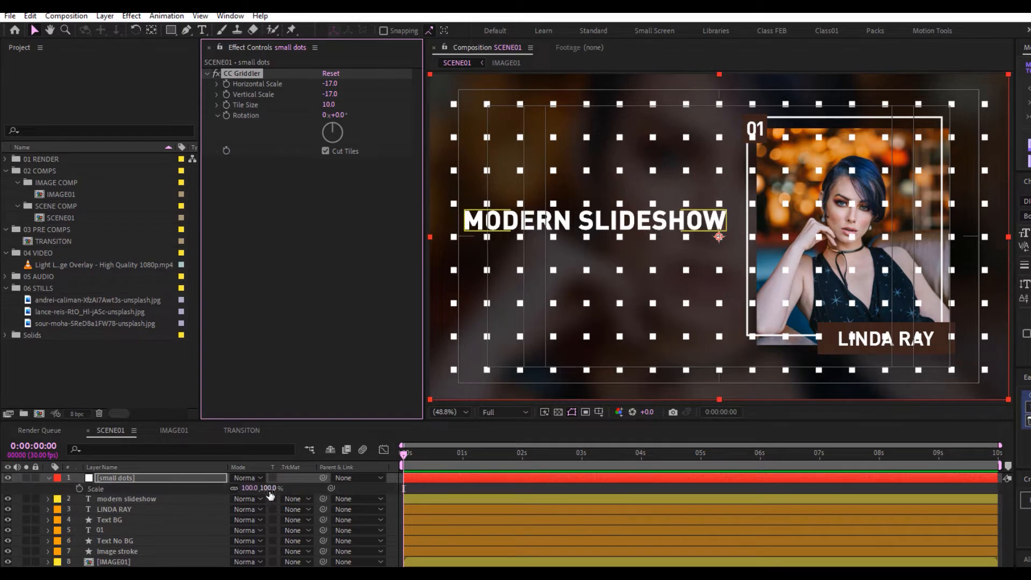
left_click_drag(248, 488, 219, 488)
left_click_drag(719, 237, 892, 139)
left_click_drag(168, 479, 124, 552)
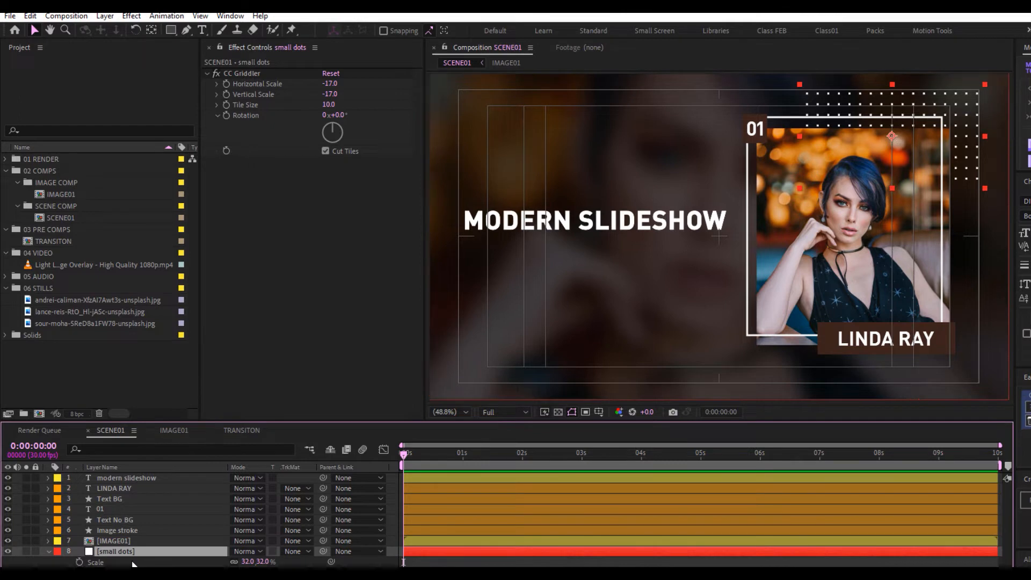
key("s")
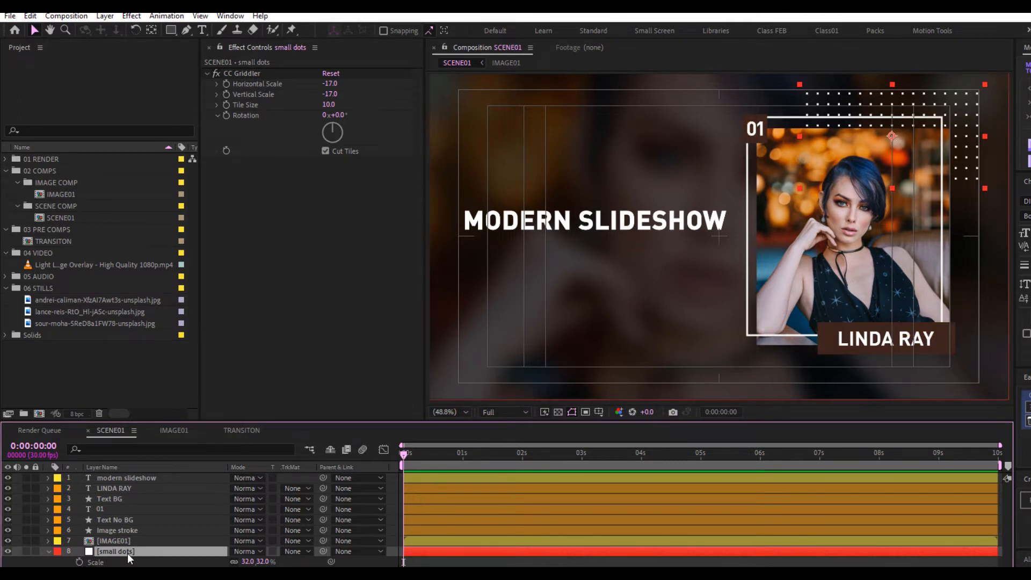
Duplicate the dot grid, move the copy to the lower left and scale it to 25%
key("ctrl+d")
left_click(927, 131)
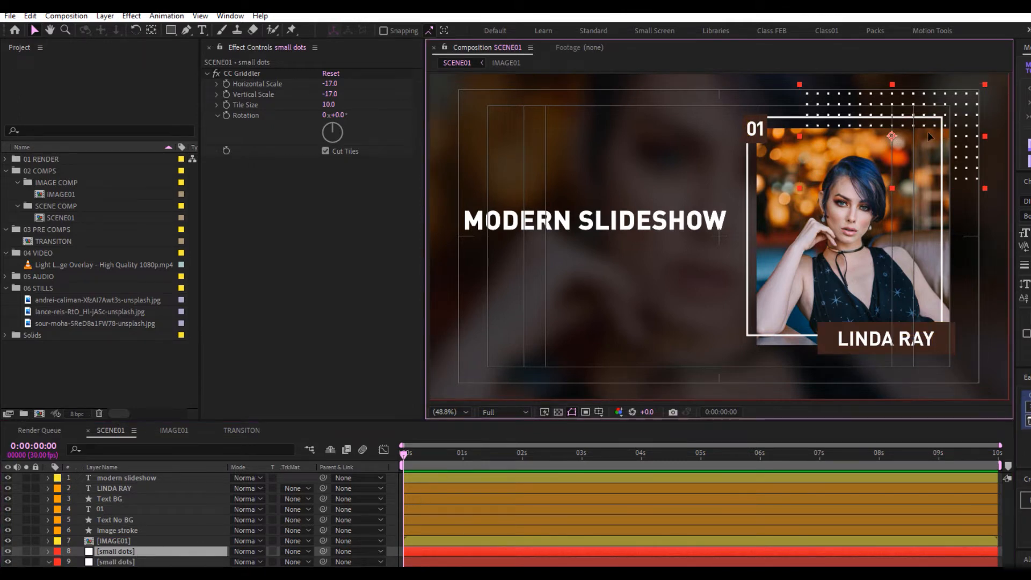
left_click_drag(926, 131, 558, 344)
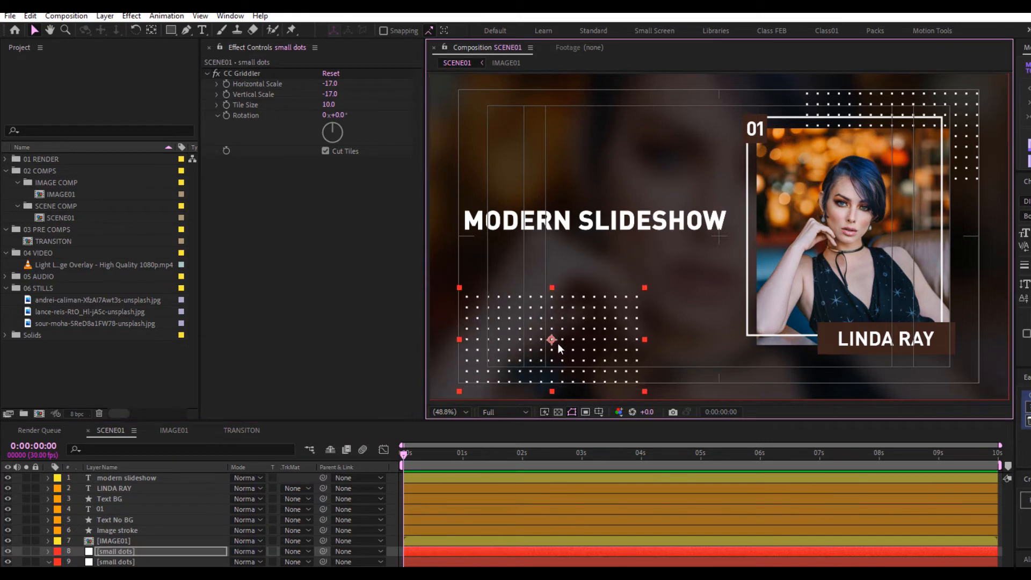
key("s")
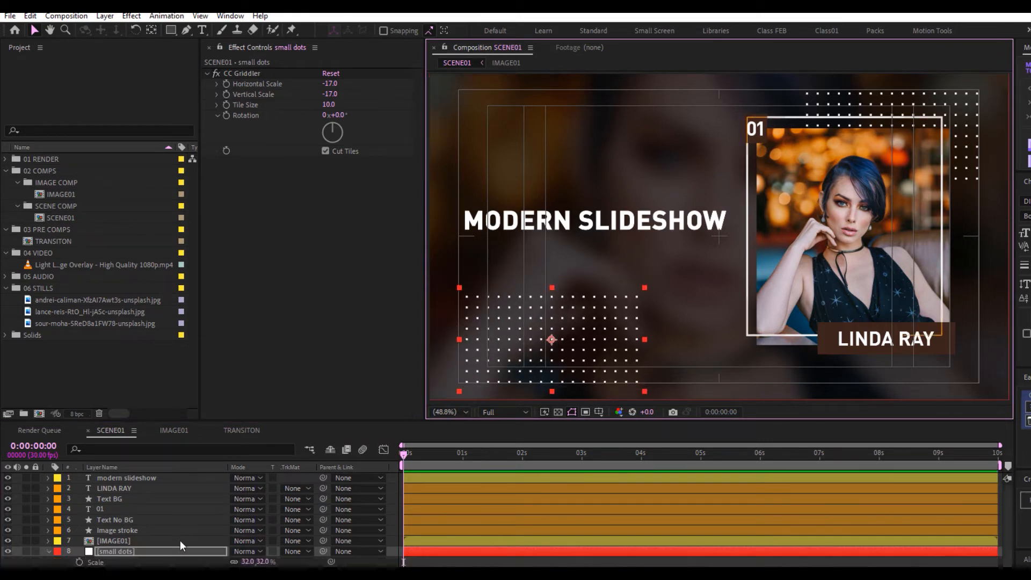
left_click_drag(263, 562, 259, 562)
left_click_drag(550, 338, 527, 343)
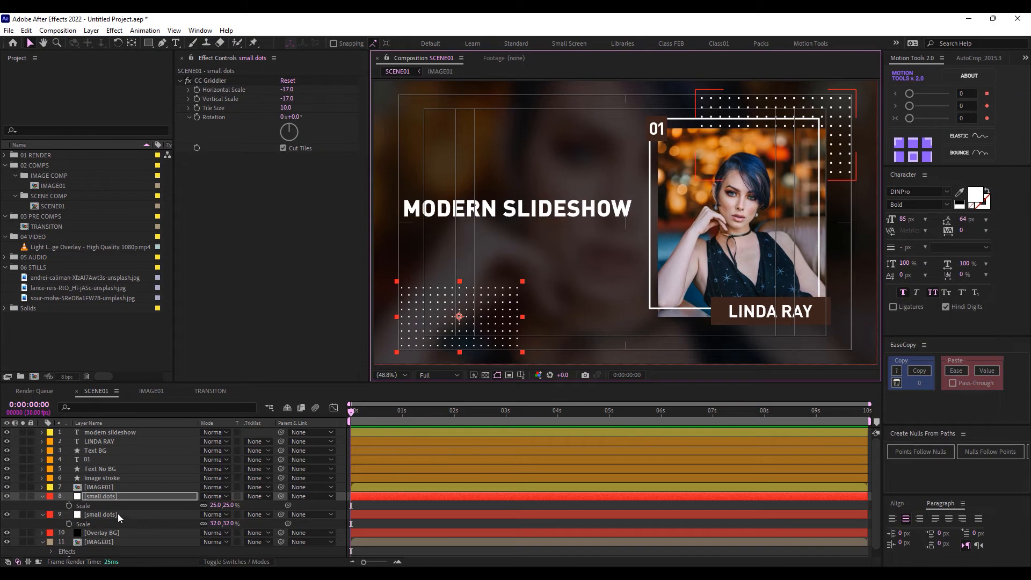
Mask the top-right dot grid to a rectangle
left_click(56, 508)
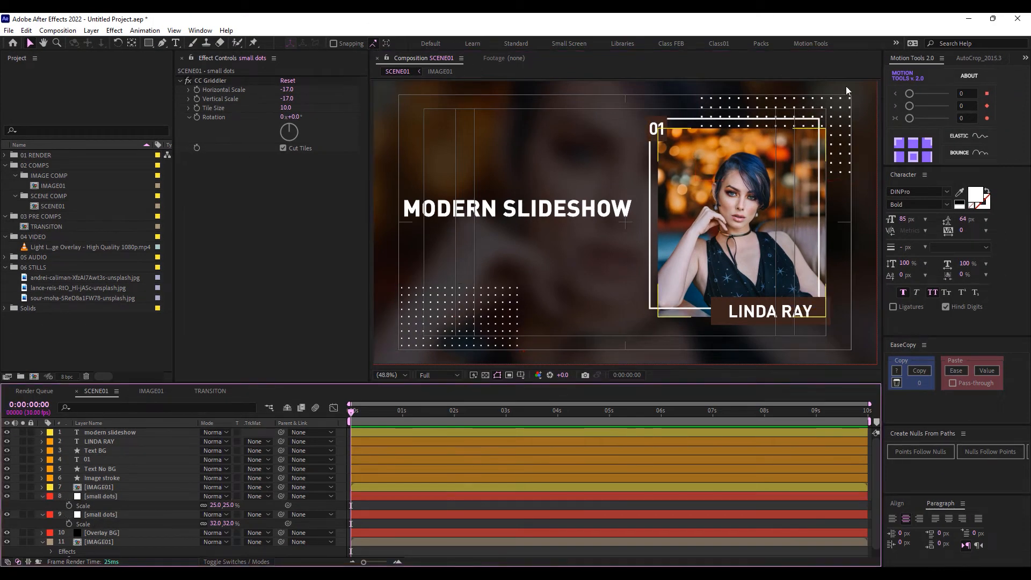
left_click(114, 513)
left_click(110, 513)
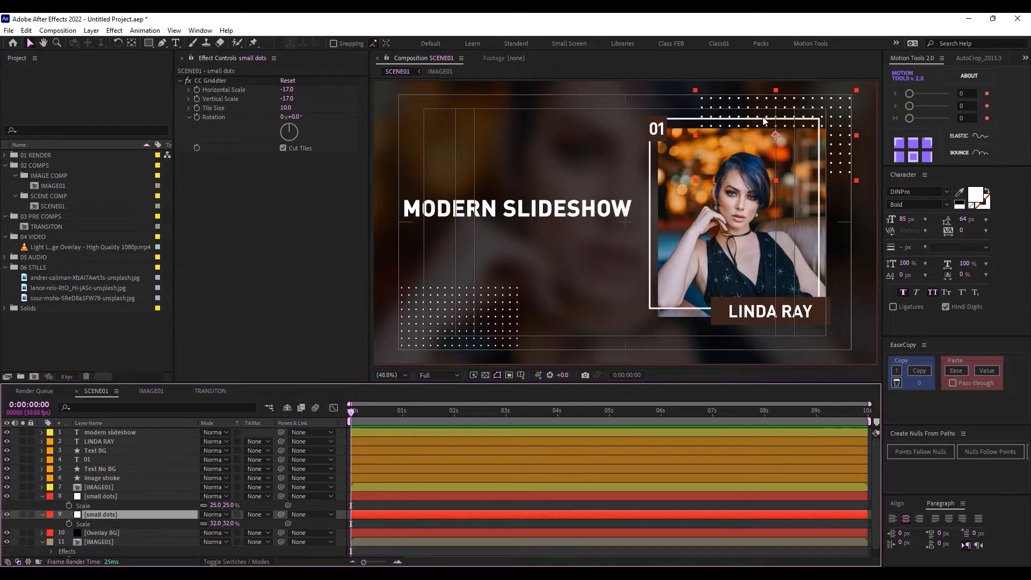
key("q")
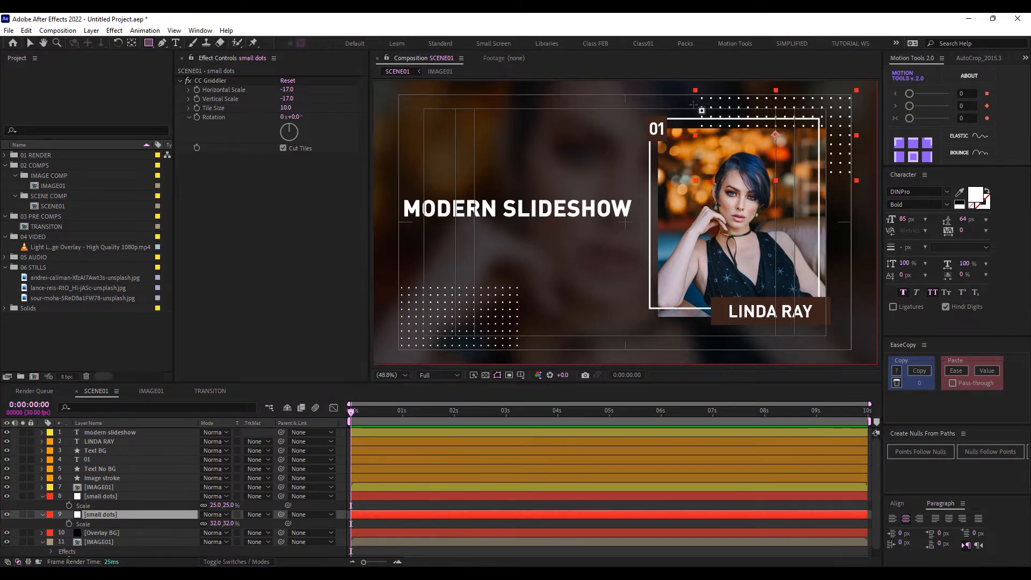
left_click_drag(693, 103, 871, 160)
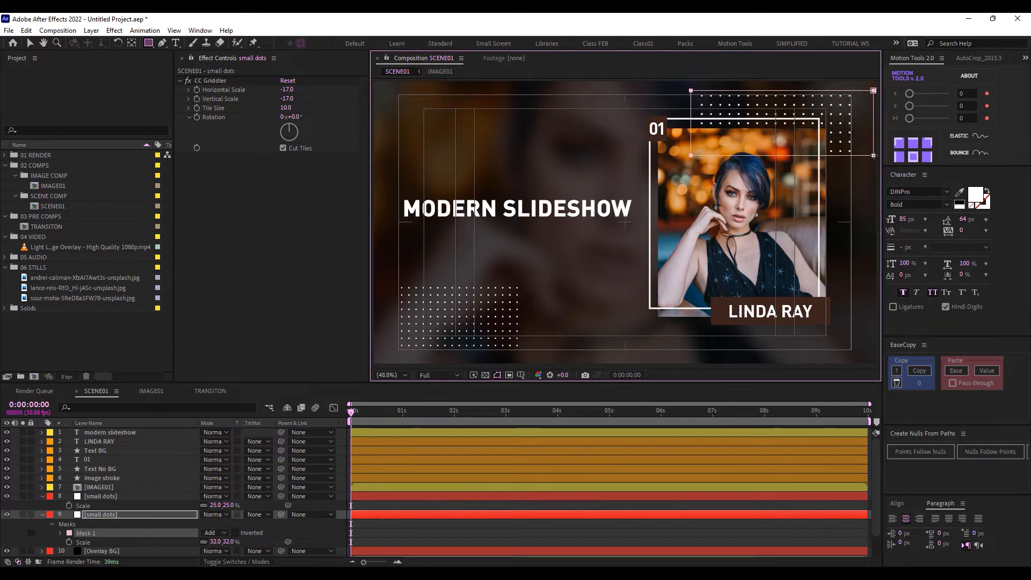
left_click(49, 530)
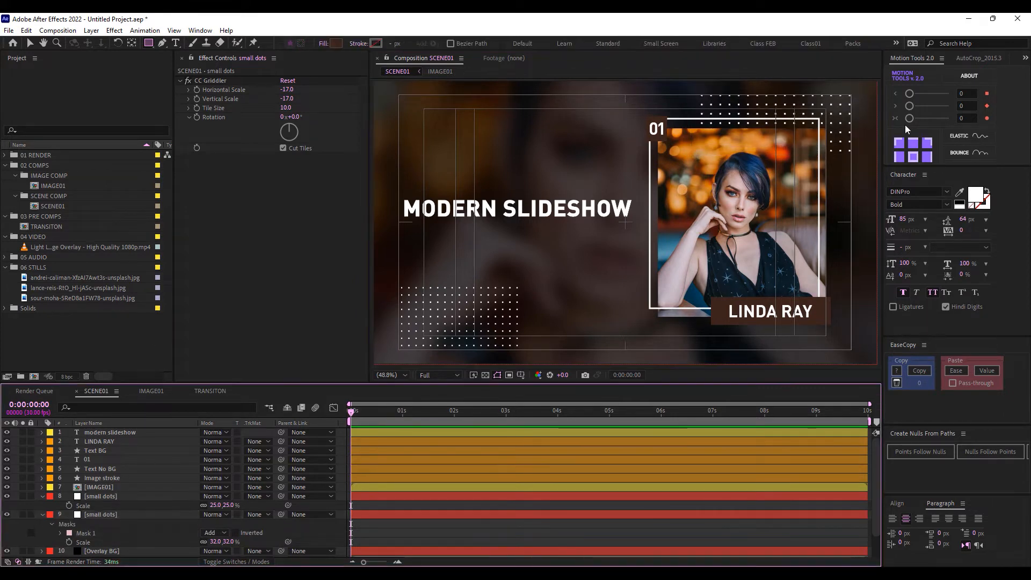
left_click(30, 43)
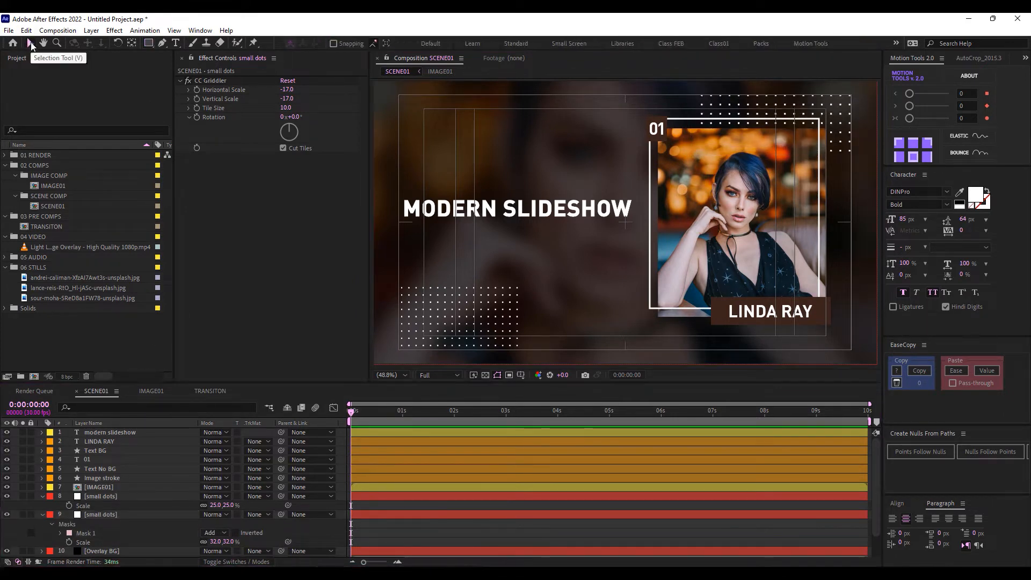
Set the top-right grid's opacity to 80% and the lower-left grid's to 60%
left_click(104, 514)
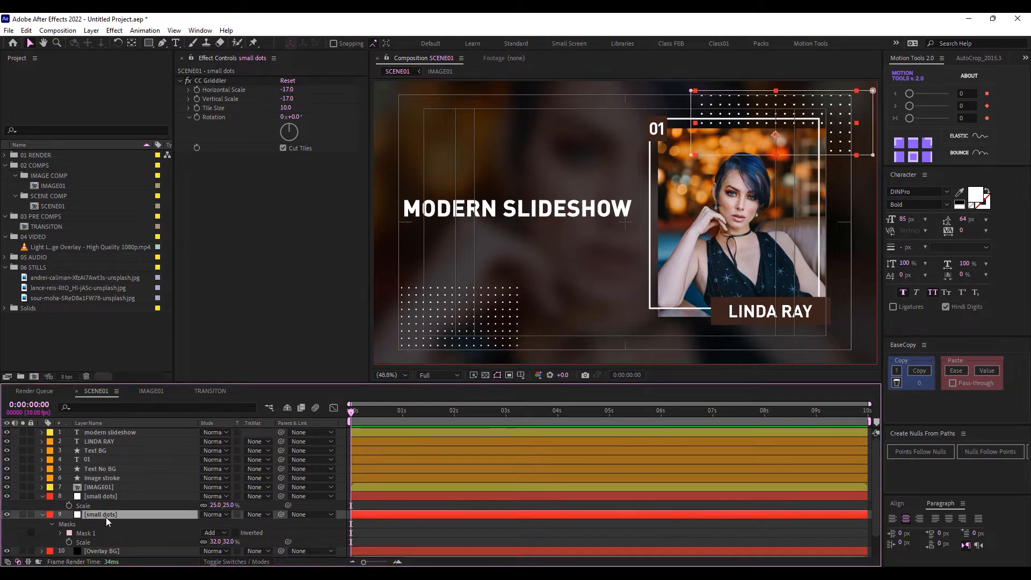
key("t")
left_click(209, 523)
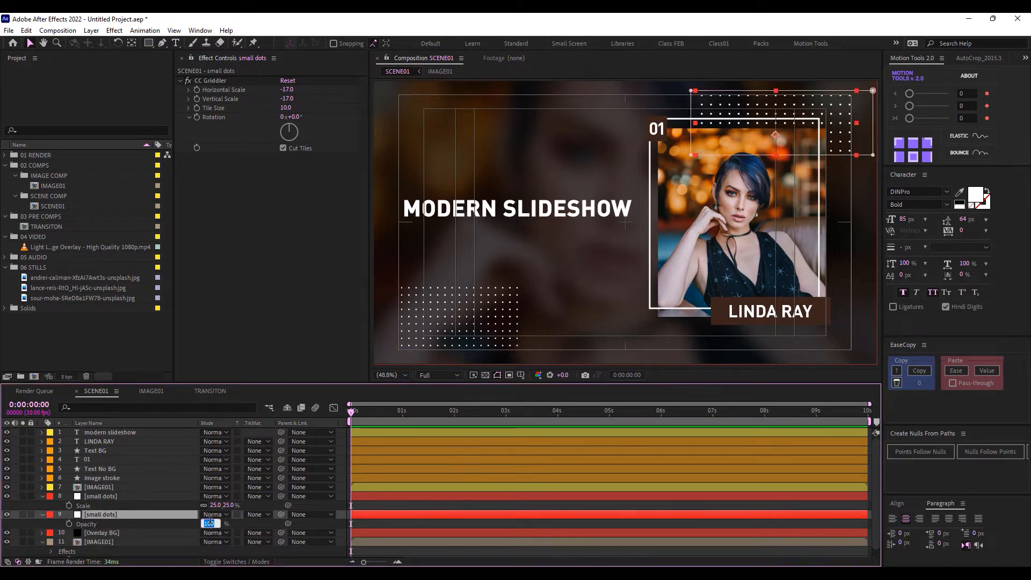
key("Return")
left_click(111, 496)
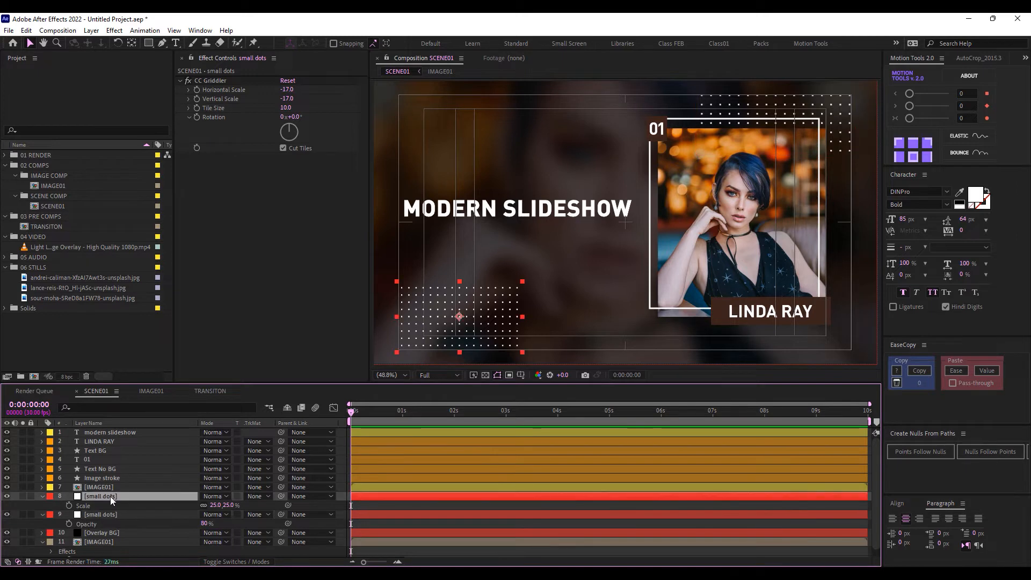
key("t")
key("Return")
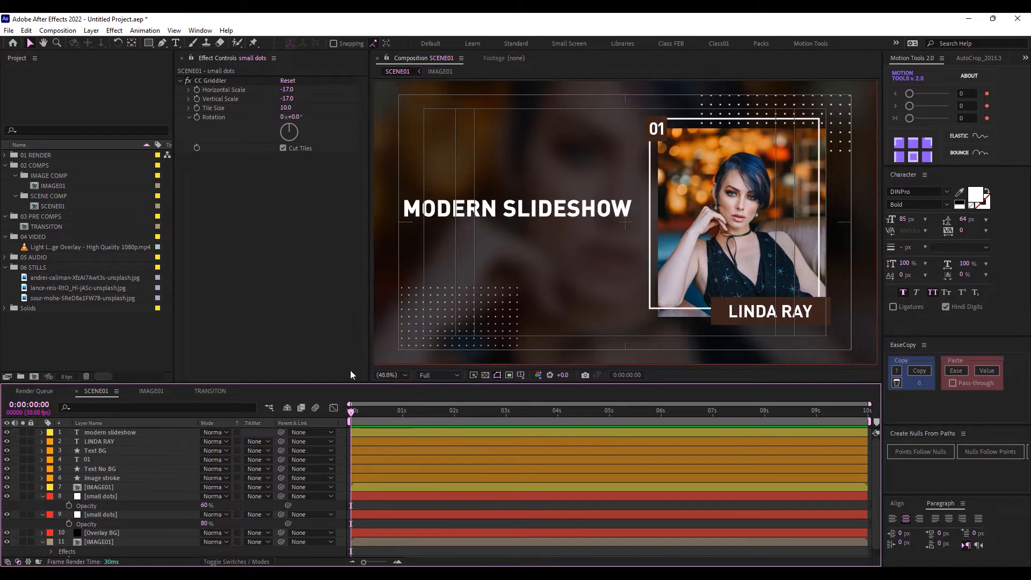
Add a + text layer and centre its anchor point
left_click(42, 496)
left_click(43, 506)
left_click(173, 43)
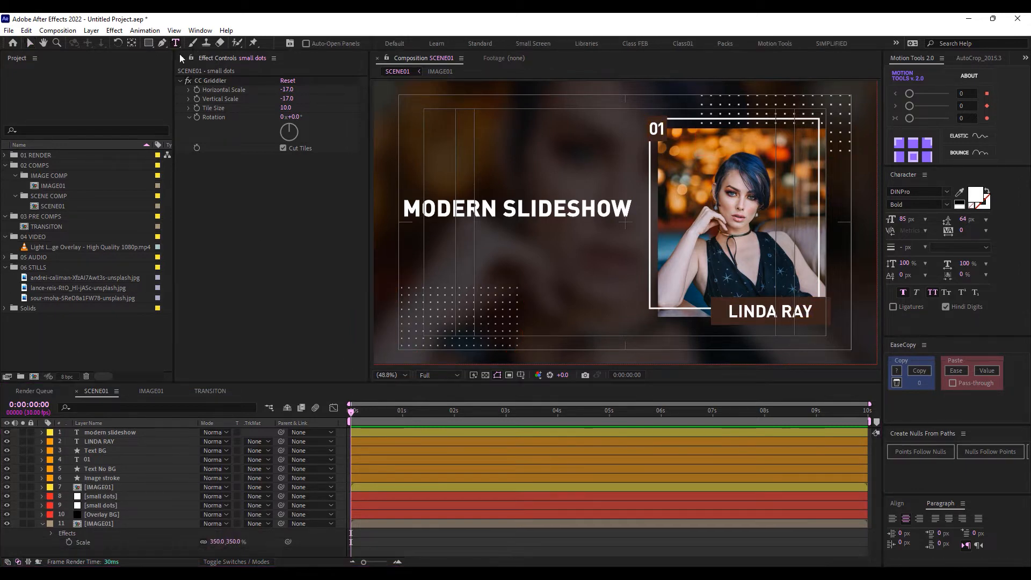
left_click(494, 138)
type("+")
key("ctrl+Return")
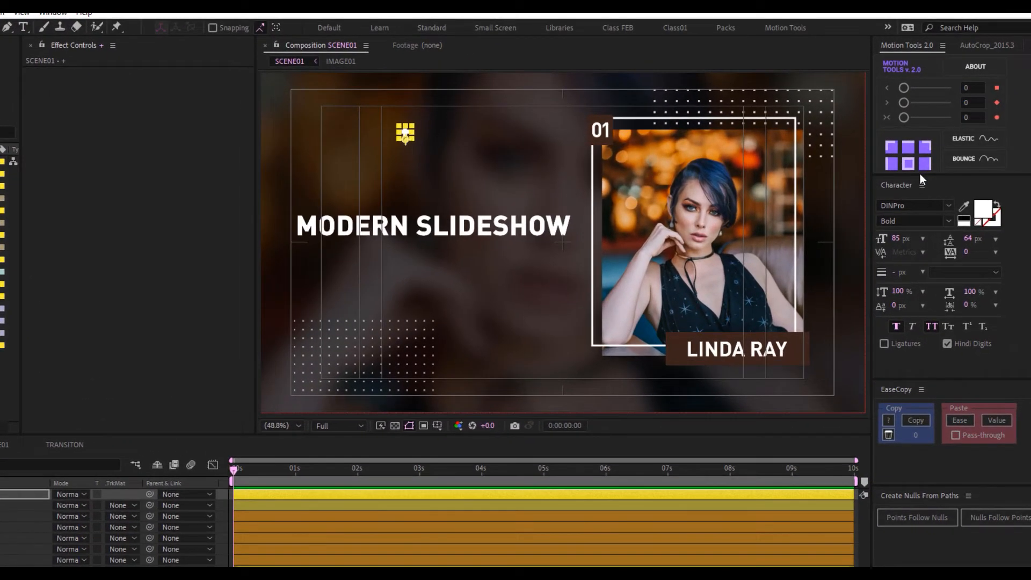
left_click_drag(919, 174, 922, 208)
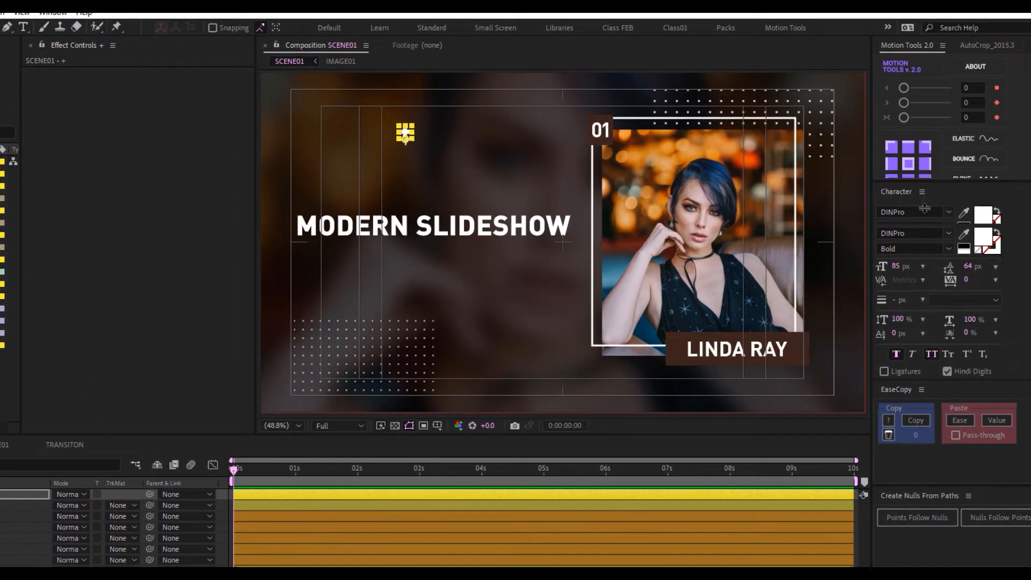
left_click(907, 165)
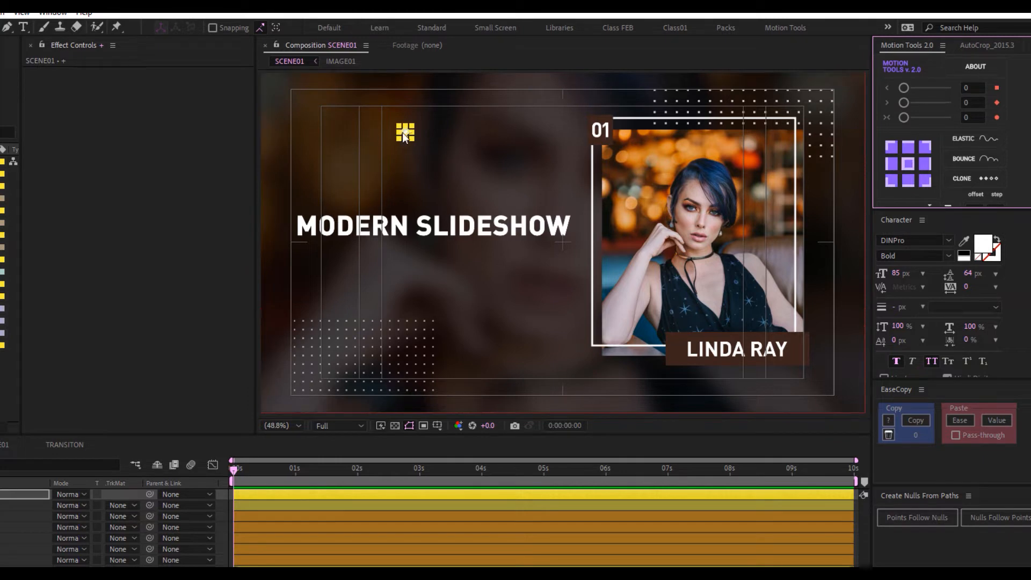
Move the plus toward the top-left, enlarge its font size and re-centre its anchor
key("period")
left_click_drag(401, 169, 446, 247)
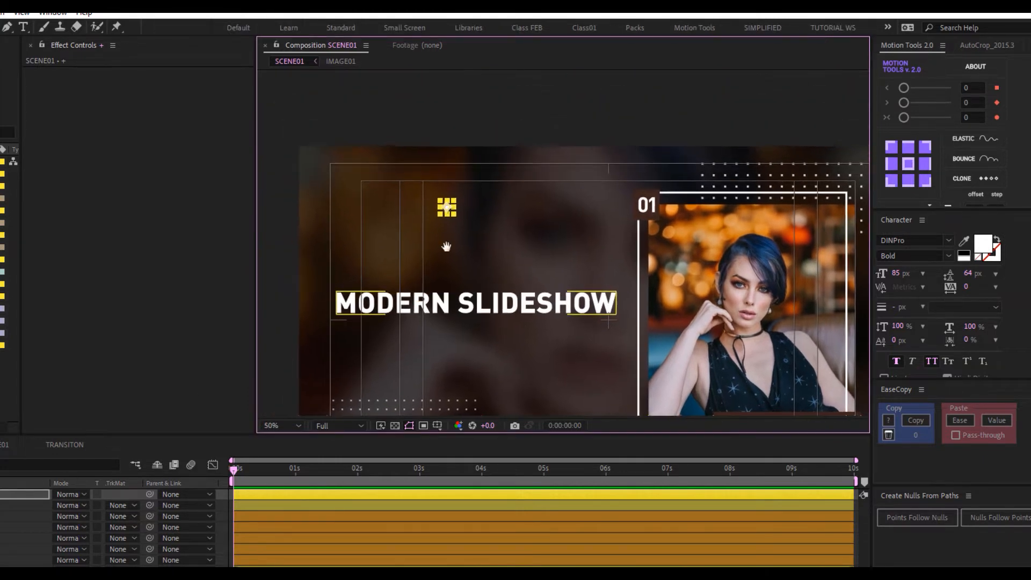
left_click_drag(446, 207, 344, 198)
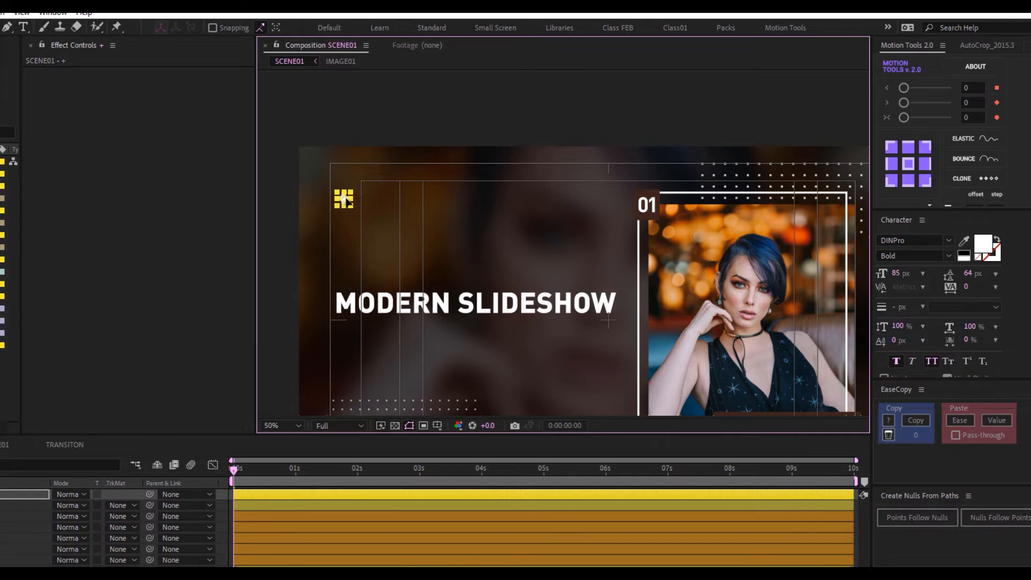
left_click_drag(895, 273, 931, 270)
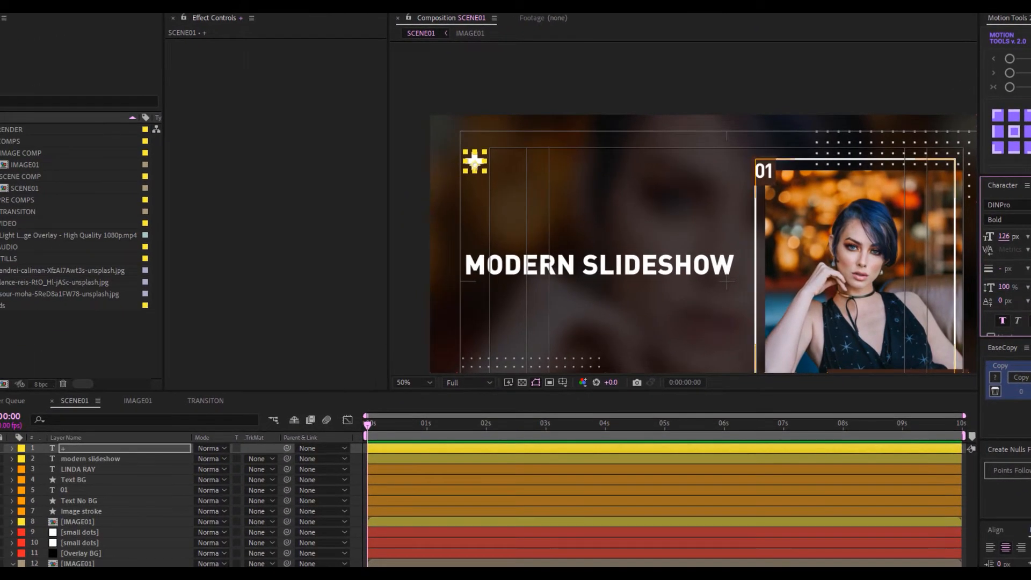
left_click(1013, 131)
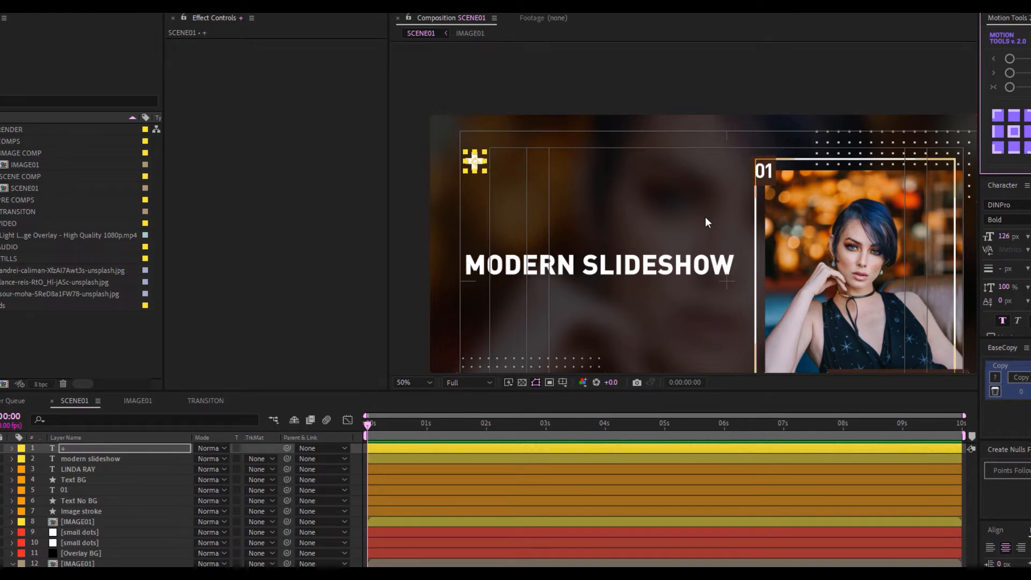
Scale the plus layer to 121%, nudge it into place and fit the composition in view
left_click(86, 448)
key("s")
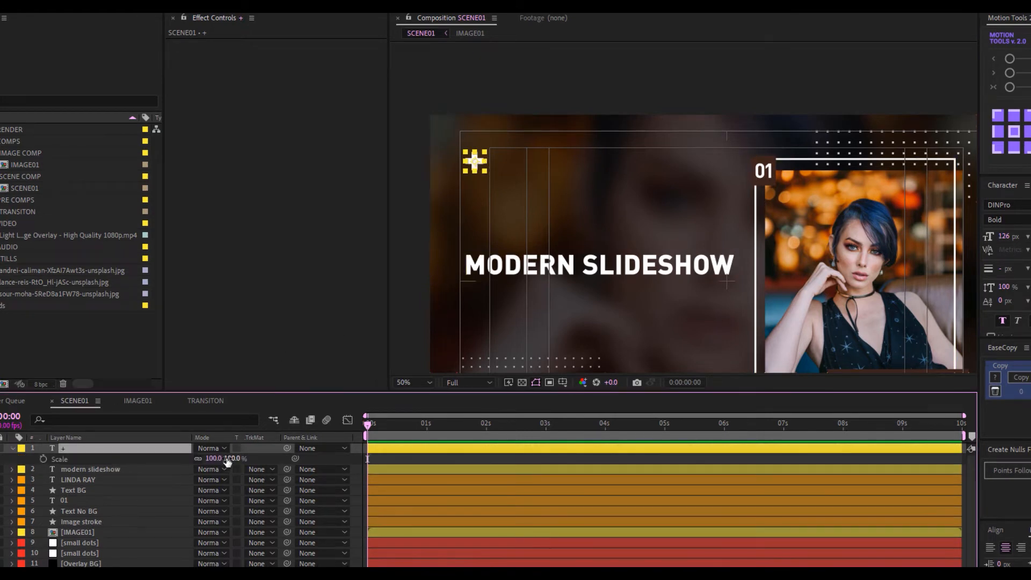
left_click_drag(229, 459, 244, 459)
left_click_drag(476, 164, 477, 173)
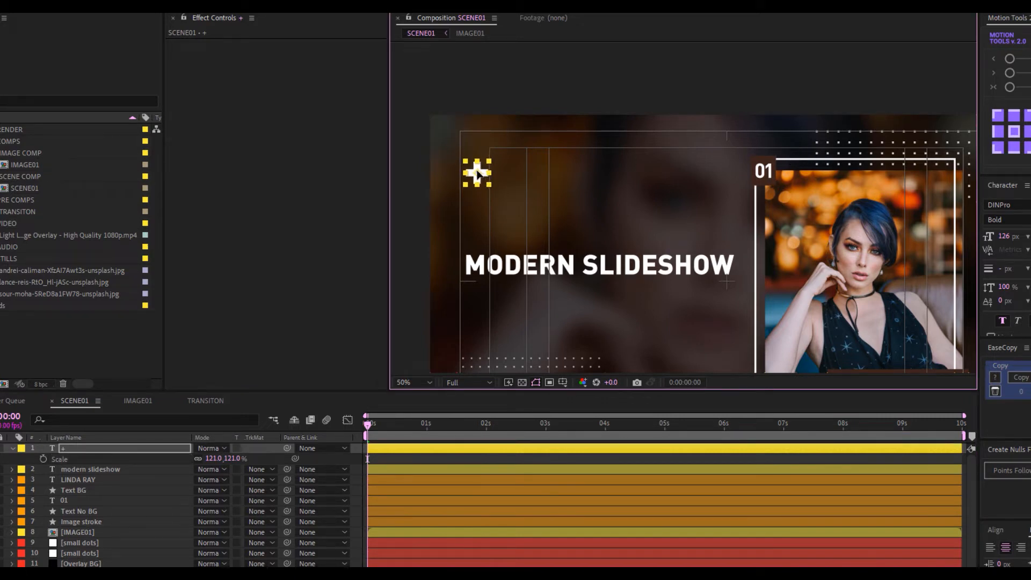
left_click(424, 382)
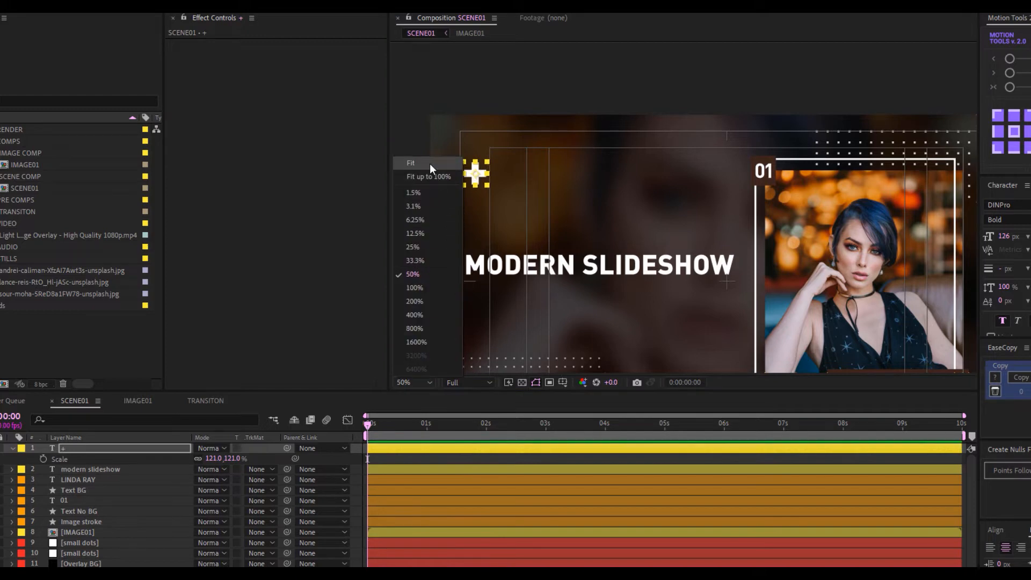
left_click(429, 163)
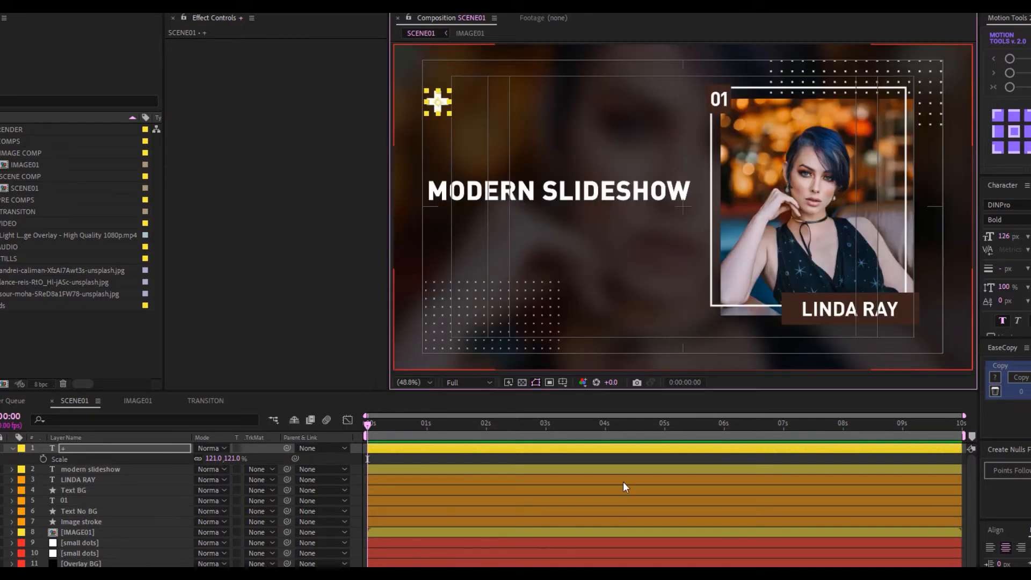
Duplicate the modern slideshow title and move the copy down to layer 12, beneath Overlay BG
left_click(84, 468)
key("ctrl+d")
left_click_drag(122, 470, 123, 578)
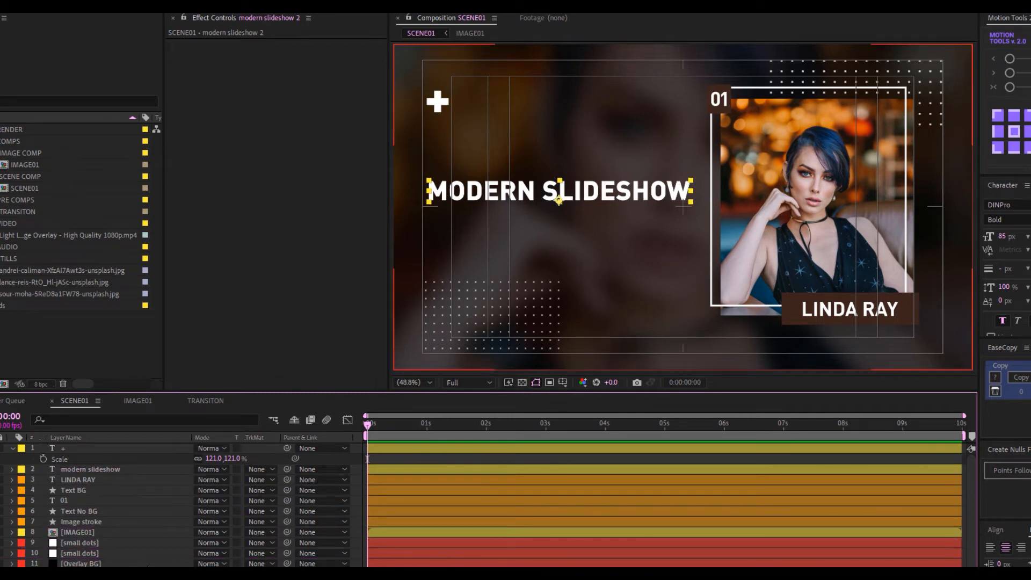
Scale the title copy to about 816% and centre it vertically in the comp
key("s")
scroll(172, 556, "down", 1)
left_click_drag(235, 558, 628, 536)
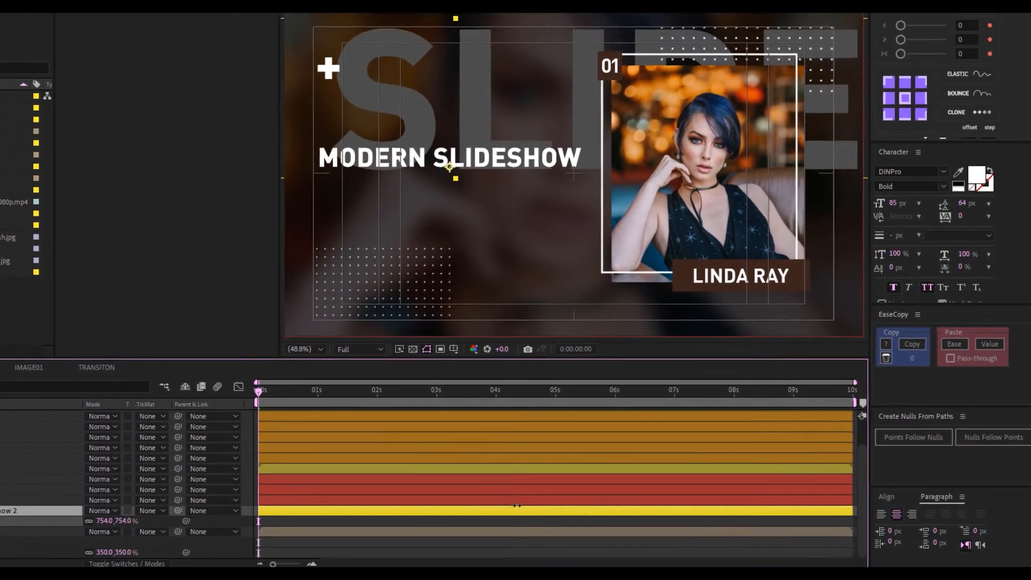
left_click(974, 523)
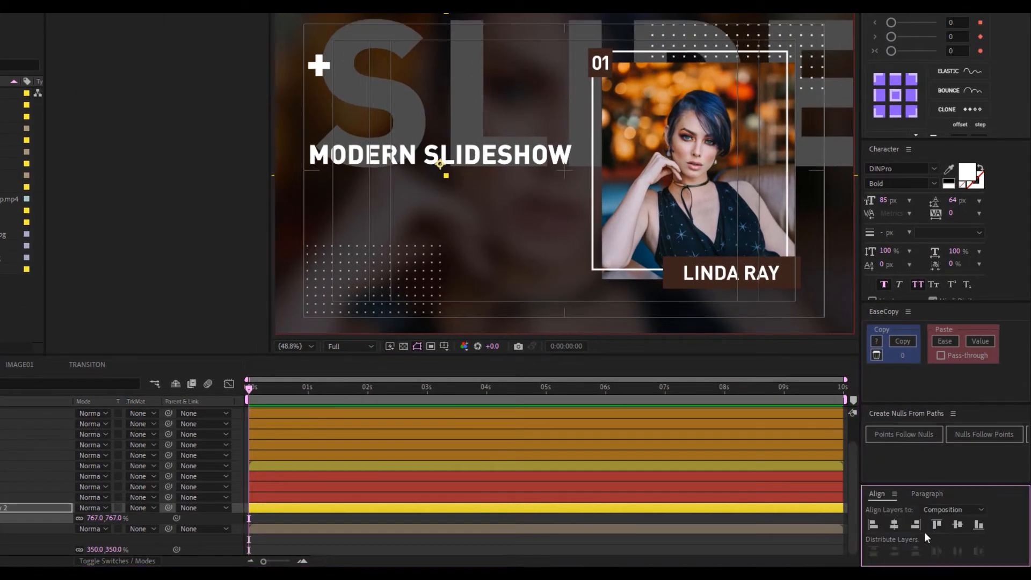
left_click(956, 524)
left_click_drag(113, 518, 155, 517)
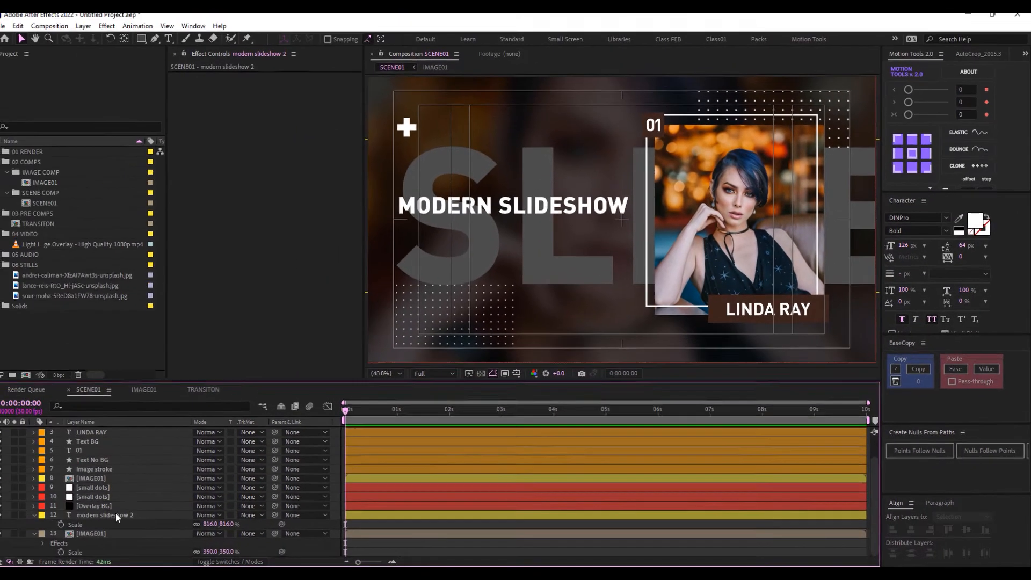
left_click(116, 514)
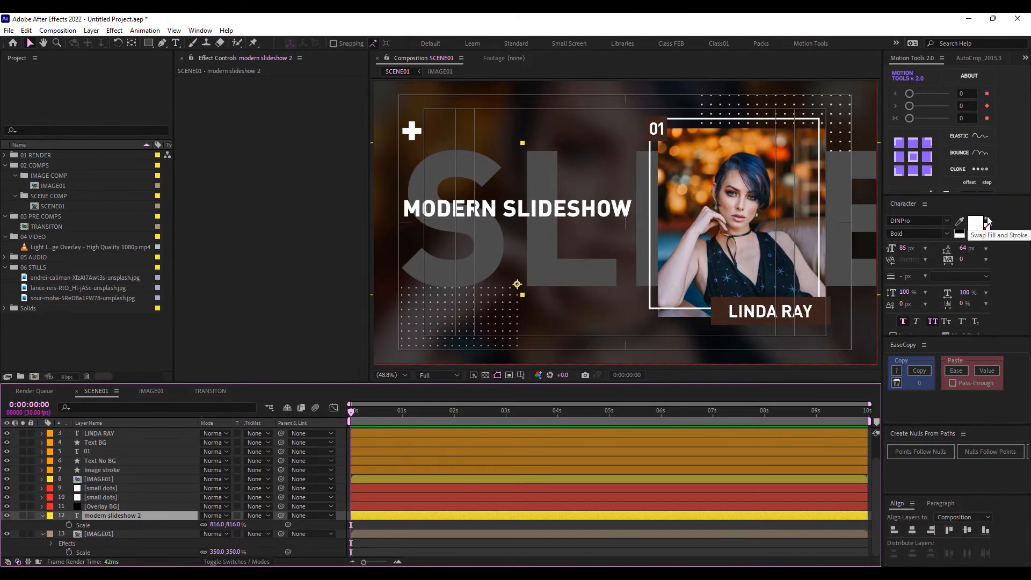
Make the giant title copy outlined text with Faux Bold off and a 2 px stroke
left_click(987, 219)
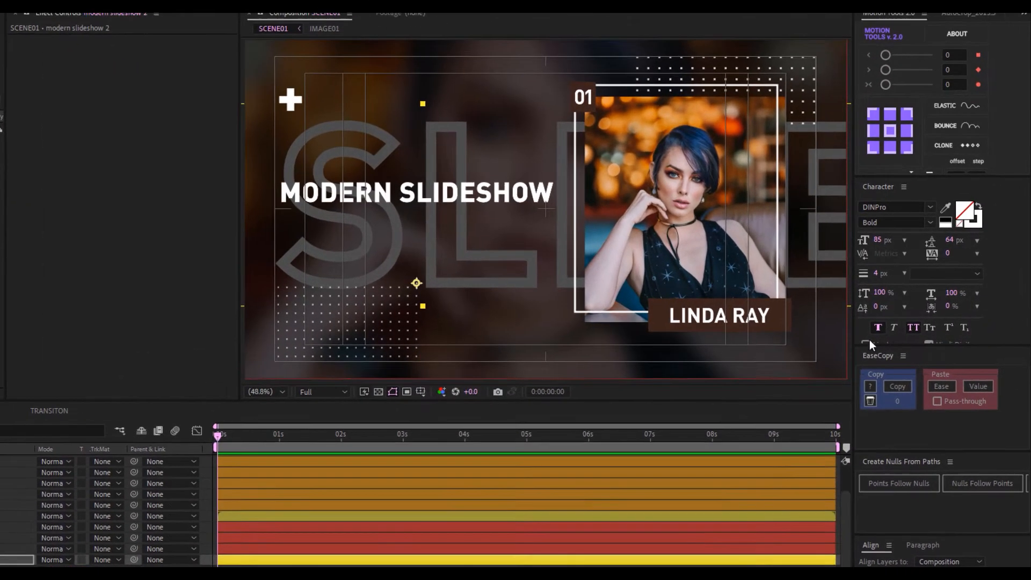
left_click(877, 326)
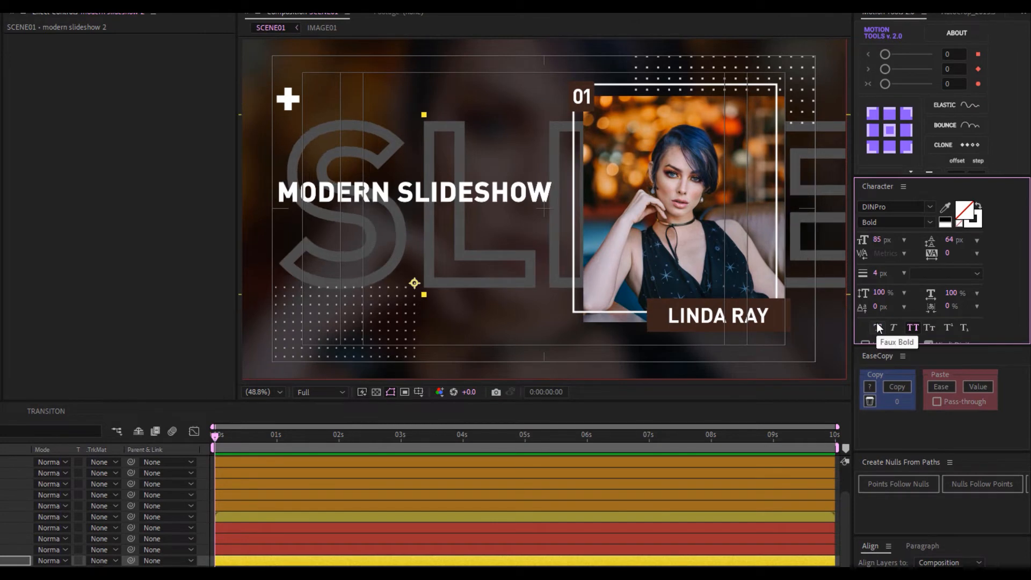
left_click(875, 273)
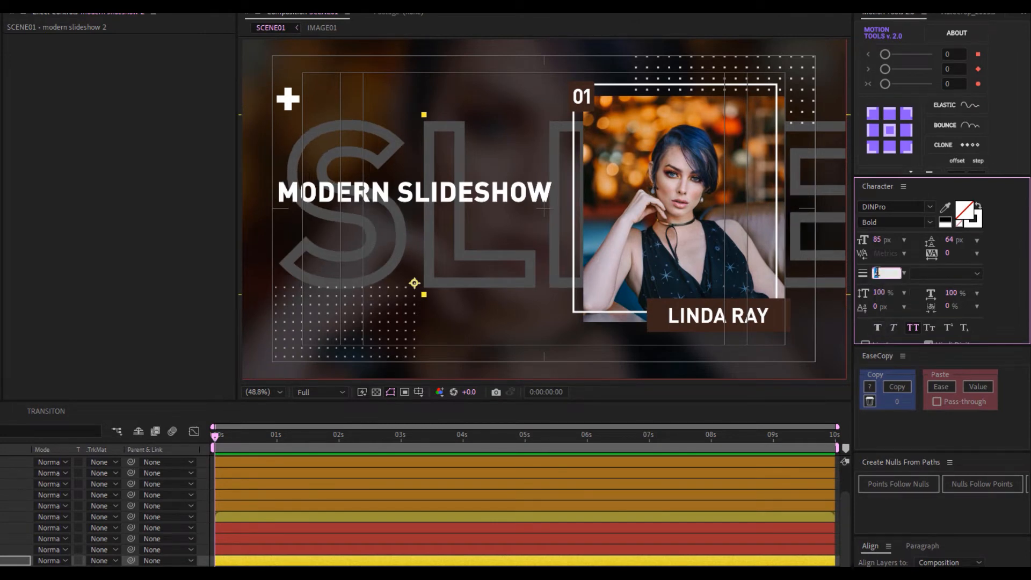
type("2")
key("Return")
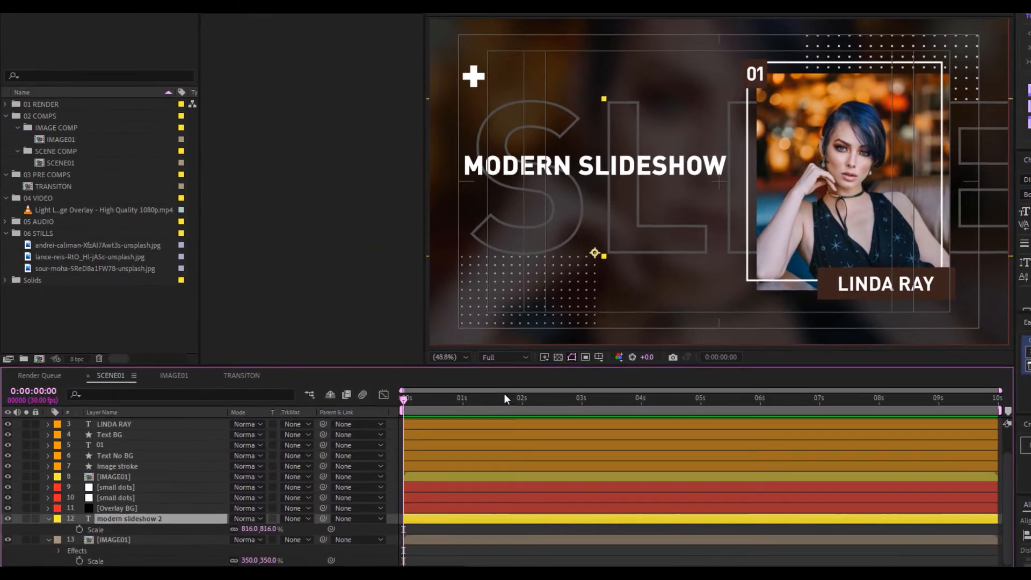
Set the giant copy's blending mode to Overlay and thin its stroke to 0.8 px
left_click(245, 518)
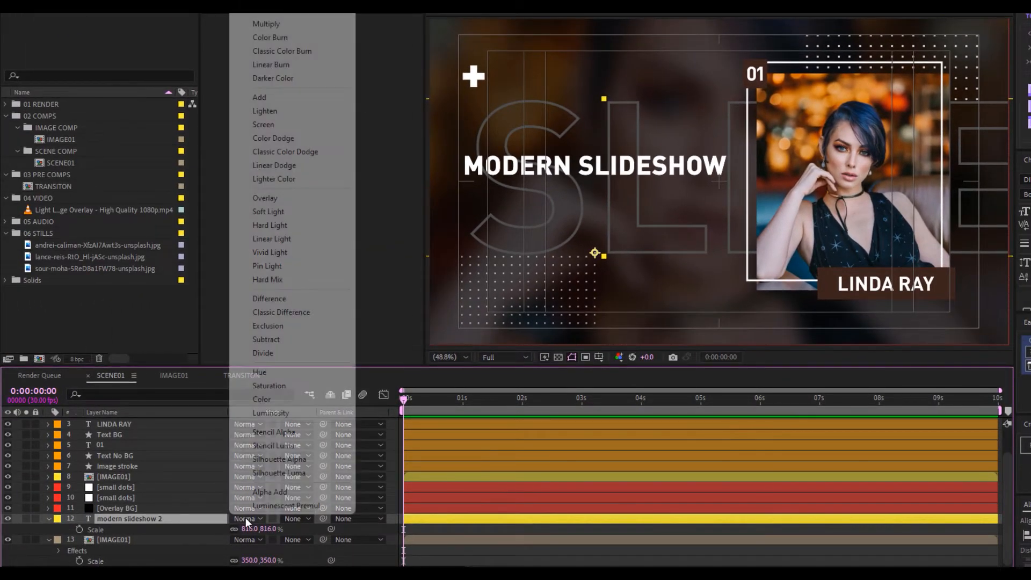
left_click(285, 197)
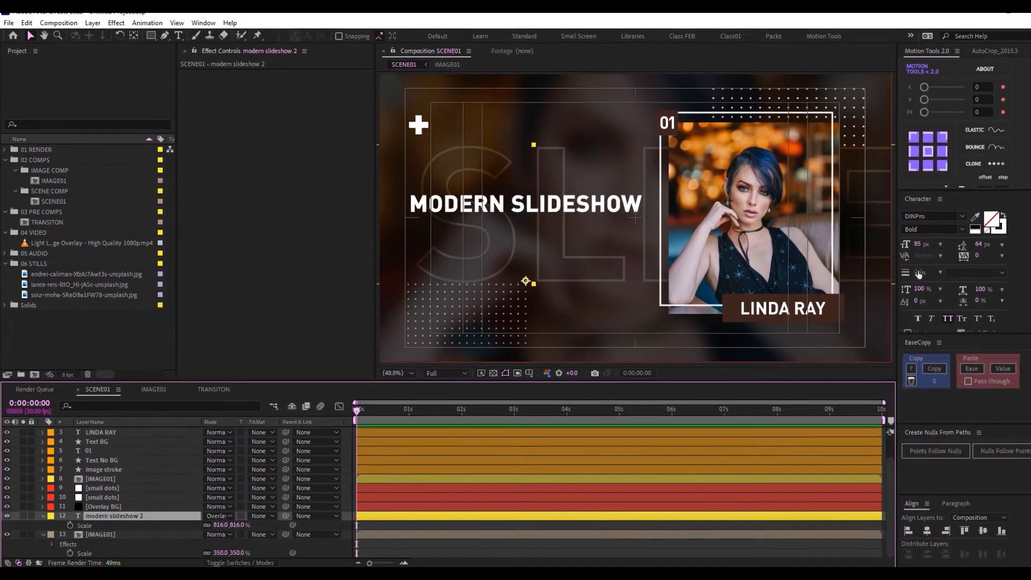
left_click(903, 275)
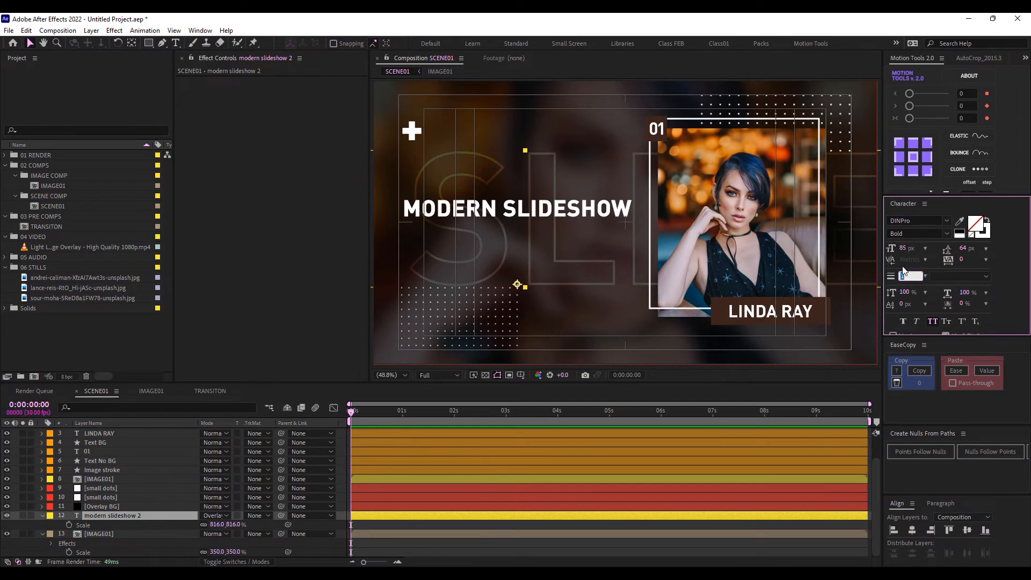
type("0.8")
key("Return")
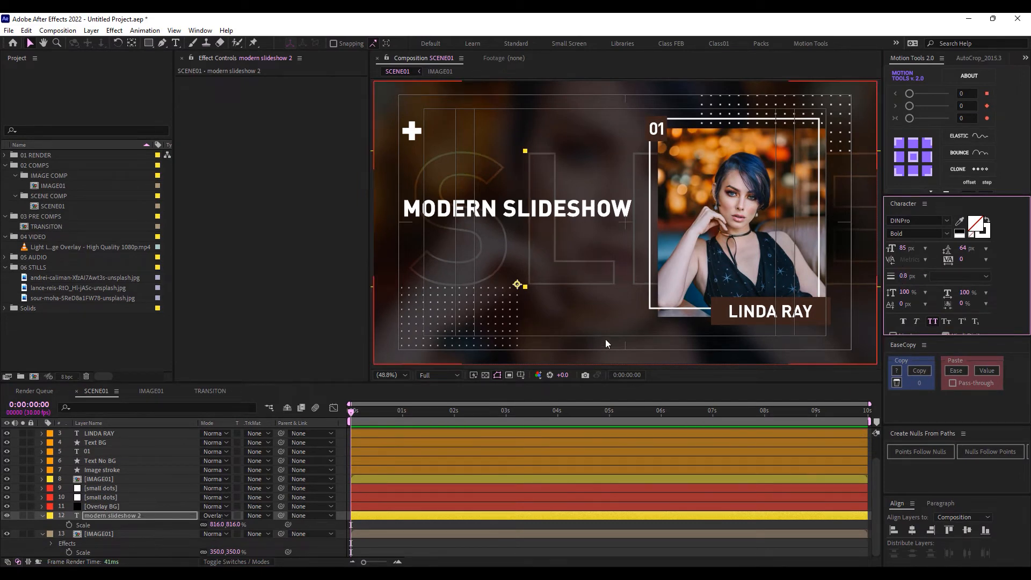
left_click(35, 546)
right_click(34, 547)
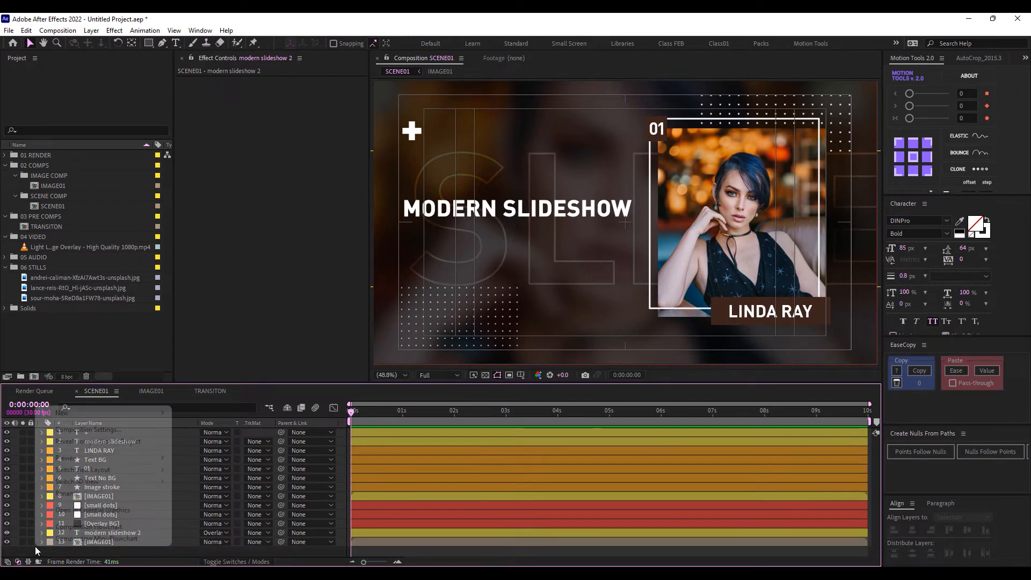
Create a new black (000000) solid layer named 'Black bars'
mouse_move(102, 412)
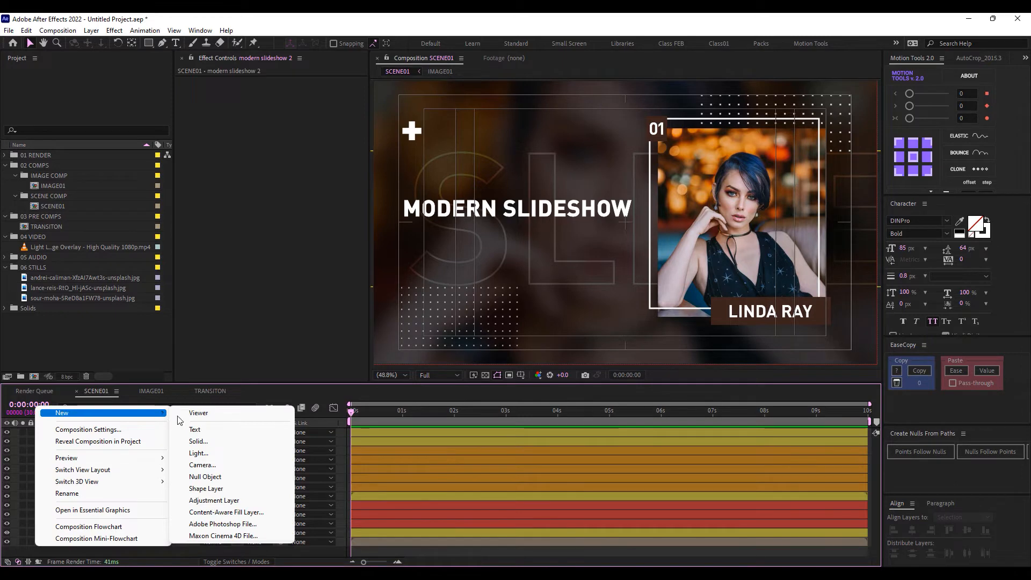
left_click(198, 441)
left_click(455, 365)
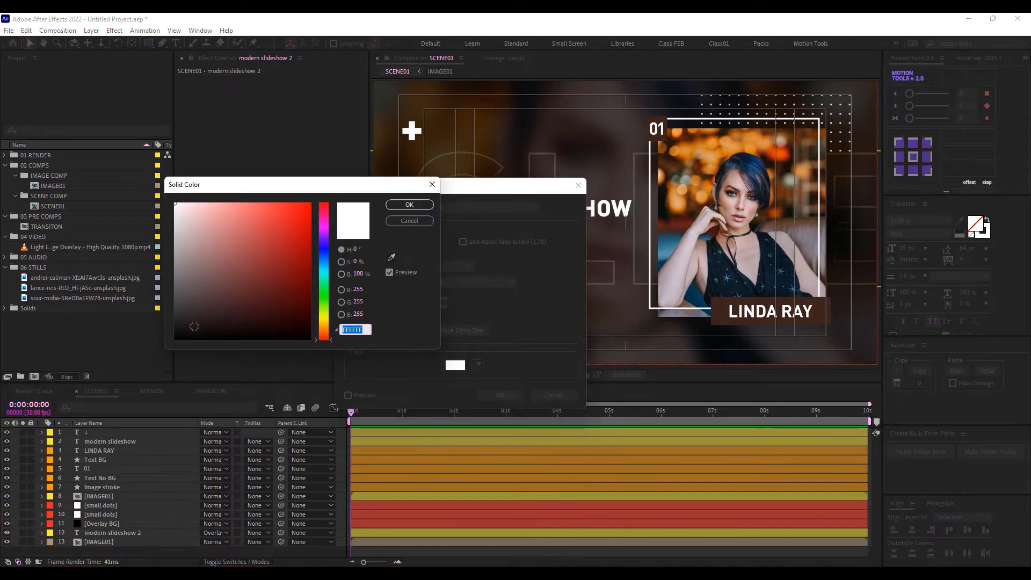
type("000000")
left_click(409, 205)
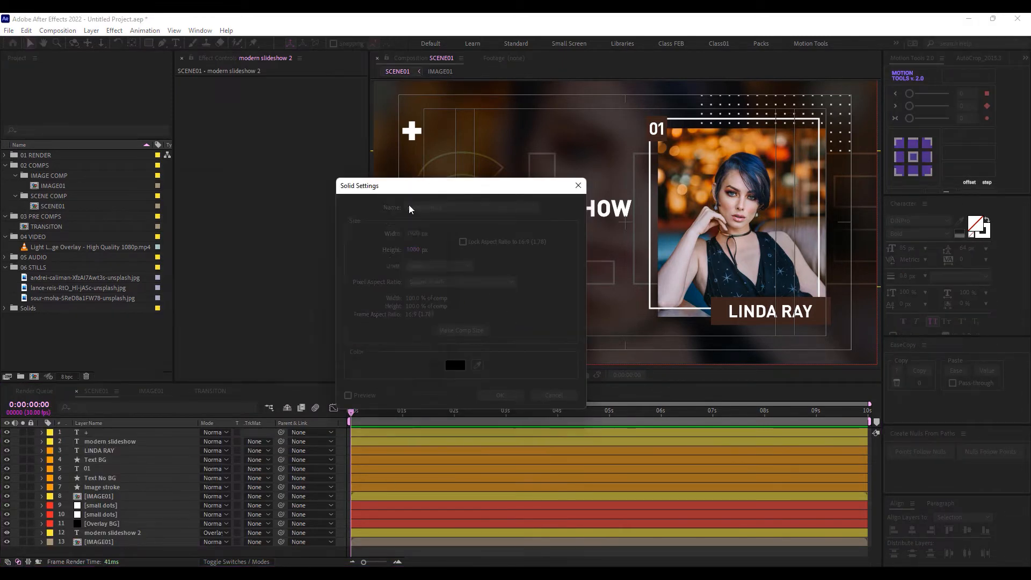
left_click(450, 206)
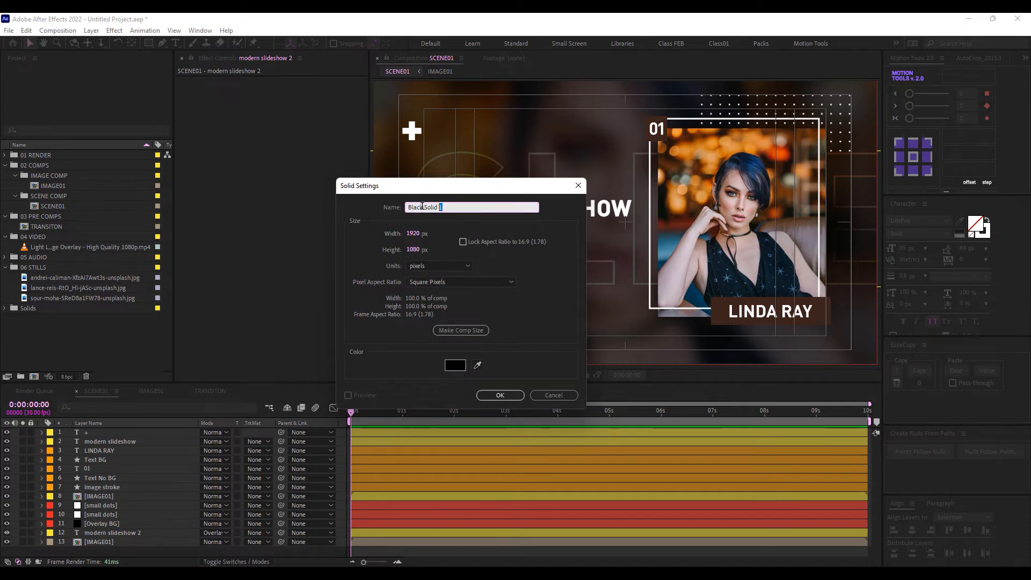
type("Bal")
key("BackSpace")
key("BackSpace")
type("lack bars")
left_click(491, 394)
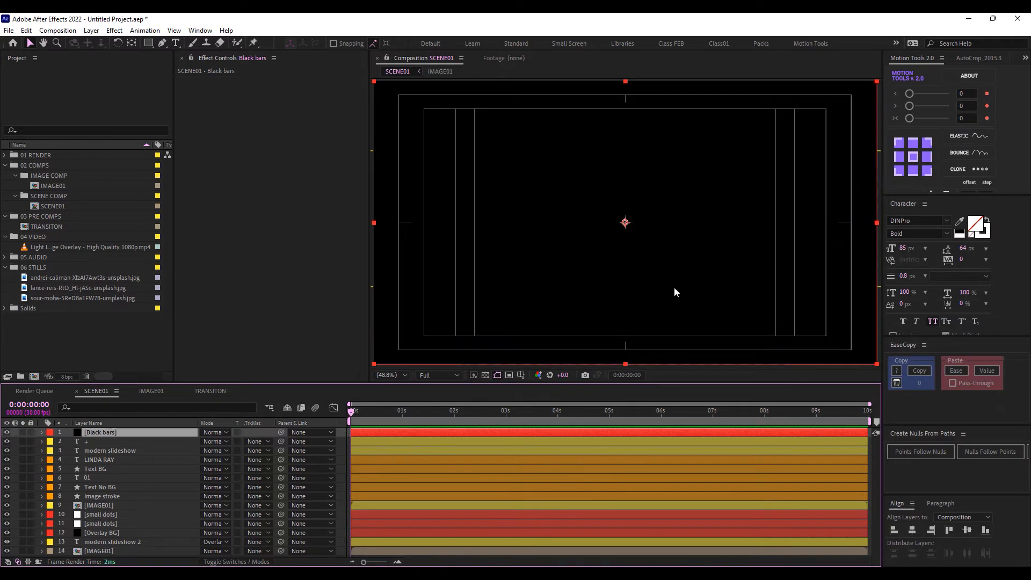
Draw a rectangular mask across the middle of the Black bars layer
left_click(149, 43)
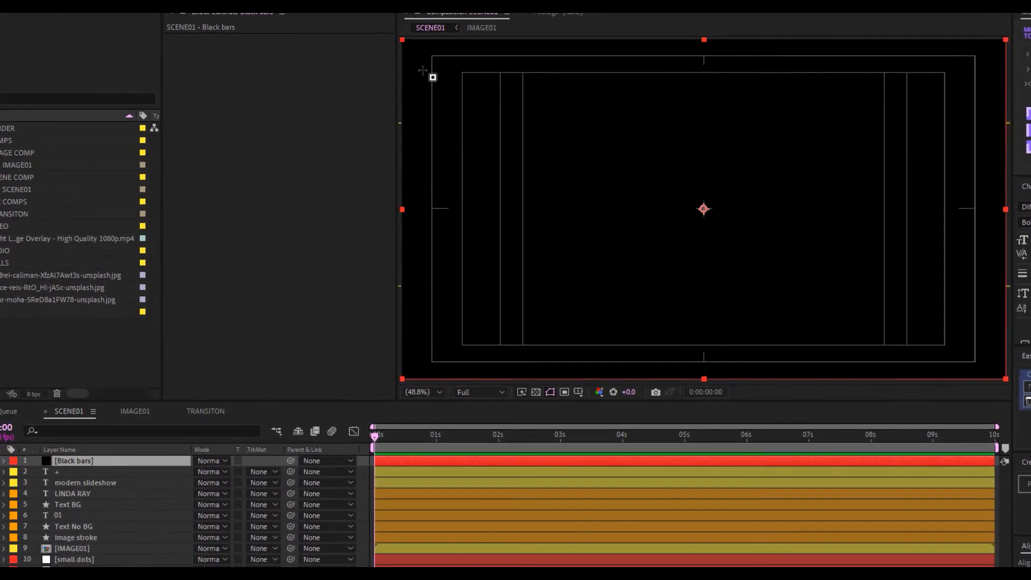
scroll(390, 105, "down", 2)
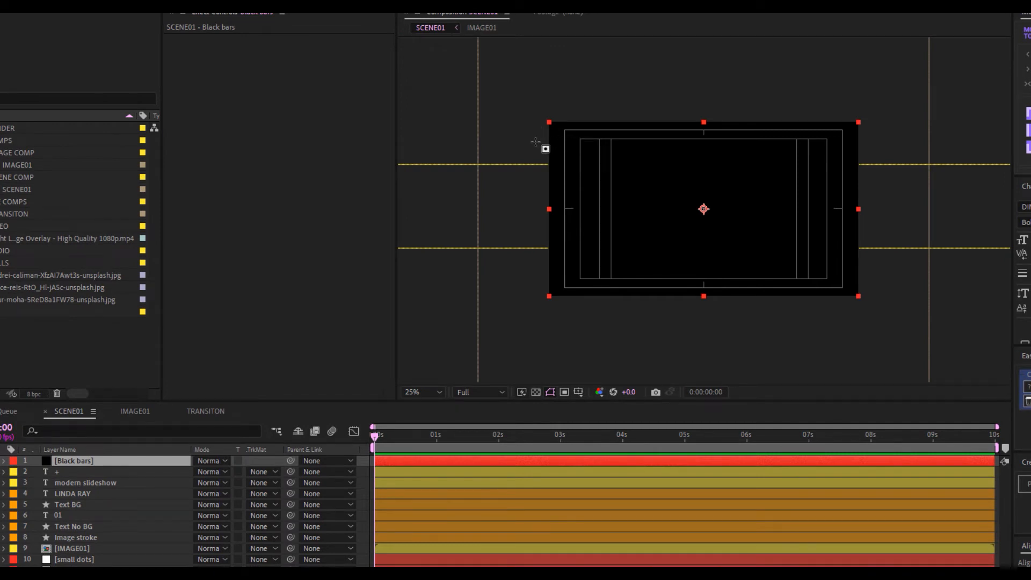
mouse_move(535, 141)
left_mouse_down()
mouse_move(881, 231)
mouse_move(909, 277)
left_mouse_up()
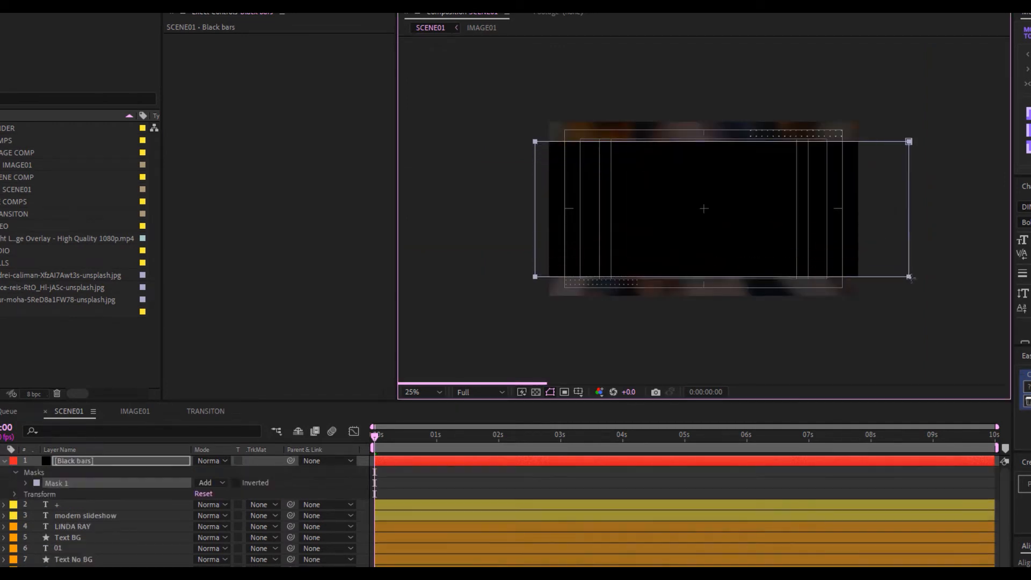
key("v")
left_click_drag(943, 126, 510, 175)
scroll(619, 150, "up", 2)
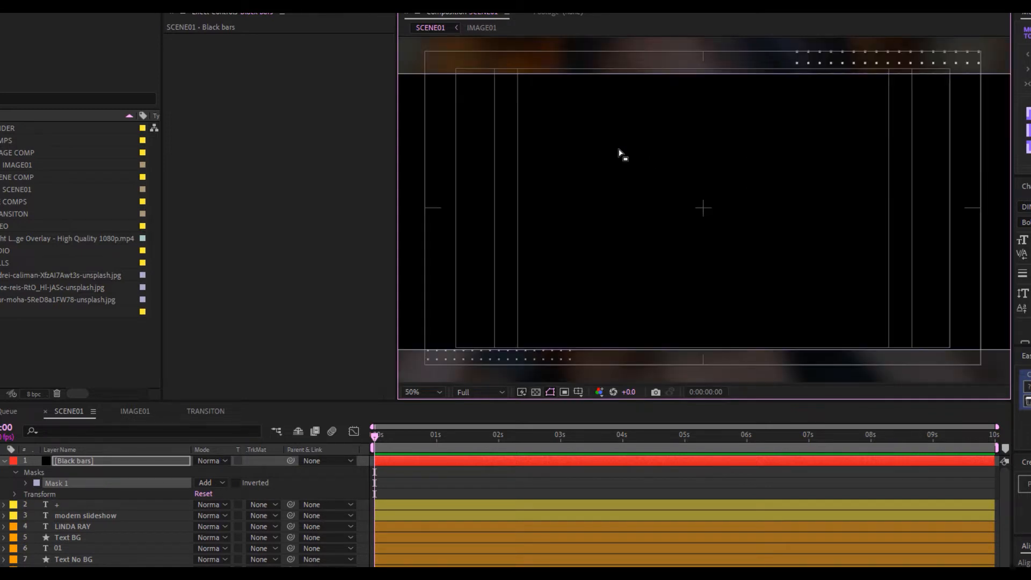
Nudge the mask's top edge up and invert the mask so only the bars stay black
key("Up")
key("Up")
key("Up")
key("Up")
key("Up")
key("Up")
key("Up")
key("Up")
key("Up")
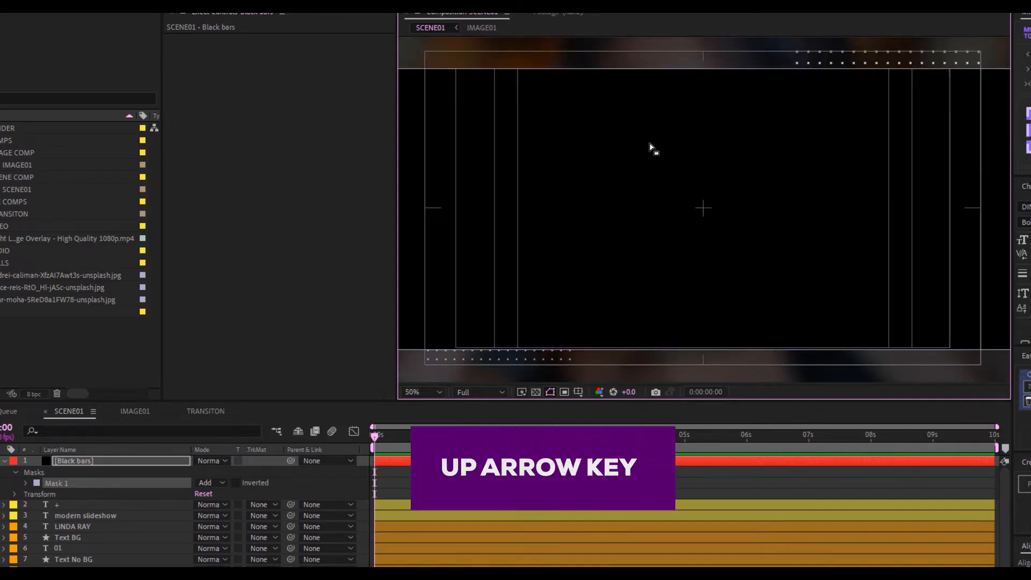
scroll(684, 257, "down", 2)
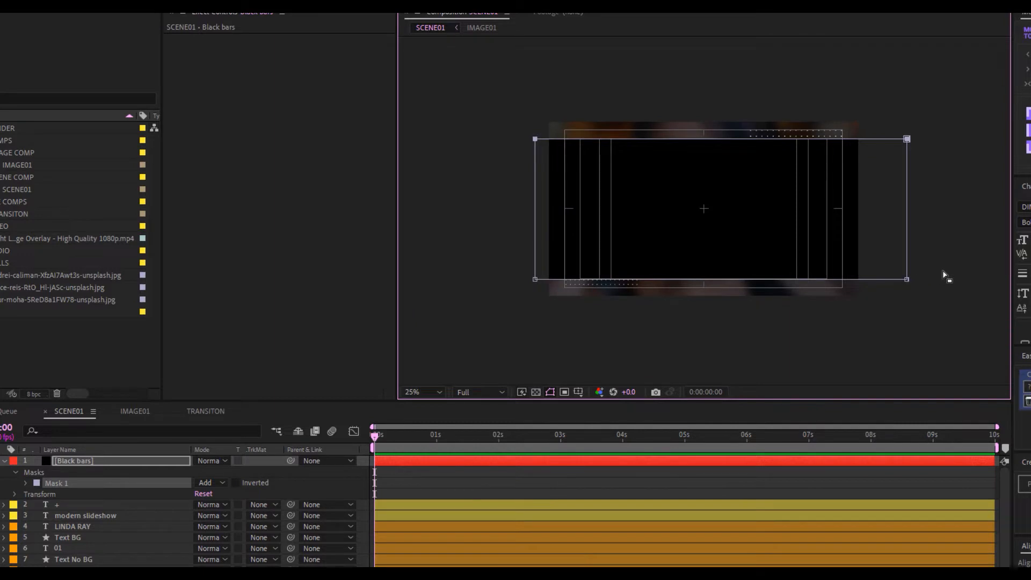
left_click_drag(955, 263, 476, 335)
scroll(704, 322, "up", 2)
scroll(738, 292, "down", 3)
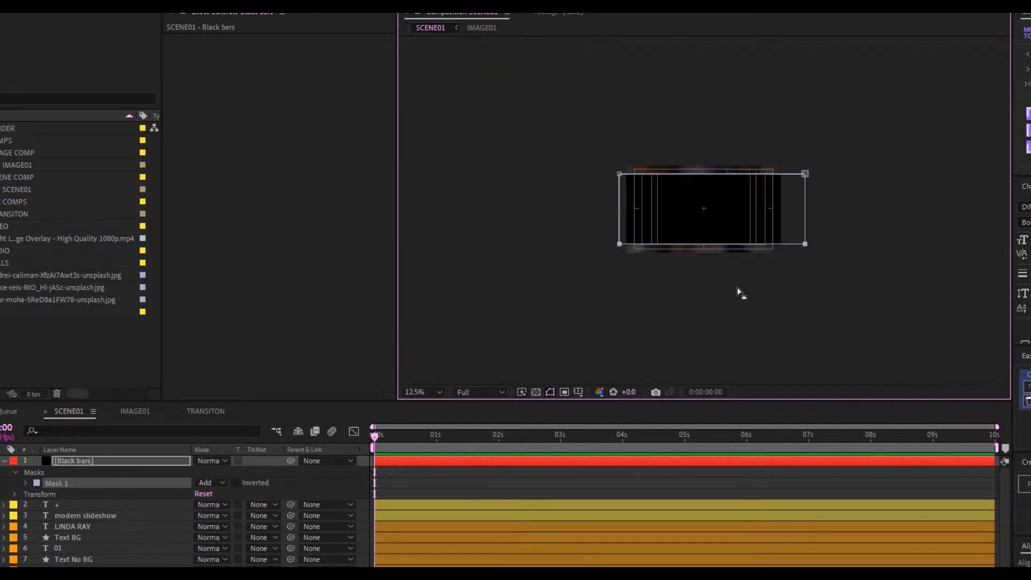
left_click(228, 464)
left_click(199, 475)
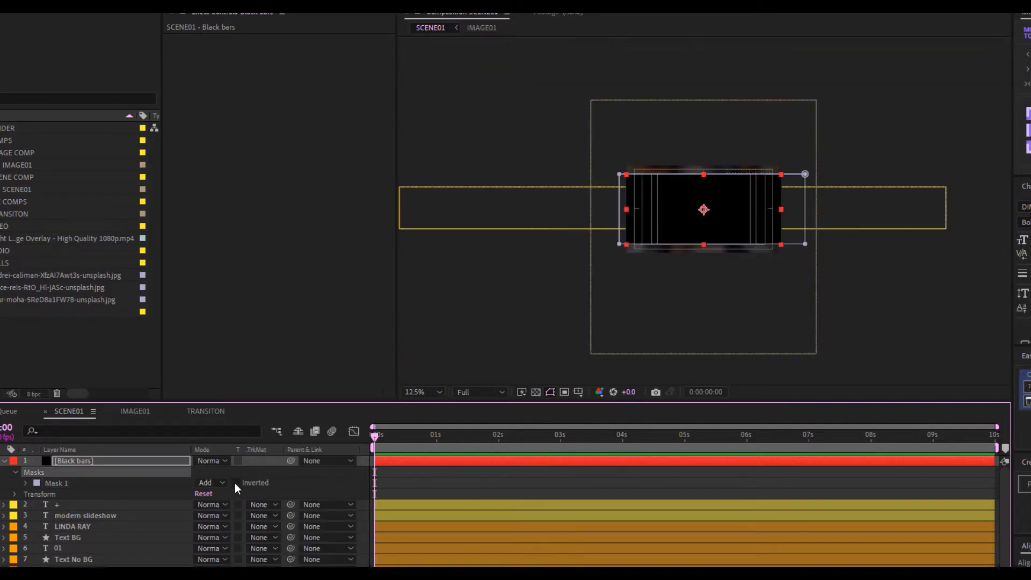
left_click(237, 481)
Fit the composition in the viewer and hide the Title/Action Safe guides
left_click(430, 385)
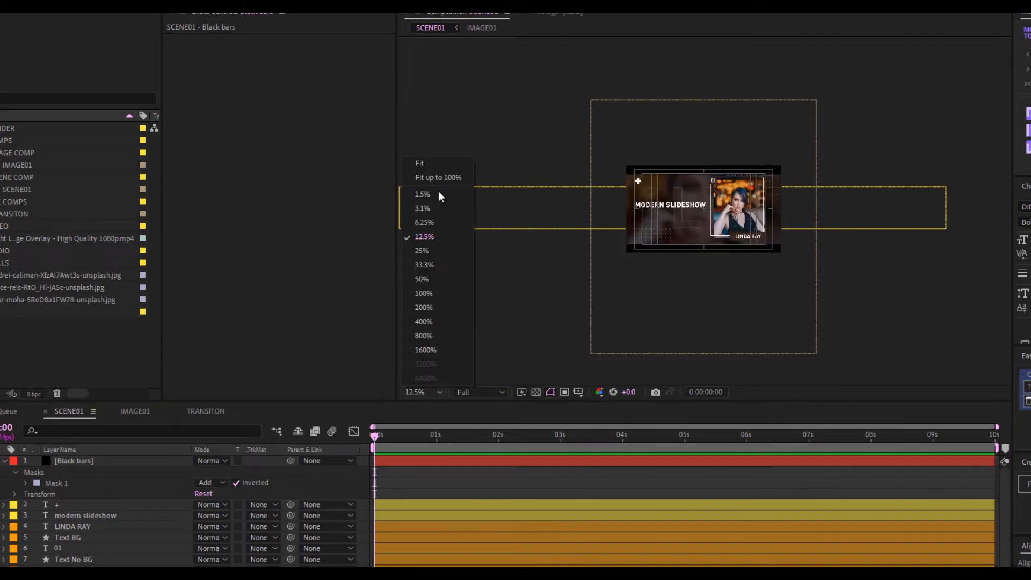
left_click(426, 159)
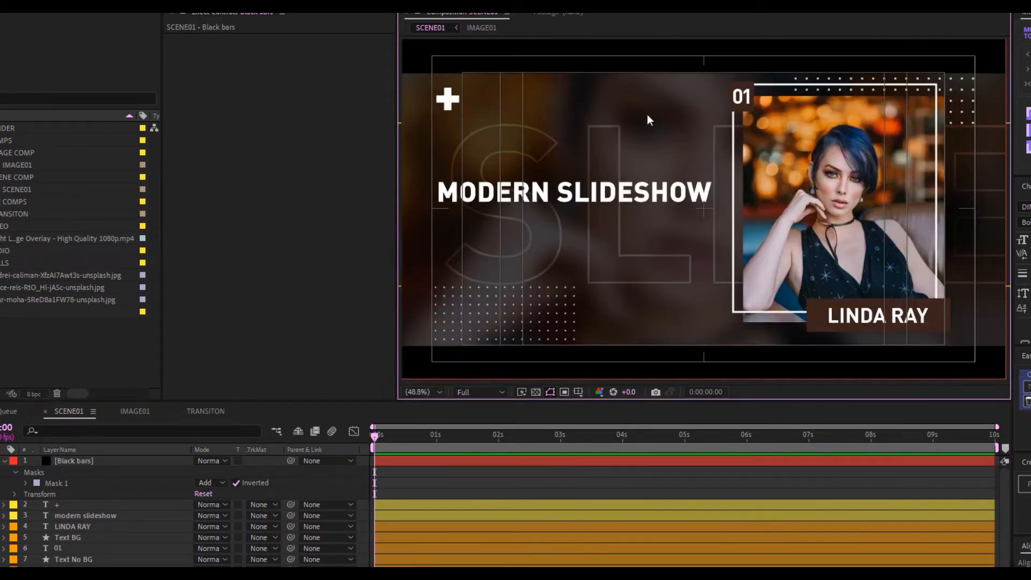
left_click(579, 392)
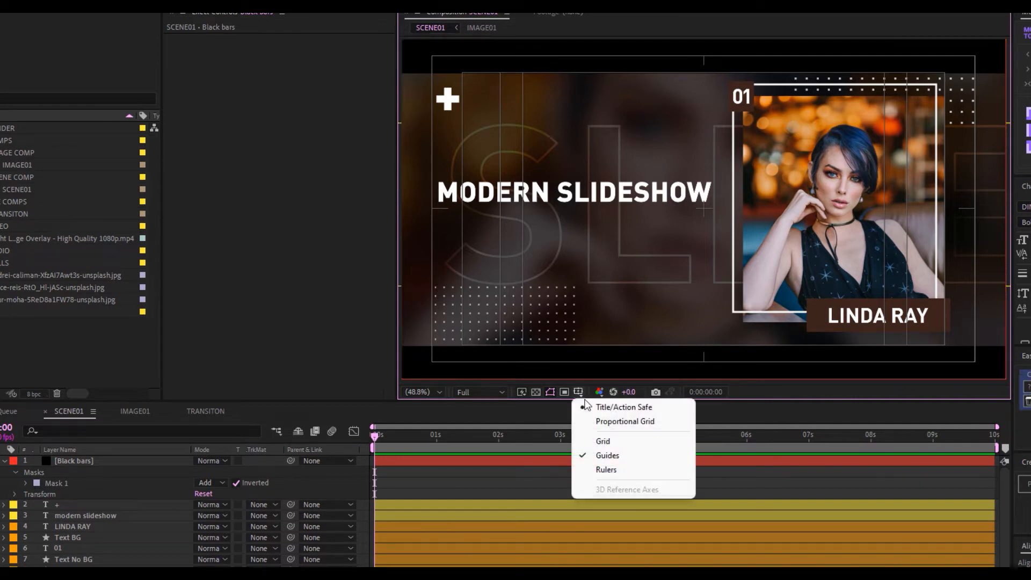
left_click(596, 403)
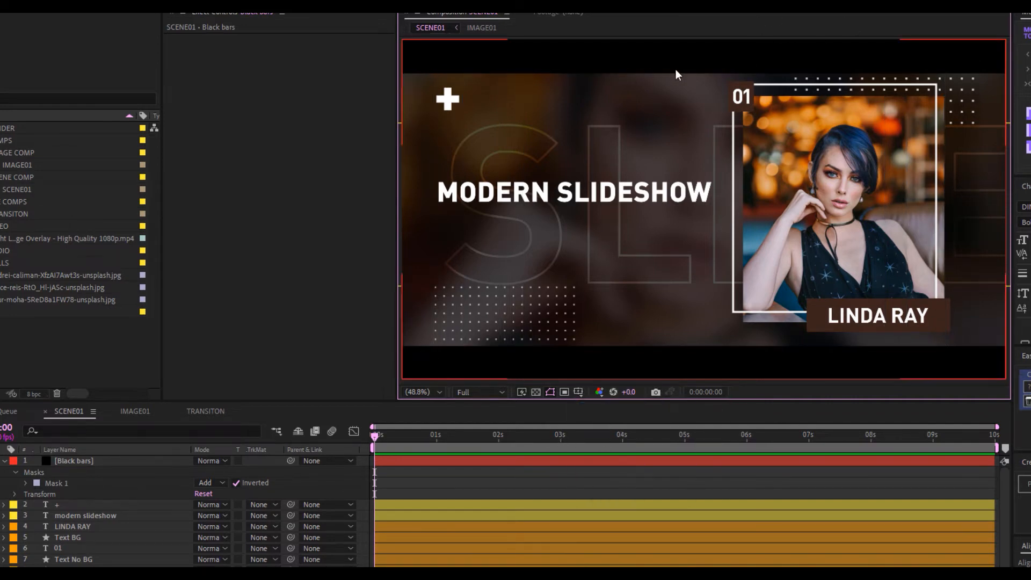
Thin both letterbox bars by nudging the mask's top edge up and bottom edge down
scroll(695, 219, "down", 2)
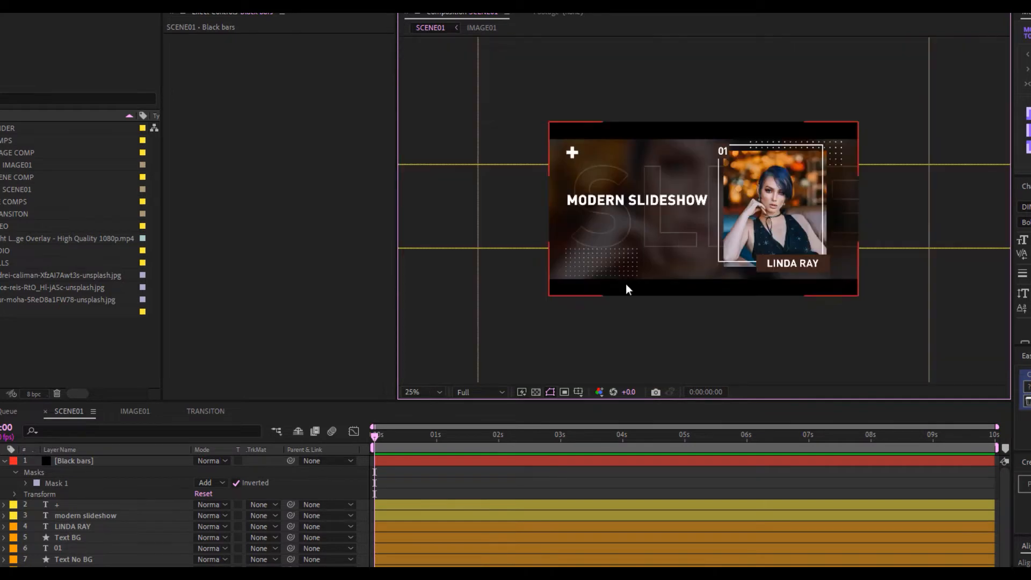
left_click(57, 483)
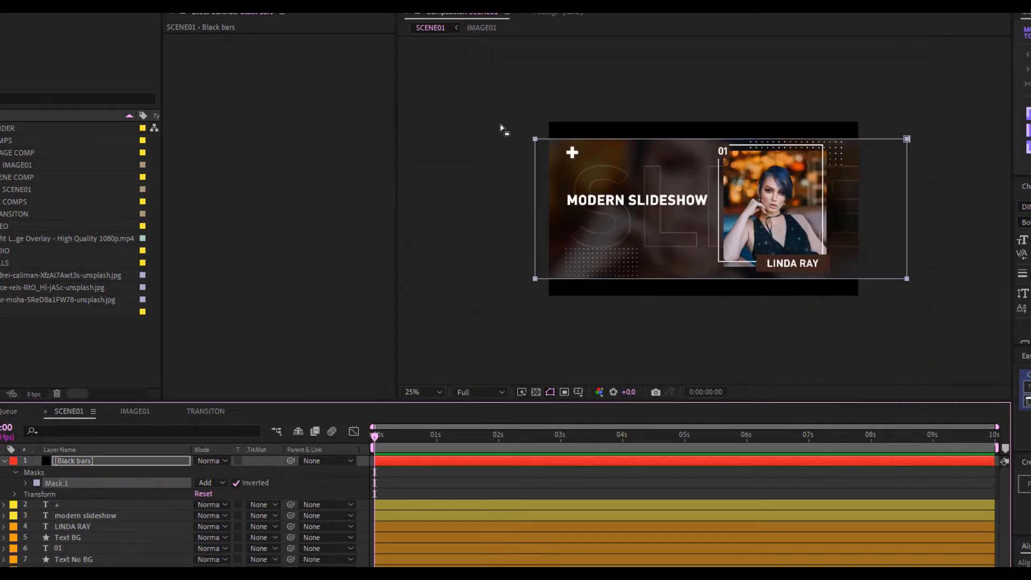
left_click_drag(500, 129, 932, 191)
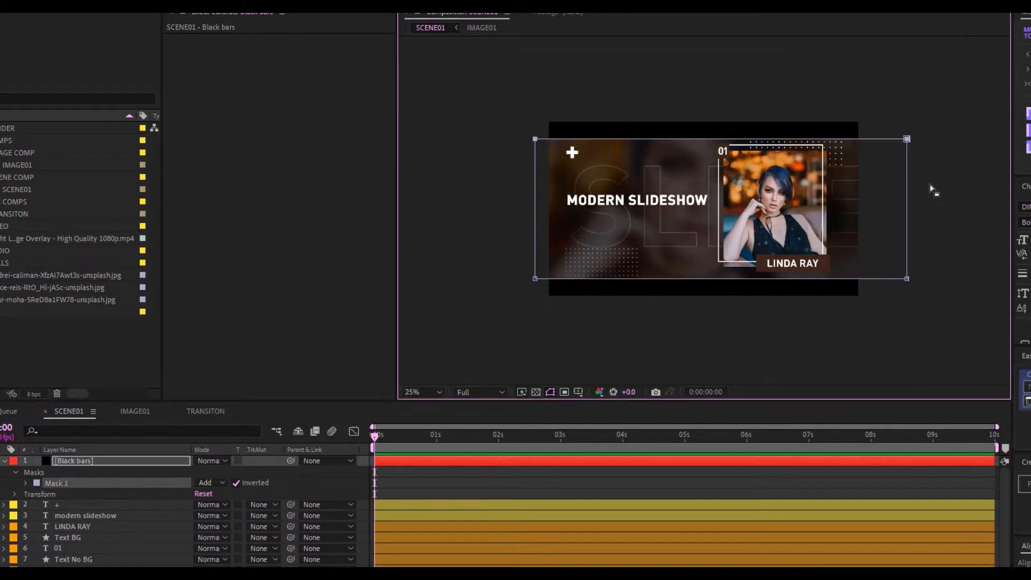
key("Up")
key("Up")
key("Up")
key("Up")
key("Up")
key("Up")
key("Up")
key("Up")
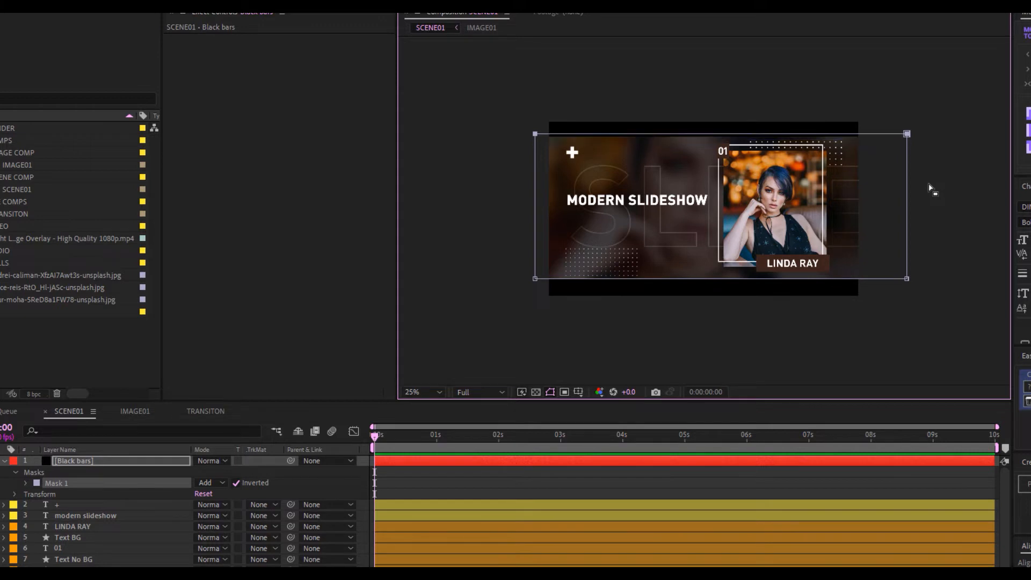
left_click_drag(939, 259, 488, 338)
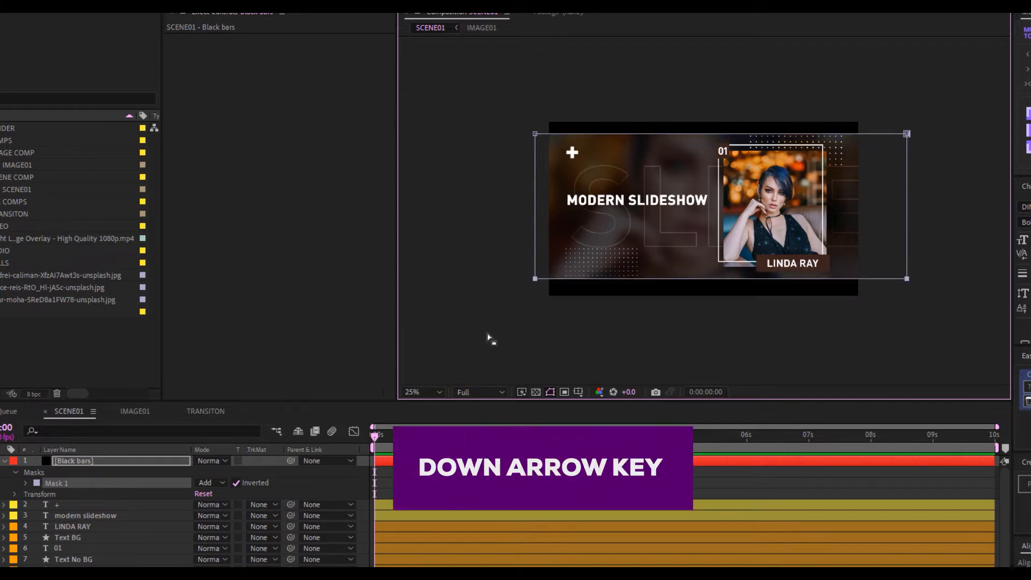
key("Down")
key("Down")
key("Down")
key("Down")
key("Down")
key("Down")
key("Down")
key("Down")
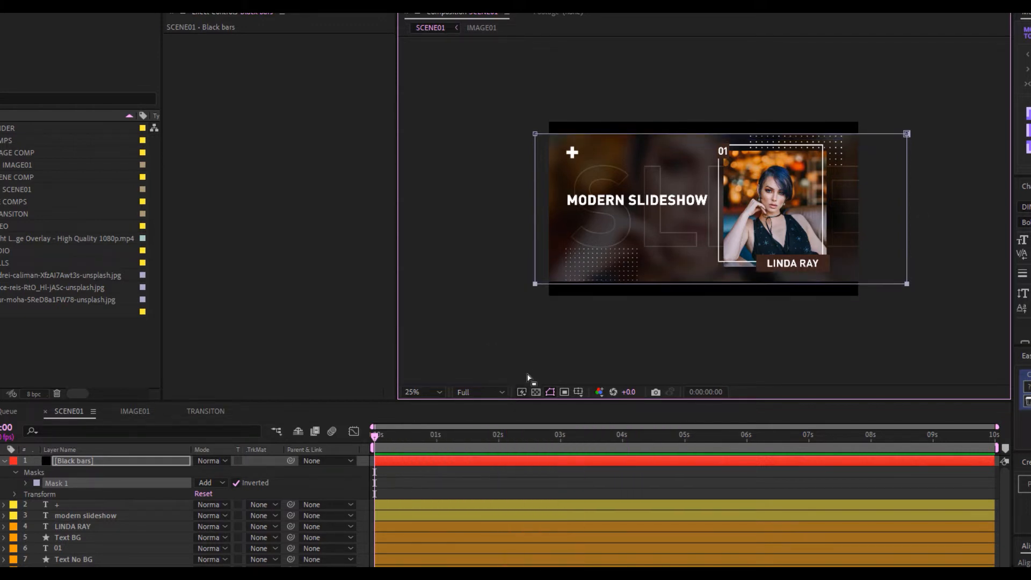
left_click(422, 392)
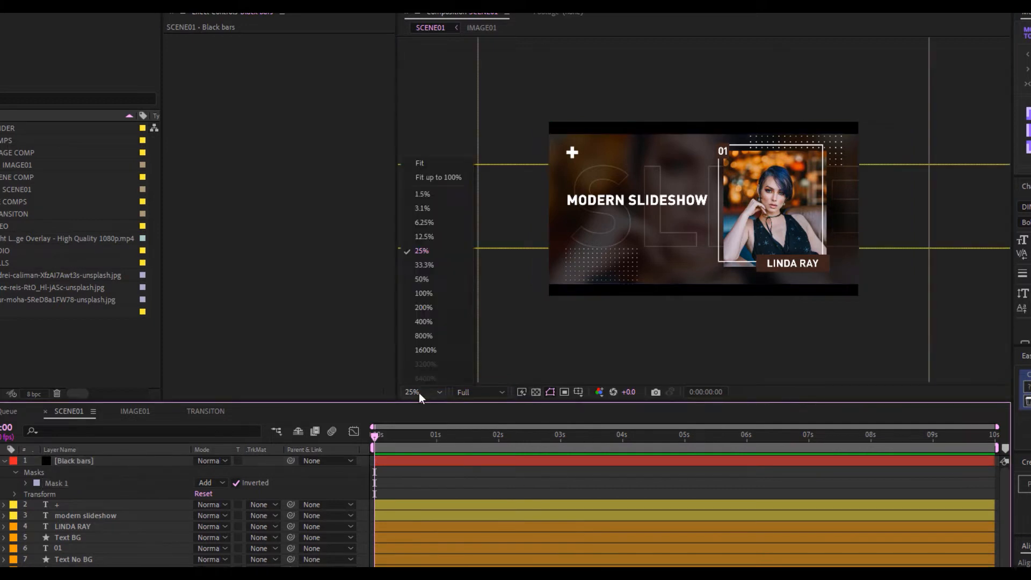
left_click(419, 164)
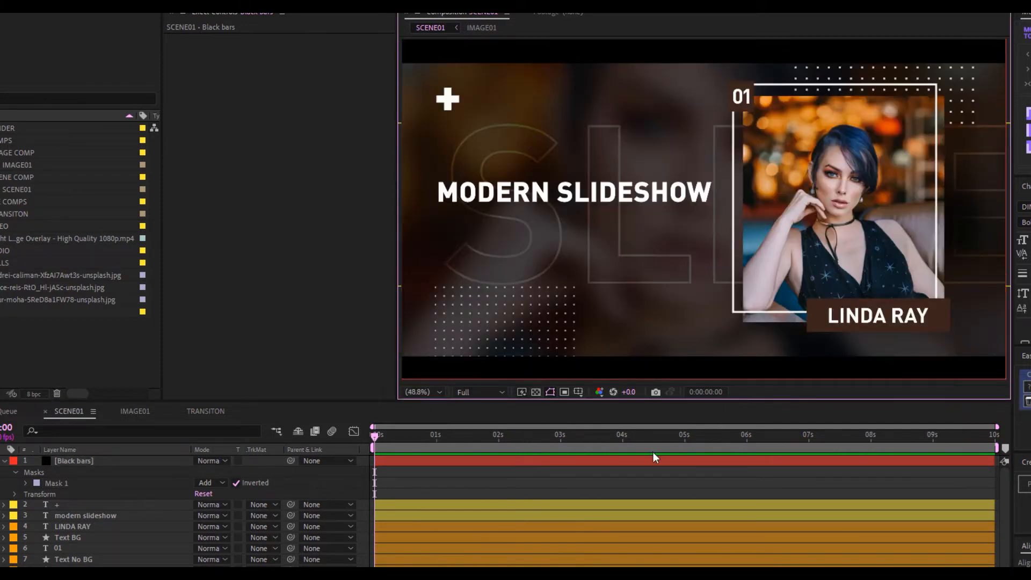
left_click(5, 461)
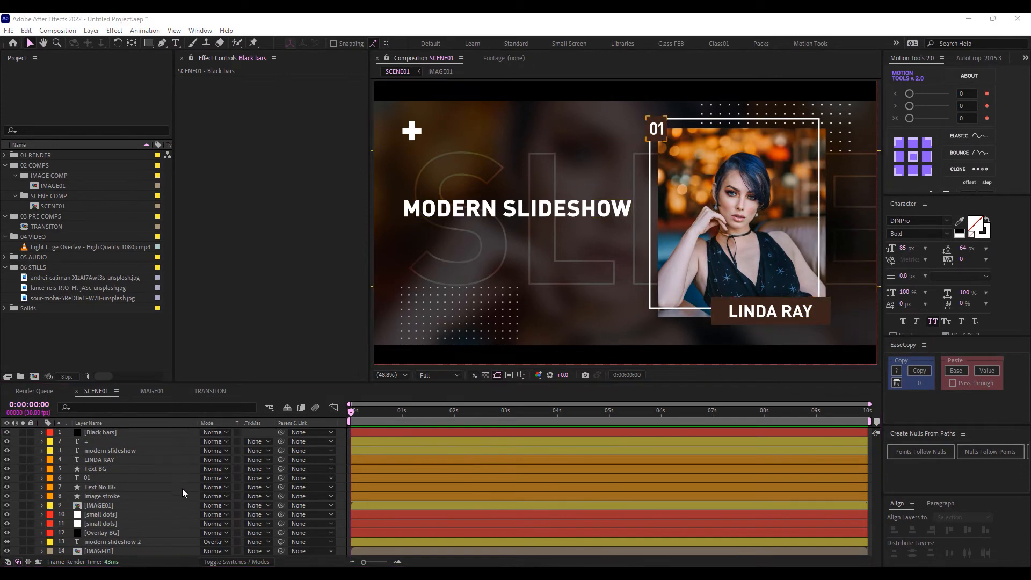
Drag the top-right small dots grid slightly downward toward the picture frame
left_click(95, 522)
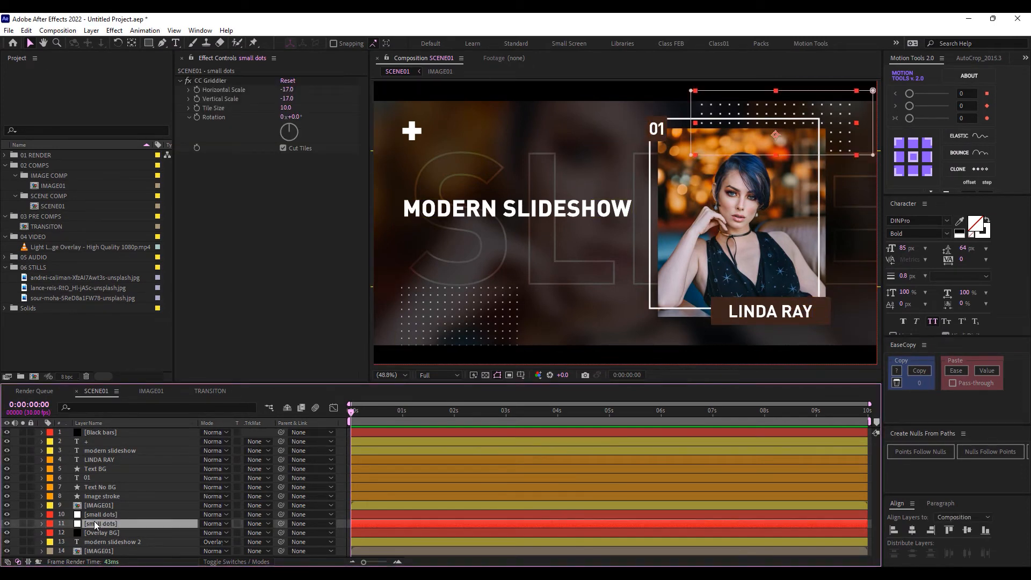
left_click(832, 129)
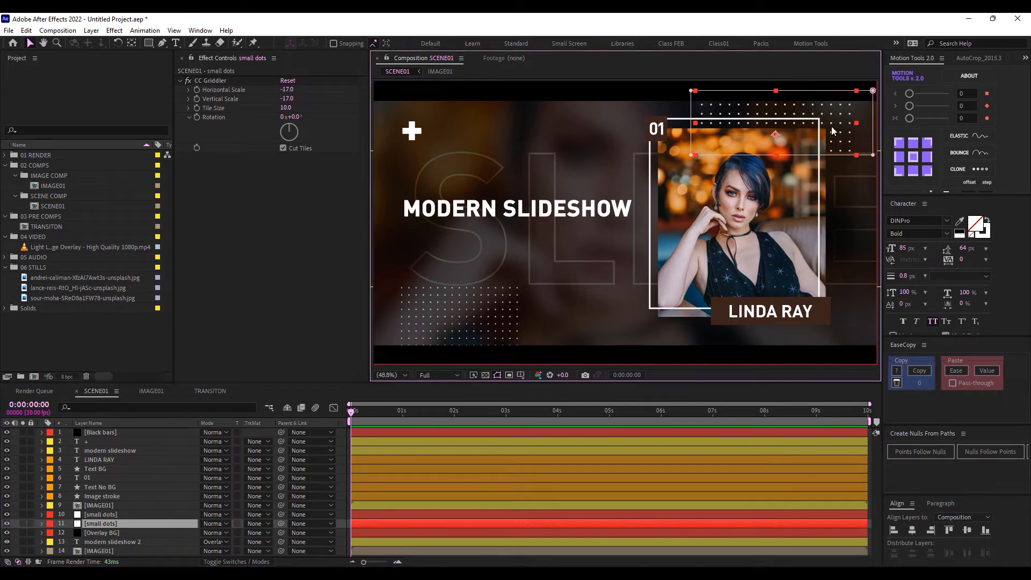
left_click_drag(832, 129, 835, 151)
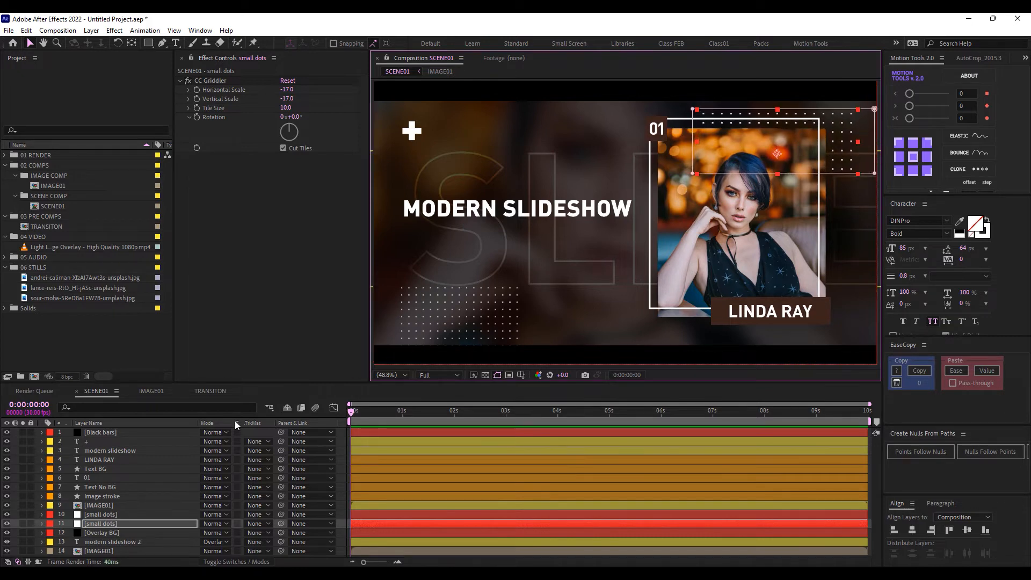
left_click(98, 515)
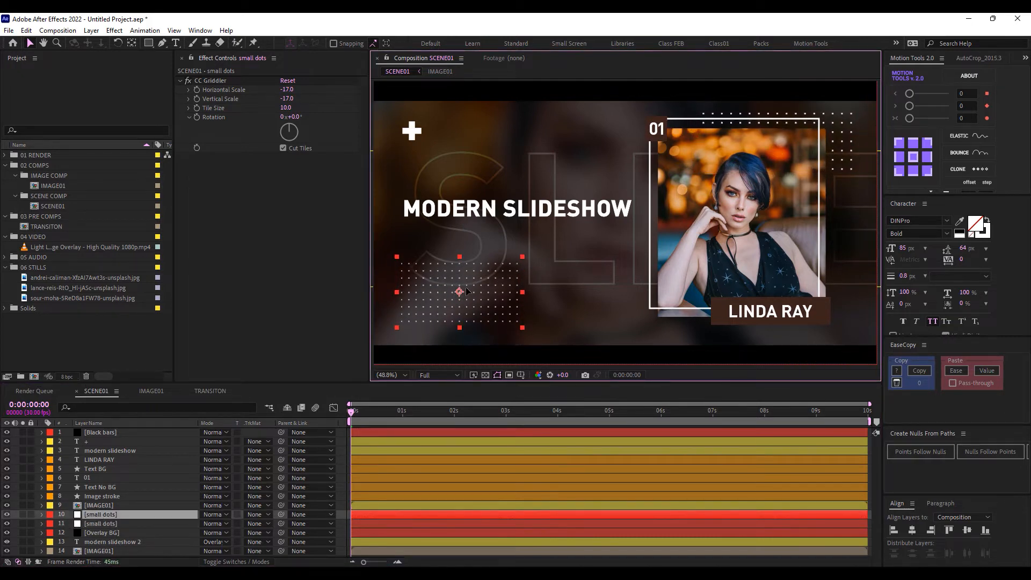
key("s")
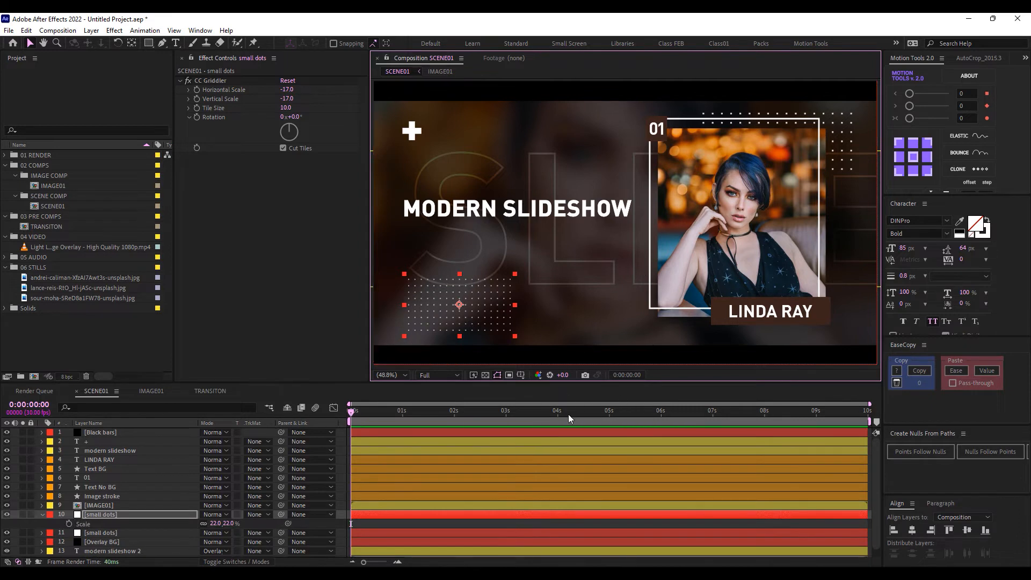
key("s")
left_click(113, 523)
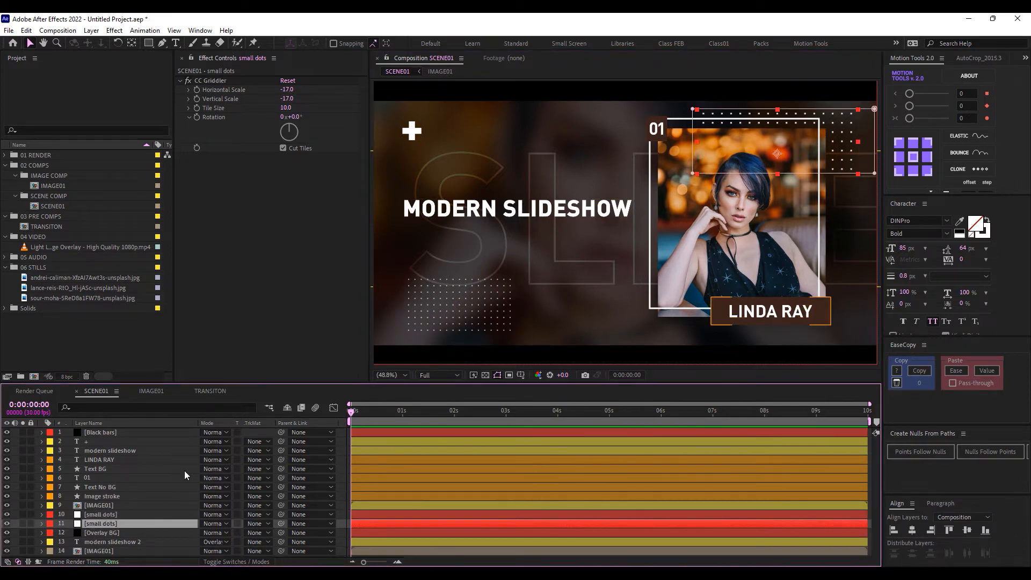
left_click(115, 553)
Rename the blurred background image layer to 'IMAGE01 BG'
left_click(112, 505)
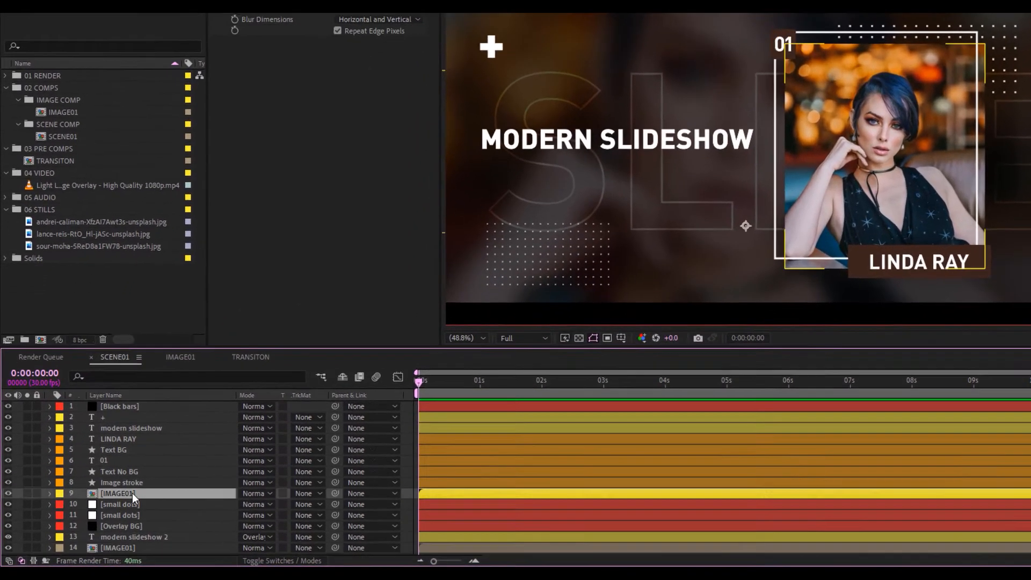
left_click(135, 545)
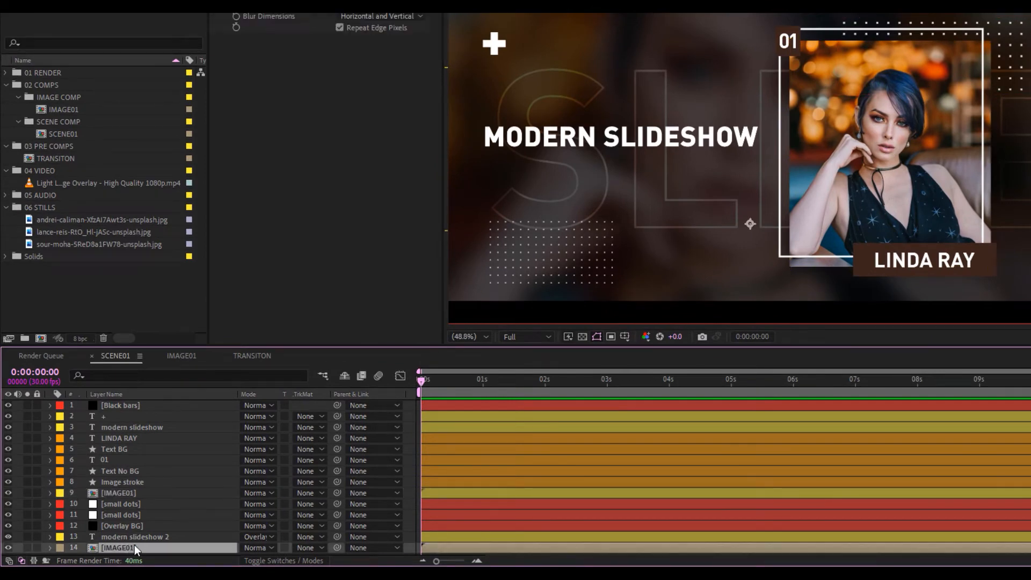
key("Return")
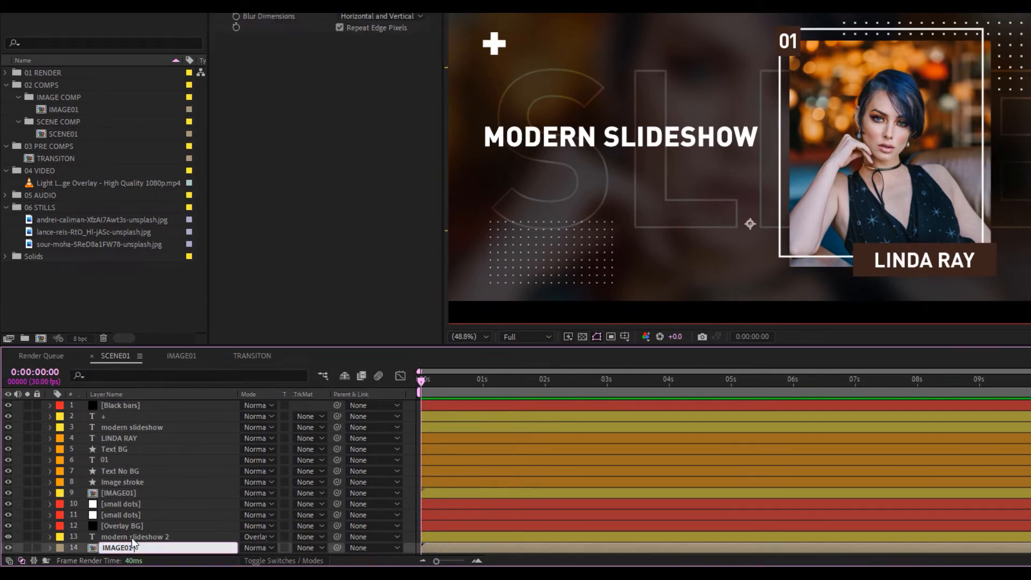
type("BG")
key("Return")
Keyframe IMAGE01 Position from 2084.7 at 0s to 1404.7 at 2s so it slides in
left_click(123, 492)
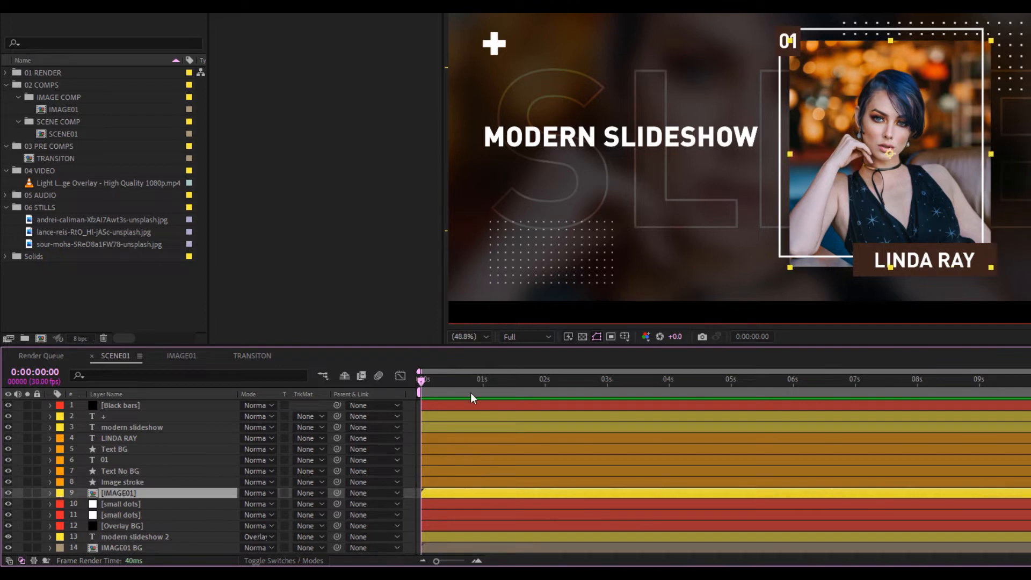
left_click(545, 381)
key("p")
left_click(83, 504)
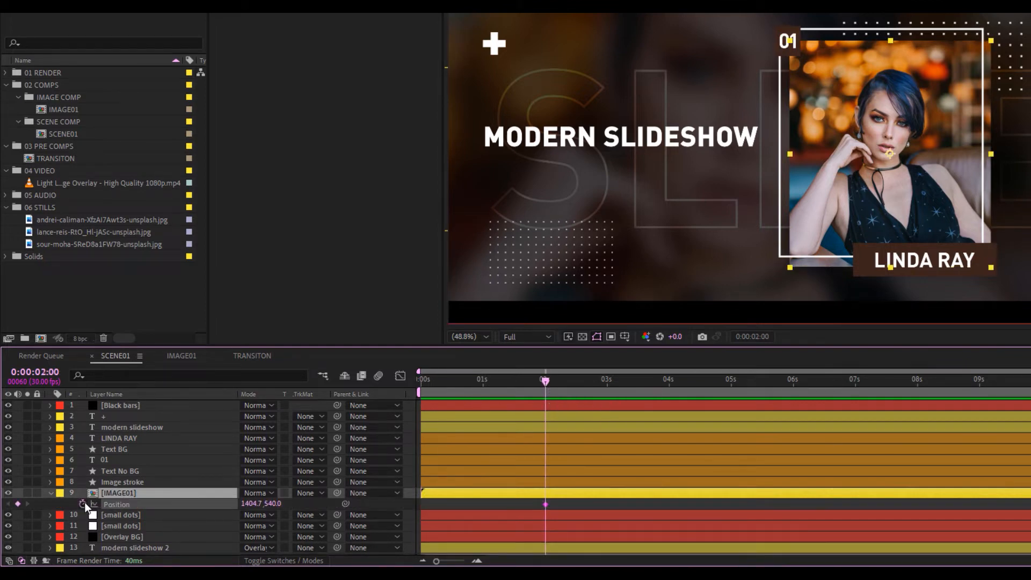
key("Home")
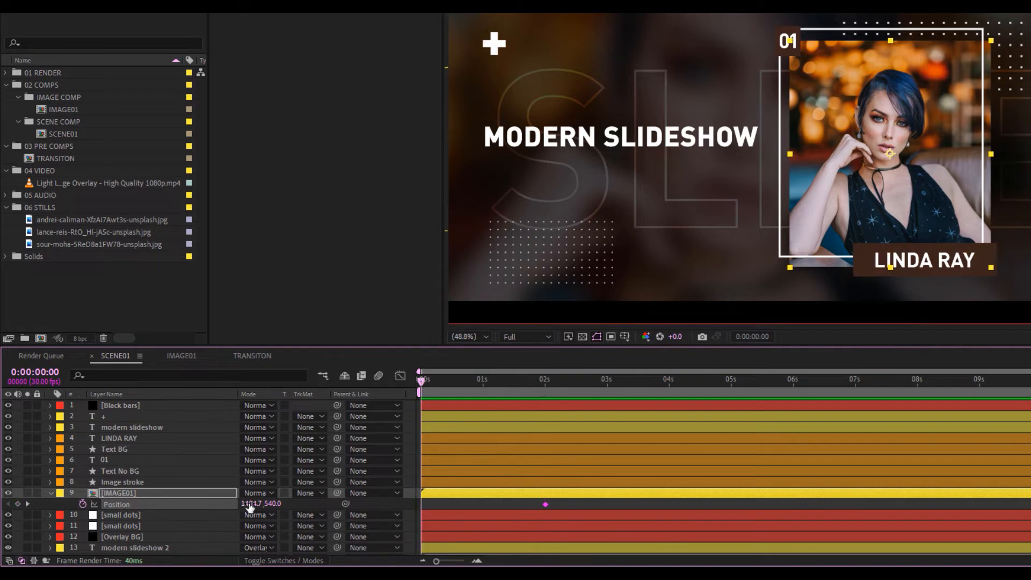
left_click_drag(259, 503, 283, 502)
left_click_drag(421, 380, 547, 382)
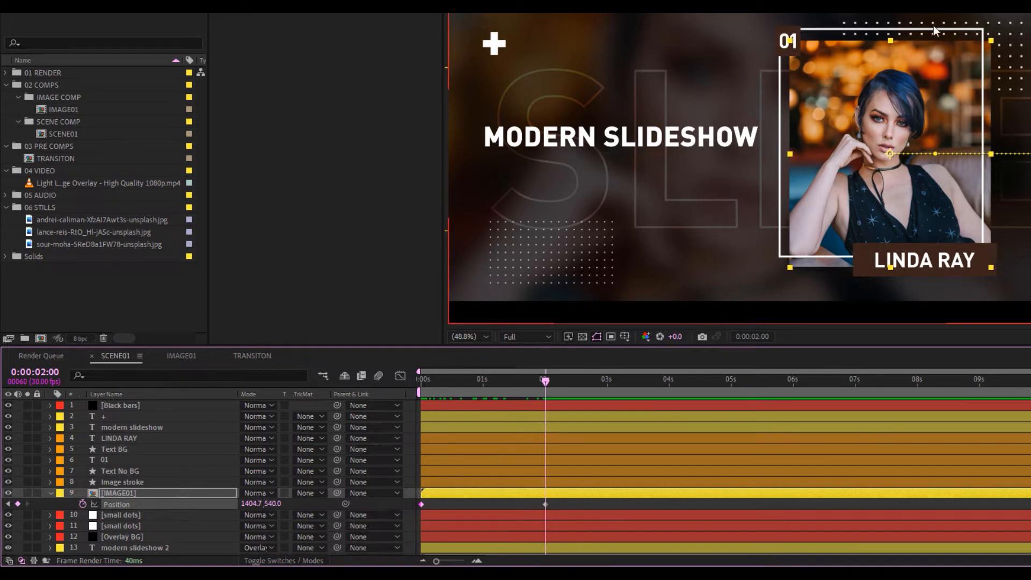
left_click(123, 480)
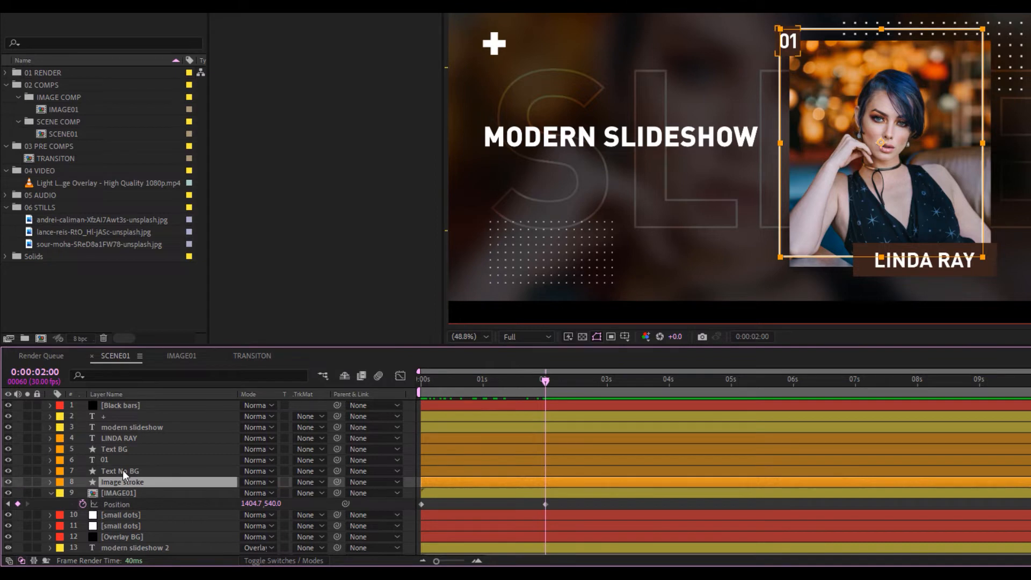
left_click(123, 469)
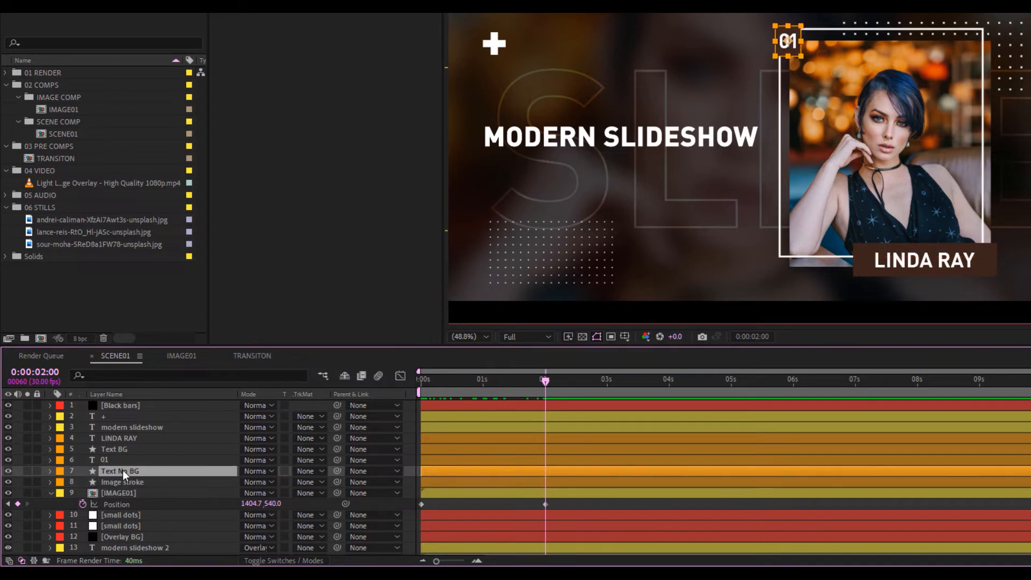
left_click(122, 437, "shift")
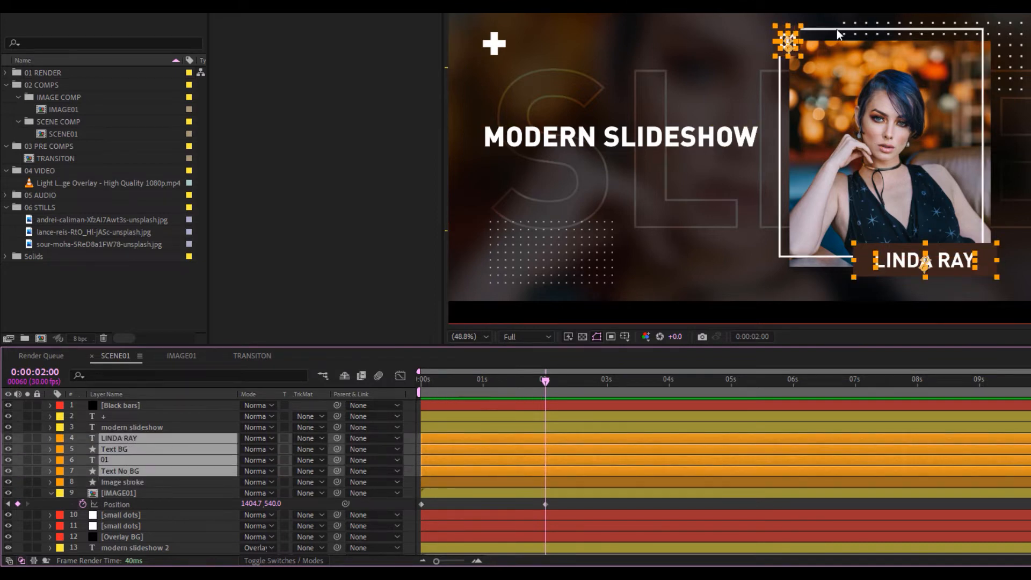
left_click_drag(337, 471, 145, 482)
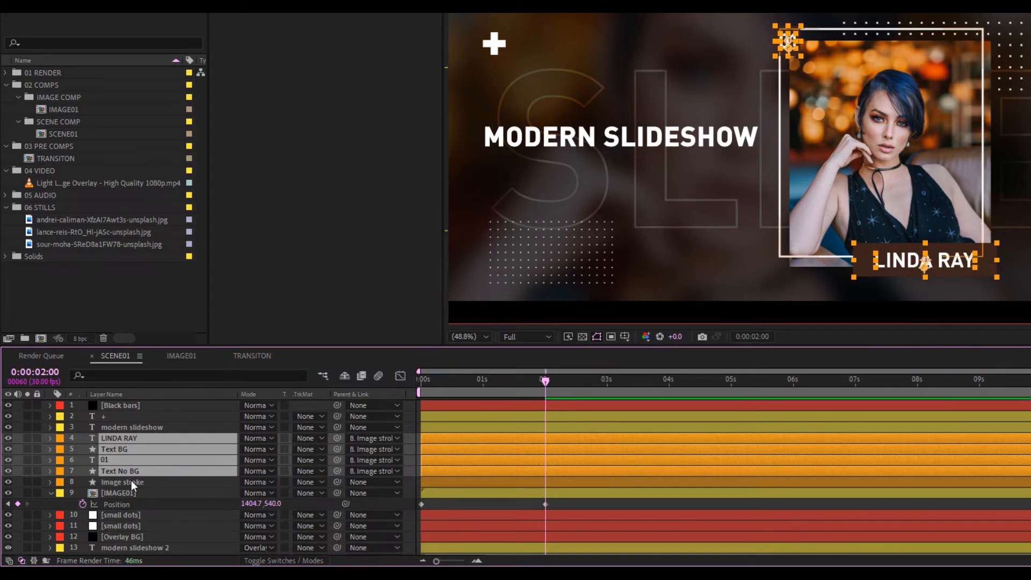
left_click(138, 482)
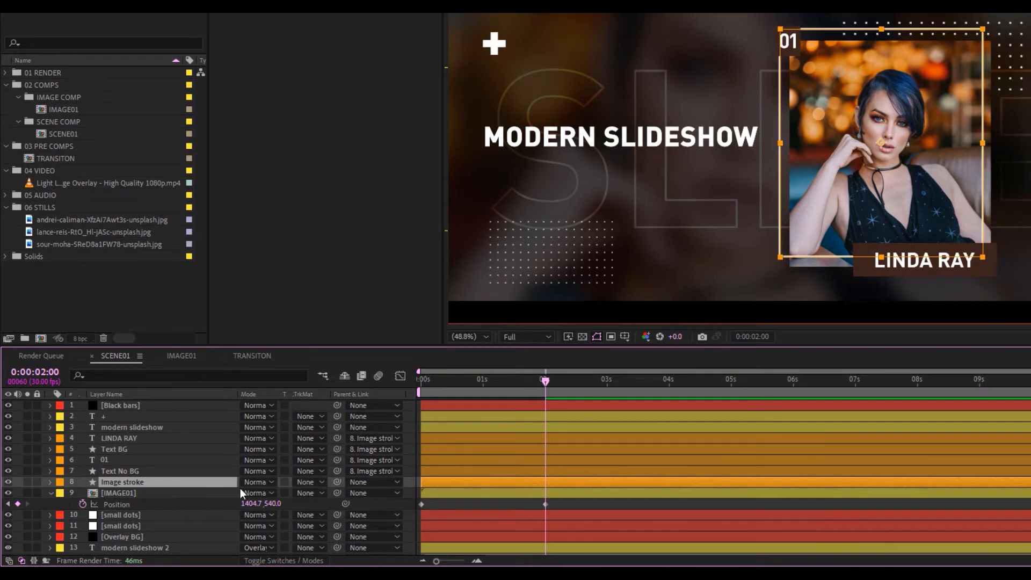
key("p")
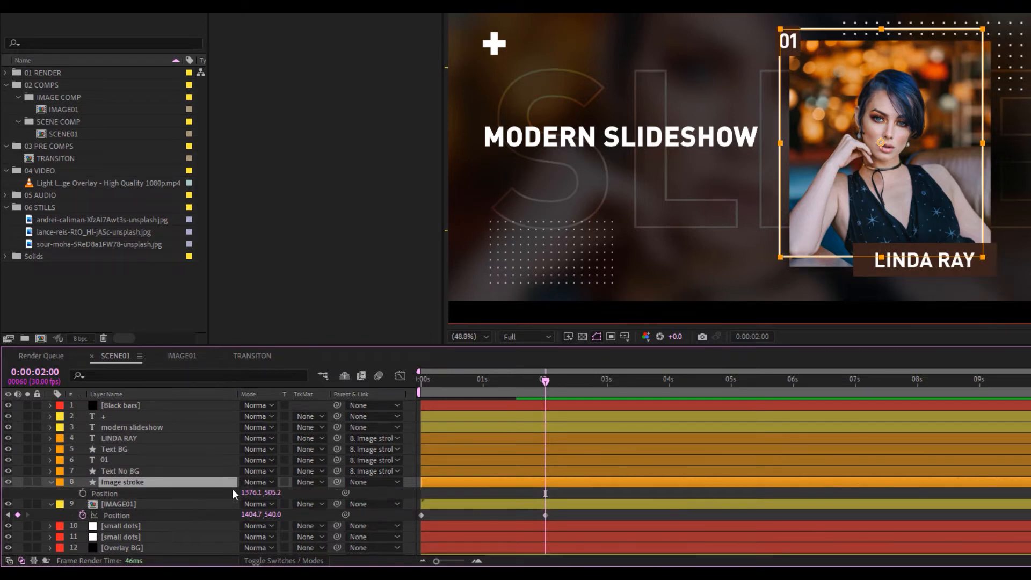
key("p")
key("p")
Key Image stroke Position at 2s and set X to about 2259 at 0s, off-screen right
left_click(82, 494)
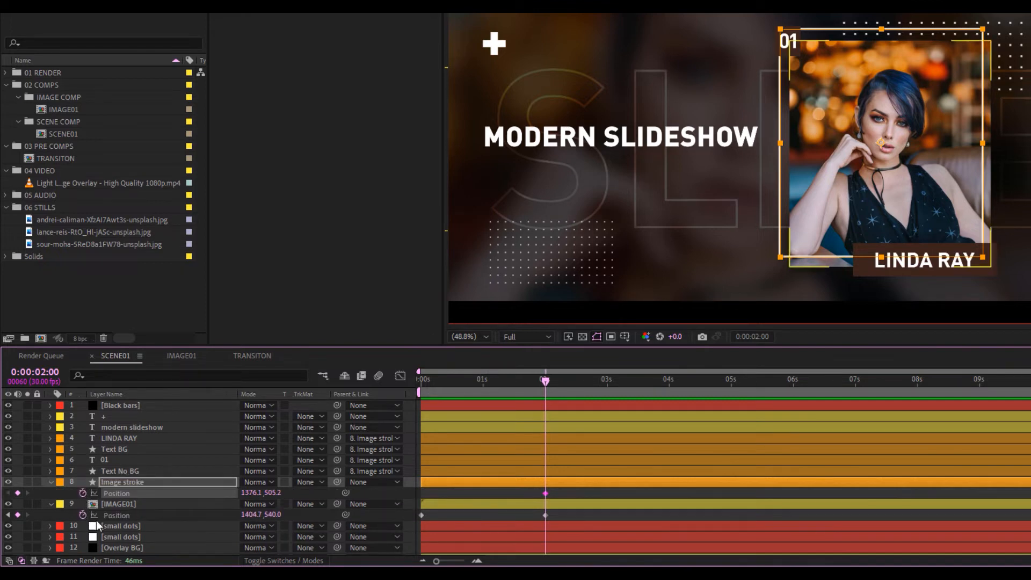
left_click_drag(536, 378, 414, 384)
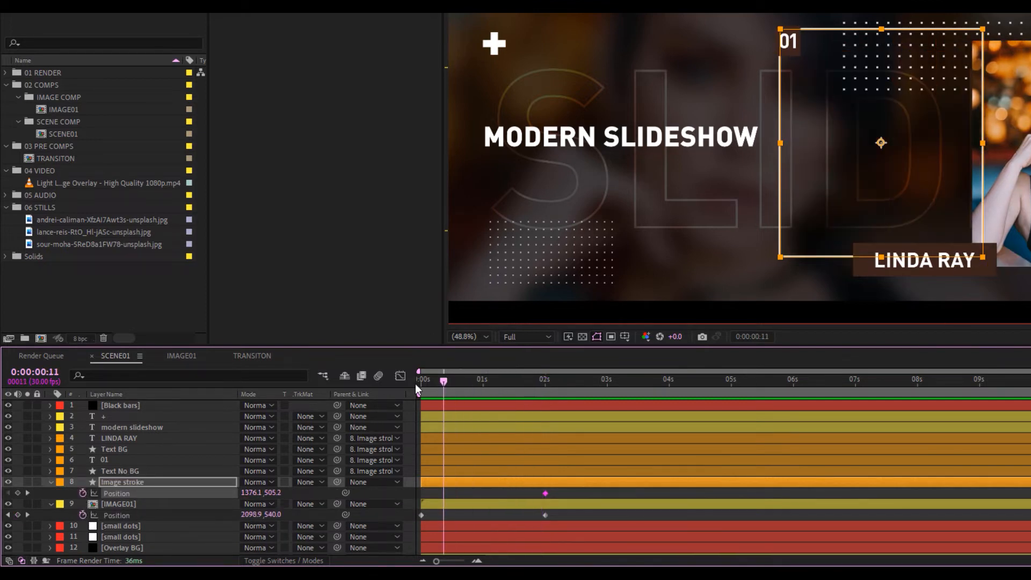
scroll(758, 199, "down", 2)
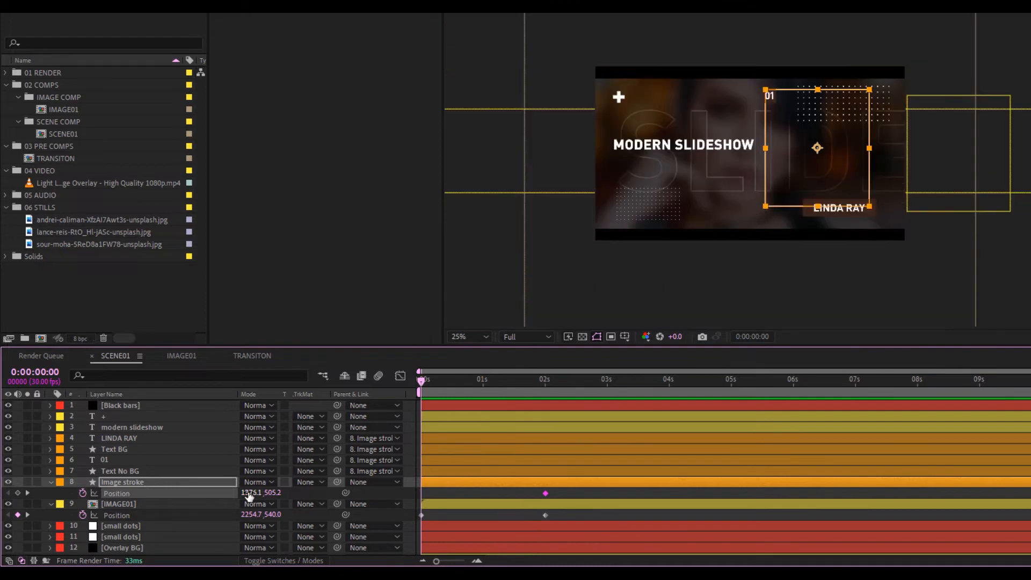
left_click_drag(246, 493, 397, 481)
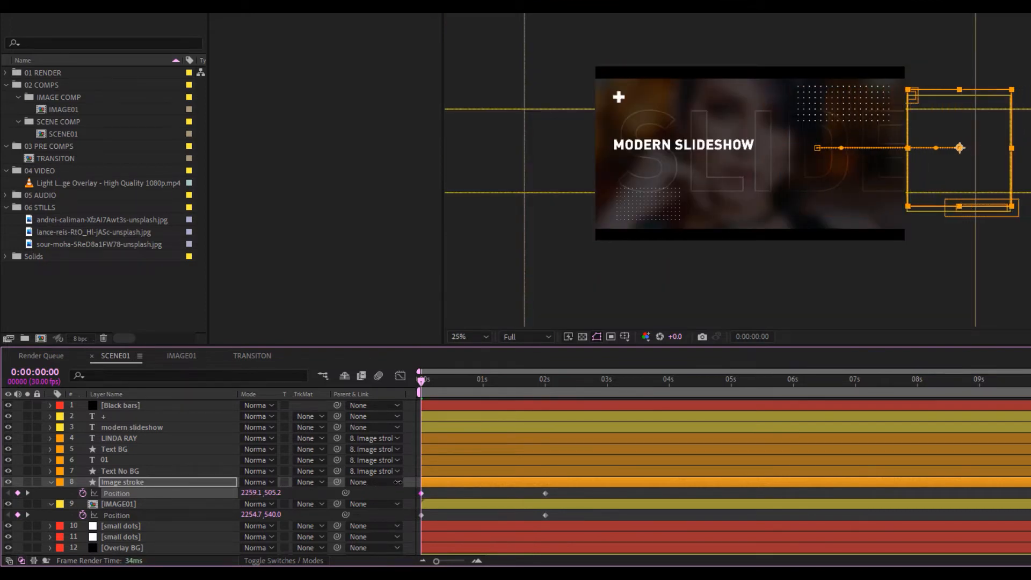
mouse_move(430, 381)
left_mouse_down()
mouse_move(566, 400)
mouse_move(467, 395)
mouse_move(482, 385)
left_mouse_up()
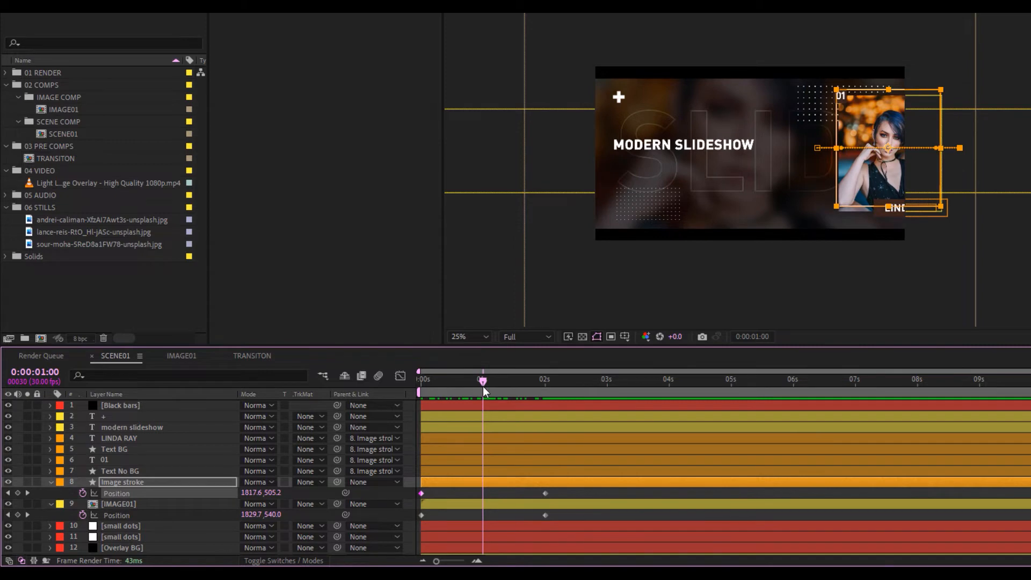
scroll(126, 504, "down", 1)
left_click(126, 504)
Key both small dots grids' Position at 1s and shift them about 215 px right at 0s
left_click(129, 517, "shift")
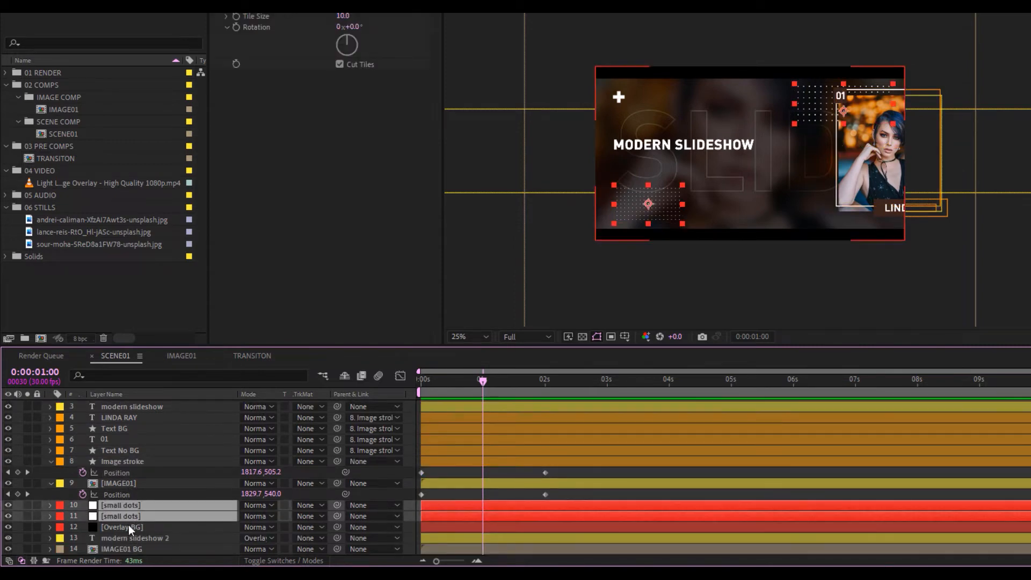
key("alt+shift+p")
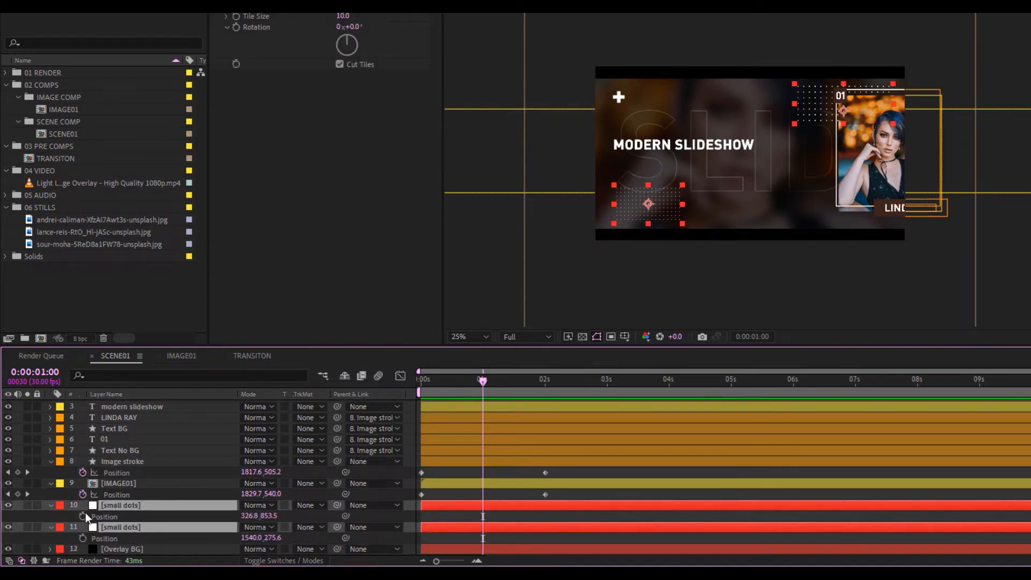
left_click_drag(483, 386, 358, 385)
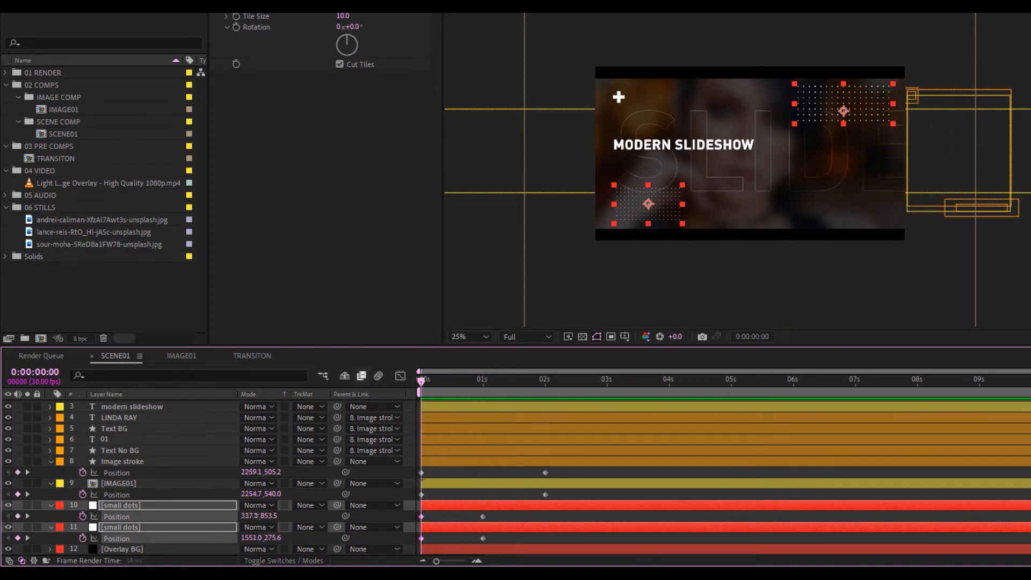
left_click_drag(257, 516, 387, 515)
scroll(214, 457, "up", 2)
left_click(136, 427)
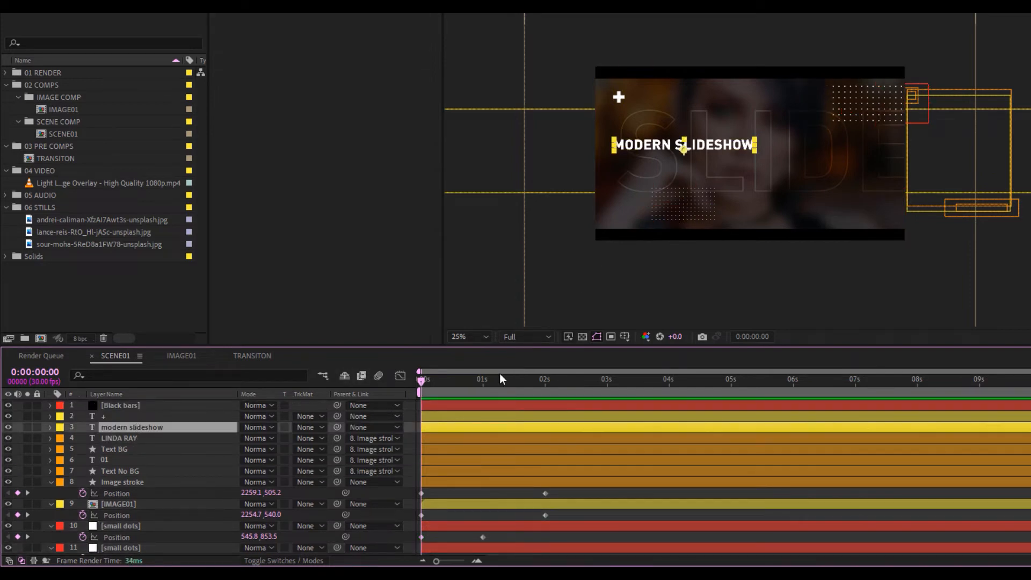
left_click_drag(473, 379, 512, 381)
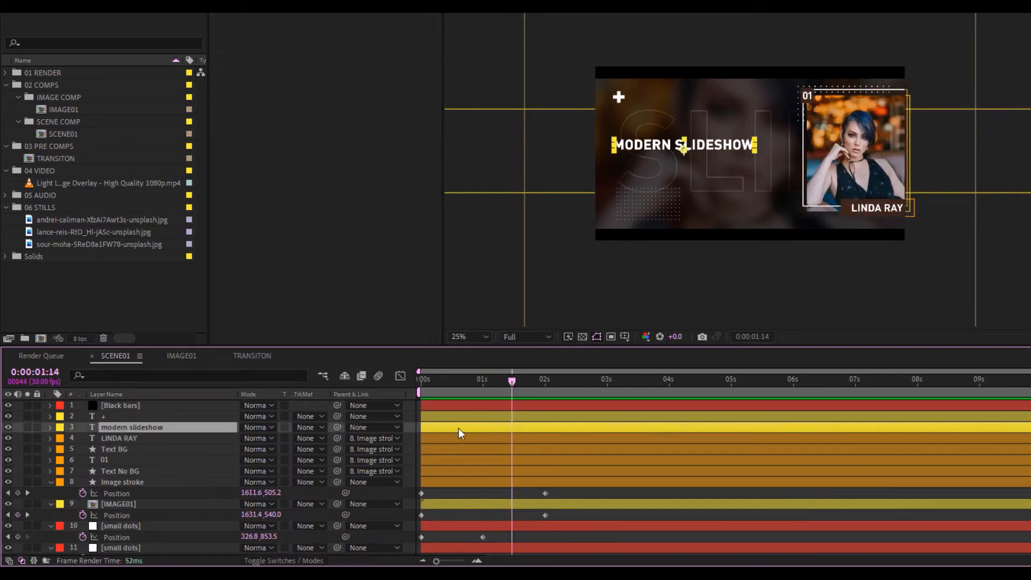
Key the modern slideshow title's Position at 1:14 and push it right at 0s
key("p")
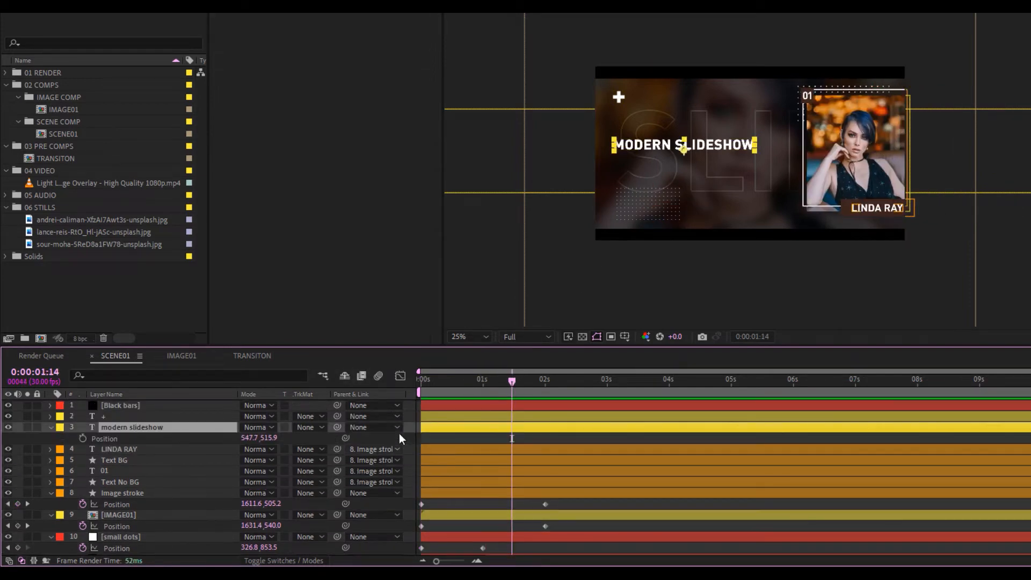
left_click(83, 439)
key("Home")
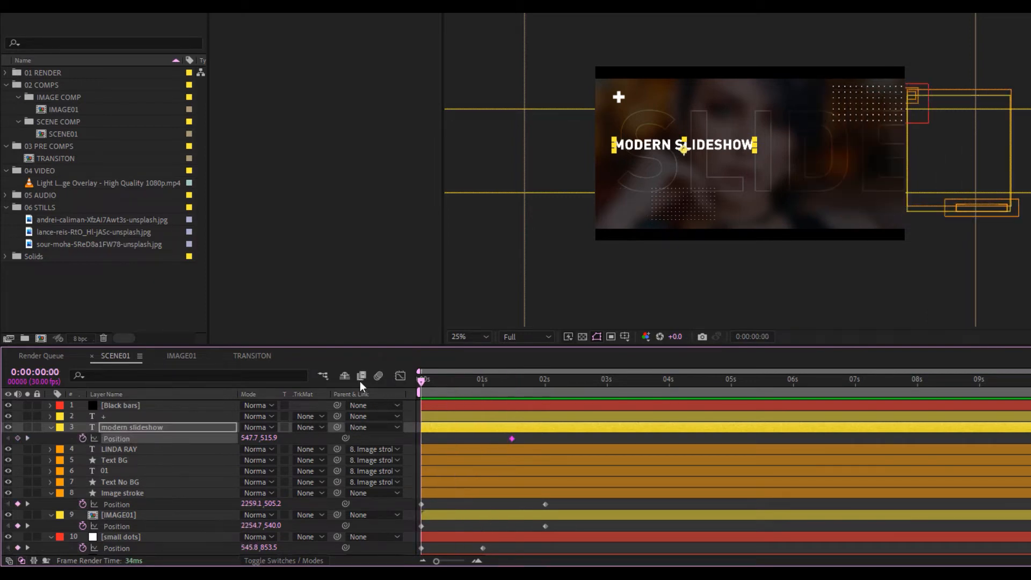
left_click_drag(247, 439, 429, 418)
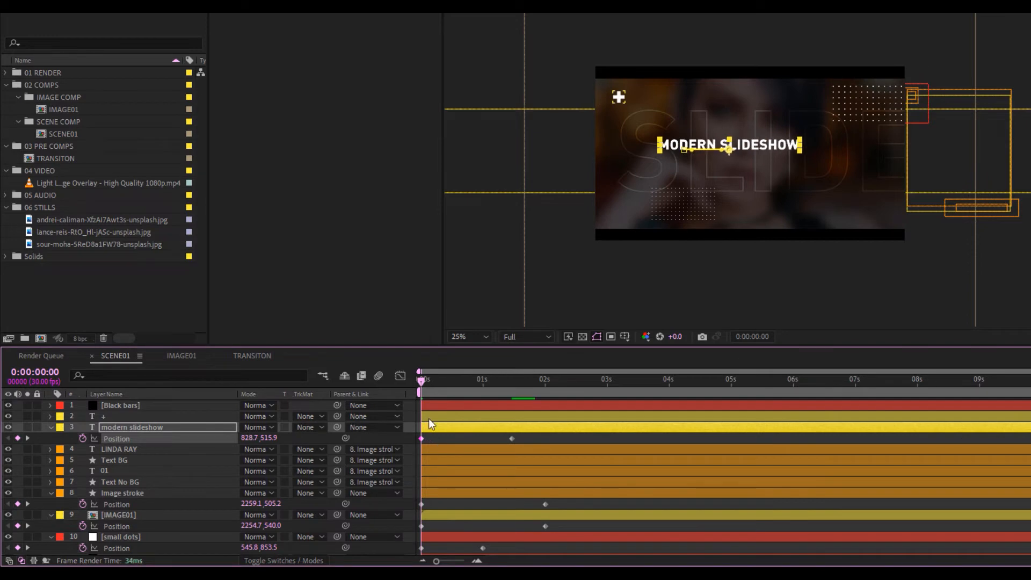
scroll(120, 473, "down", 3)
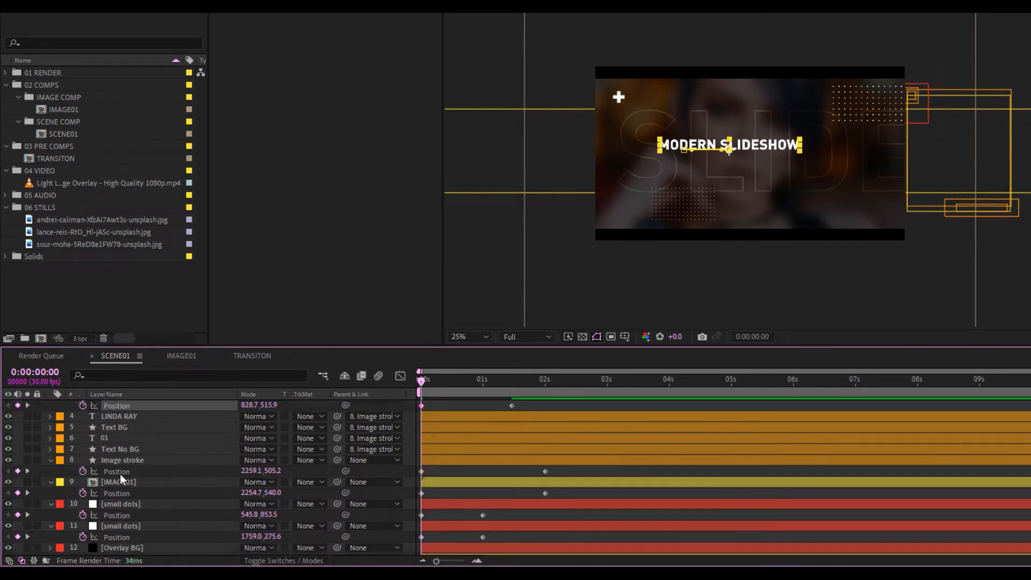
Key modern slideshow 2 Position at 547.7 at 0s and shift it slightly right at 8s
left_click(137, 536)
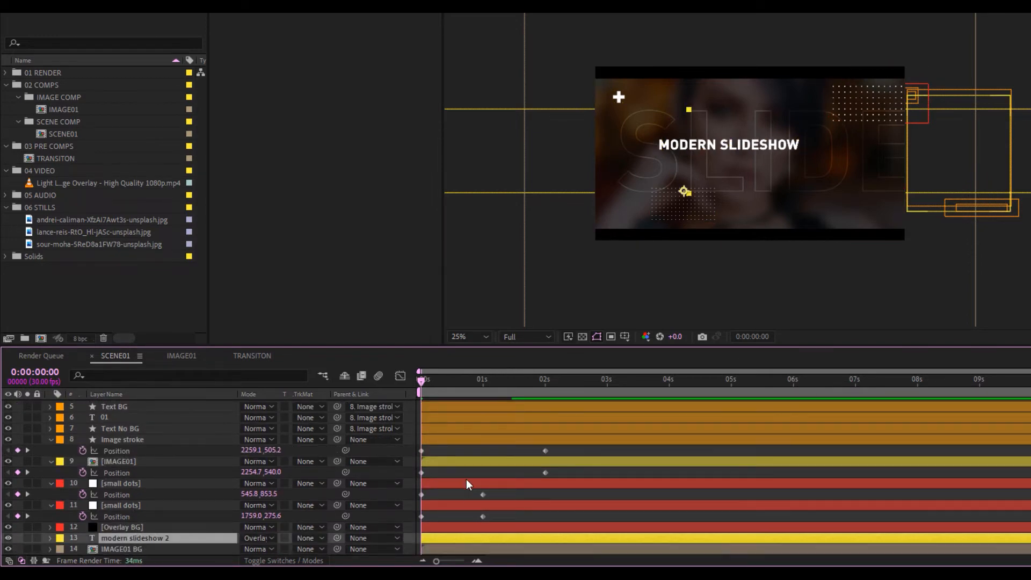
key("p")
scroll(81, 537, "down", 1)
left_click(83, 538)
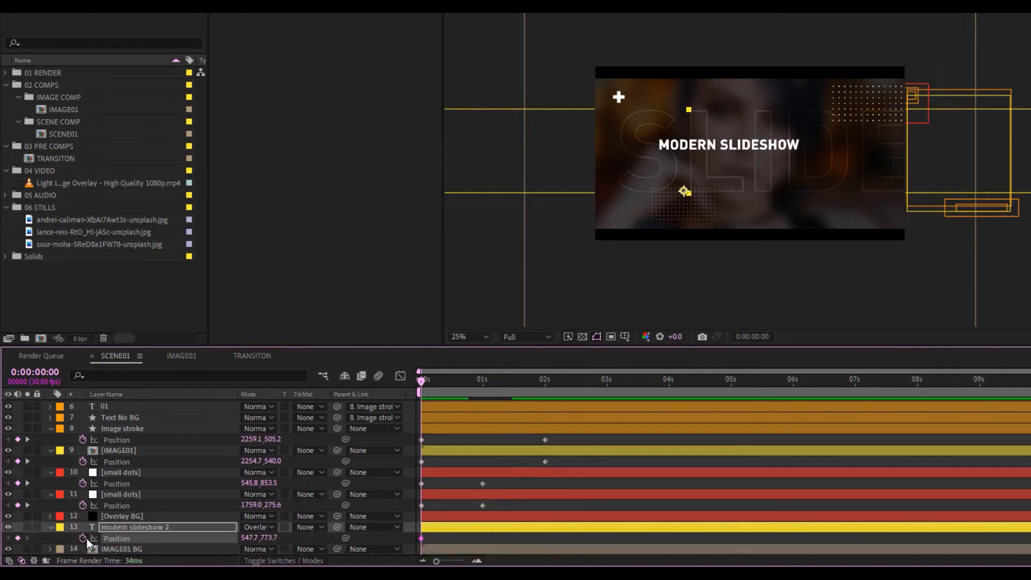
left_click_drag(491, 376, 920, 380)
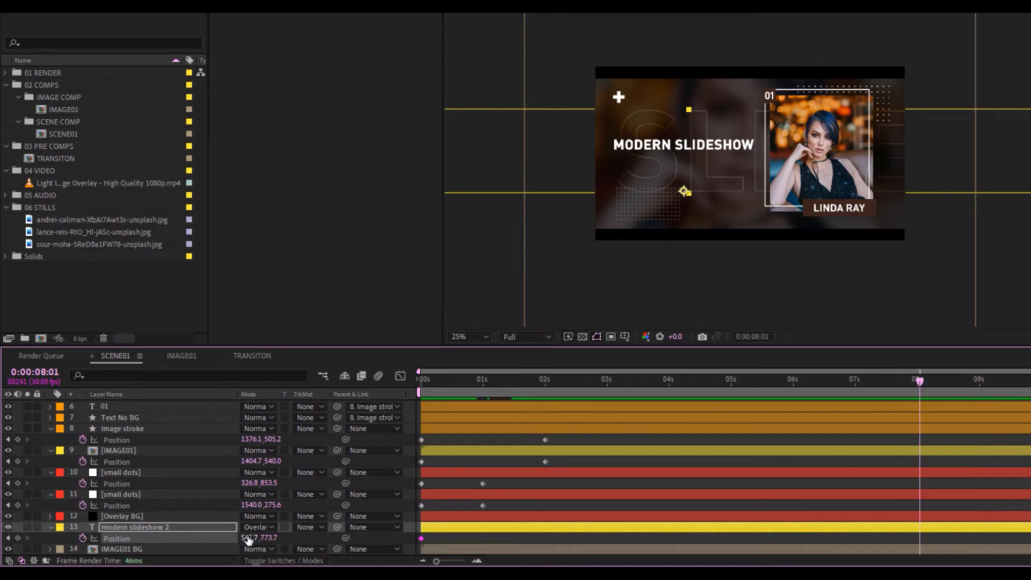
left_click_drag(248, 540, 306, 540)
Preview the animation, then select both background-text Position keyframes
key("space")
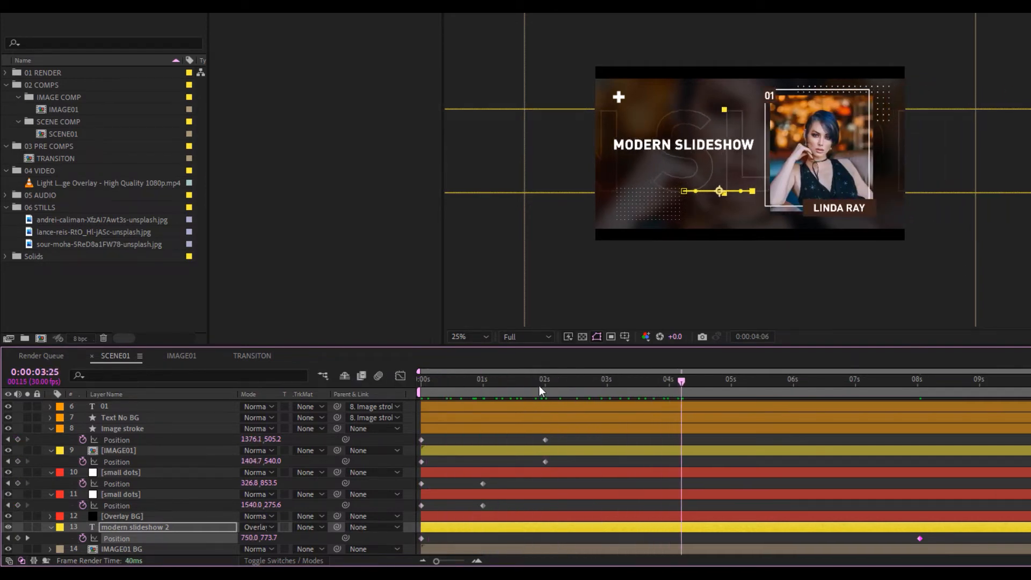
key("space")
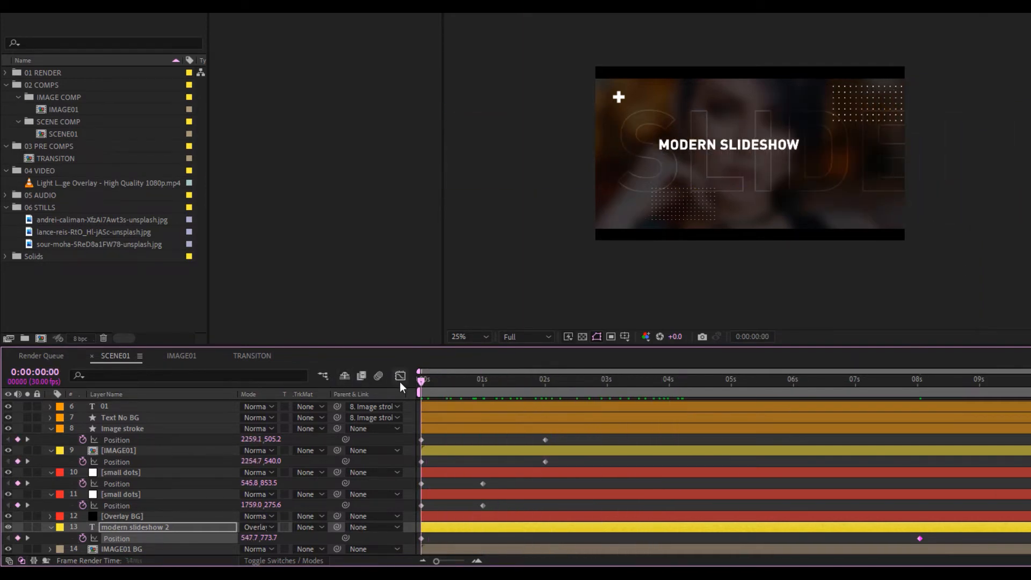
key("space")
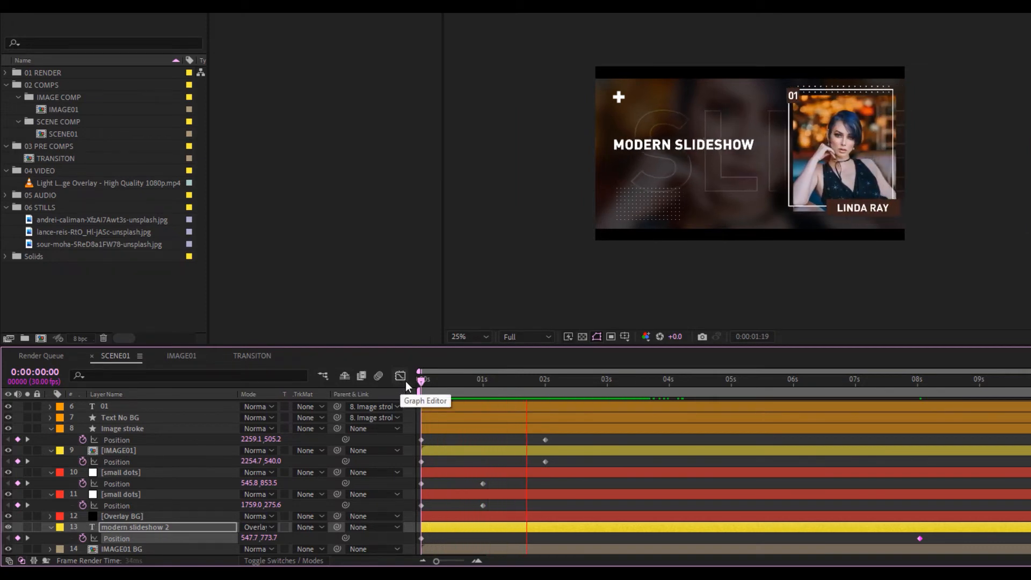
left_click(615, 387)
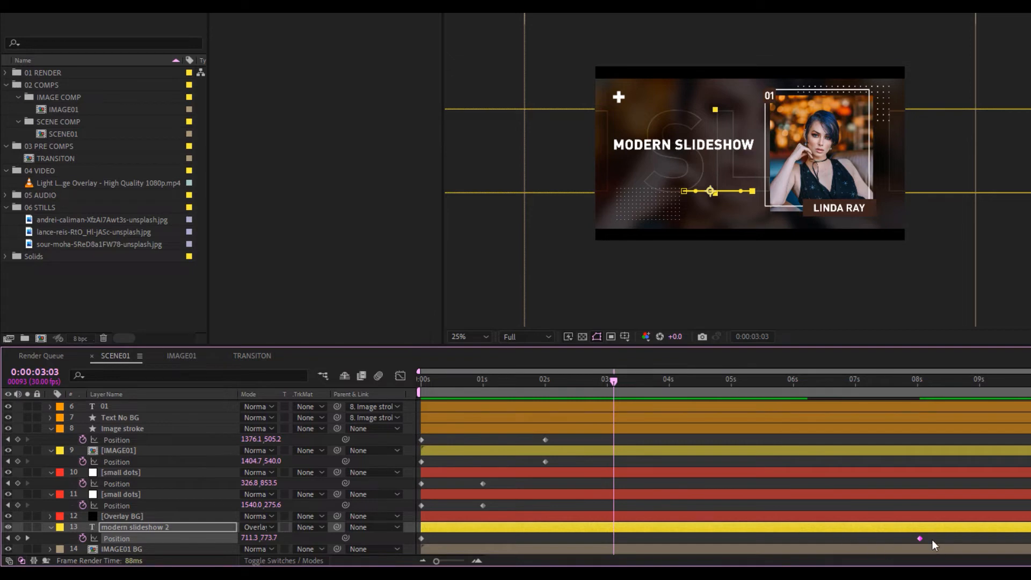
left_click_drag(933, 537, 419, 540)
right_click(421, 539)
mouse_move(562, 532)
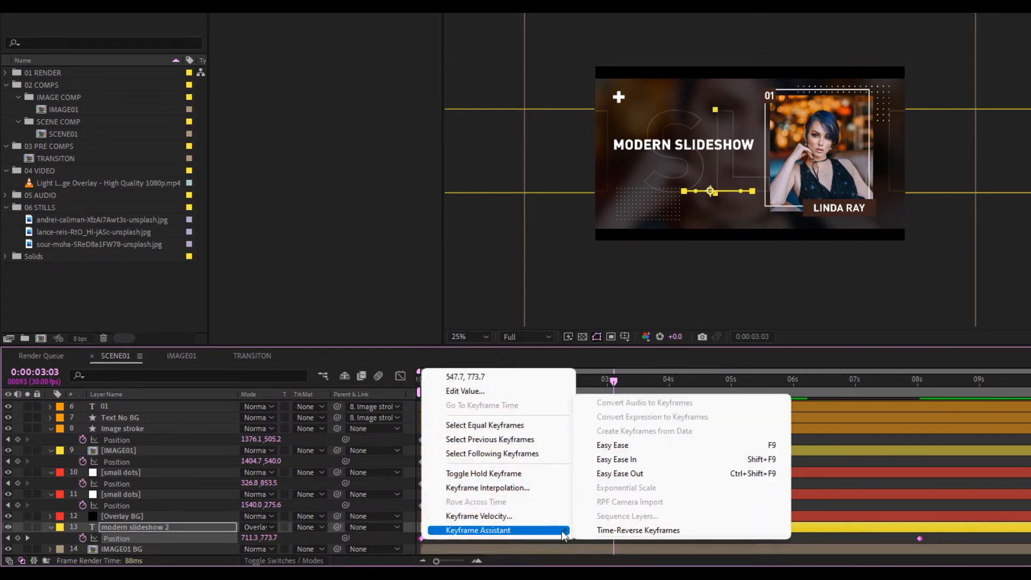
left_click(653, 530)
left_click(424, 379)
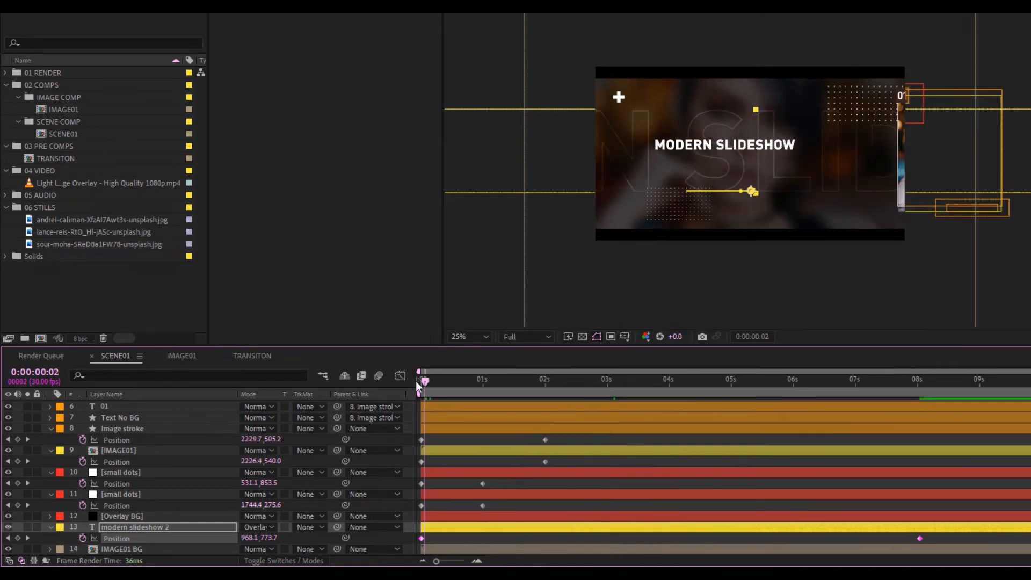
left_click_drag(416, 382, 401, 376)
key("space")
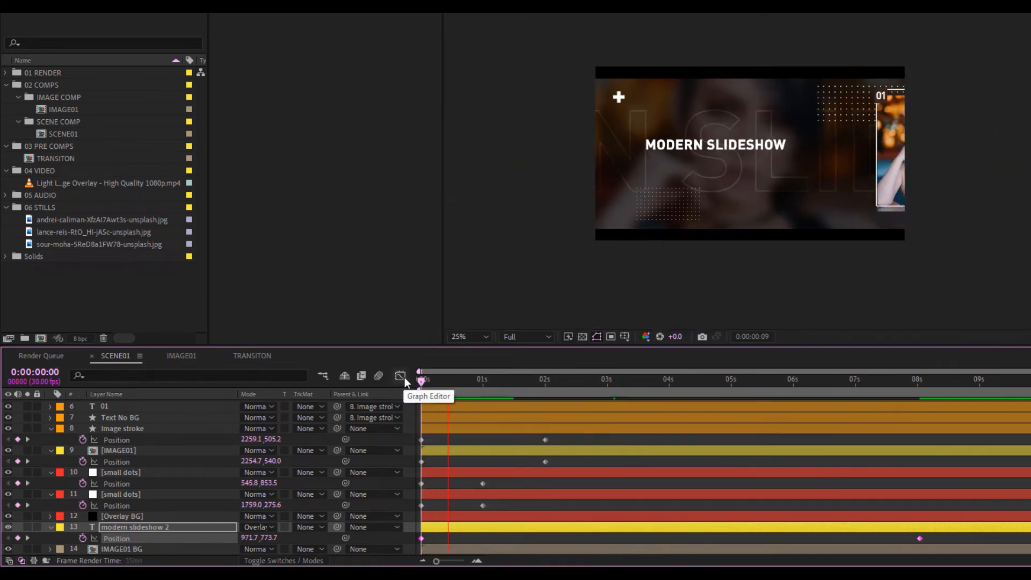
key("space")
left_click(26, 526)
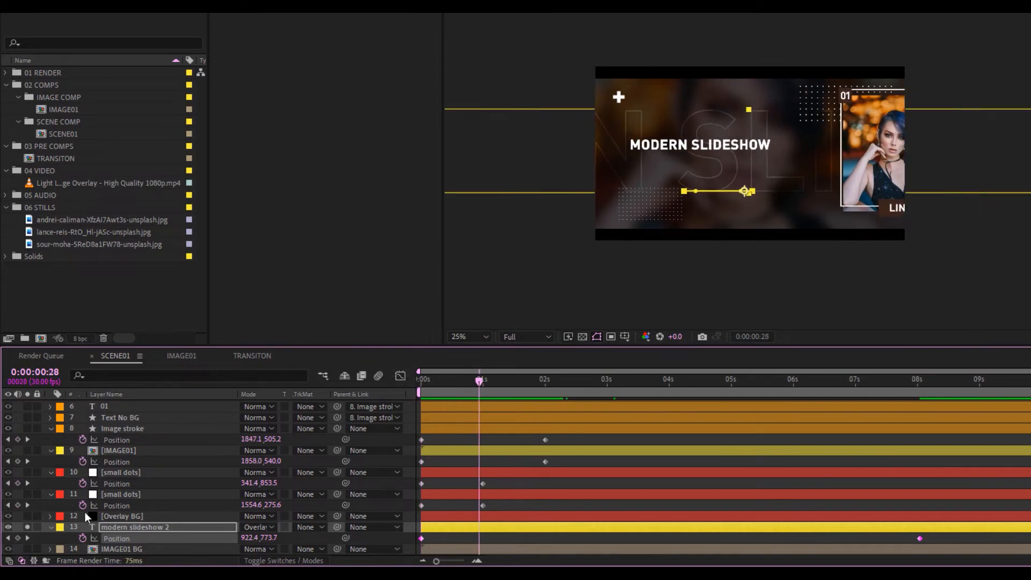
left_click(421, 378)
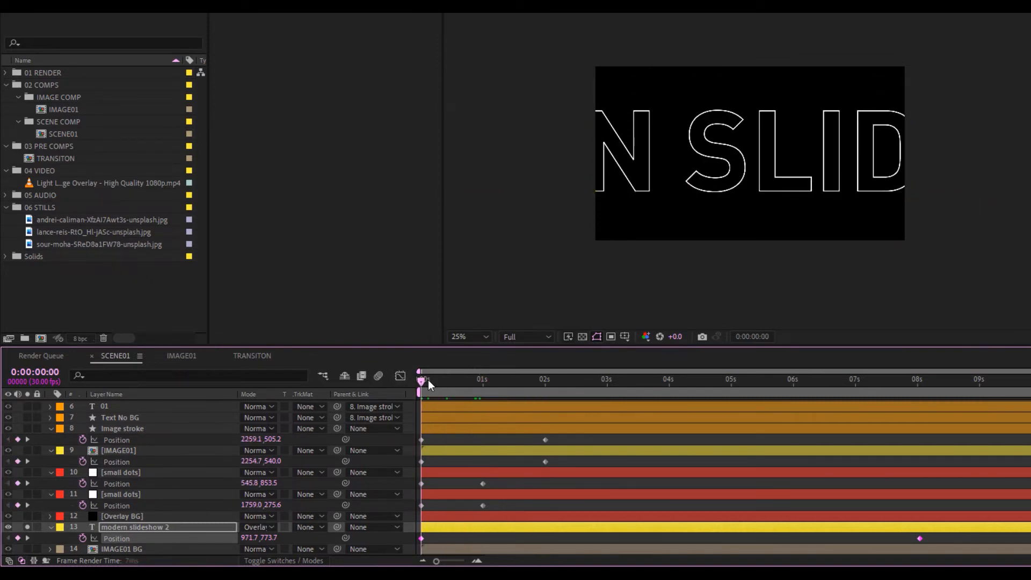
key("space")
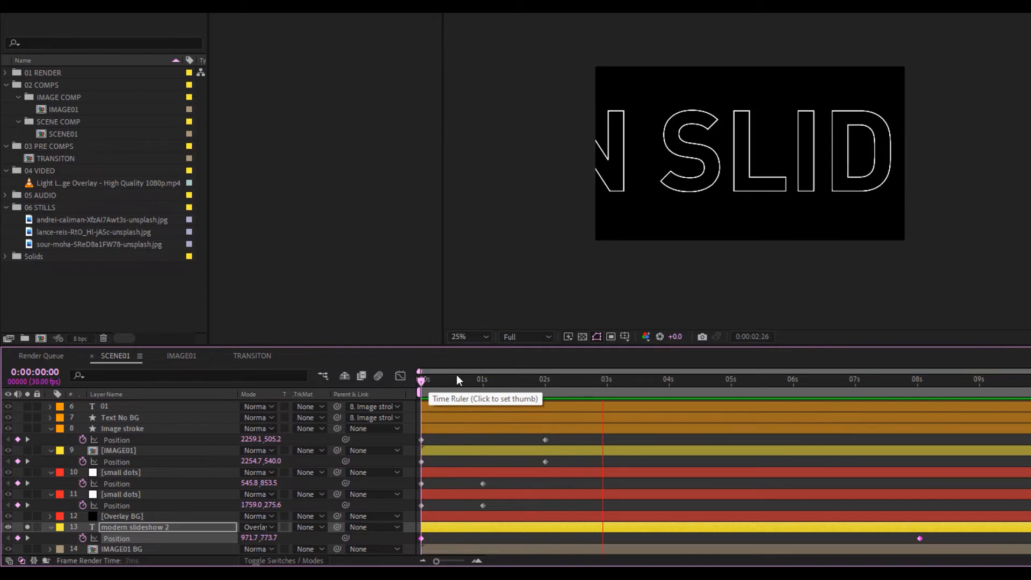
key("space")
left_click(26, 527)
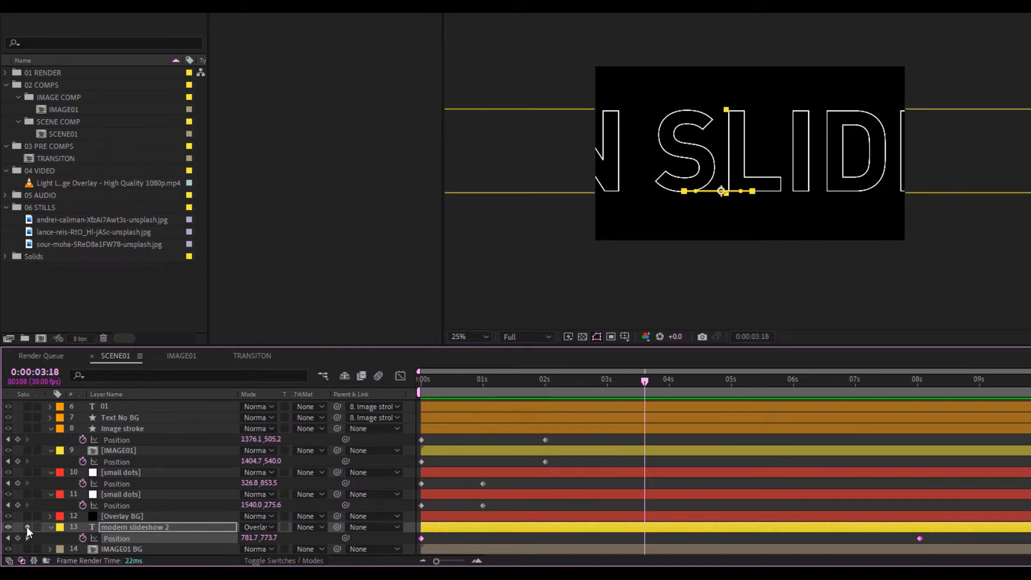
scroll(144, 449, "up", 2)
scroll(144, 449, "up", 2)
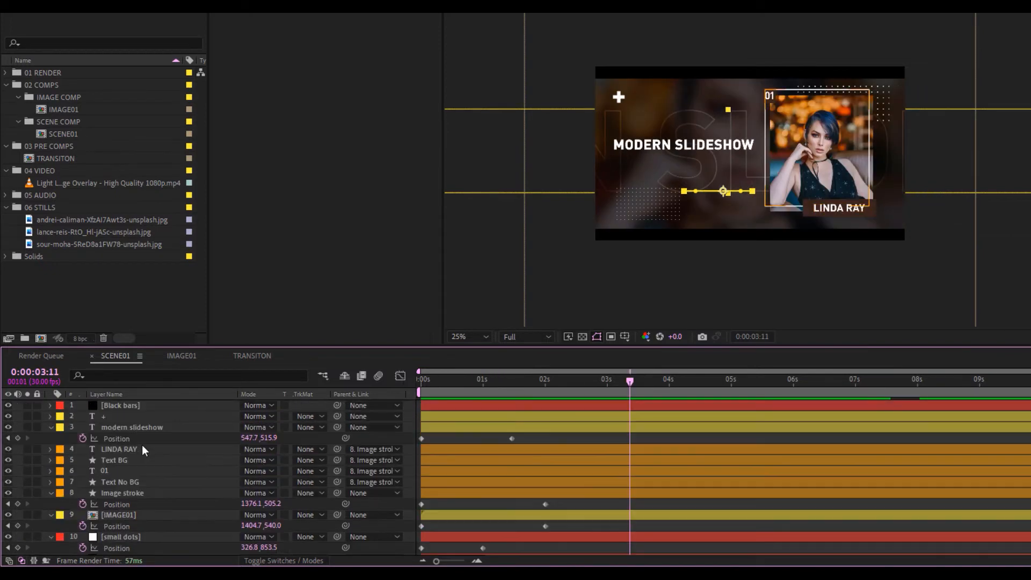
scroll(142, 443, "down", 4)
scroll(151, 443, "up", 4)
left_click(73, 431)
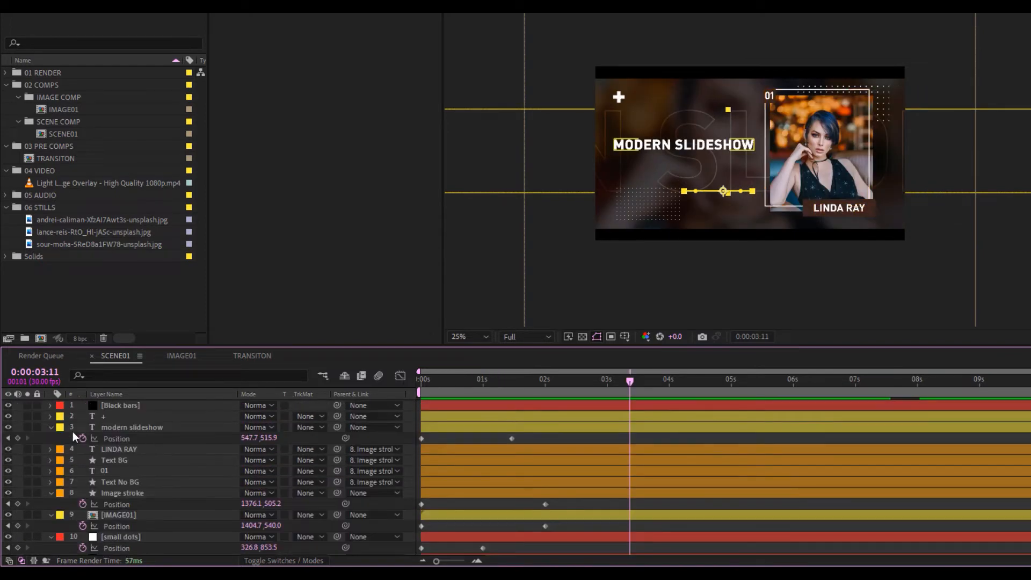
left_click(108, 415)
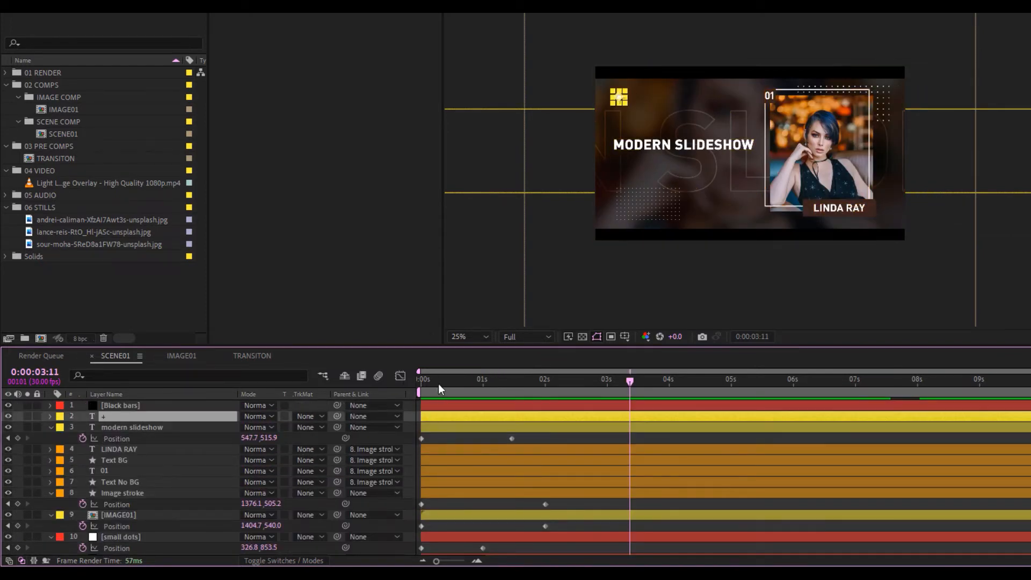
Add the expression time*70 to the plus sign layer's Rotation at the first frame
left_click_drag(438, 383, 402, 379)
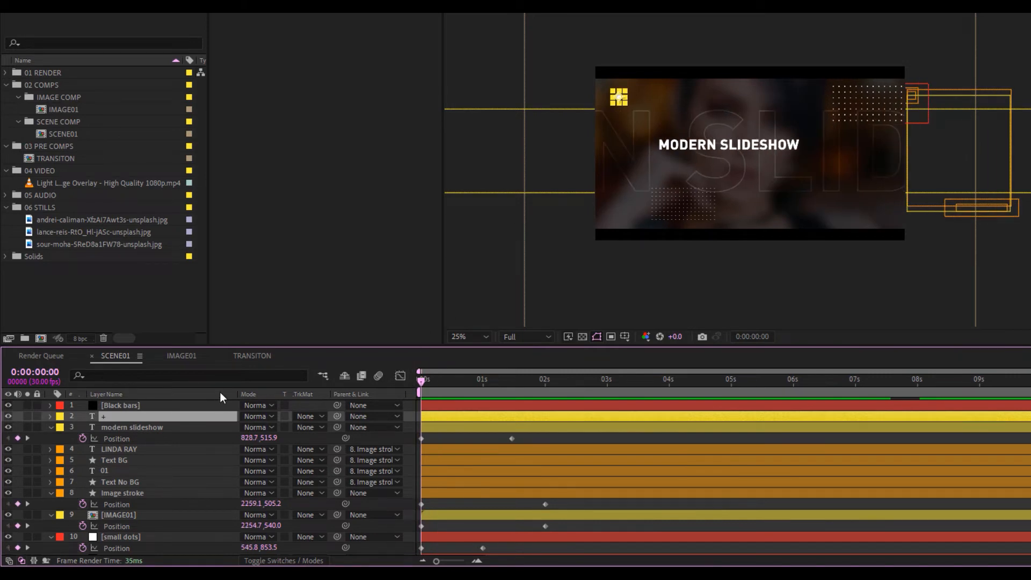
key("r")
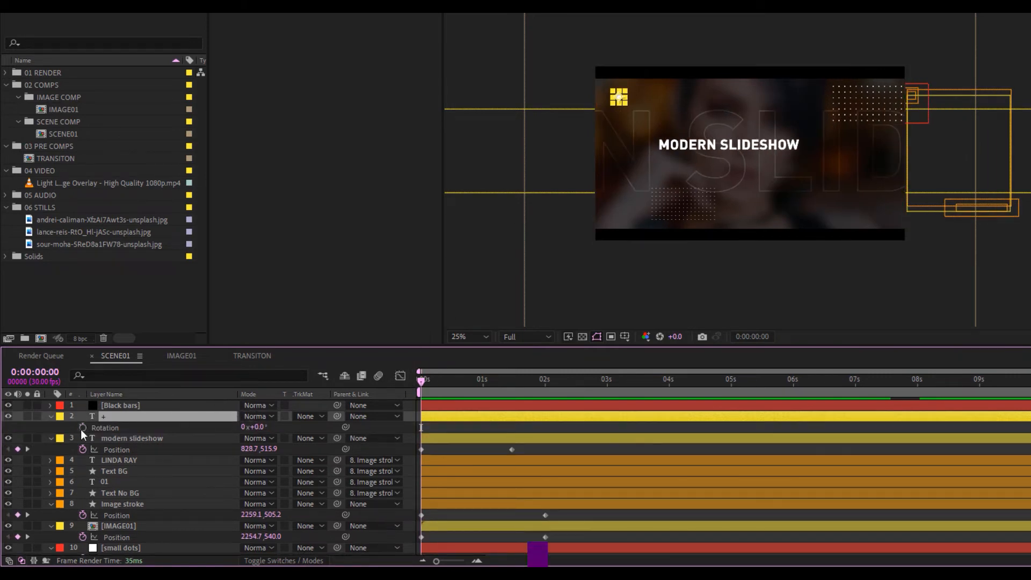
left_click(84, 426, "alt")
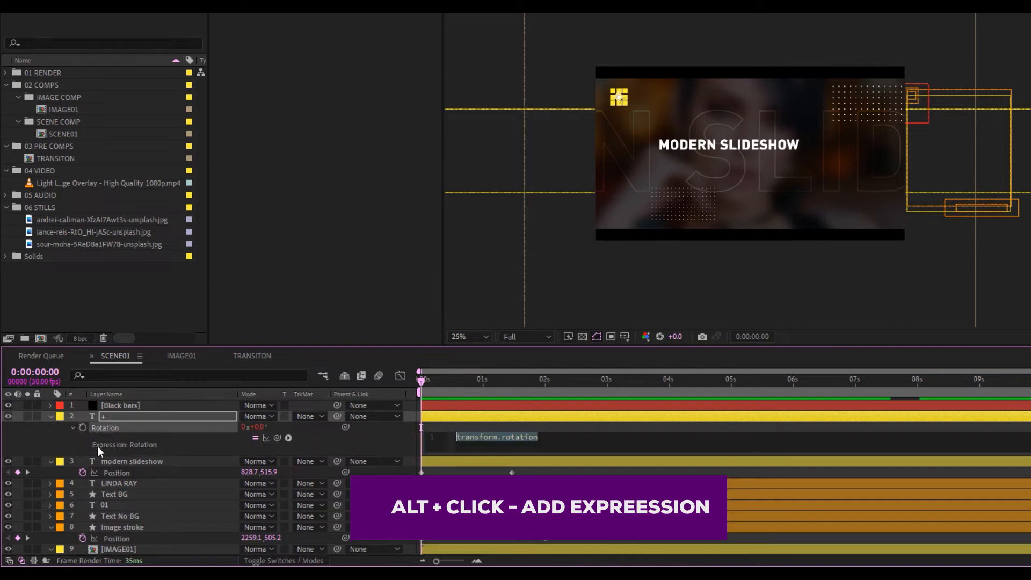
type("time*70")
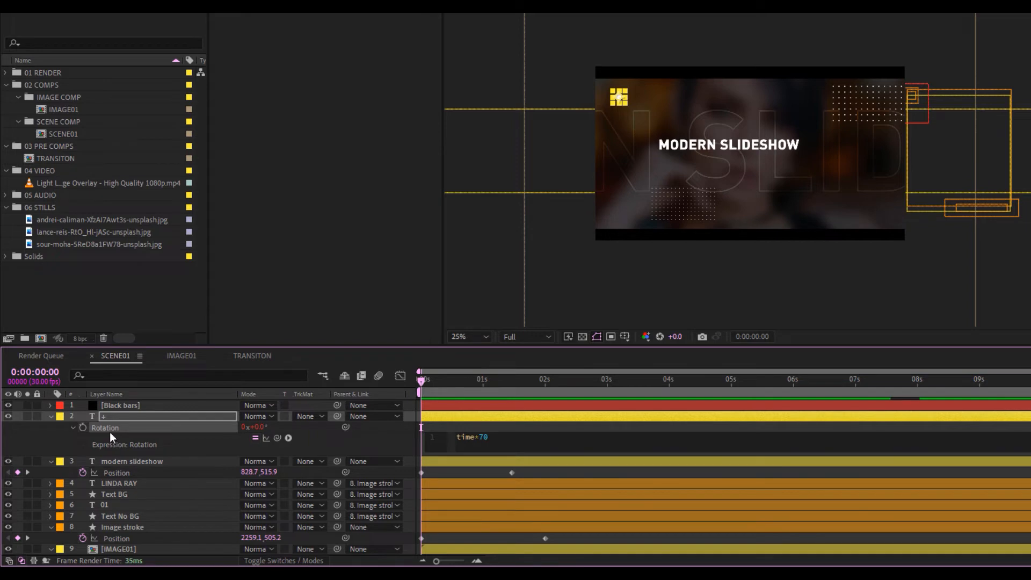
left_click(105, 434)
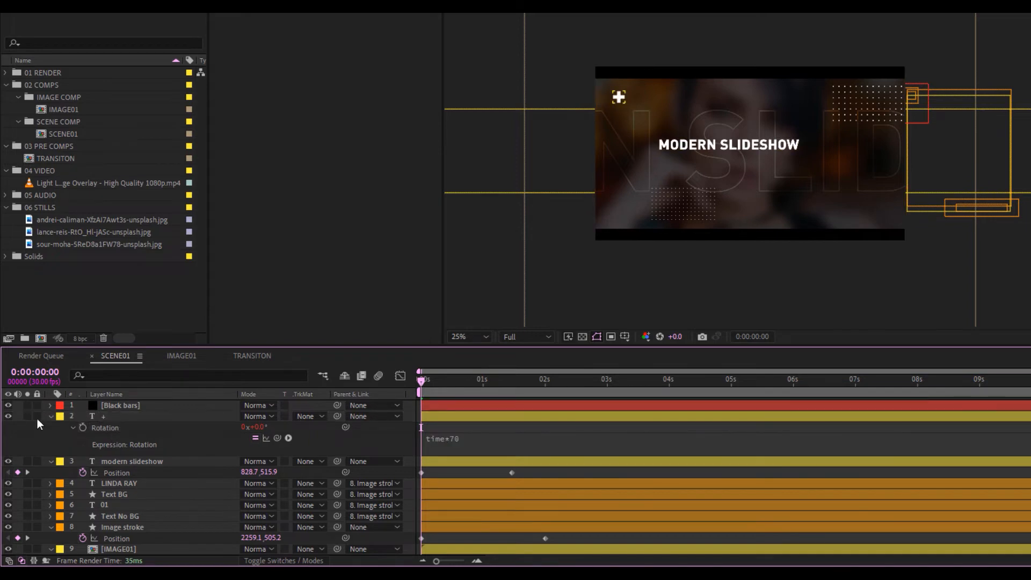
Solo the plus layer to preview its spin, then preview the whole comp
left_click(27, 416)
key("space")
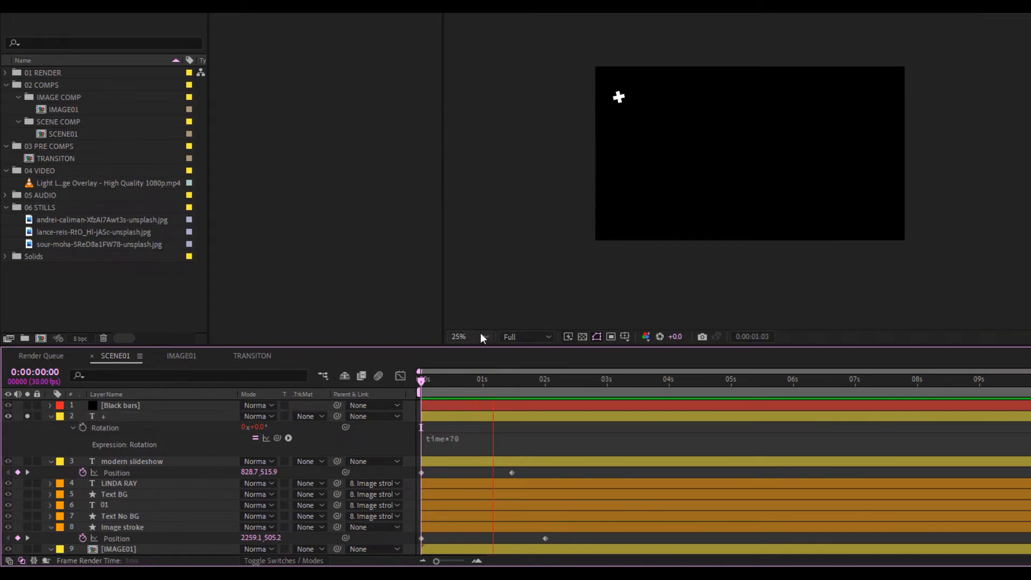
left_click(483, 337)
left_click(478, 105)
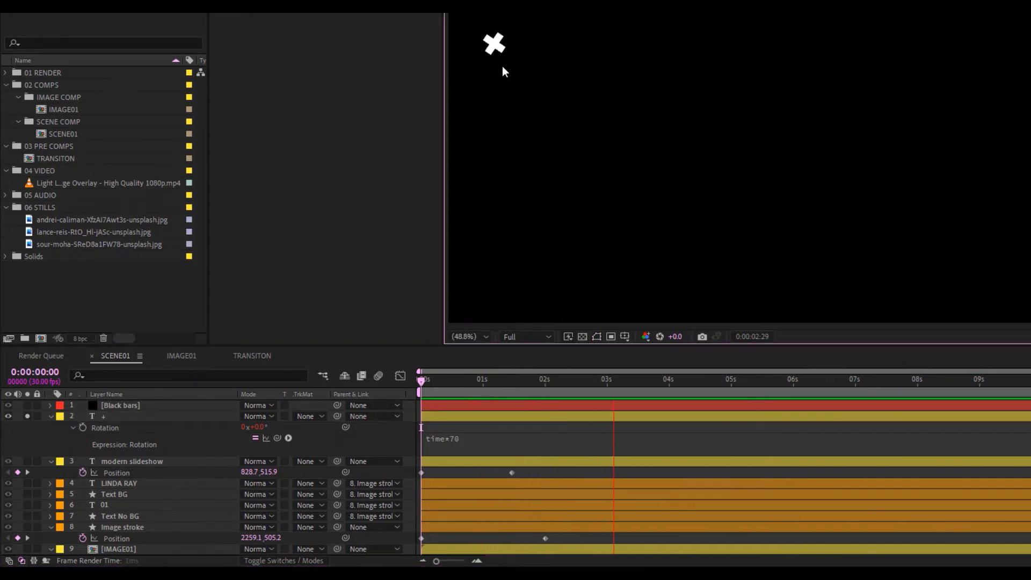
left_click(47, 417)
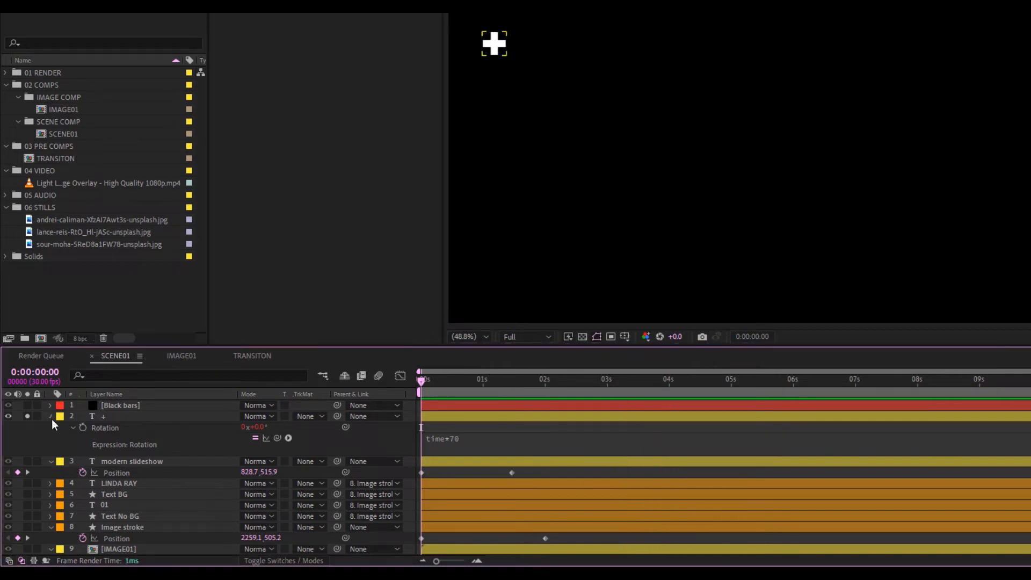
left_click(50, 416)
left_click(27, 416)
key("space")
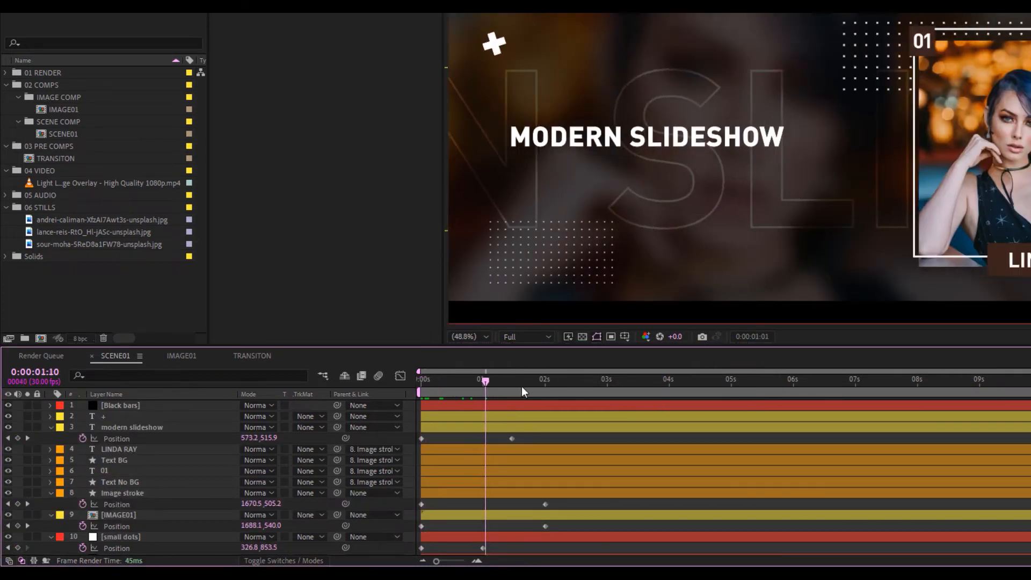
Apply Easy Ease to the Position keyframes of layers 8–11
left_click_drag(521, 386, 592, 393)
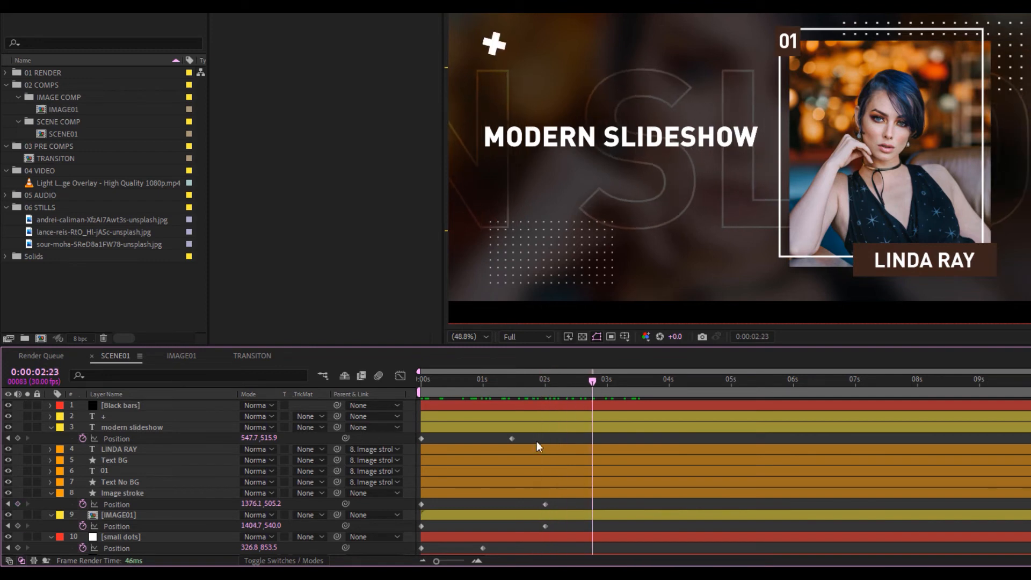
left_click(619, 439)
left_click_drag(645, 450, 403, 516)
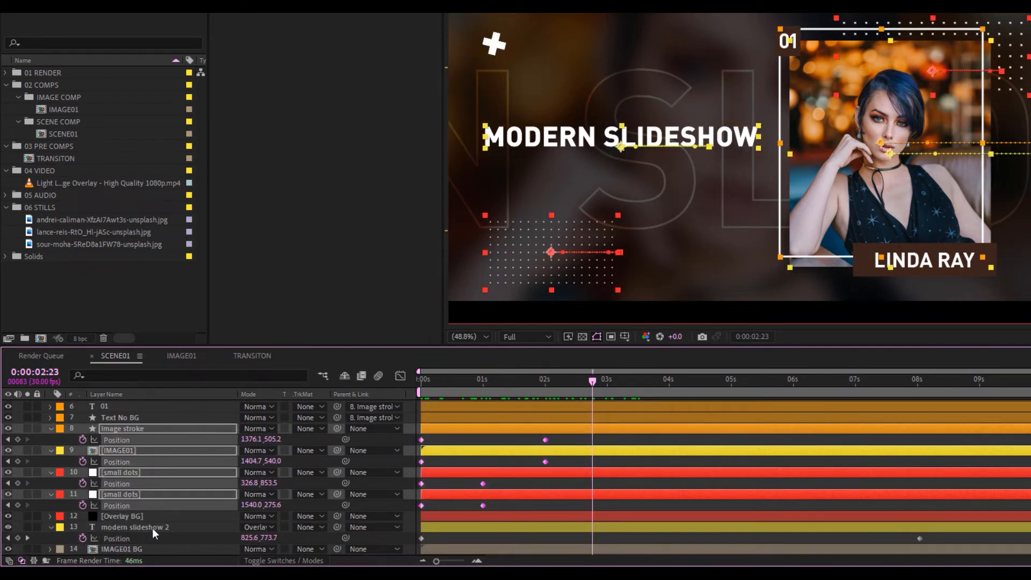
right_click(545, 443)
mouse_move(678, 434)
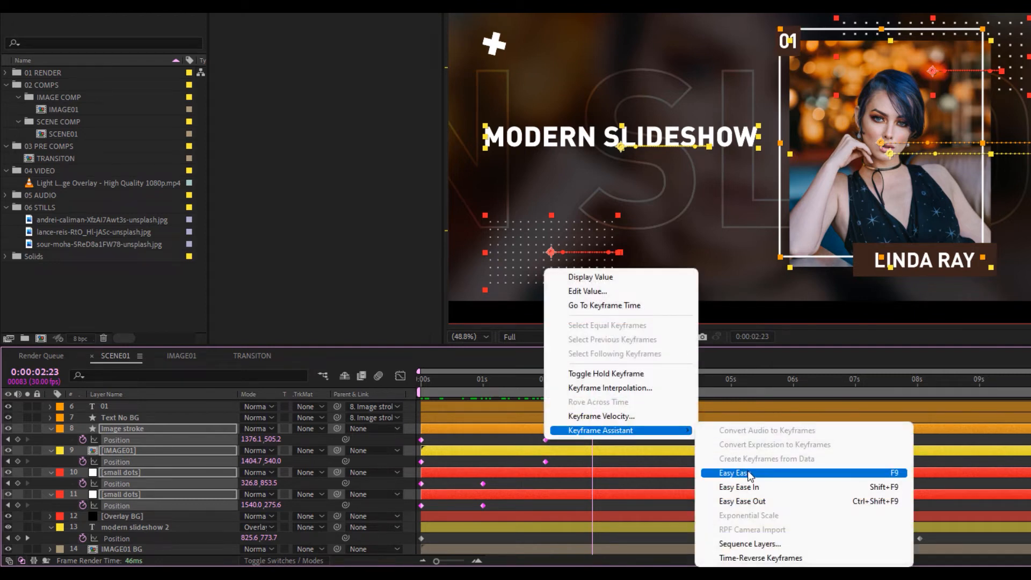
left_click(709, 472)
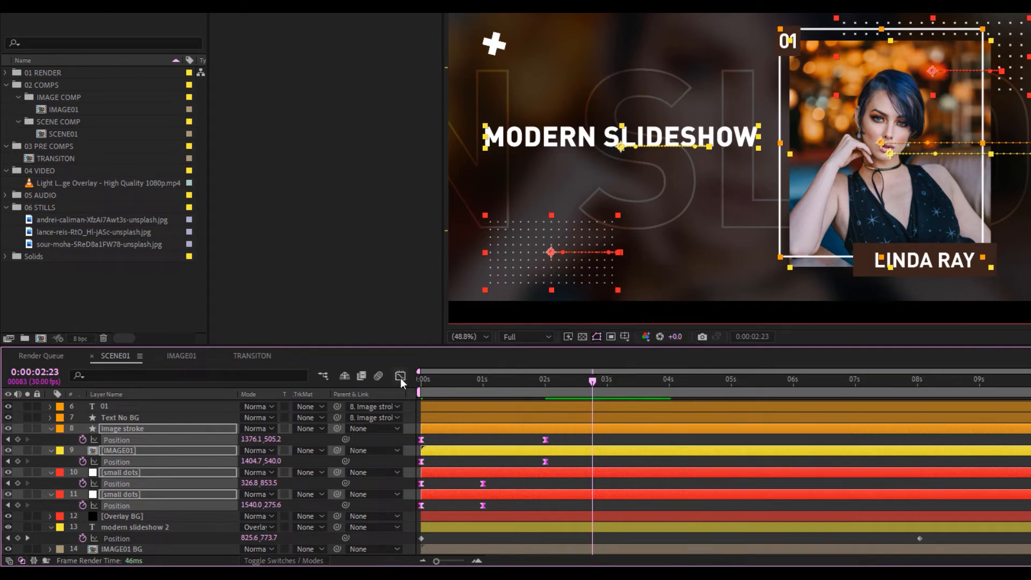
In the Graph Editor, shape the speed curves so slide-ins start fast and settle slowly
left_click(400, 376)
left_click_drag(454, 484, 395, 564)
left_click_drag(431, 525, 409, 544)
left_click_drag(574, 488, 409, 525)
left_click(400, 375)
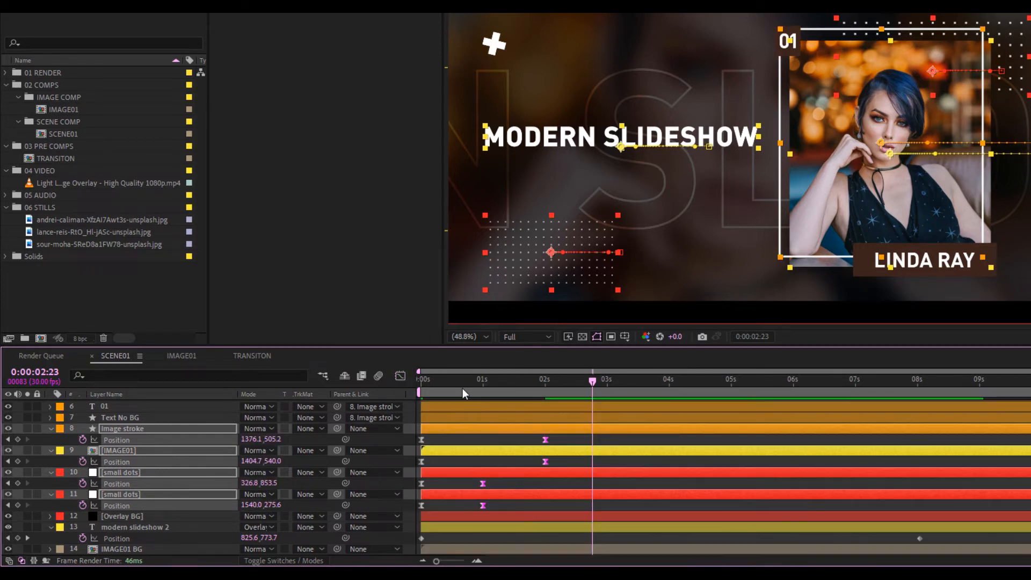
left_click_drag(454, 385, 398, 389)
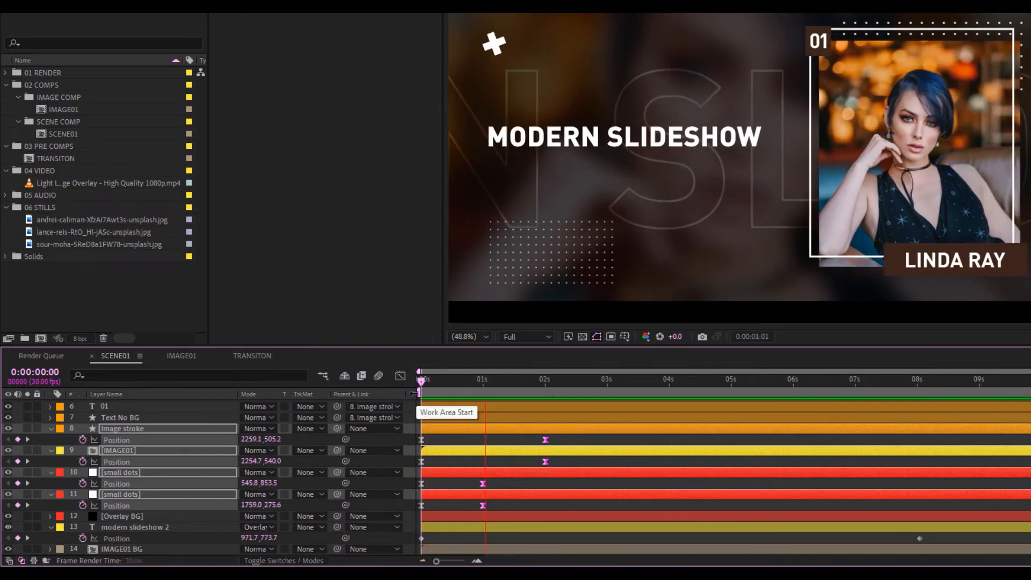
Preview the eased slide-ins to 2 seconds, then collapse the Position properties
key("space")
key("space")
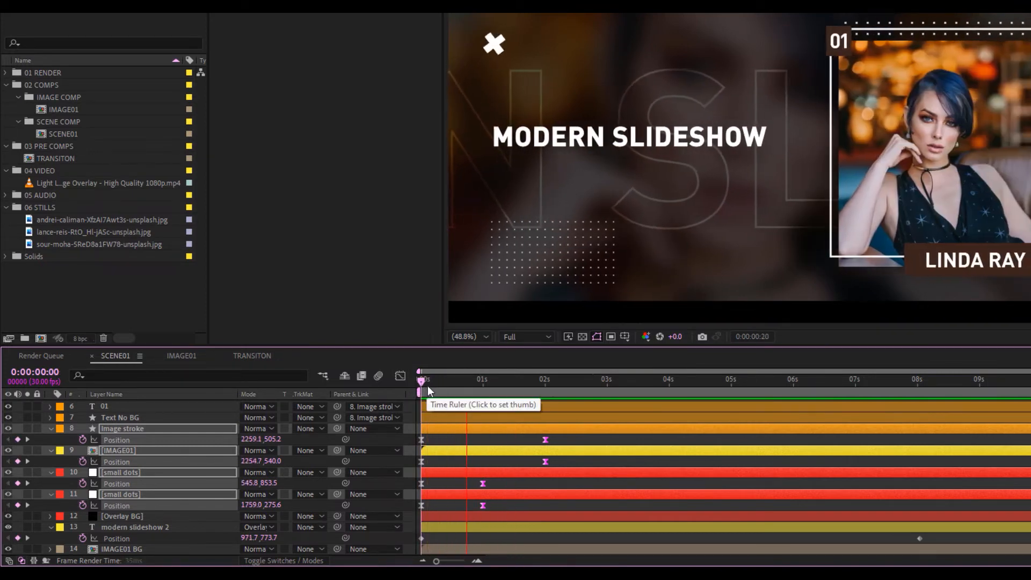
left_click_drag(459, 384, 545, 389)
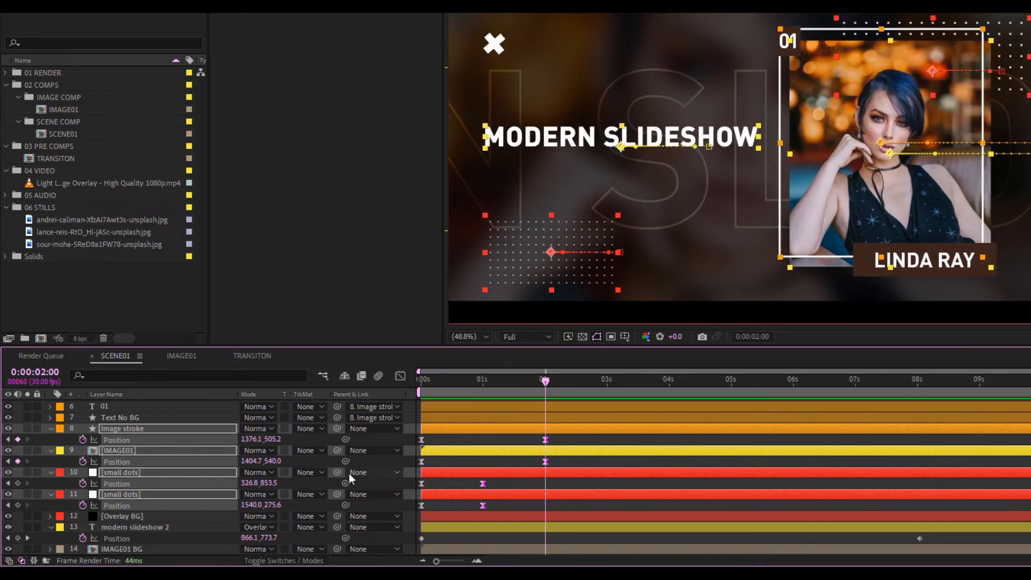
scroll(118, 469, "up", 3)
key("u")
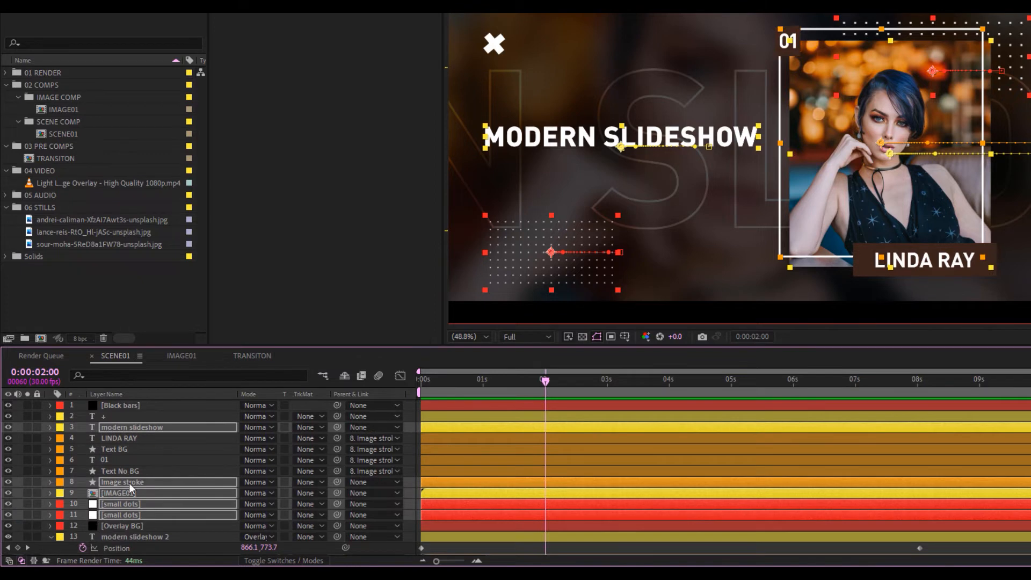
Return to the first frame with layers 4 through 8 selected
left_click(18, 446)
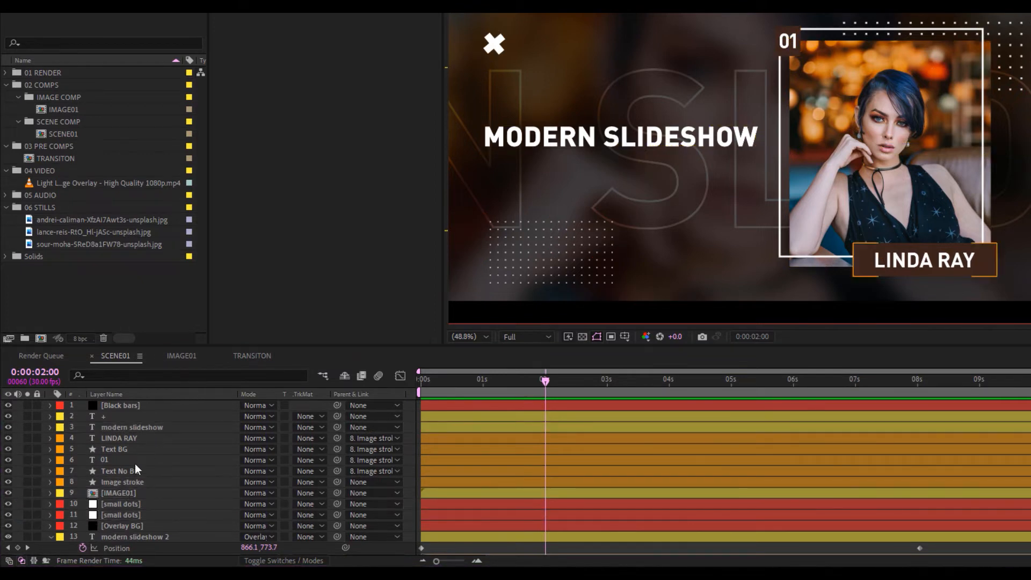
left_click(133, 482)
key("Home")
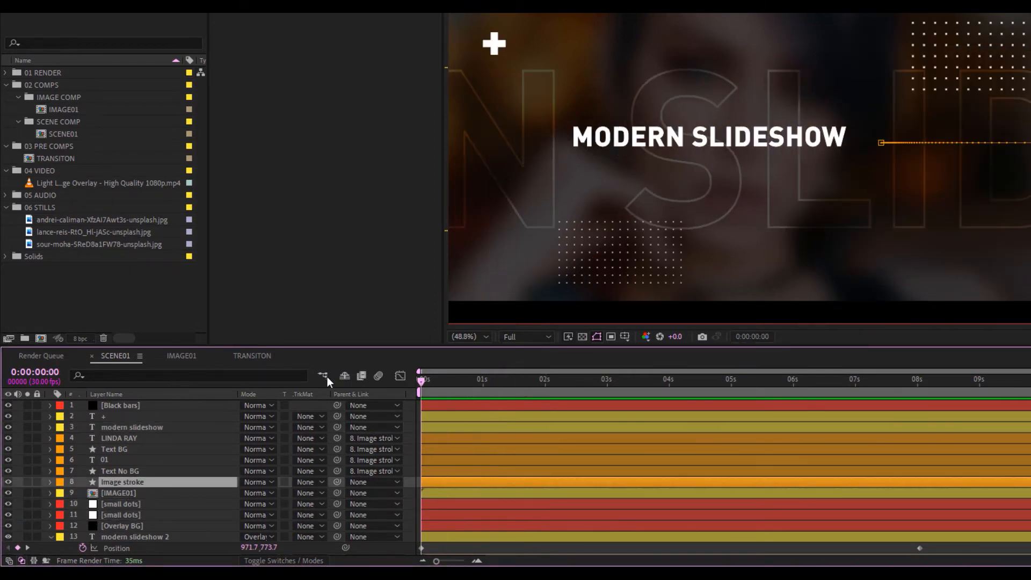
left_click(118, 437, "shift")
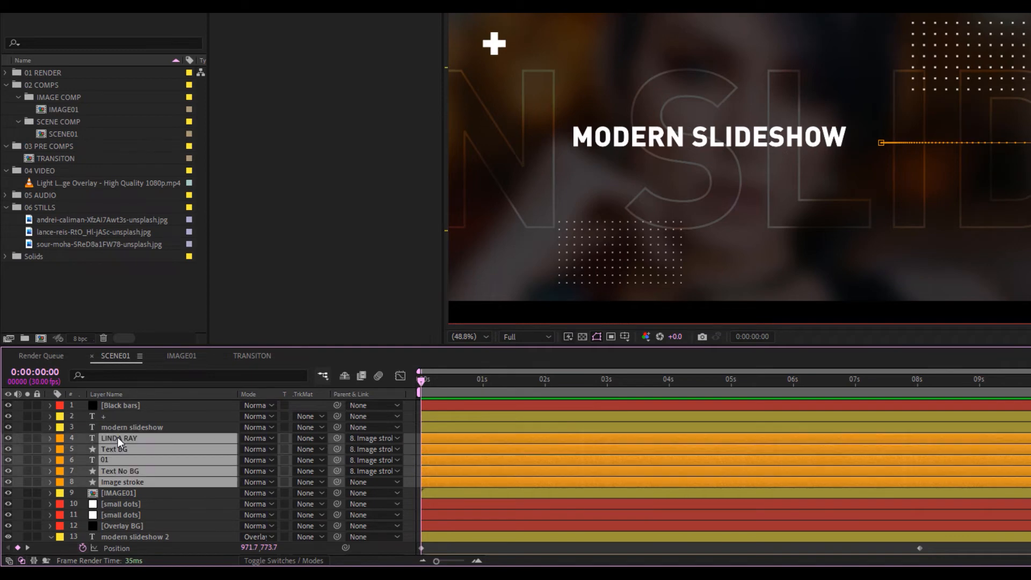
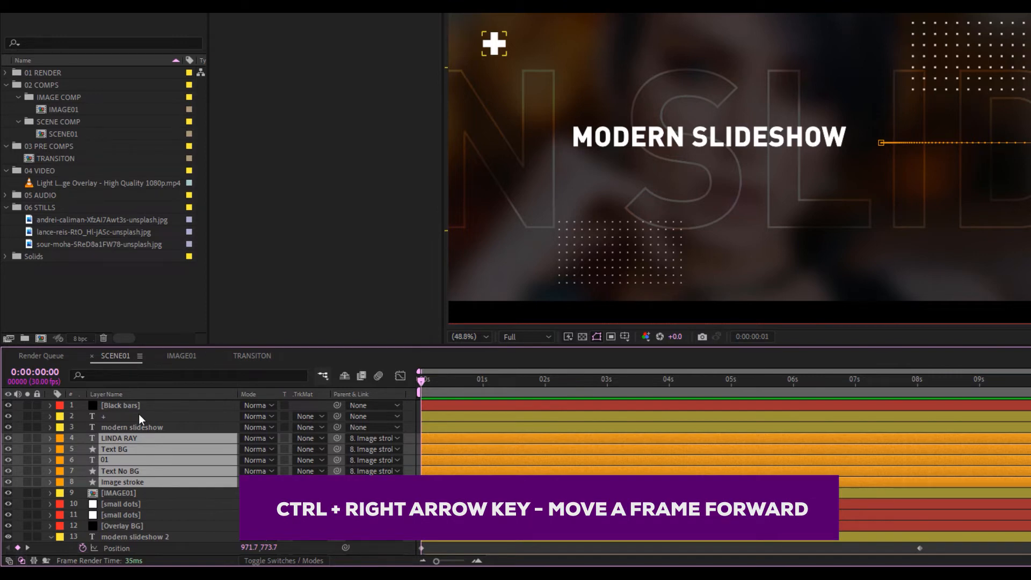
Shift layers 4–8 so they start at frame 3
key("ctrl+Right")
key("ctrl+Right")
key("ctrl+Right")
key("equal")
key("equal")
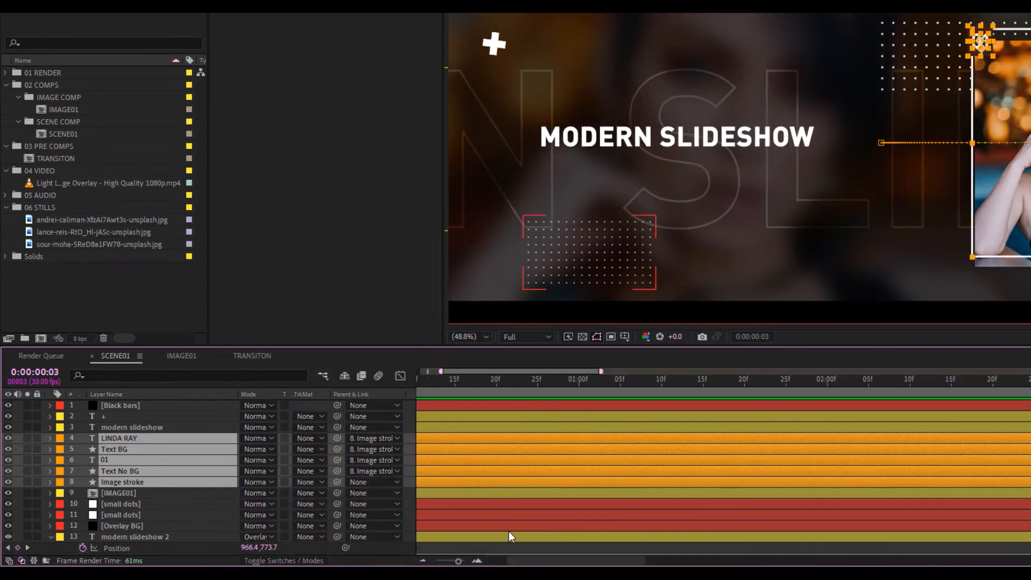
left_click_drag(444, 479, 466, 480)
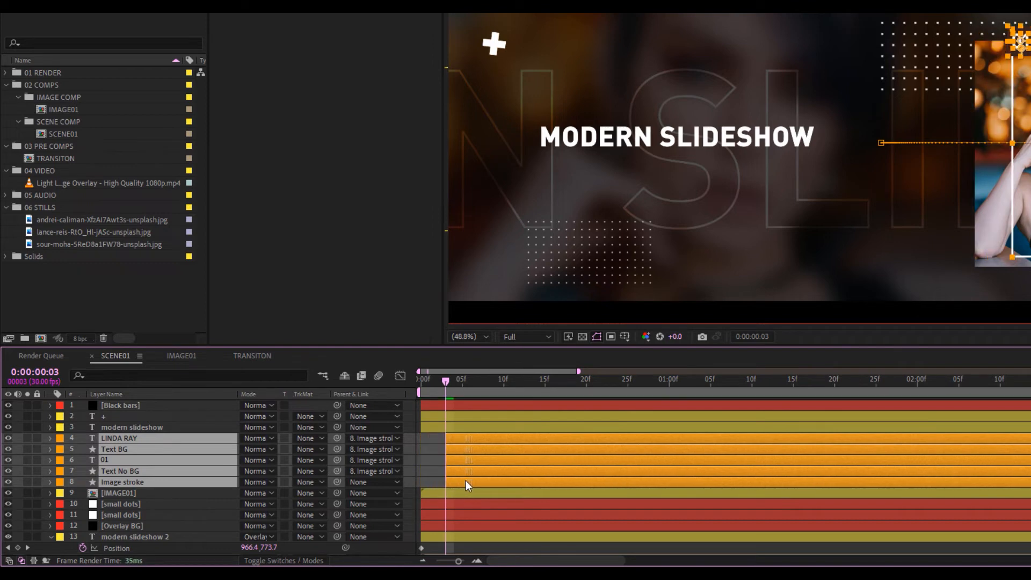
Push the modern slideshow title layer to start noticeably later
left_click(138, 427)
left_click_drag(491, 427, 532, 423)
key("minus")
key("minus")
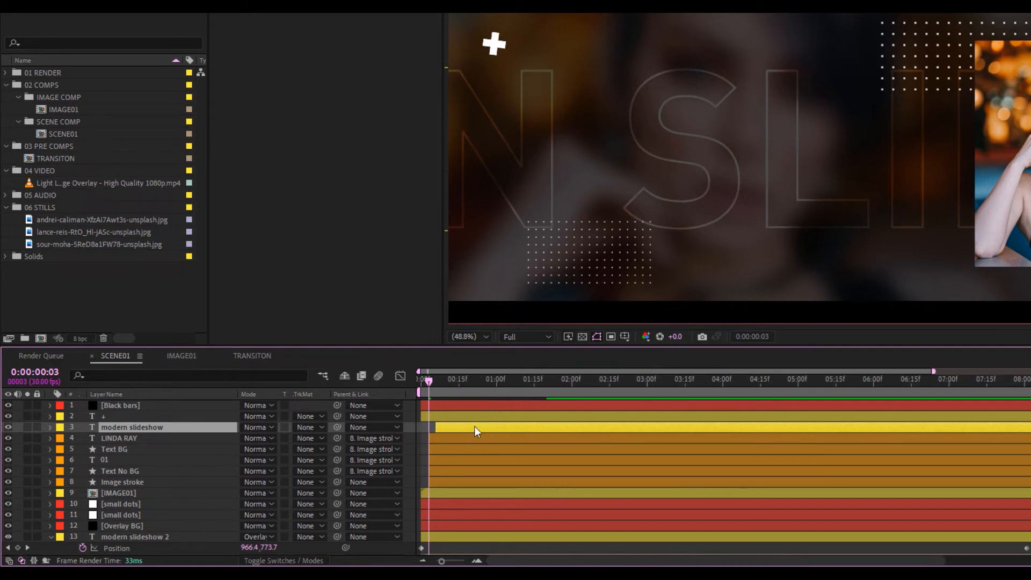
left_click_drag(474, 426, 505, 422)
Return to the first frame and preview the scene
key("Page_Up")
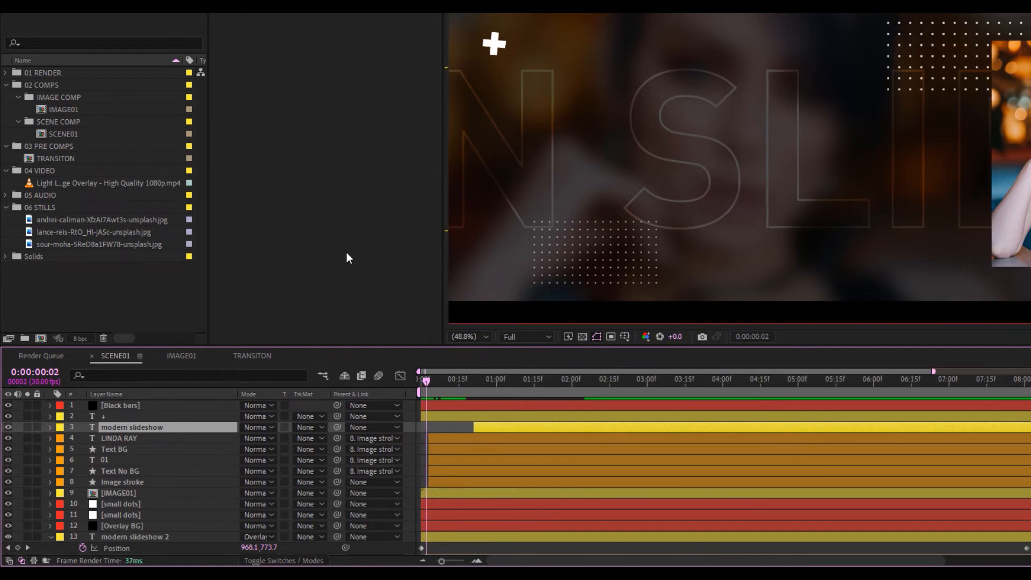
left_click_drag(449, 383, 401, 377)
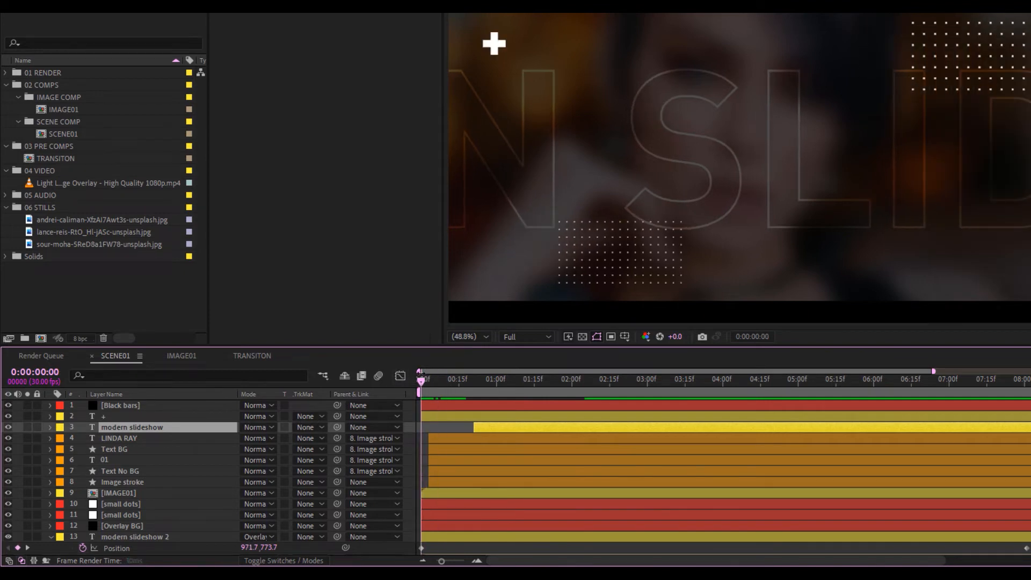
key("space")
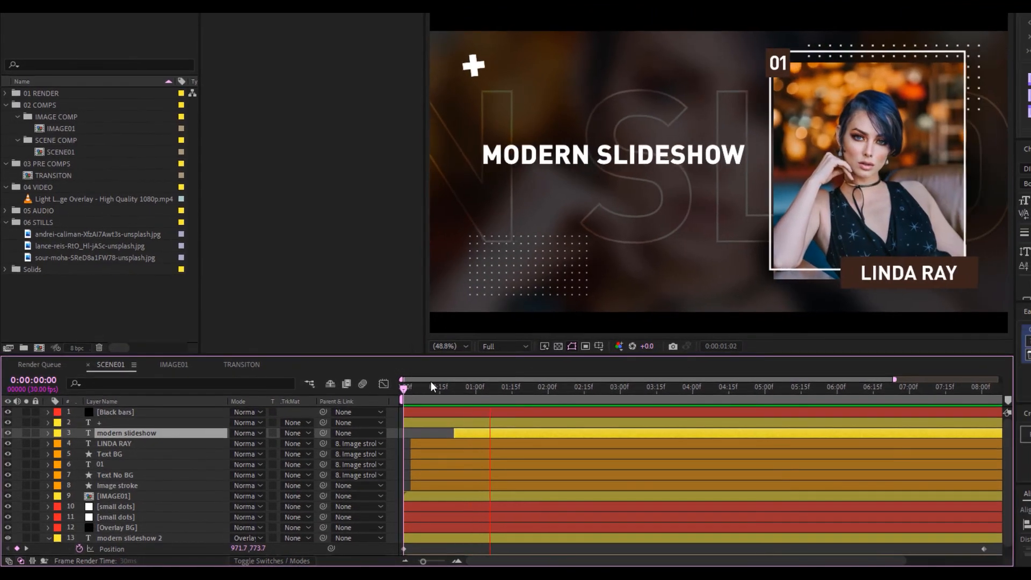
Jump to the title layer's in point and open the FX Console search
left_click_drag(416, 389, 485, 386)
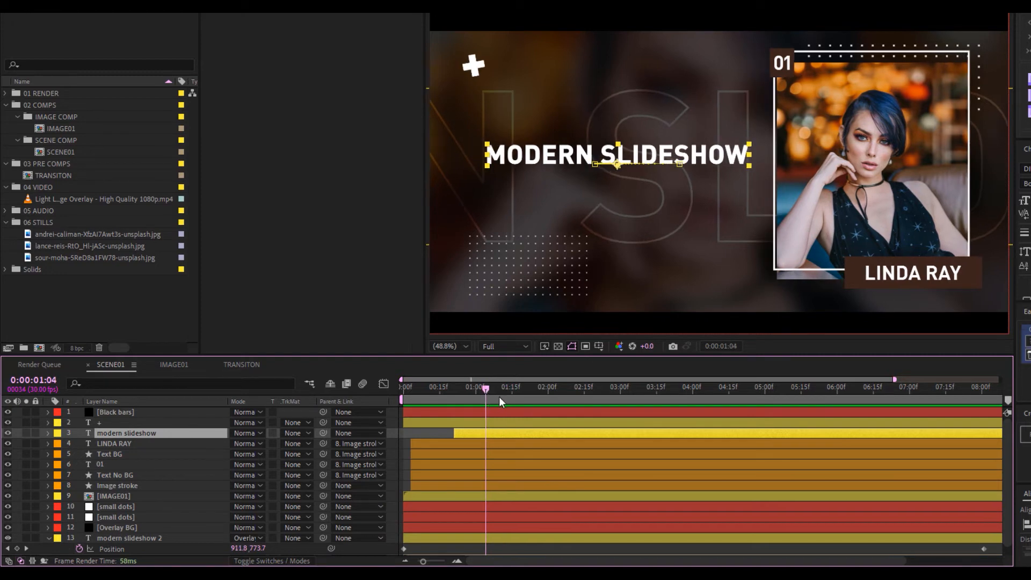
key("i")
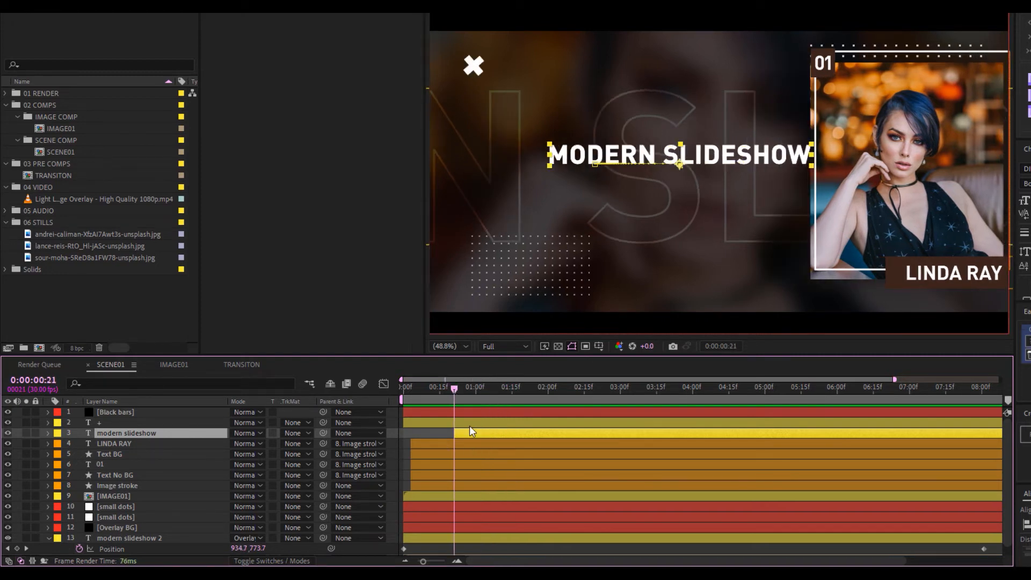
key("ctrl+space")
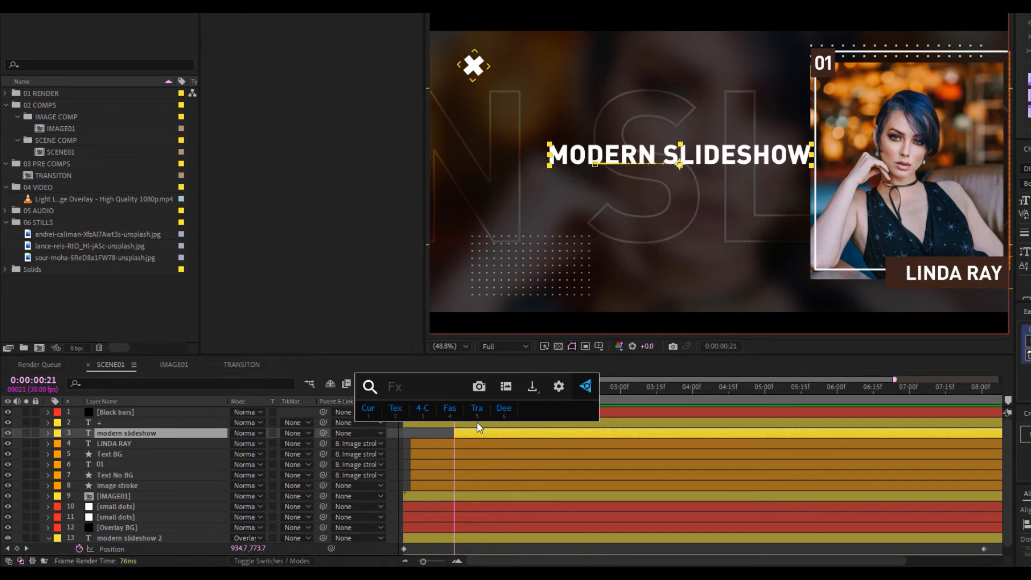
Apply the Random Fade Up preset to the title and align its Position keyframe with Start
type("random")
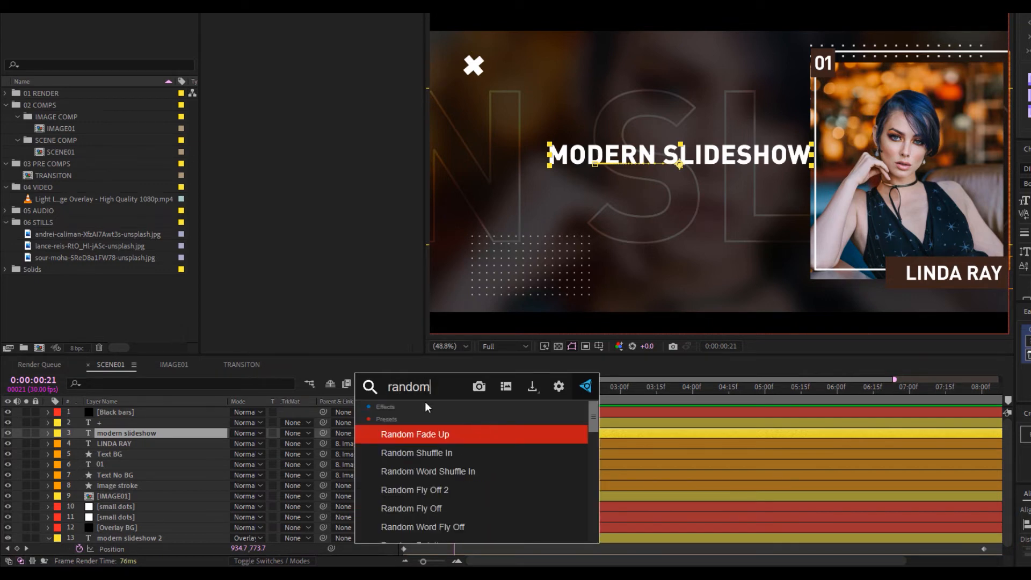
left_click(417, 434)
scroll(580, 458, "up", 3, "alt")
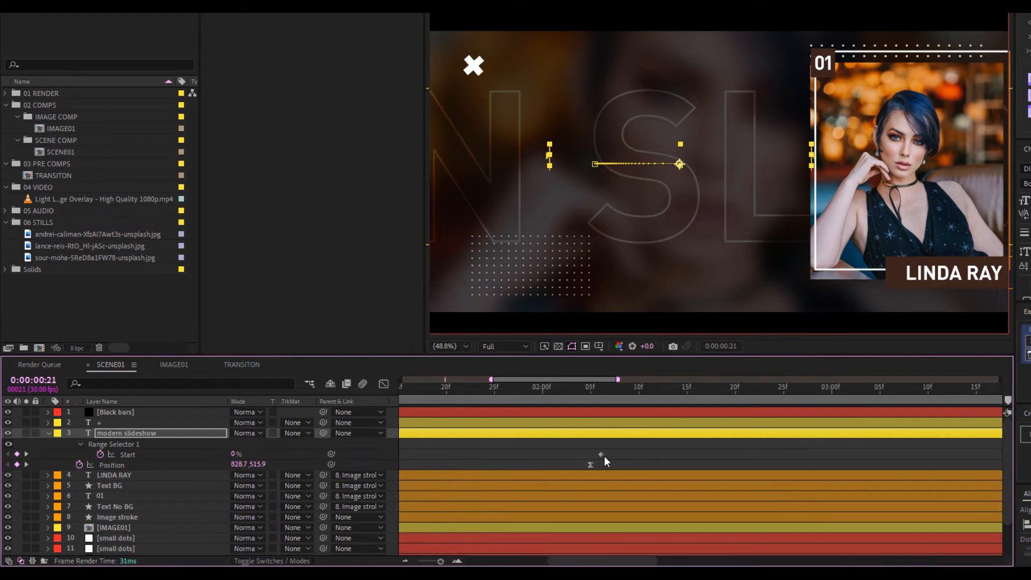
left_click_drag(590, 464, 445, 459)
scroll(604, 453, "down", 5, "alt")
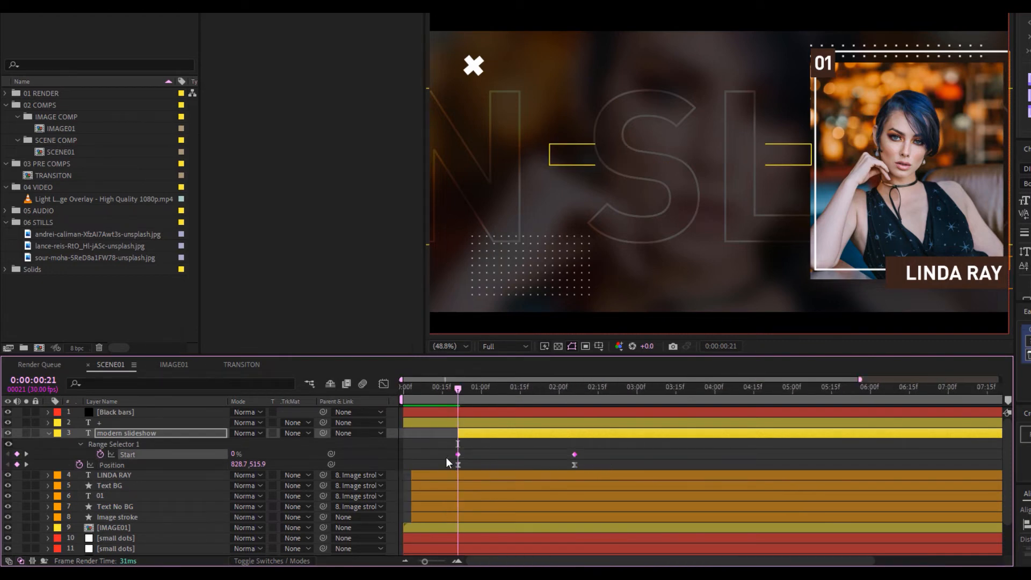
Easy Ease the Start keyframes and reshape their speed curve into a sharp ease-out
right_click(573, 454)
mouse_move(644, 446)
left_click(753, 483)
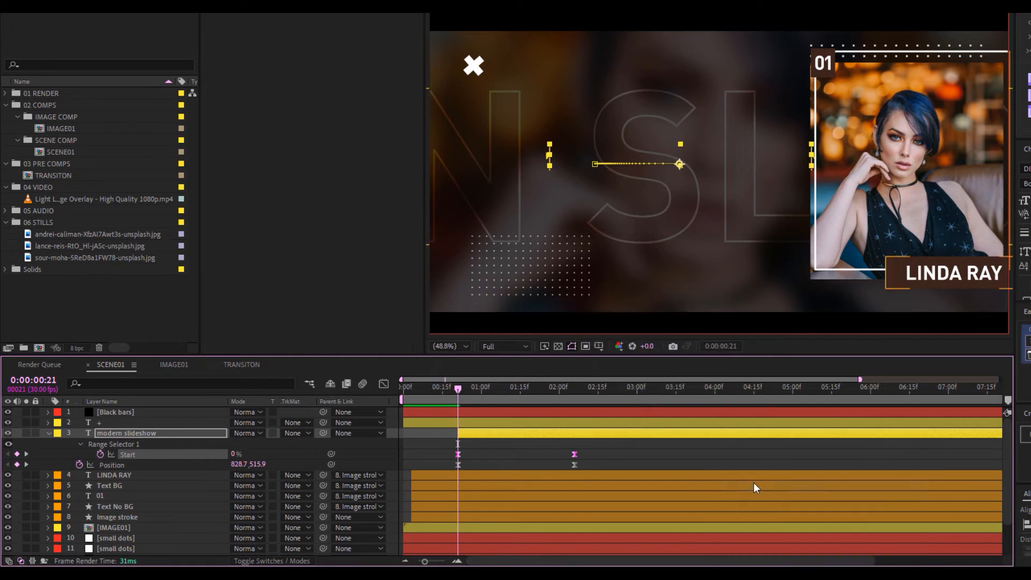
left_click(383, 383)
left_click_drag(604, 485, 525, 550)
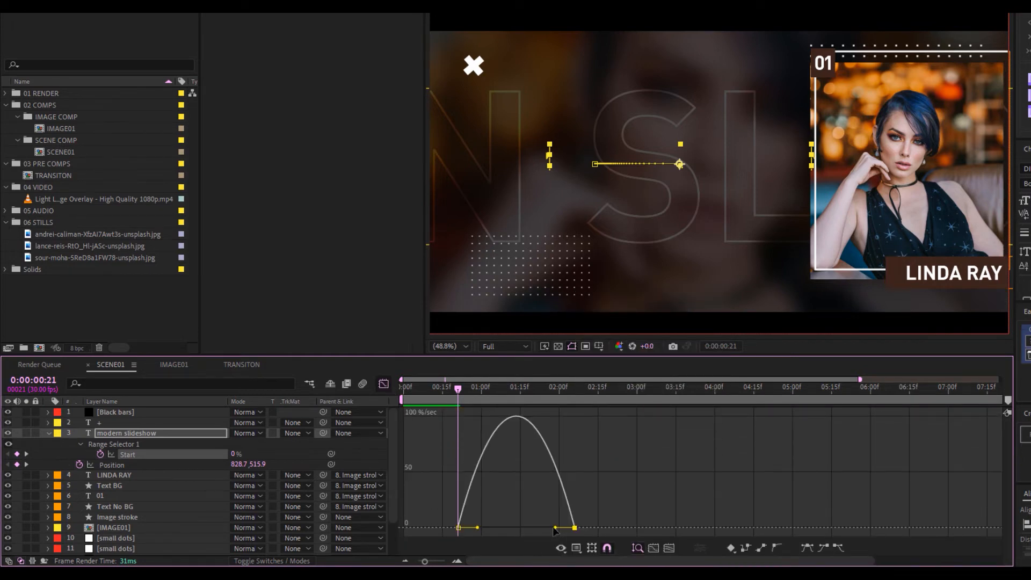
left_click_drag(520, 515, 419, 547)
left_click_drag(477, 528, 460, 528)
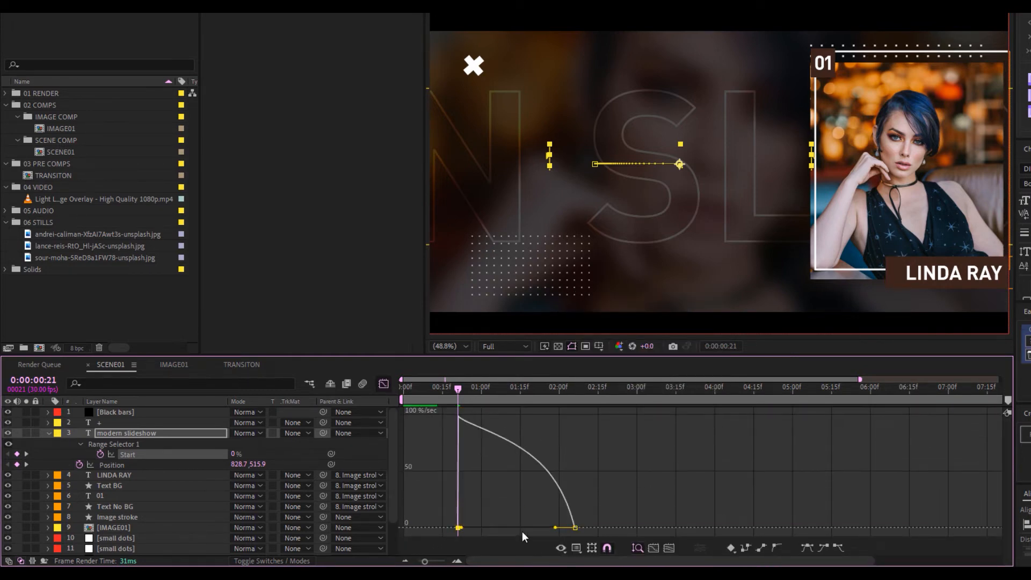
left_click_drag(555, 529, 516, 528)
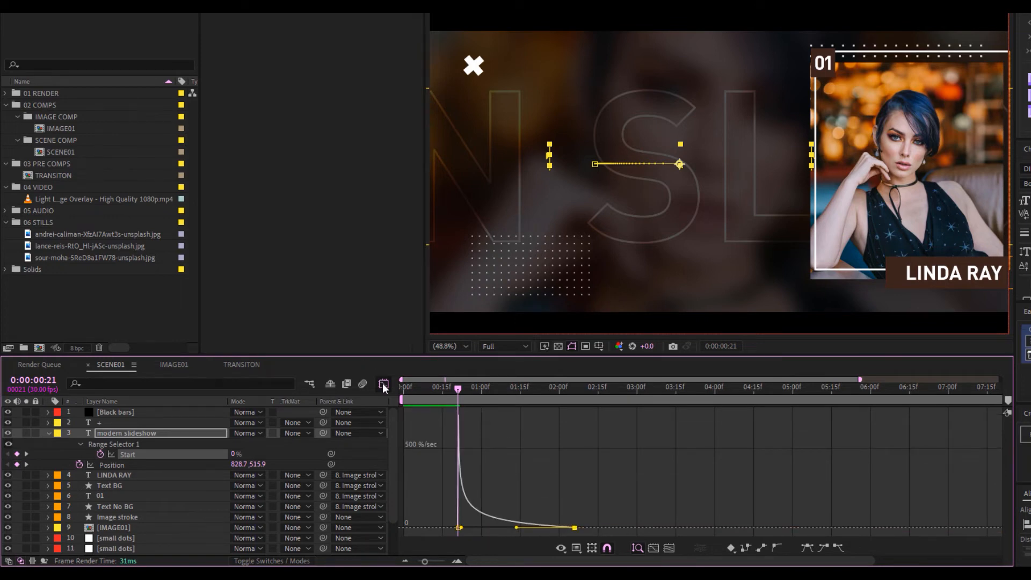
left_click(383, 384)
left_click(453, 395)
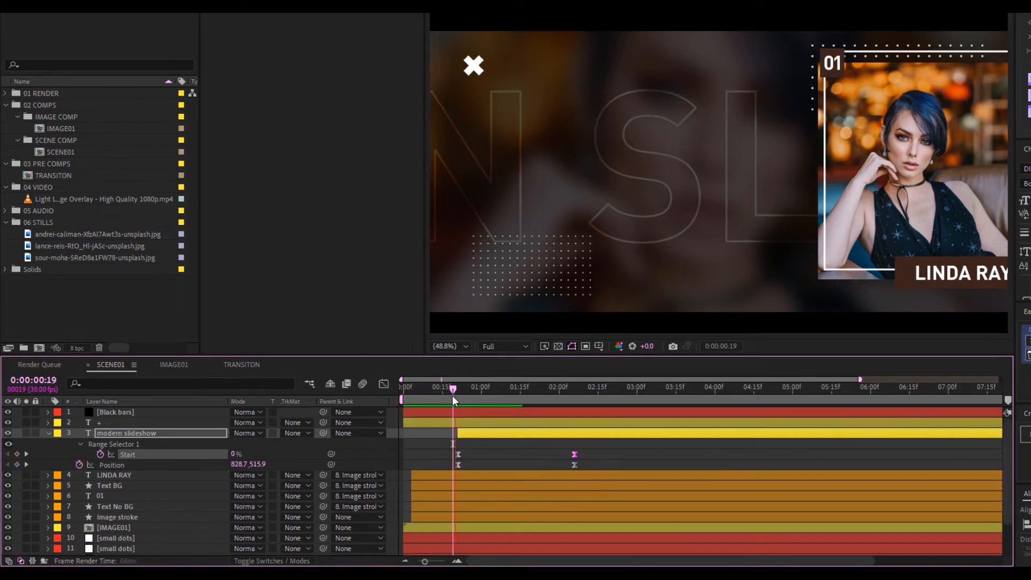
Preview the finished title animation from the first frame
key("space")
key("space")
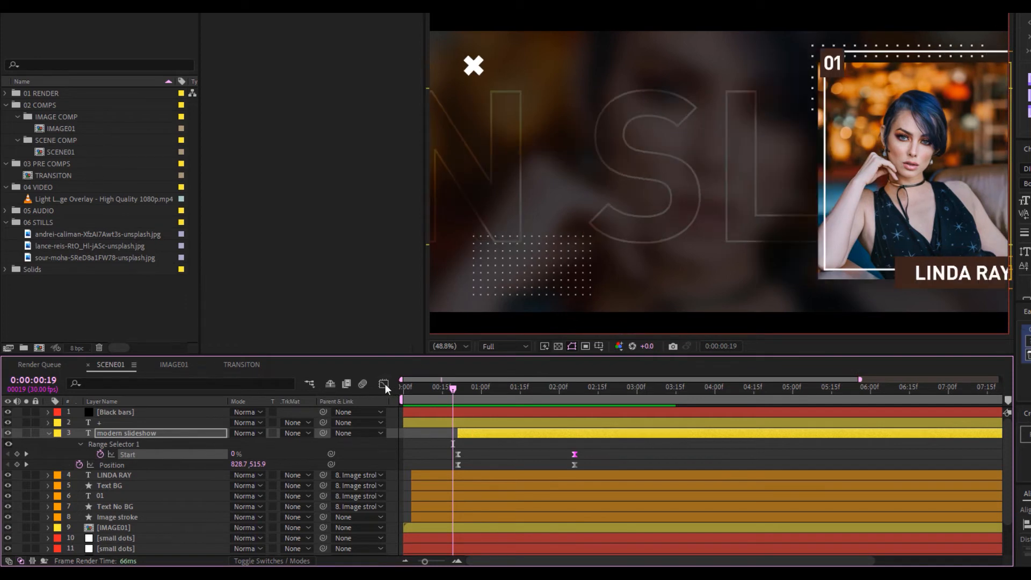
left_click(383, 384)
left_click(384, 383)
left_click_drag(452, 390, 401, 391)
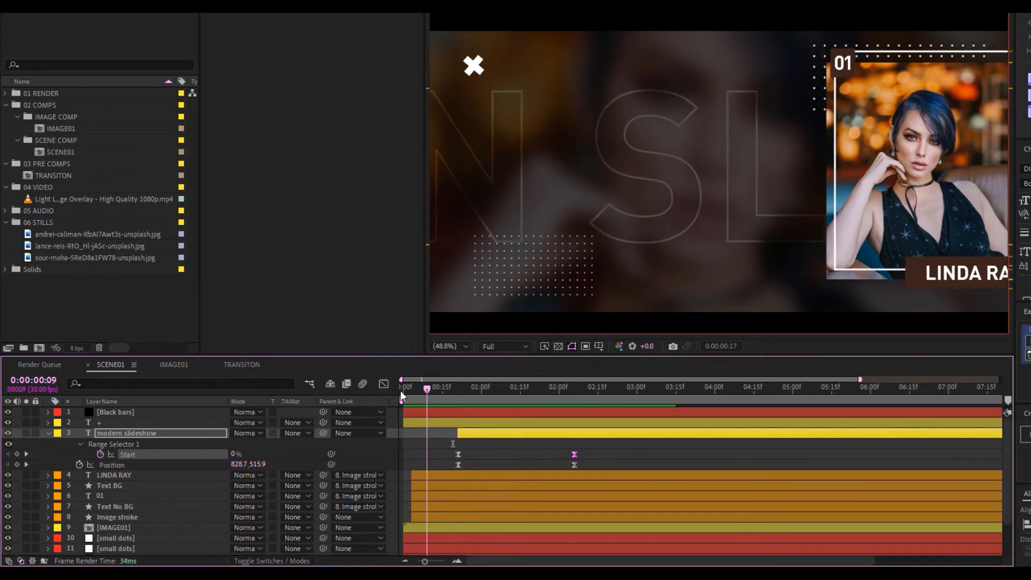
key("space")
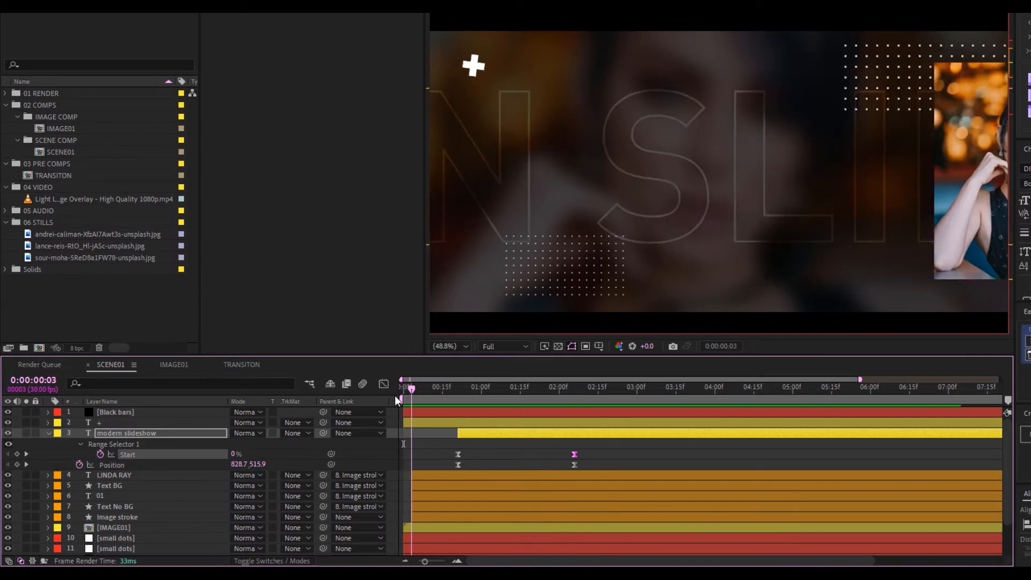
key("space")
Check frames around 1s 18f, then switch to the TRANSITON composition
left_click(537, 397)
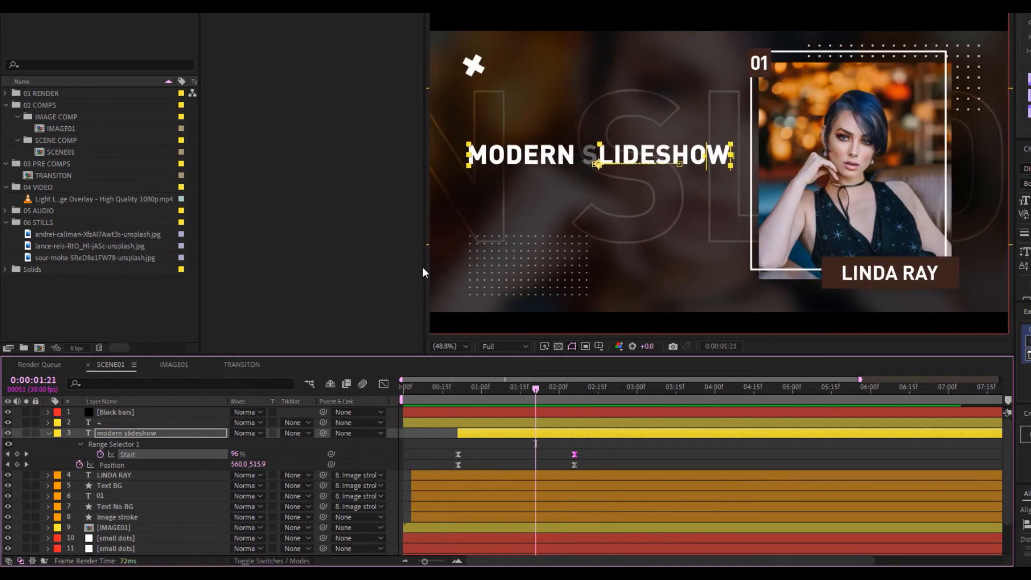
left_click(530, 388)
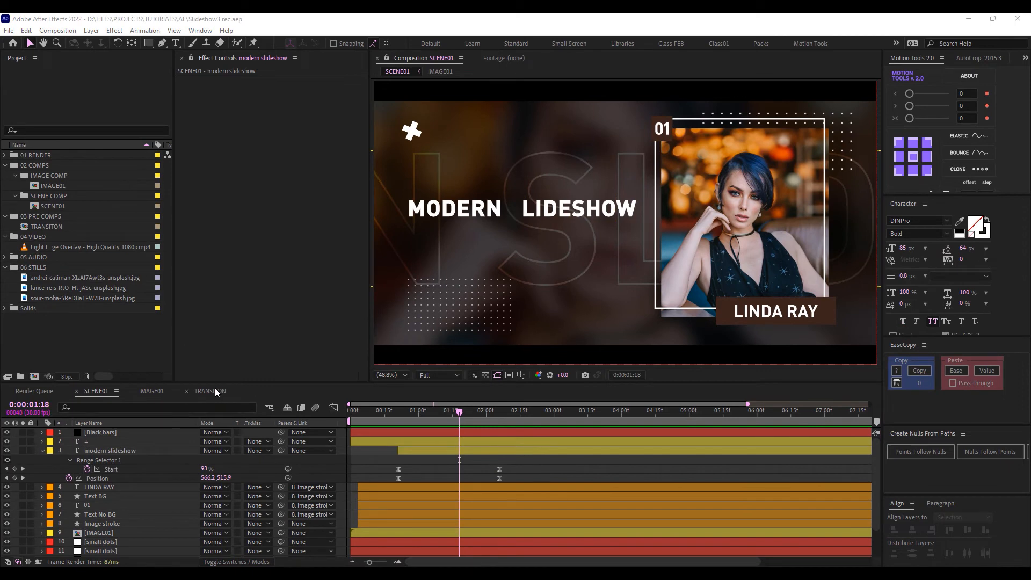
left_click(215, 389)
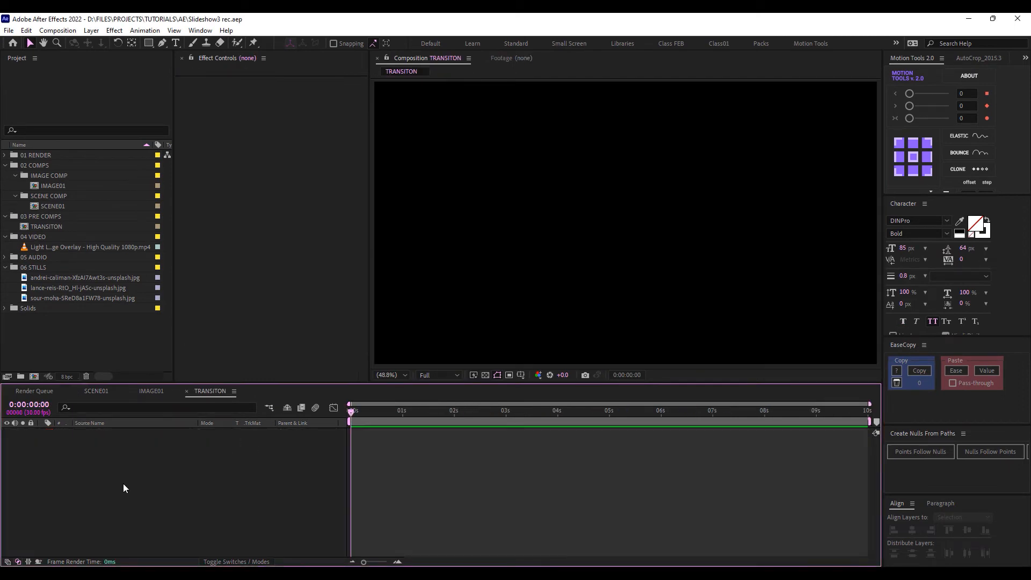
Create a 1920×270 solid (comp height divided by 4) coloured FFFFFF in TRANSITON
right_click(123, 480)
mouse_move(255, 351)
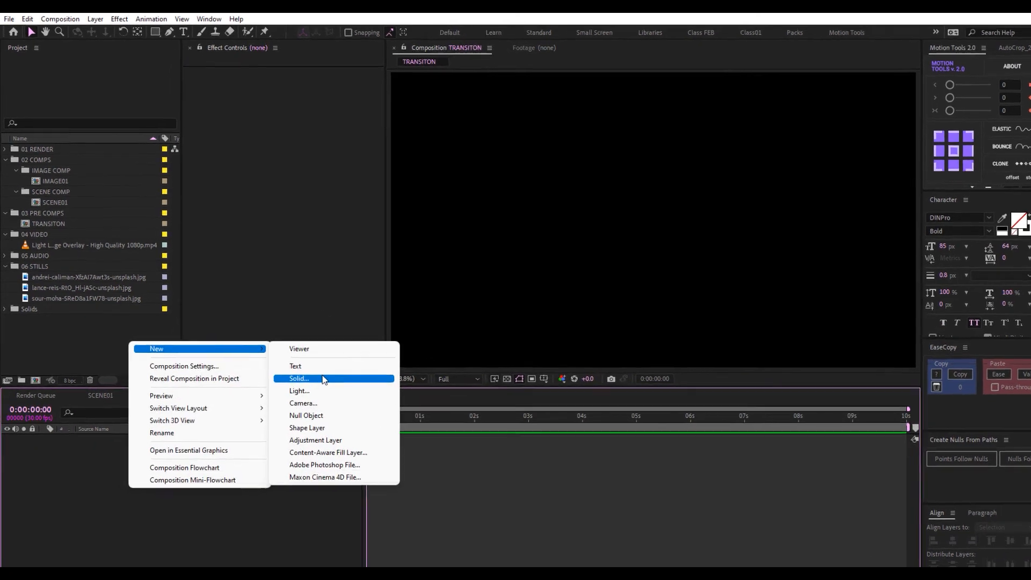
left_click(320, 380)
left_click(549, 340)
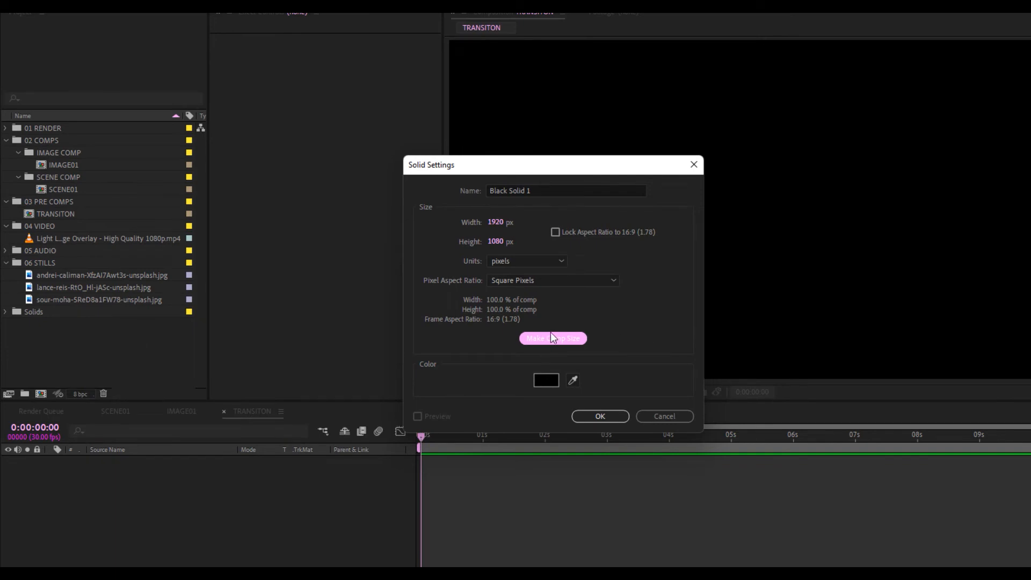
left_click(496, 242)
left_click(514, 241)
type("/4")
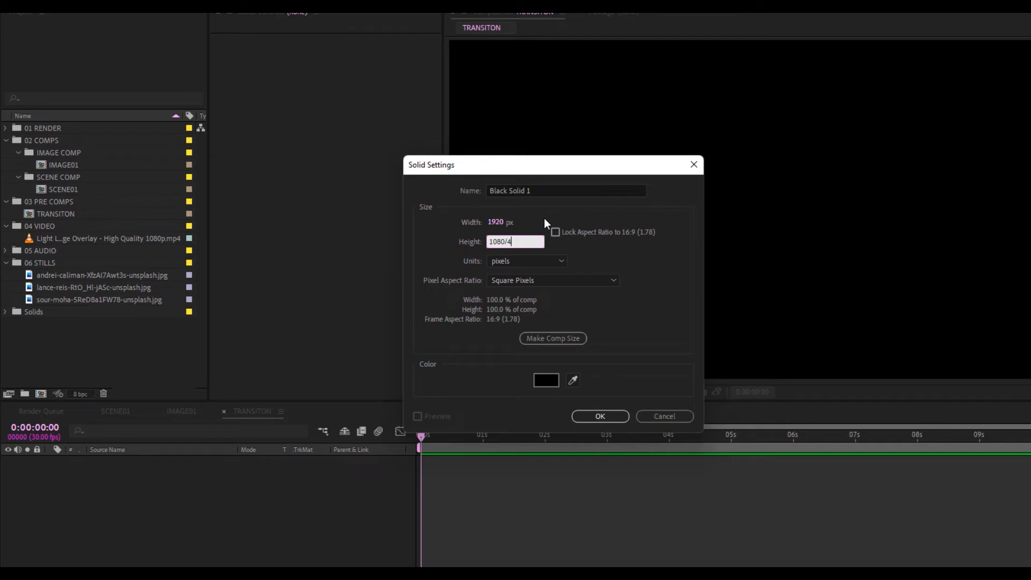
key("Return")
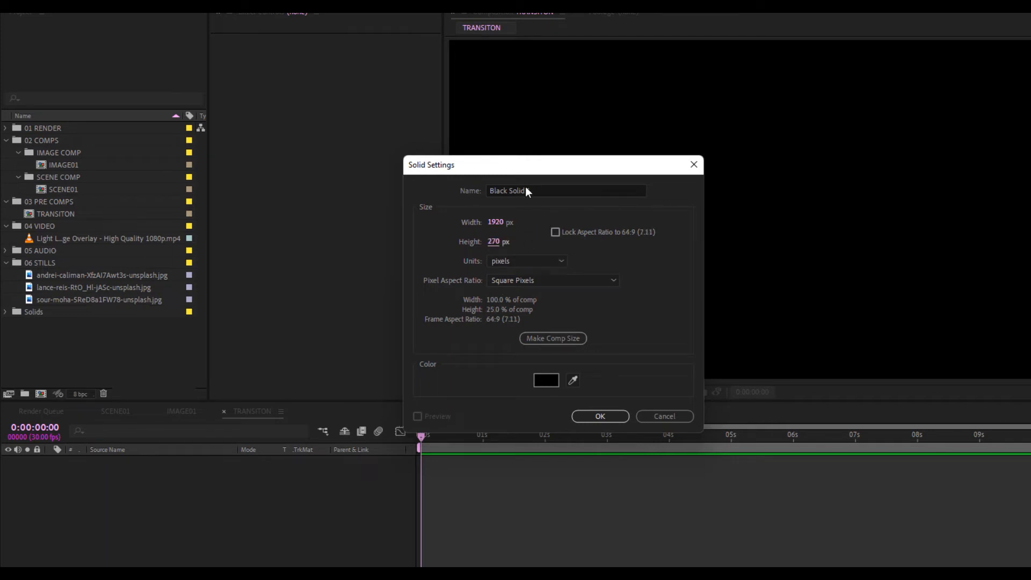
left_click(545, 381)
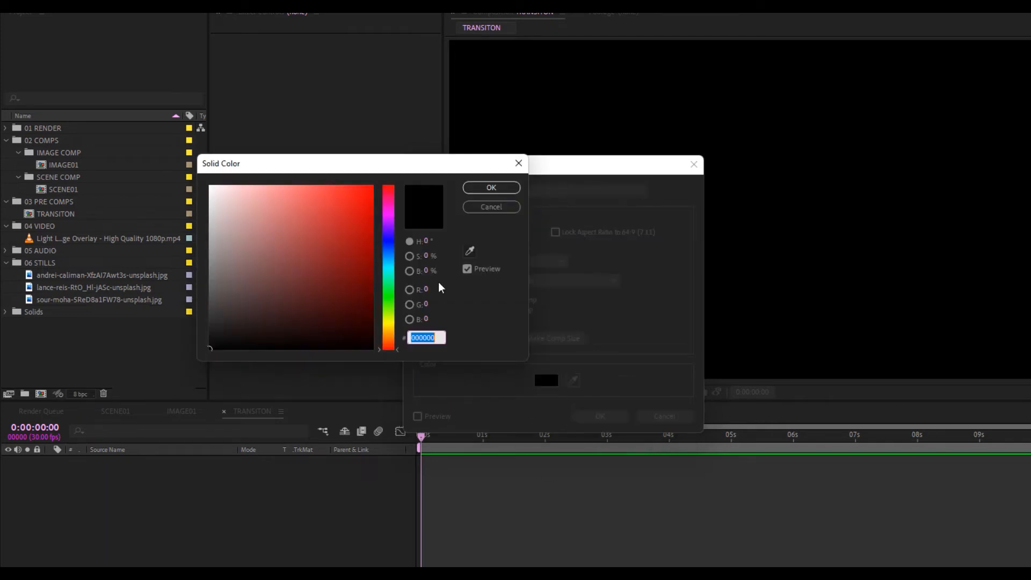
type("ffffff")
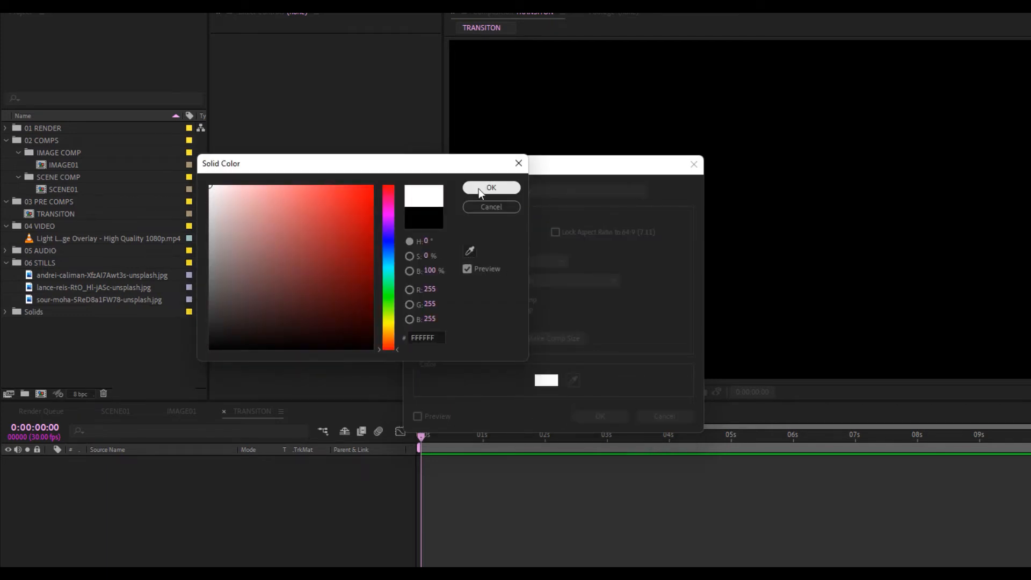
left_click(487, 188)
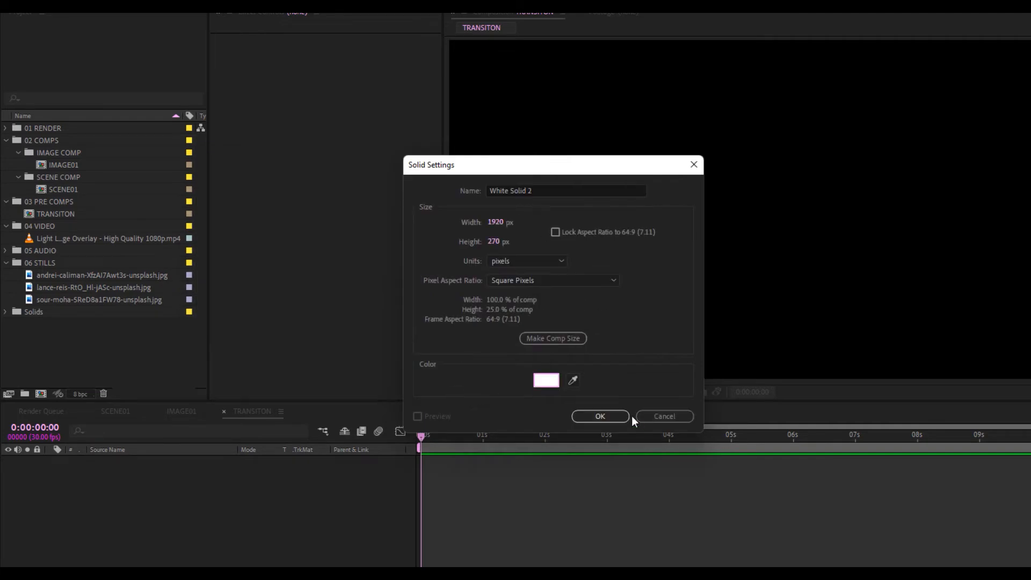
left_click(600, 414)
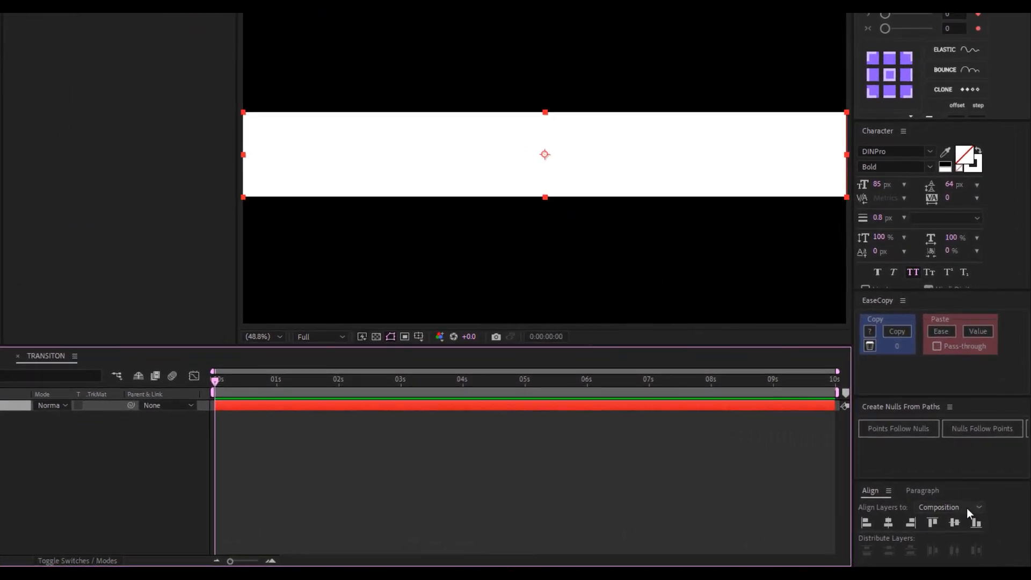
Align the strip to the frame bottom and a duplicate to the top
left_click(976, 523)
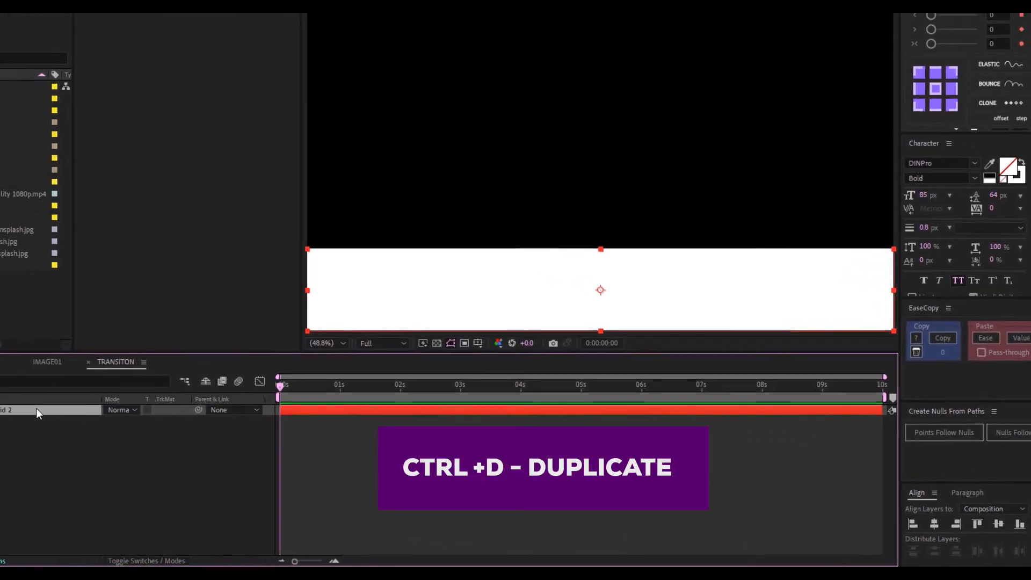
key("ctrl+d")
left_click(976, 524)
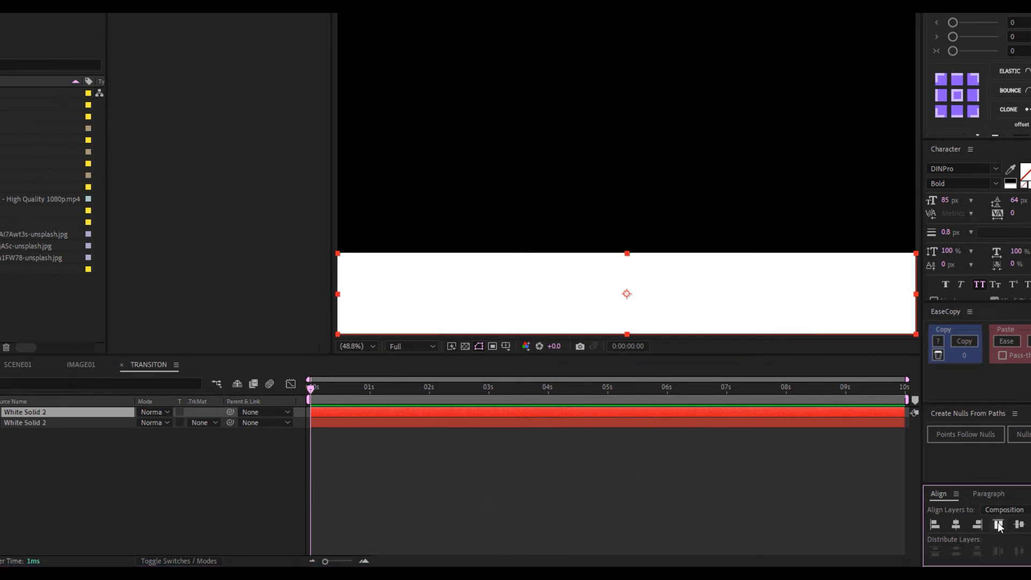
left_click(998, 524)
Make a third and fourth strip copy, moving the third into the middle
left_click(49, 414)
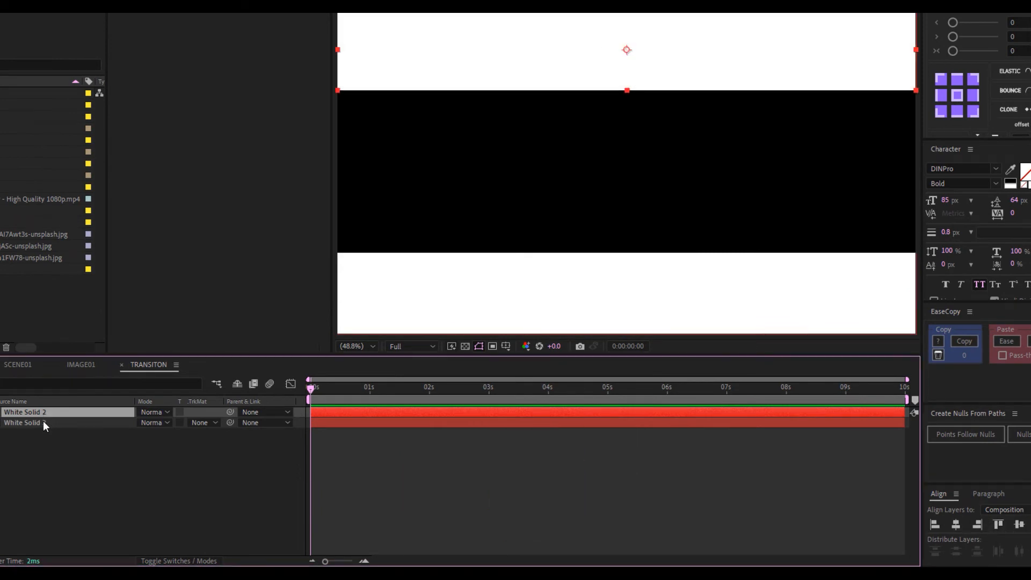
key("ctrl+d")
left_click_drag(570, 40, 587, 206)
key("ctrl+d")
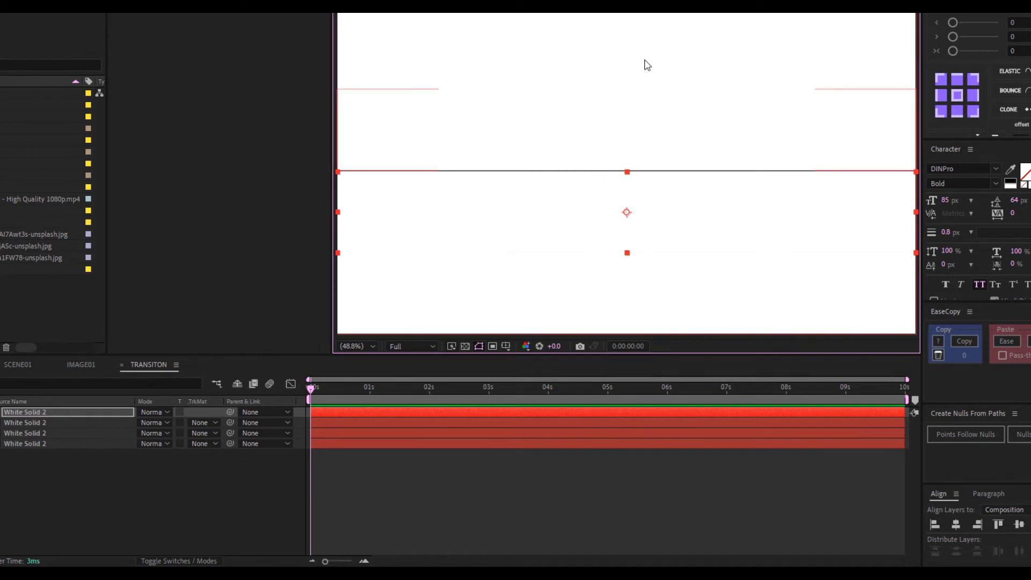
Distribute all four strips vertically and fit the whole frame in the viewer
scroll(567, 135, "down", 2)
left_click(480, 41)
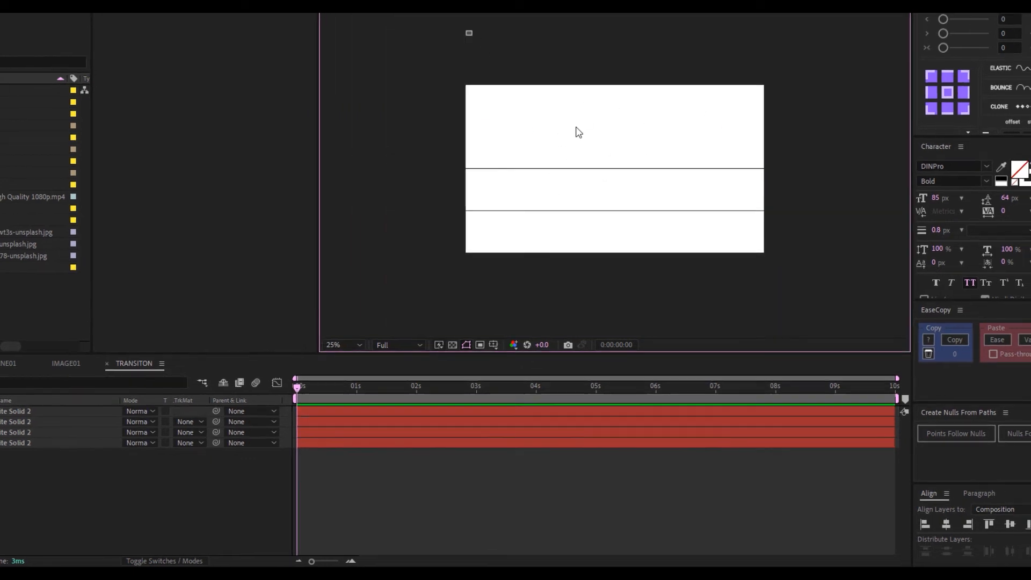
key("ctrl+a")
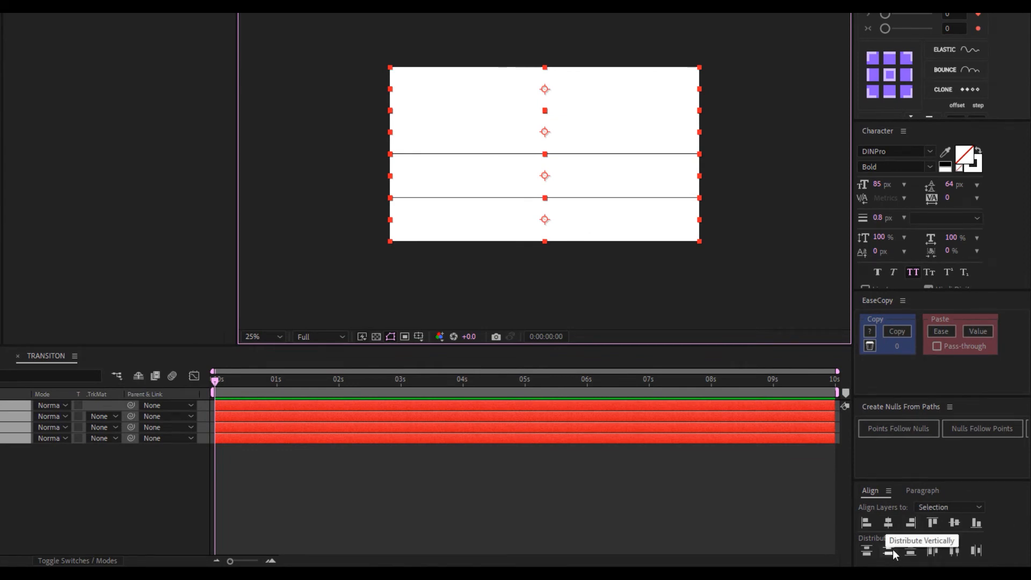
left_click(894, 549)
left_click(272, 337)
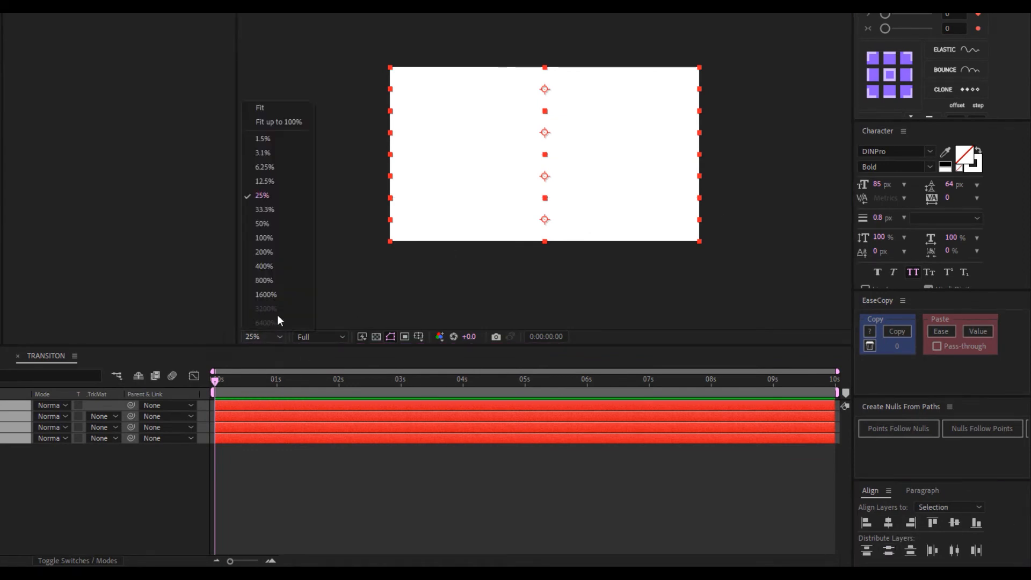
left_click(256, 117)
left_click(290, 503)
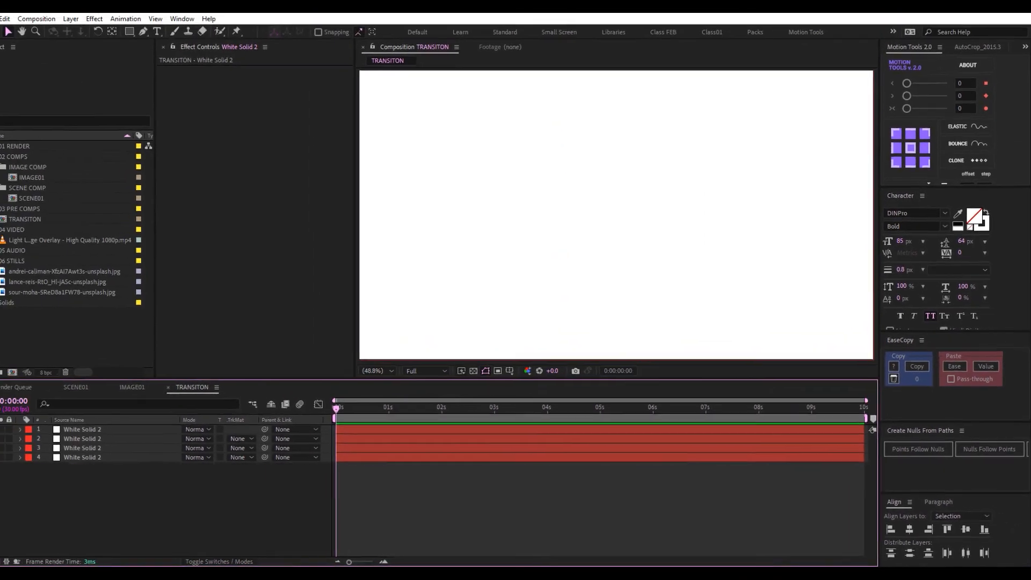
Keyframe the four strips' Position near 1s, then move them off-screen right at 0s
left_click(294, 387)
key("Page_Up")
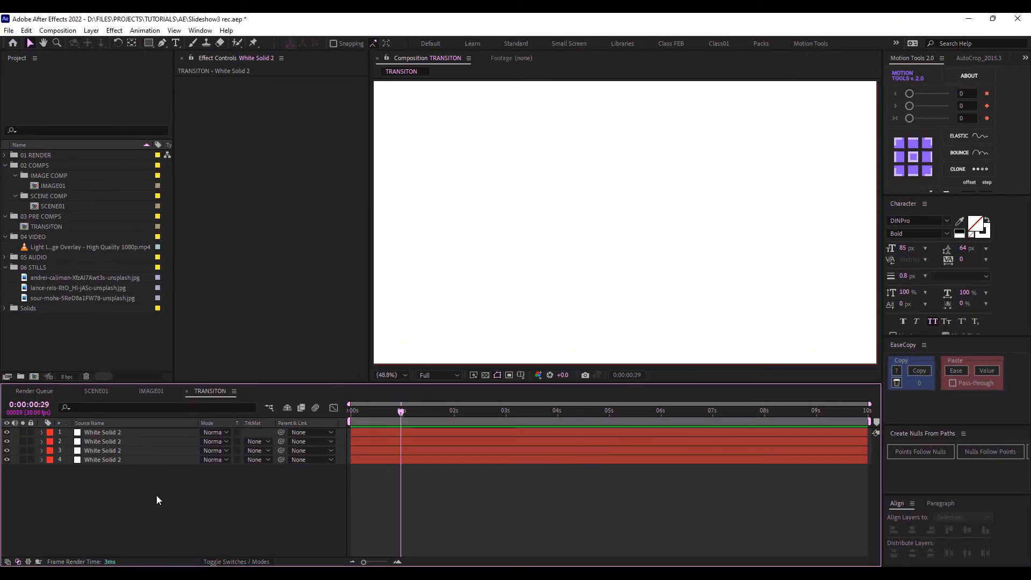
left_click_drag(156, 495, 70, 420)
key("p")
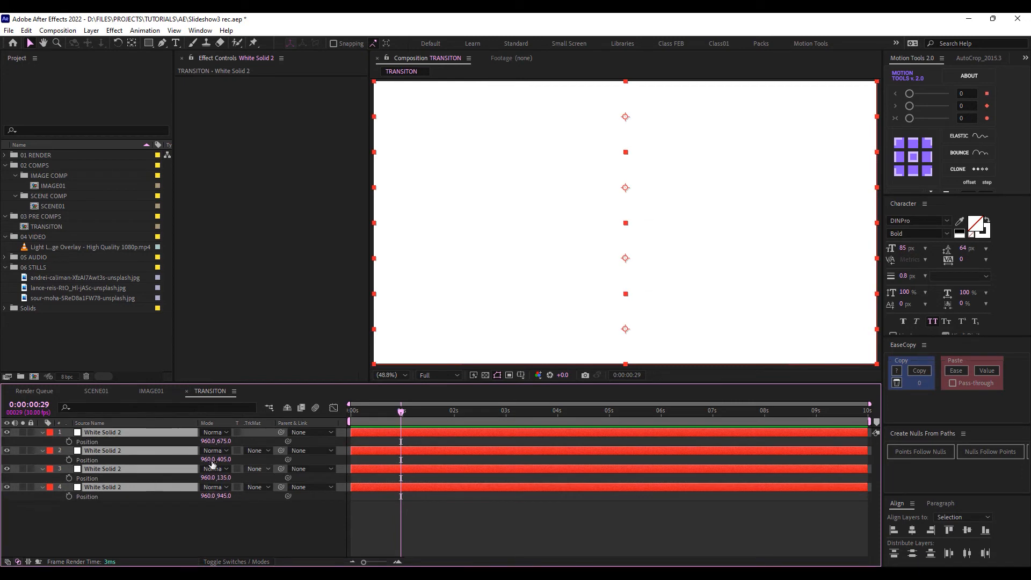
left_click(69, 441)
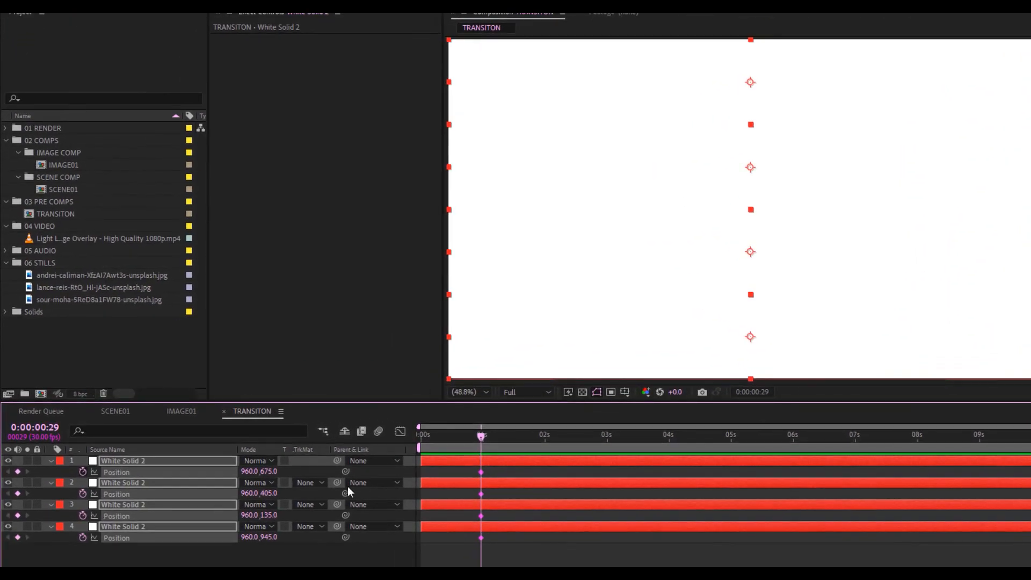
key("Home")
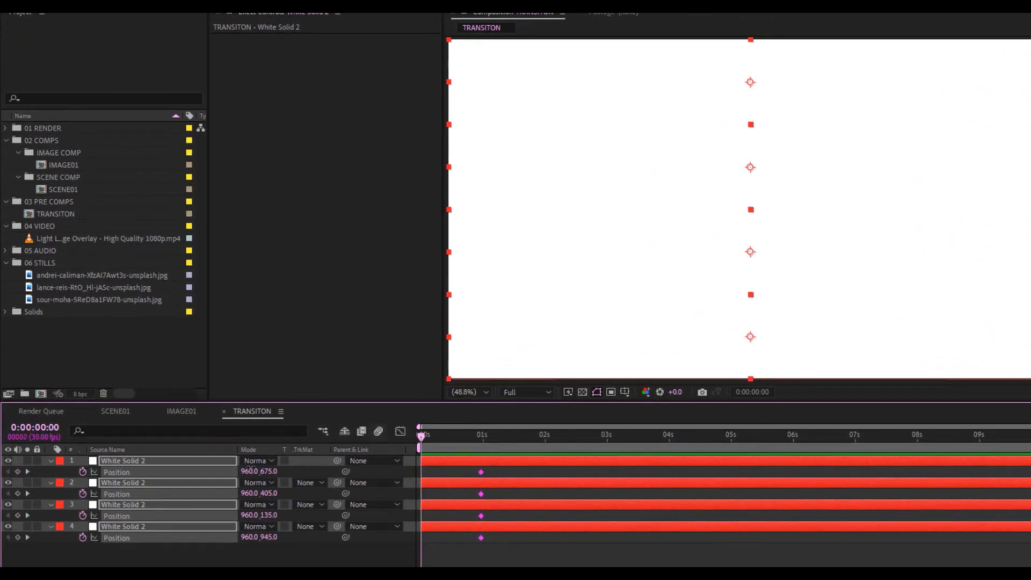
left_click_drag(250, 471, 356, 470)
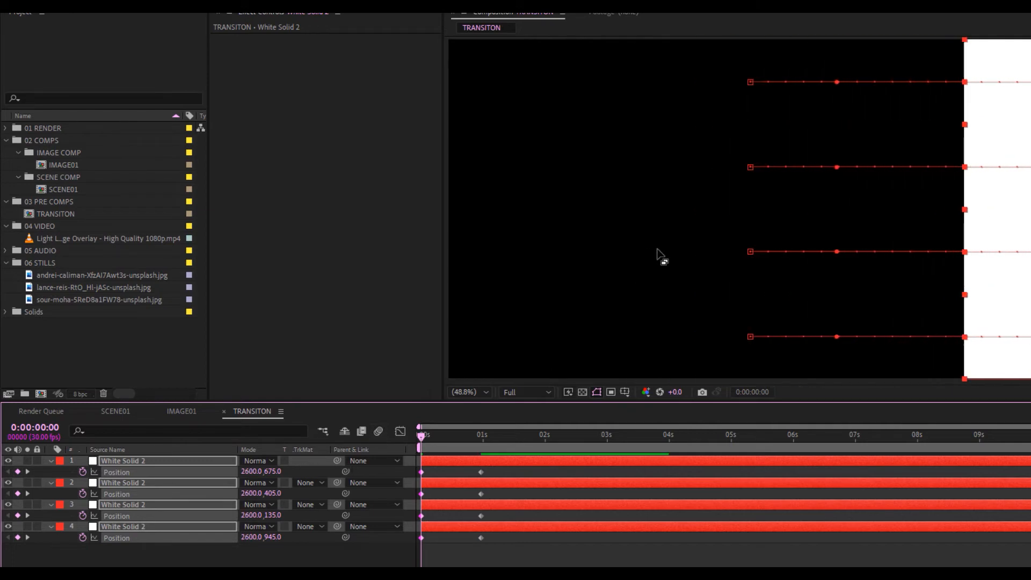
scroll(661, 252, "down", 2)
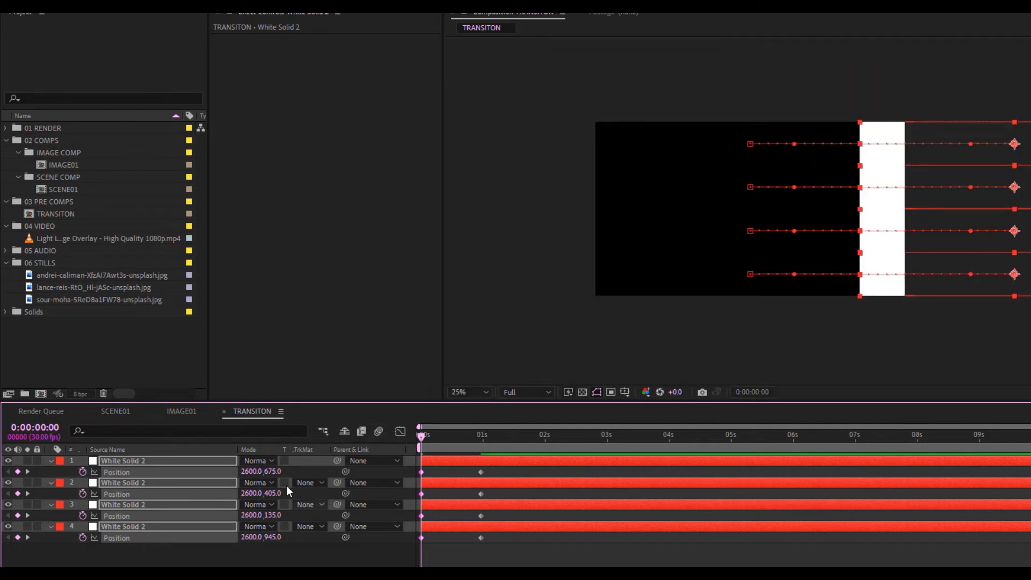
left_click_drag(252, 470, 462, 477)
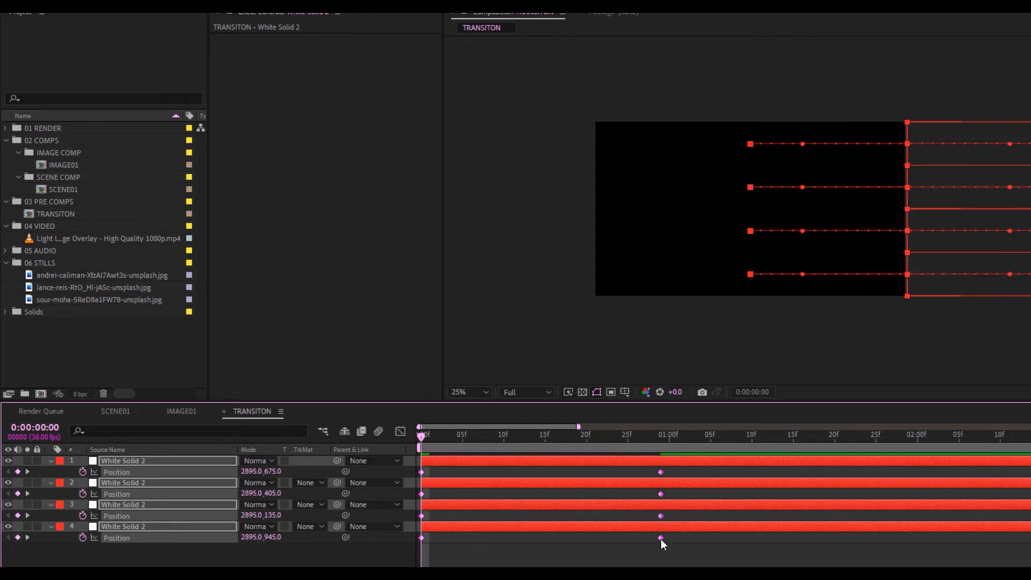
Easy Ease the Position keyframes, shape the speed curve to peak early, and preview
right_click(661, 539)
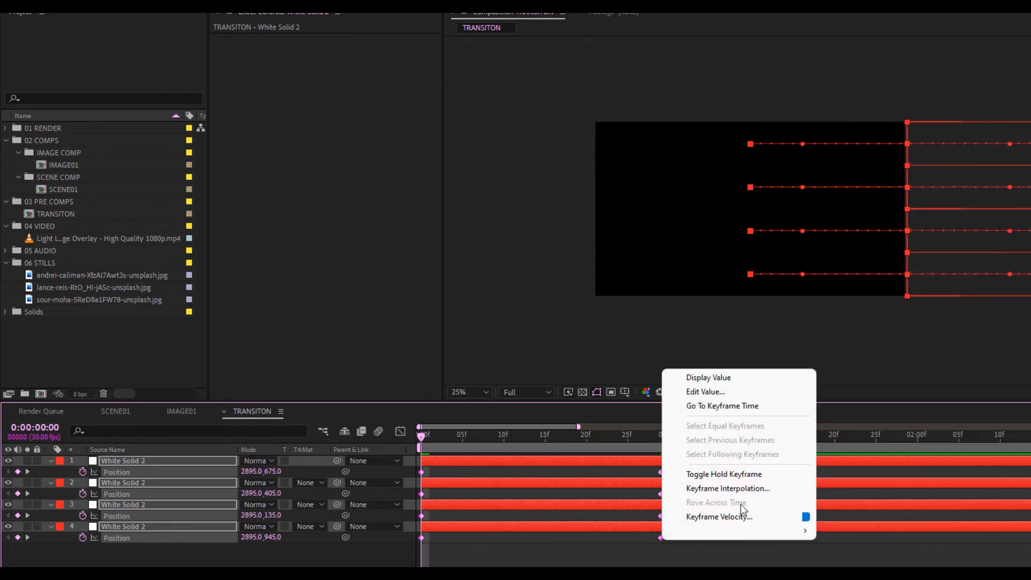
mouse_move(758, 528)
left_click(871, 446)
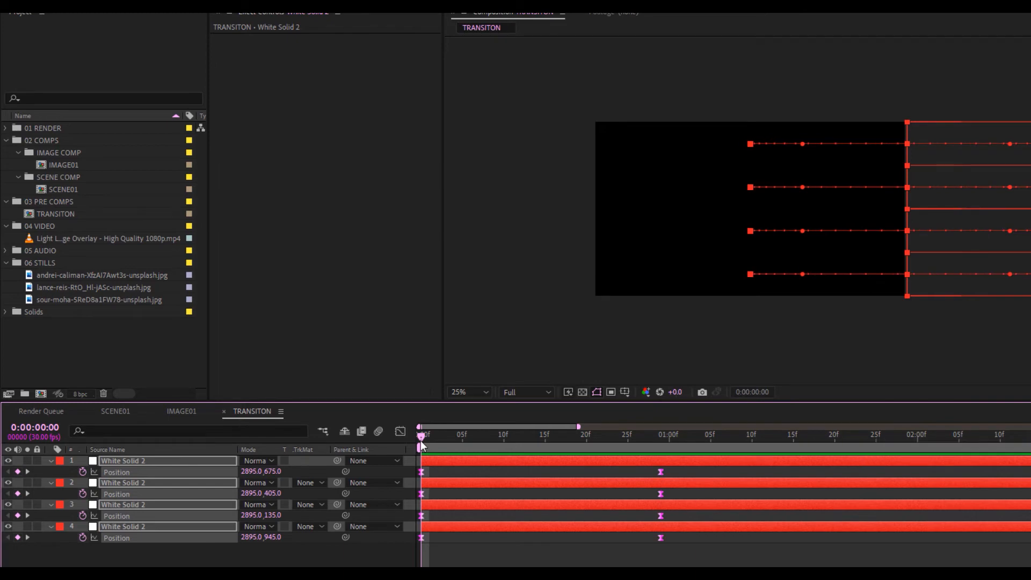
left_click(400, 431)
left_click_drag(733, 537, 422, 573)
left_click(400, 431)
left_click_drag(440, 441, 743, 453)
key("space")
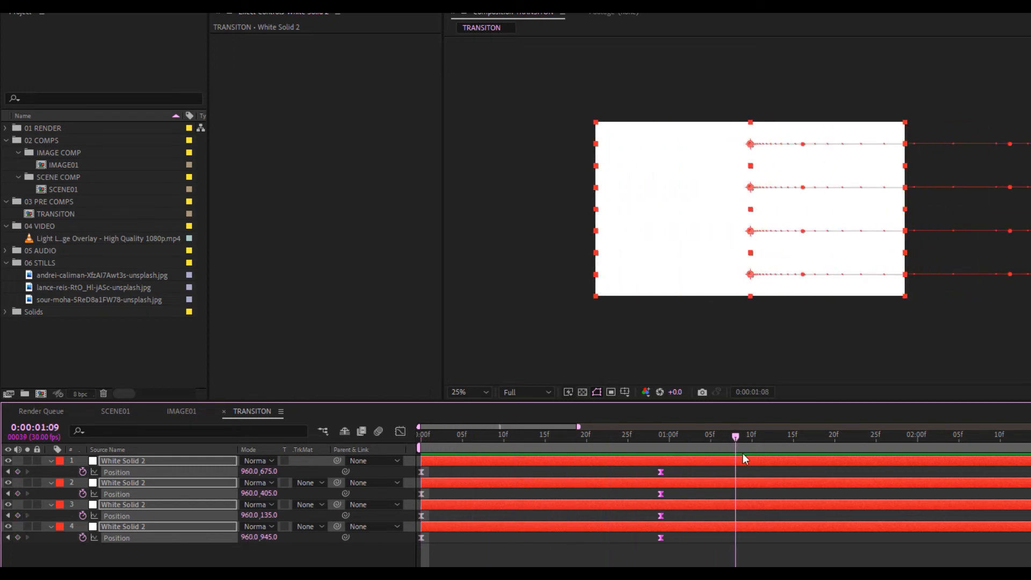
Reorder the strip layers so Y 135 is first, then 405, 675 and 945
left_click(663, 553)
left_click(134, 527)
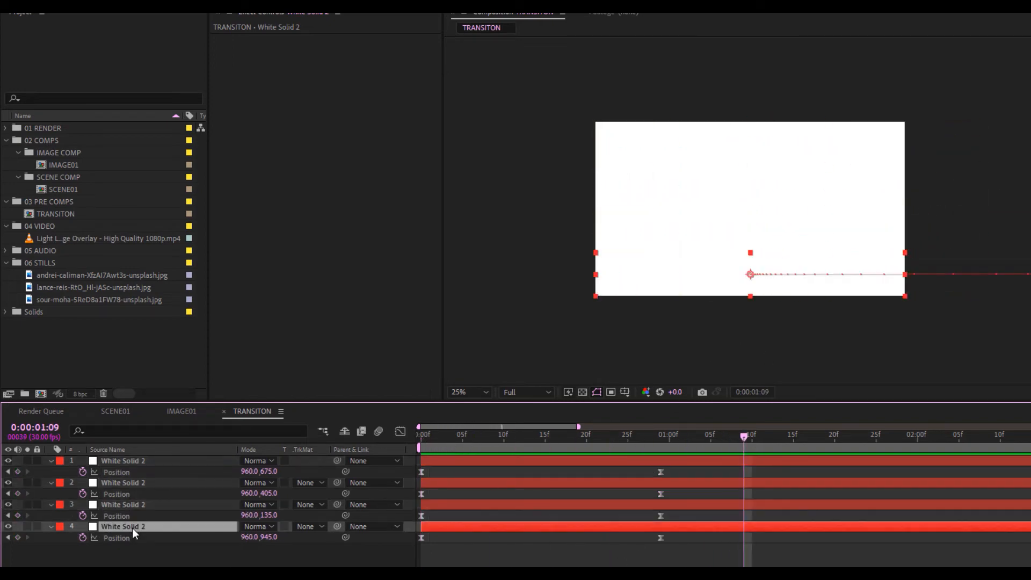
left_click(119, 505)
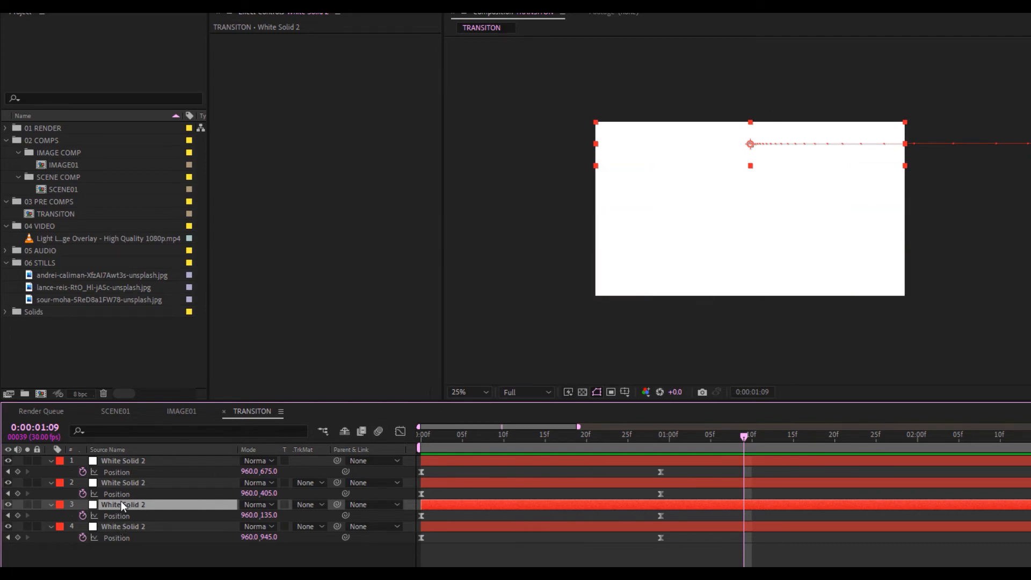
left_click_drag(119, 501, 134, 459)
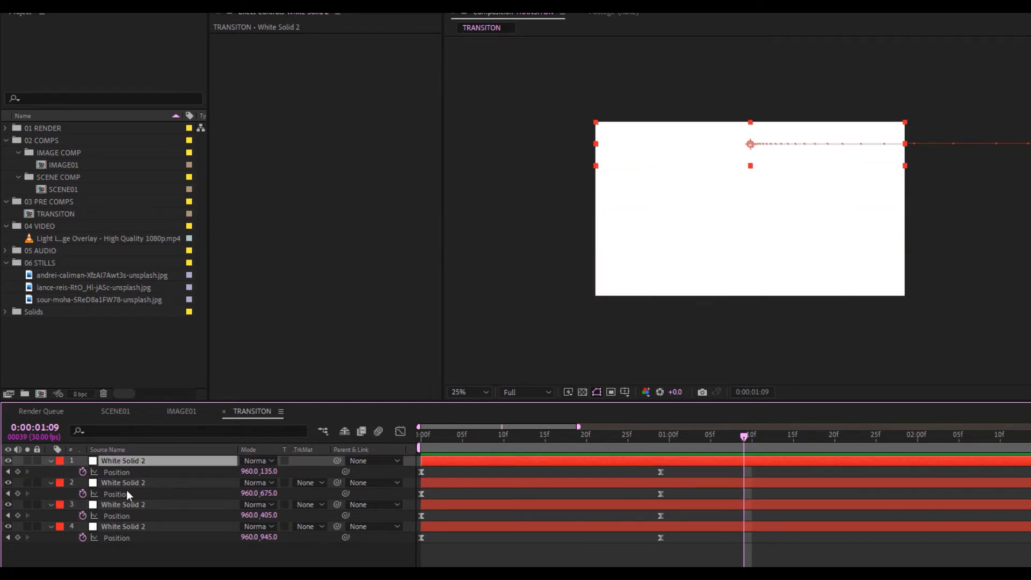
left_click(122, 506)
left_click_drag(124, 504, 133, 473)
left_click(115, 526)
left_click(124, 505)
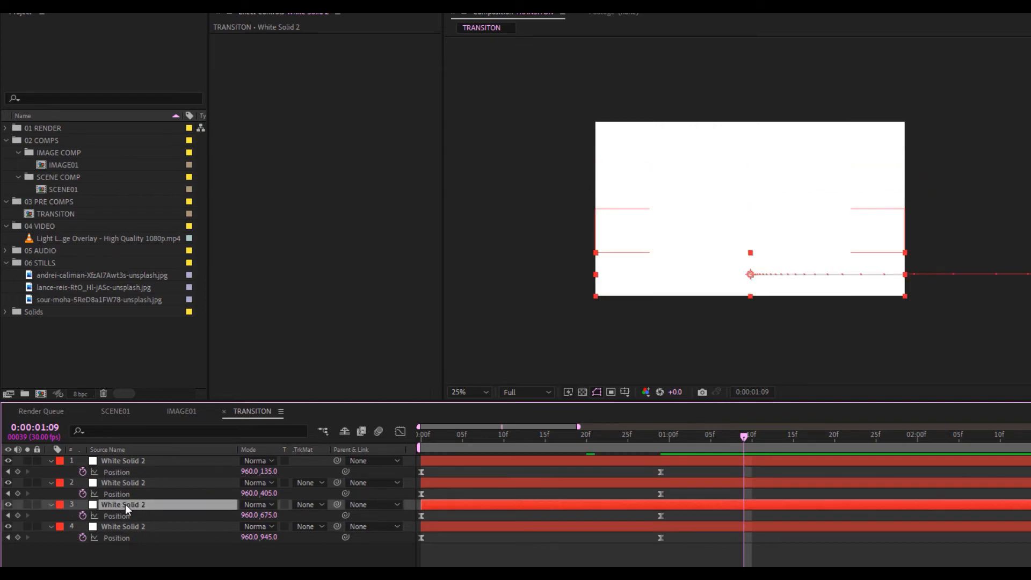
left_click(132, 483)
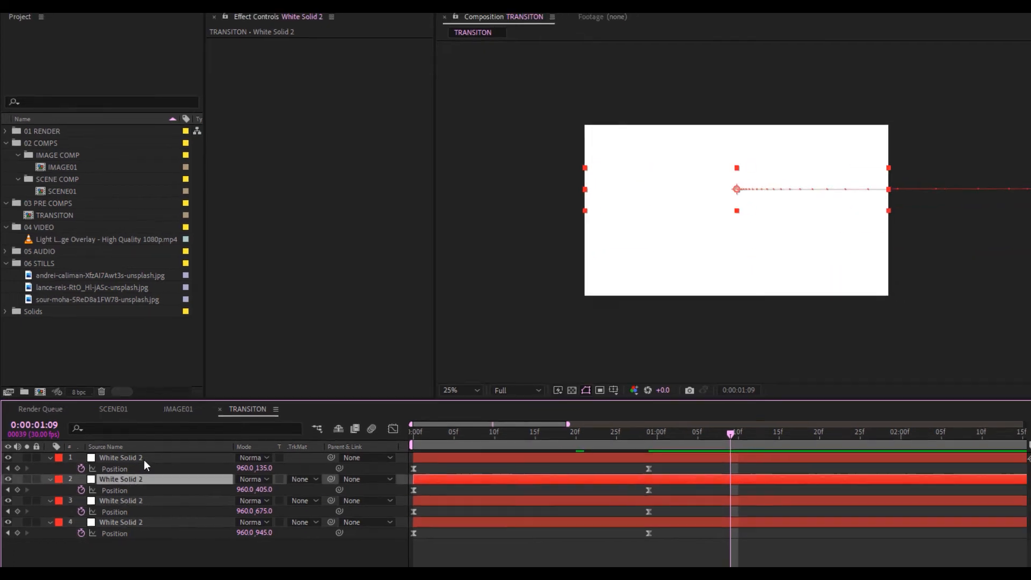
left_click(144, 459)
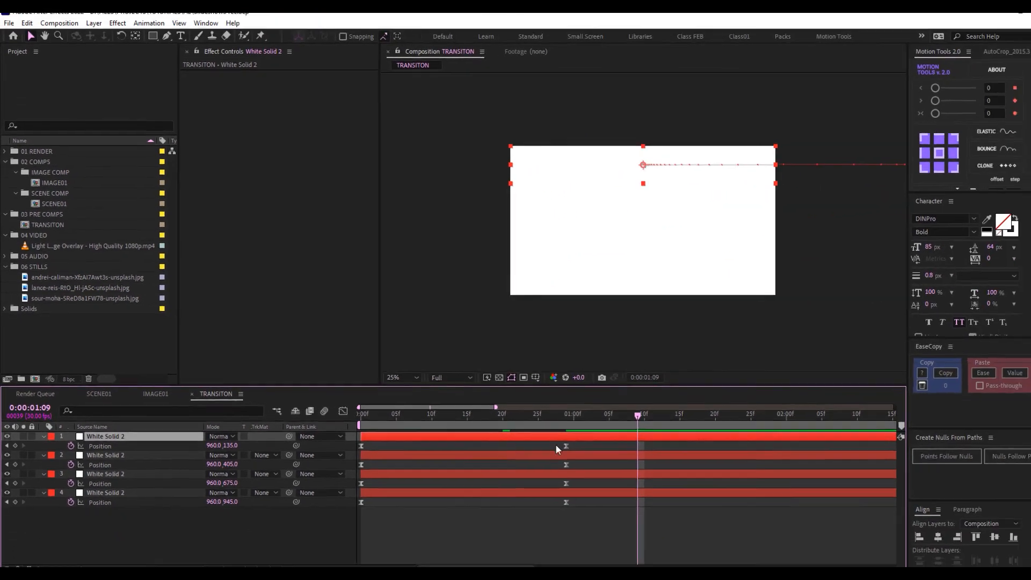
left_click_drag(582, 434, 409, 439)
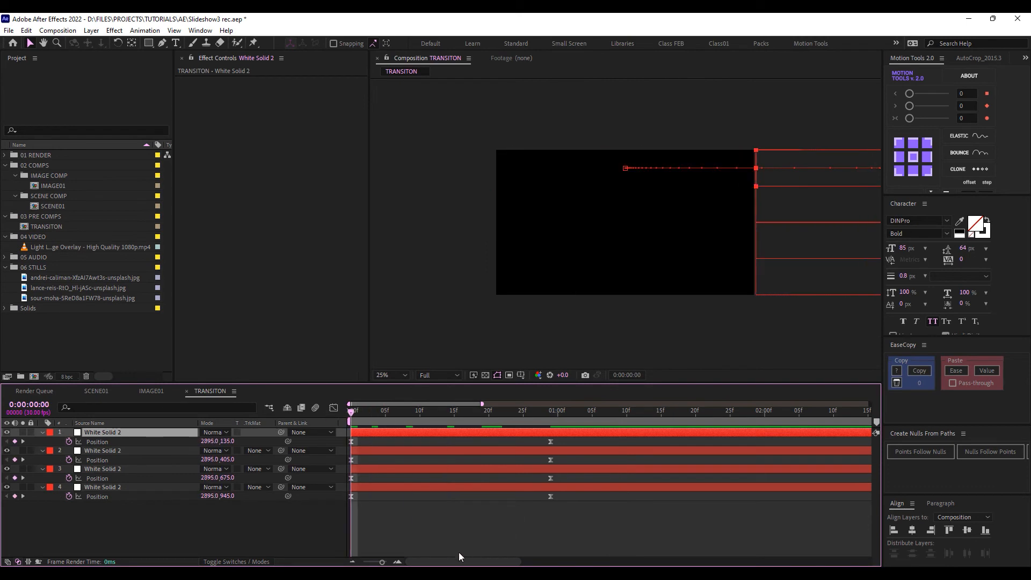
left_click(399, 562)
left_click(385, 469)
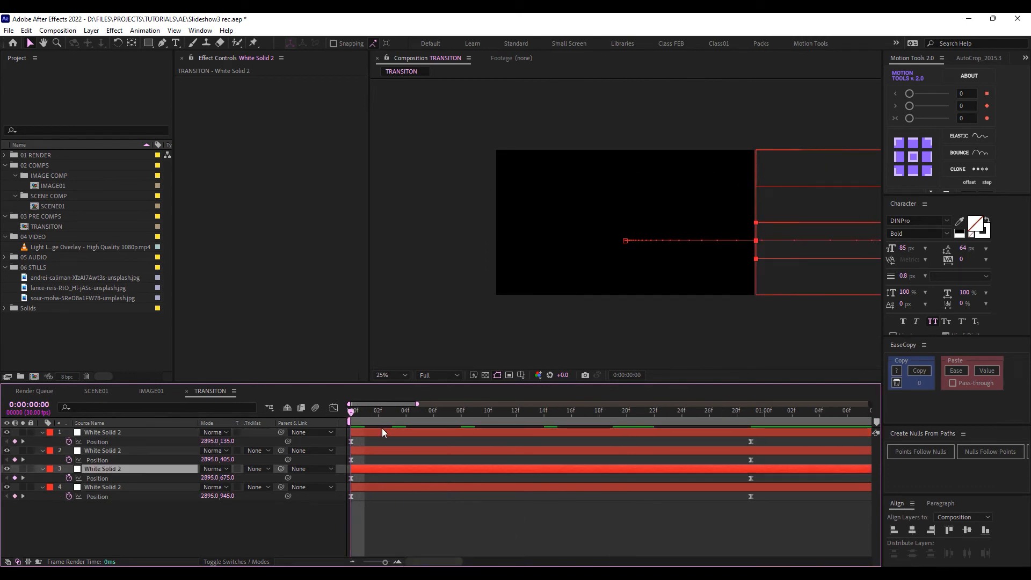
left_click(382, 431, "shift")
left_click_drag(370, 467, 303, 410)
left_click(437, 433)
key("space")
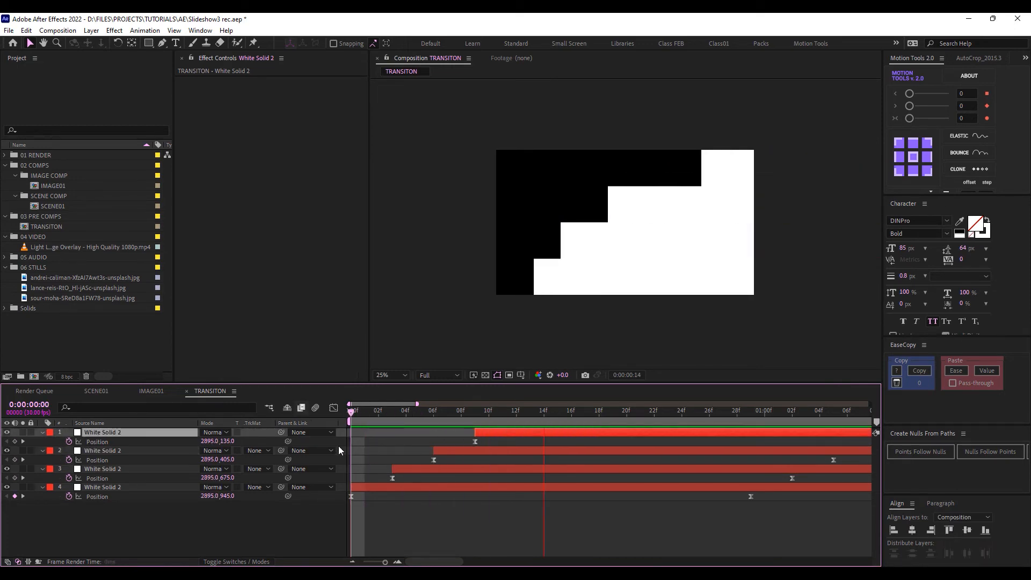
key("space")
key("space")
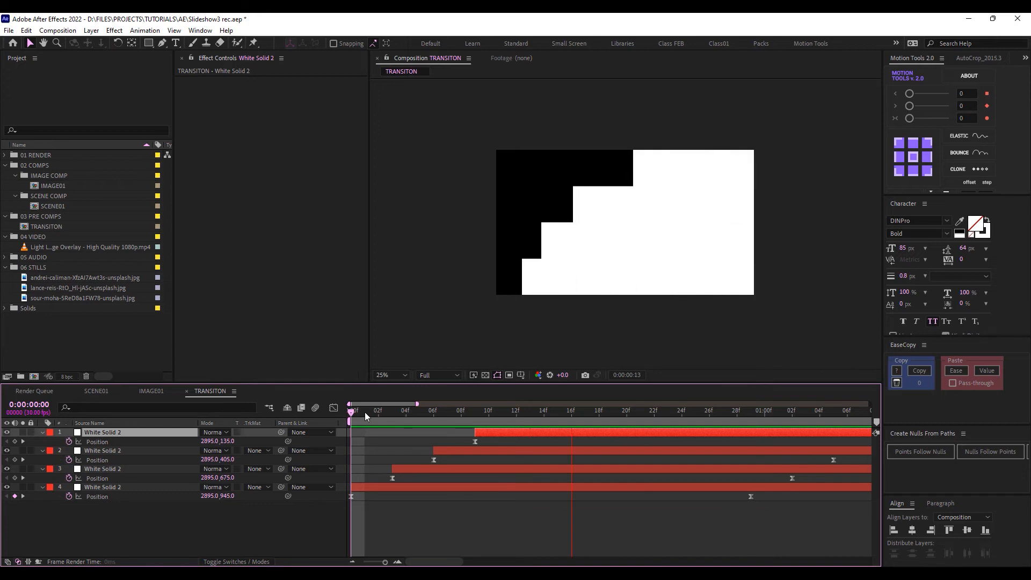
key("space")
left_click(253, 522)
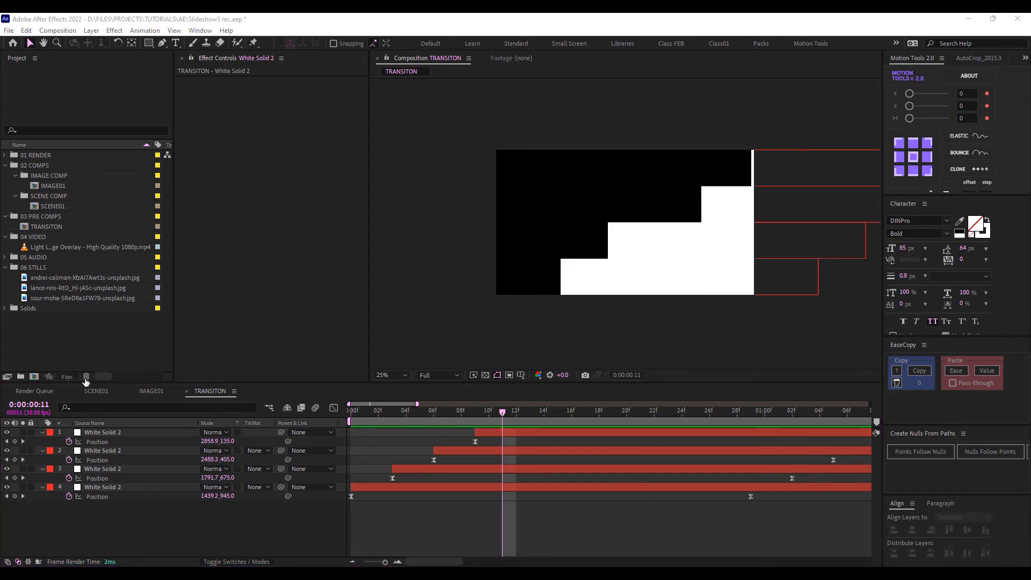
Create a composition named FINAL SCENE at 1920×1080, 30 fps, 10 seconds
left_click(34, 377)
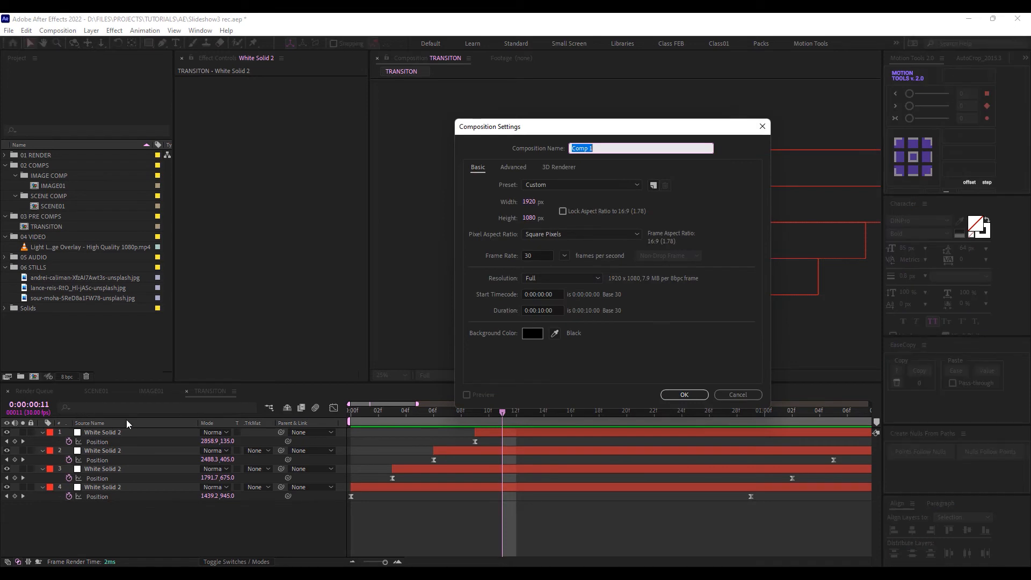
type("FINAL SCENE")
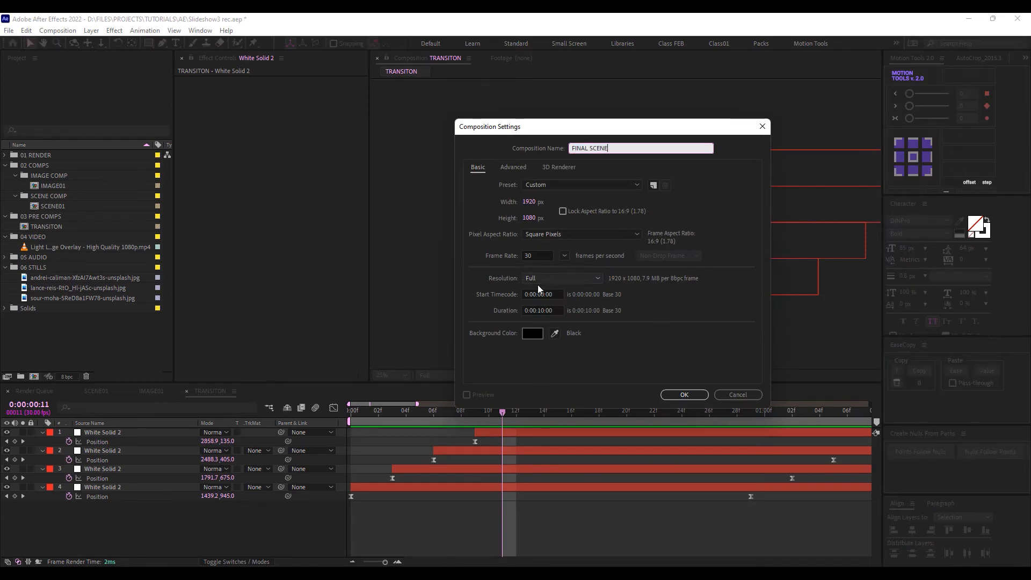
left_click(685, 395)
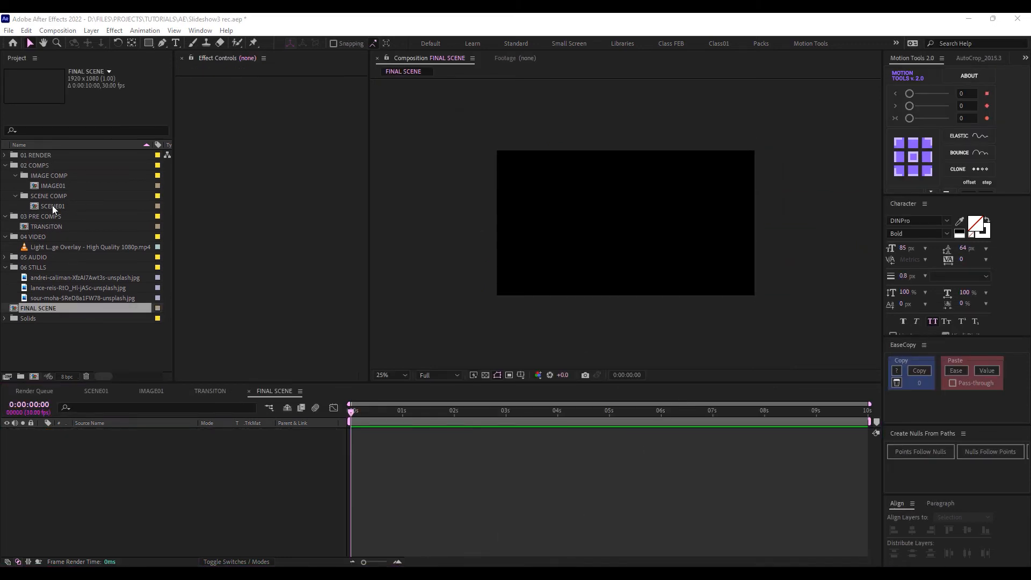
Add SCENE01 to FINAL SCENE with TRANSITON above it, fitting the viewer
left_click_drag(53, 205, 126, 443)
left_click(387, 375)
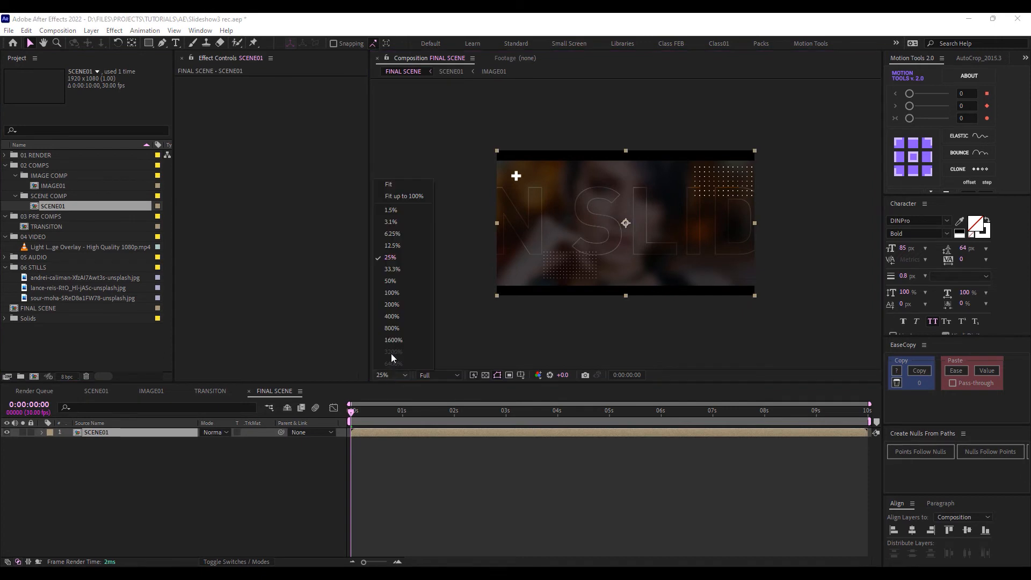
left_click(391, 183)
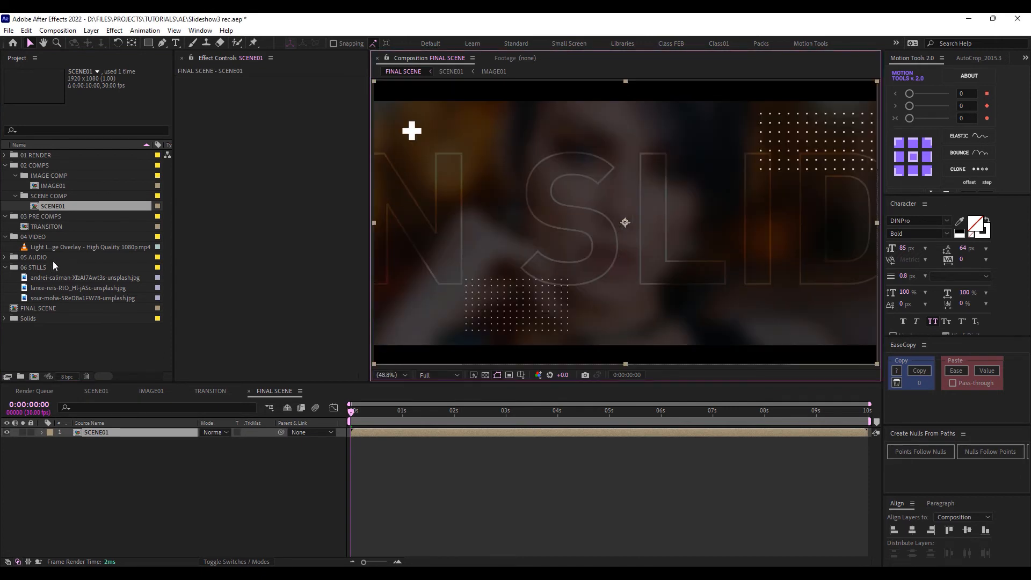
left_click_drag(50, 226, 114, 468)
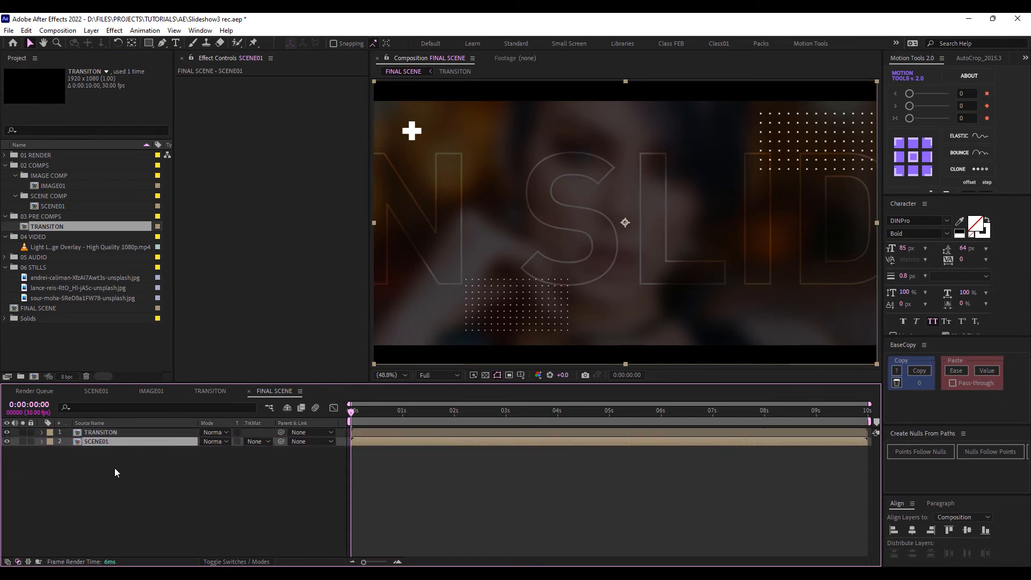
Set SCENE01's track matte to Alpha Matte "TRANSITON" and preview the wipe
left_click(259, 441)
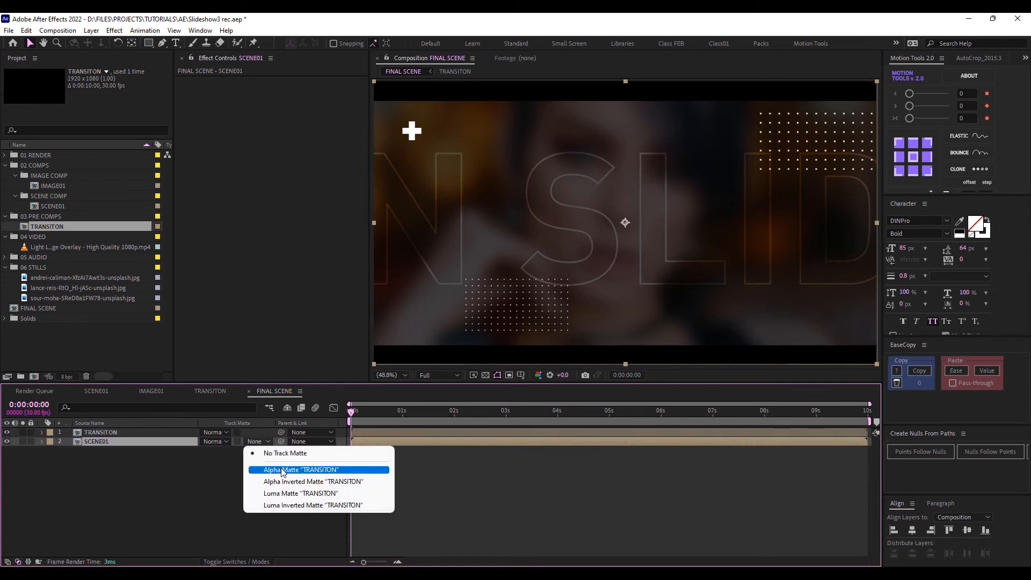
left_click(282, 472)
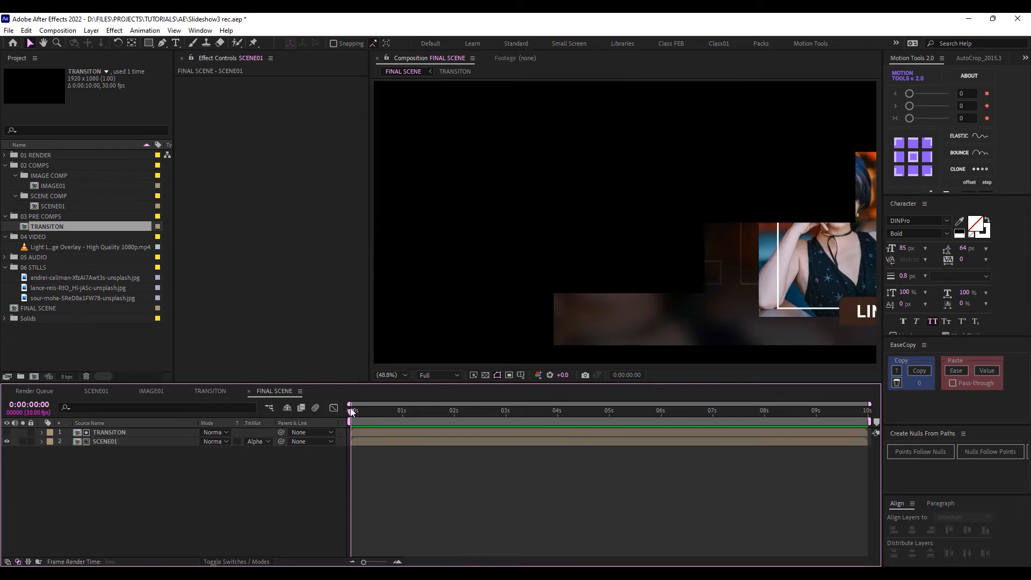
key("space")
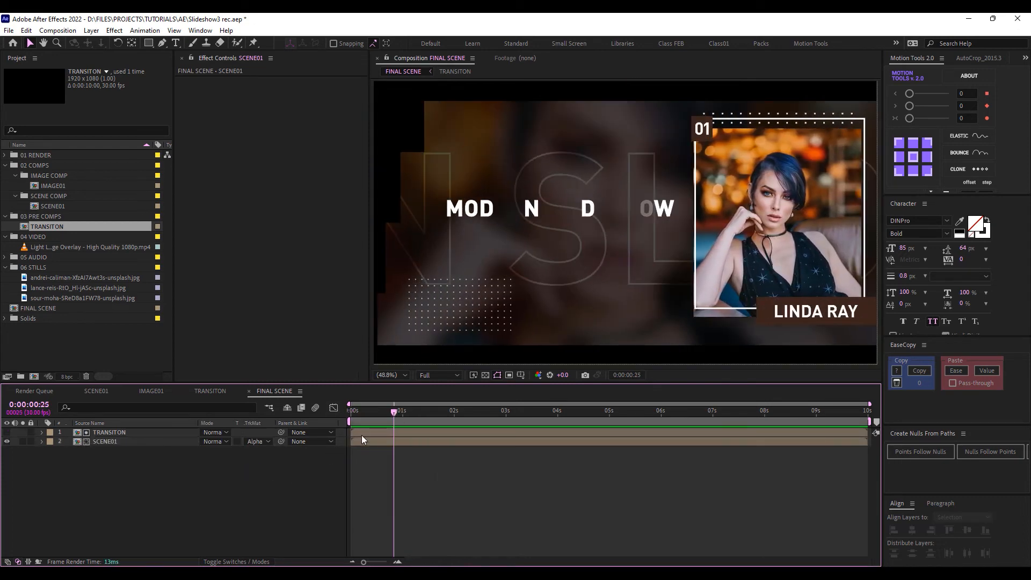
left_click_drag(158, 464, 107, 433)
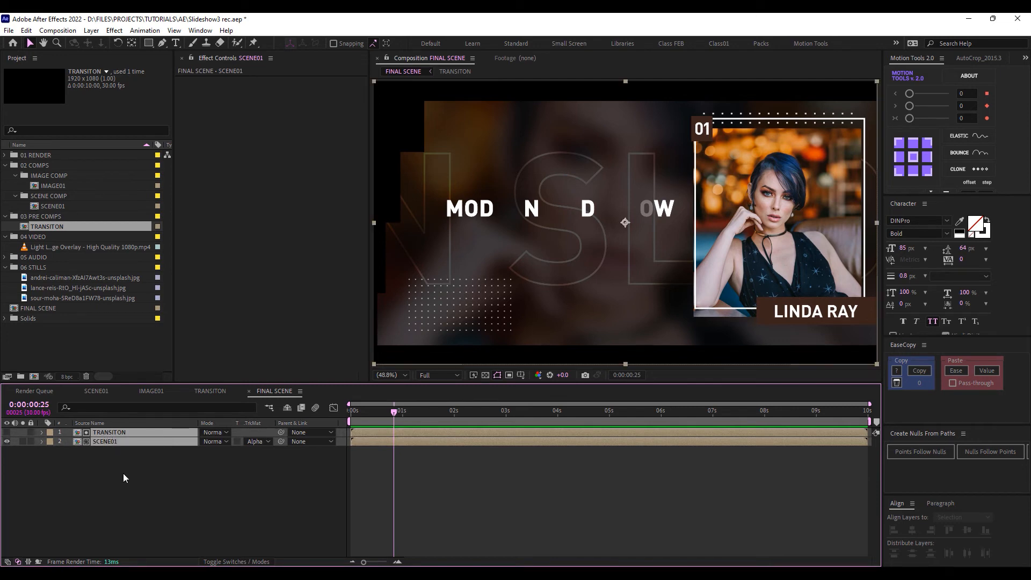
Pre-compose the TRANSITON and SCENE01 layers into one precomp named SCENE01 PRE COMP
right_click(144, 440)
left_click(197, 380)
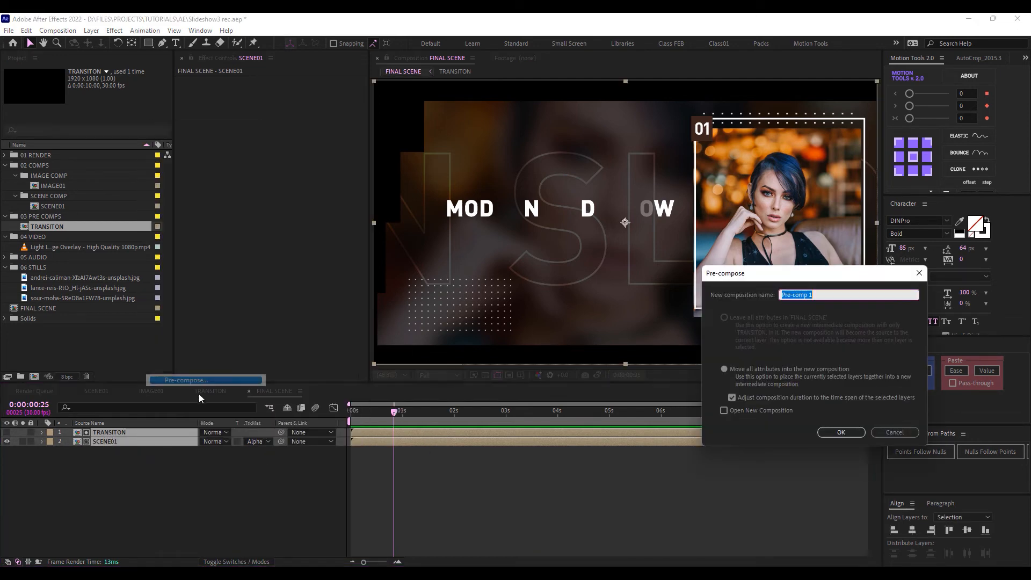
type("SCENE01 PRE COMP")
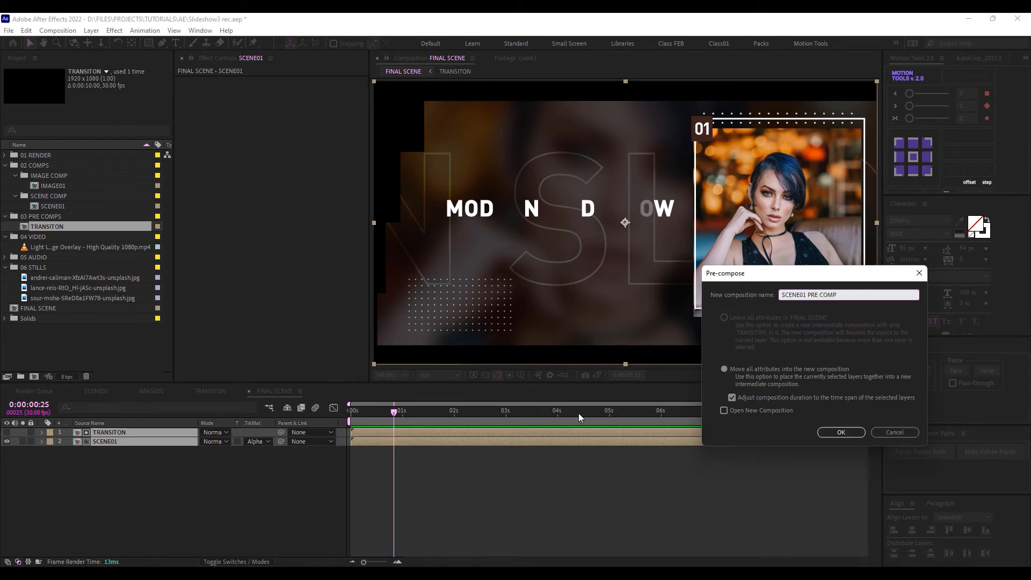
left_click(841, 431)
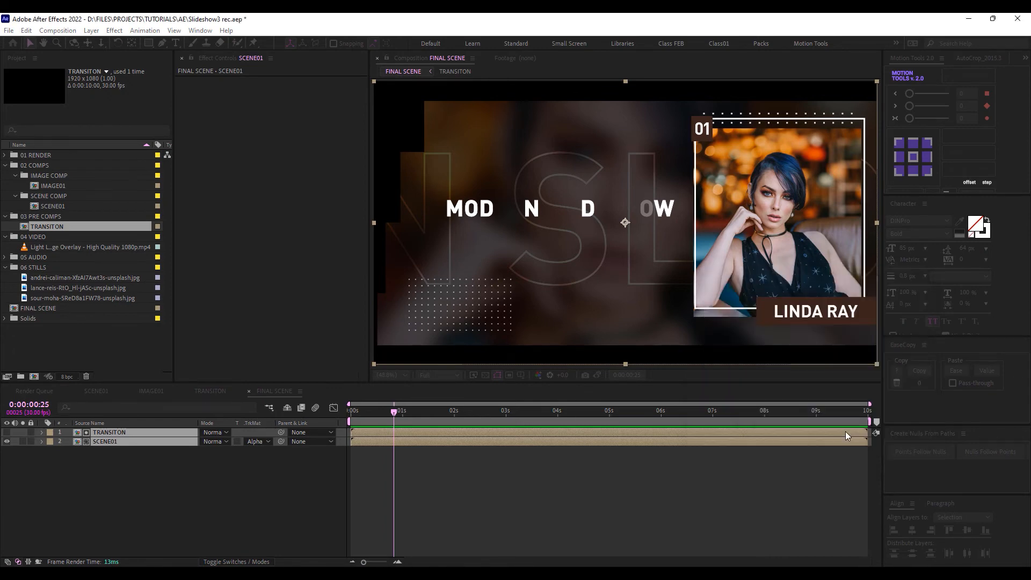
key("Caps_Lock")
key("Caps_Lock")
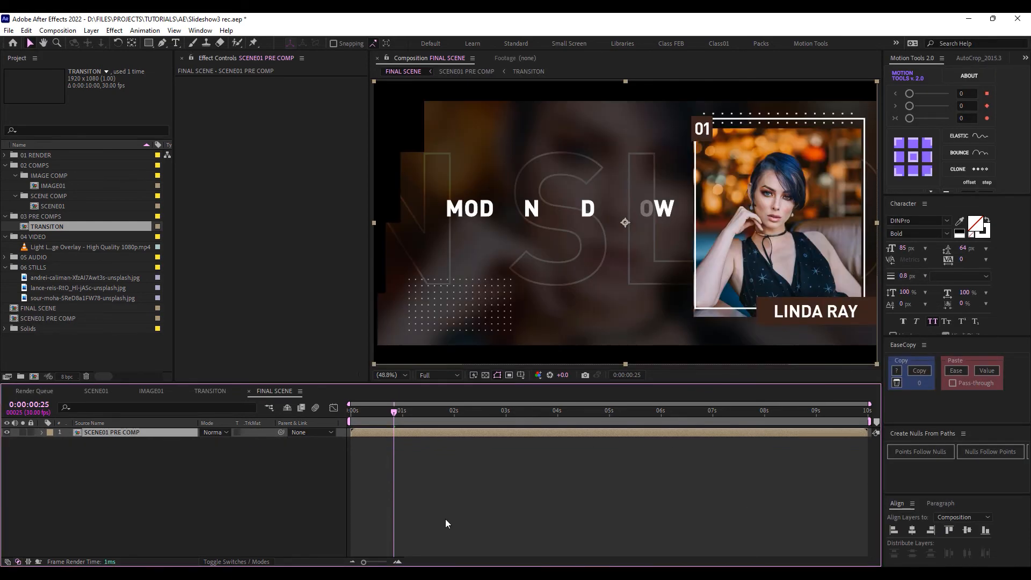
Duplicate SCENE01 PRE COMP and apply a Fill effect to the lower copy
key("ctrl+d")
left_click(131, 437)
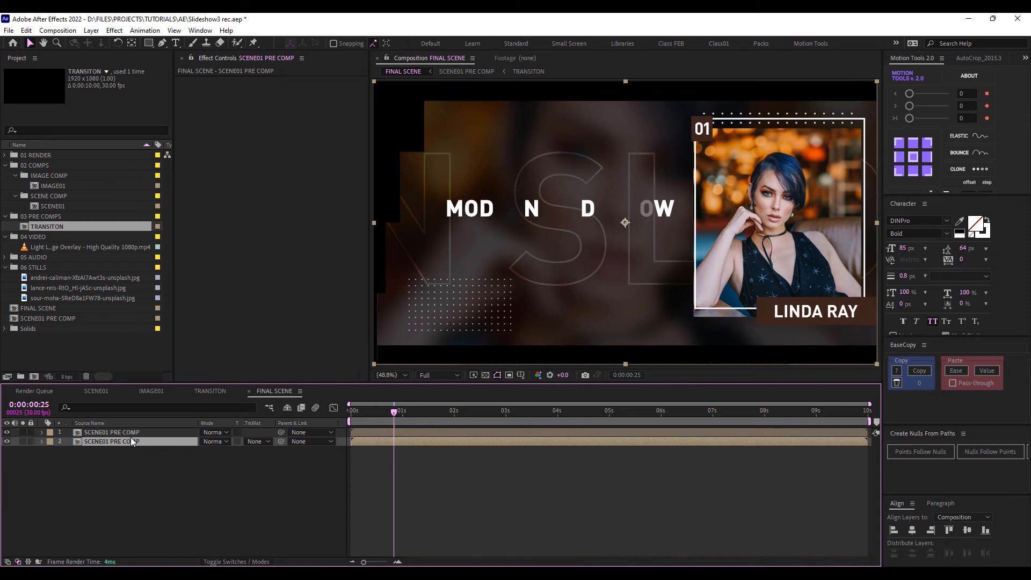
key("ctrl+space")
type("fill")
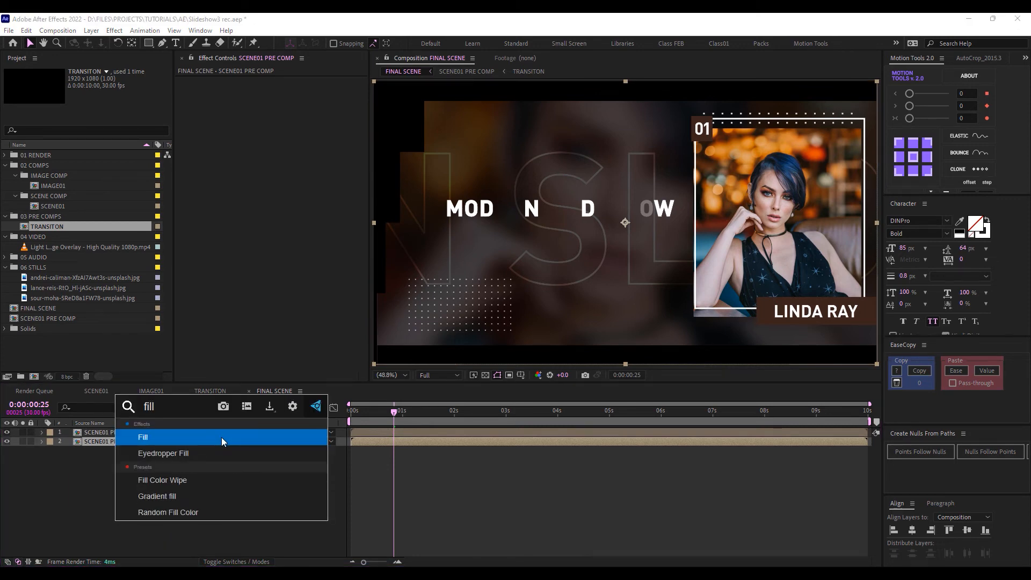
left_click(222, 437)
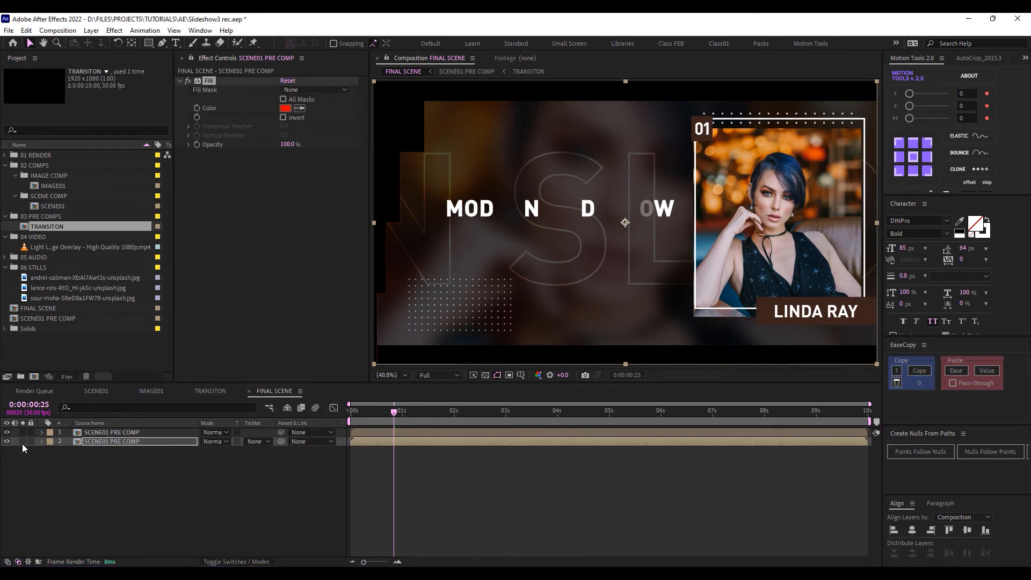
Set the lower copy's Fill colour to white (FFFFFF) and turn off its solo
left_click_drag(370, 412, 383, 412)
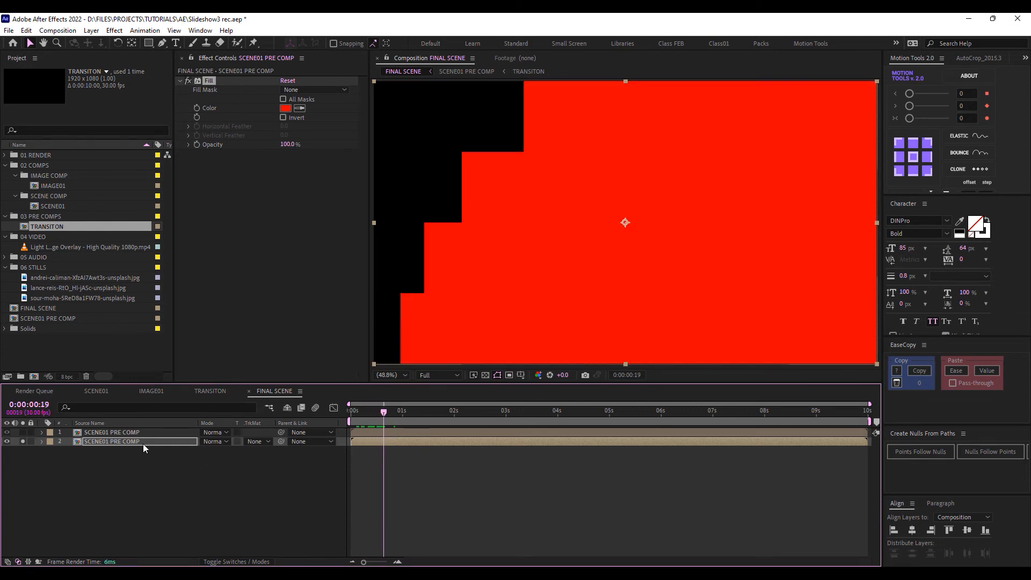
left_click(287, 108)
left_click(182, 208)
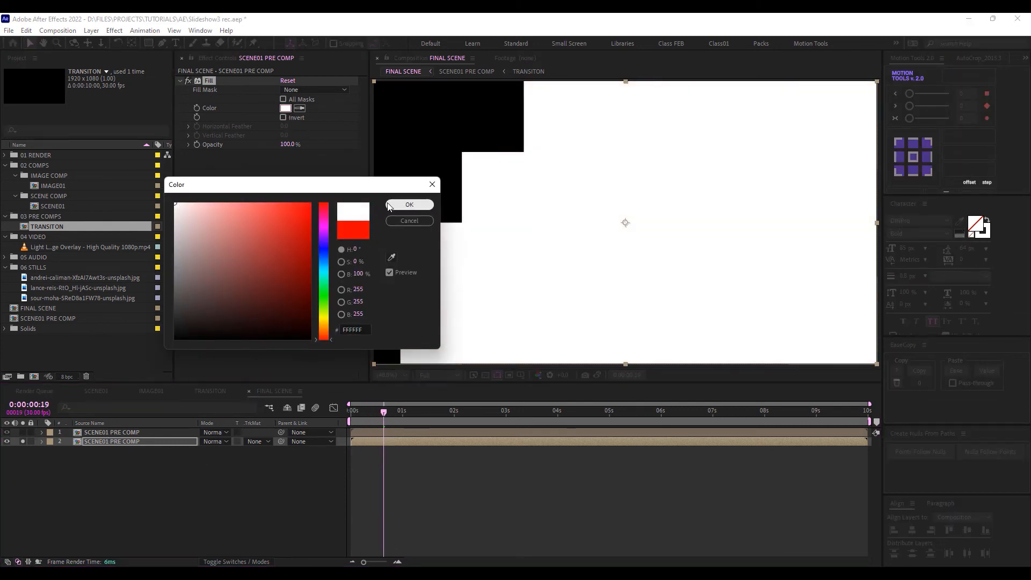
left_click(409, 204)
left_click(23, 441)
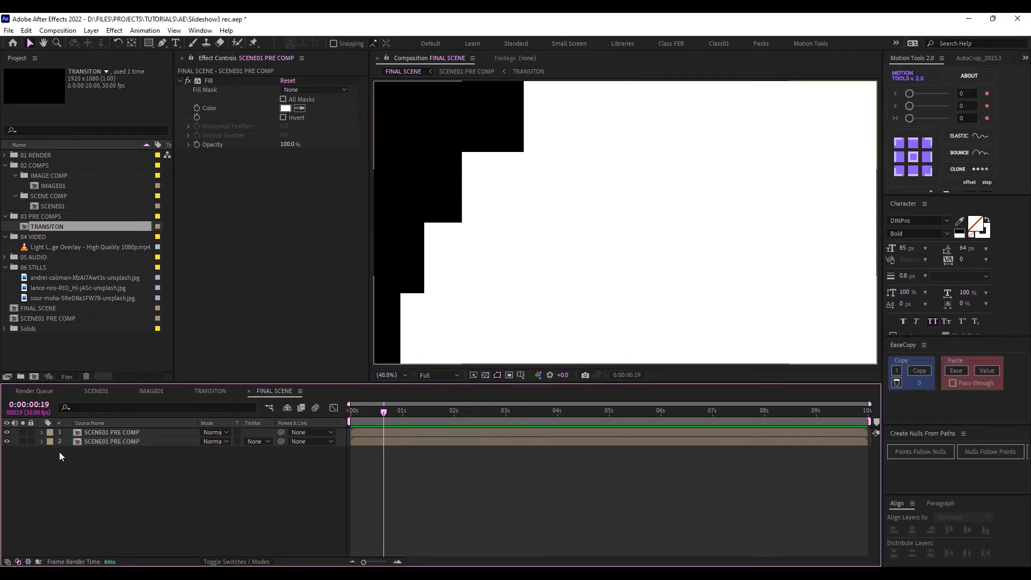
scroll(381, 465, "up", 2)
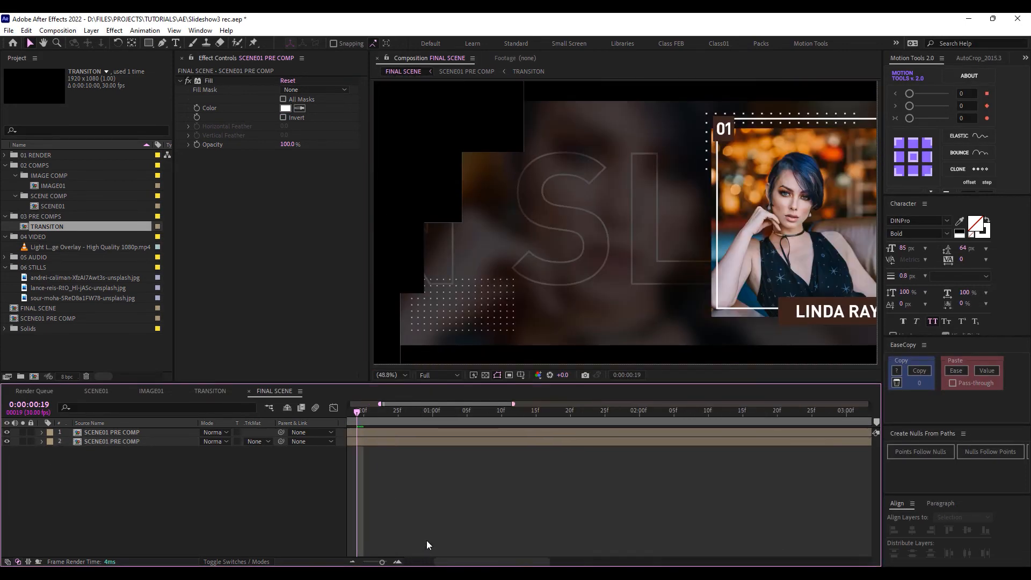
Shift the top SCENE01 PRE COMP copy about two frames later, then return to the first frame
scroll(426, 541, "up", 1)
left_click_drag(460, 562, 417, 561)
left_click(375, 432)
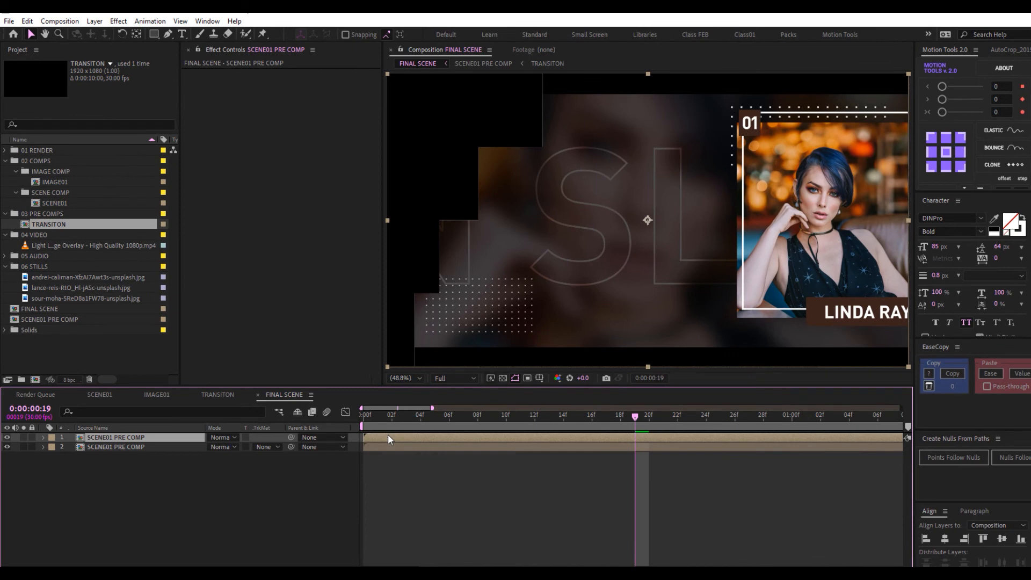
left_click_drag(386, 434, 413, 436)
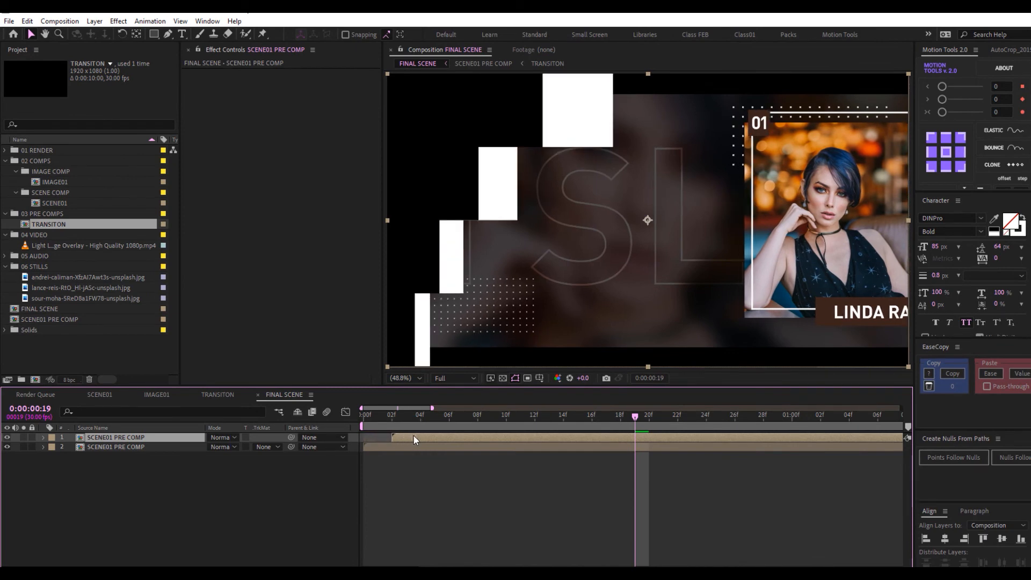
key("Home")
left_click(273, 510)
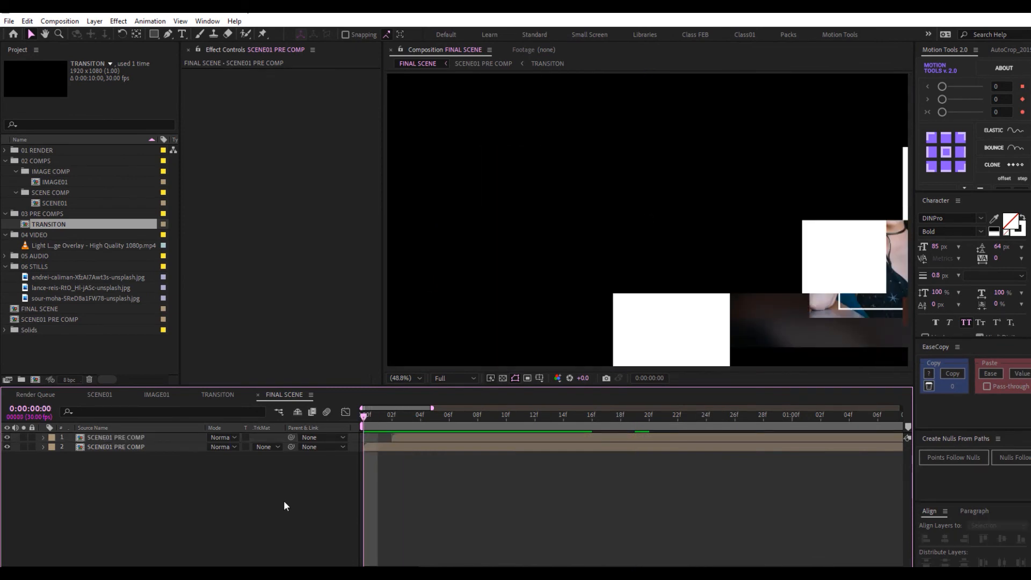
scroll(393, 432, "down", 3)
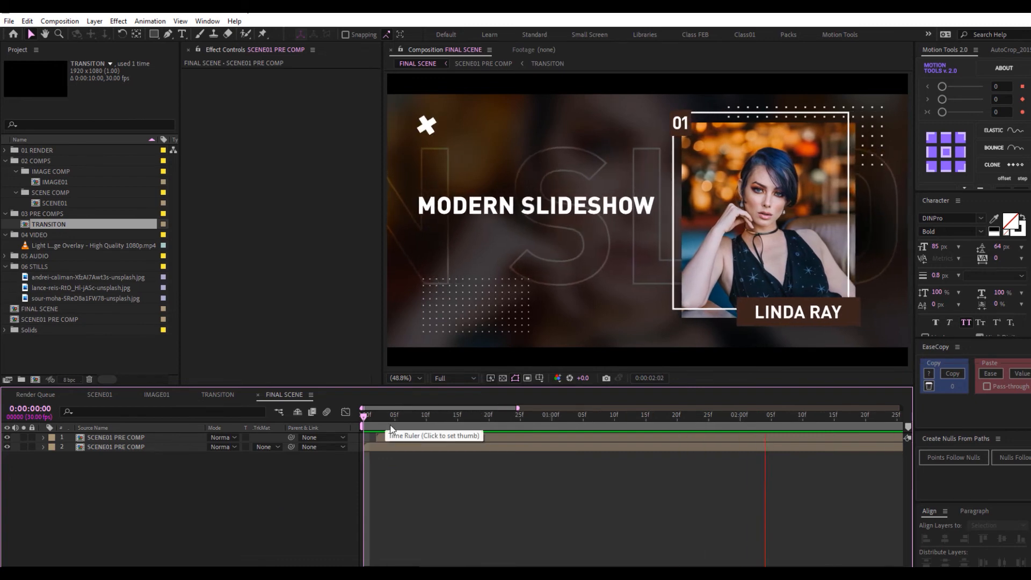